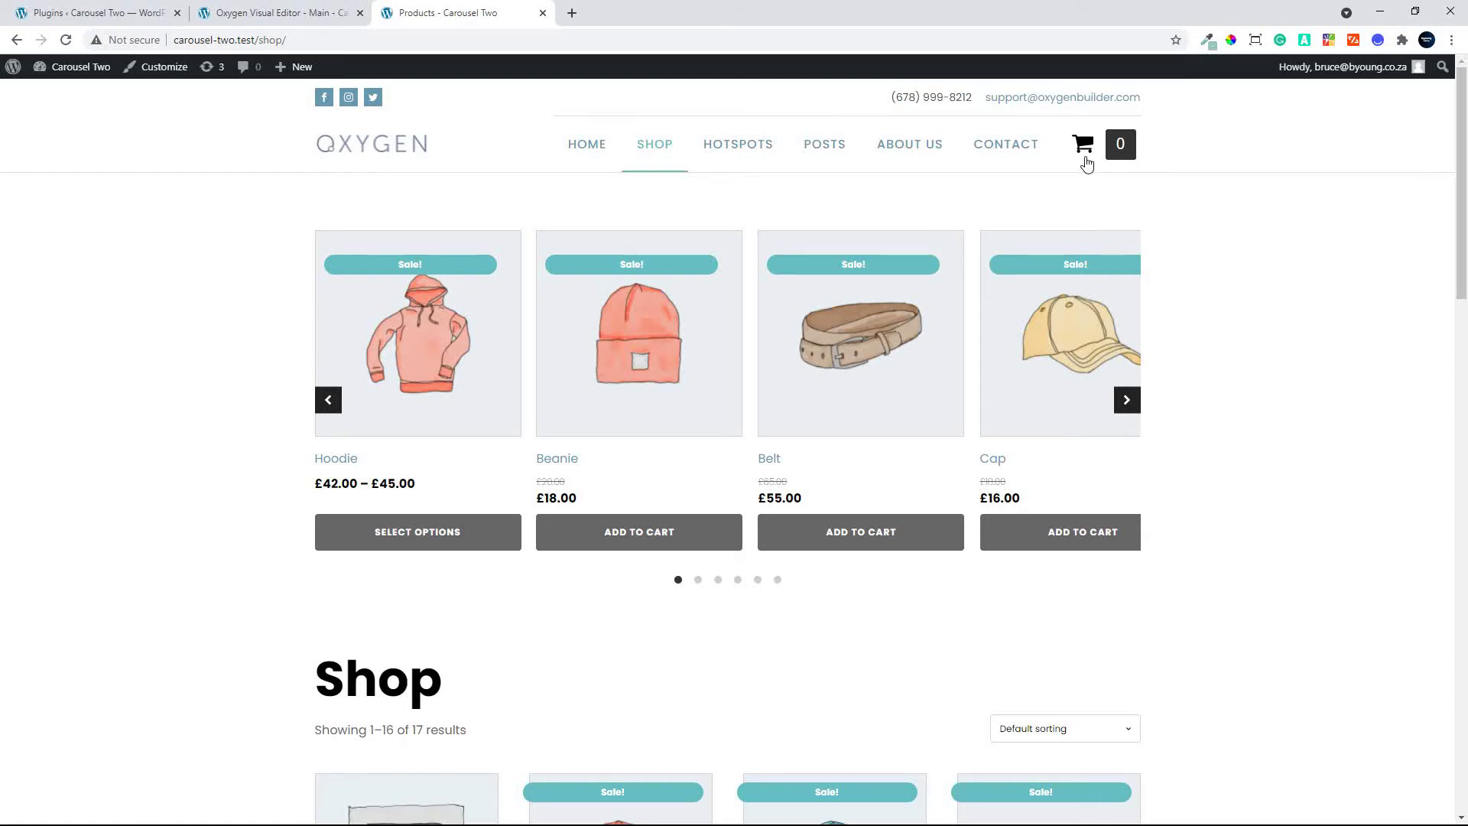
Add the Beanie, Belt and Cap to the cart from the product carousel and open the header's cart dropdown.
{"action": "left_click", "coordinate": [650, 535]}
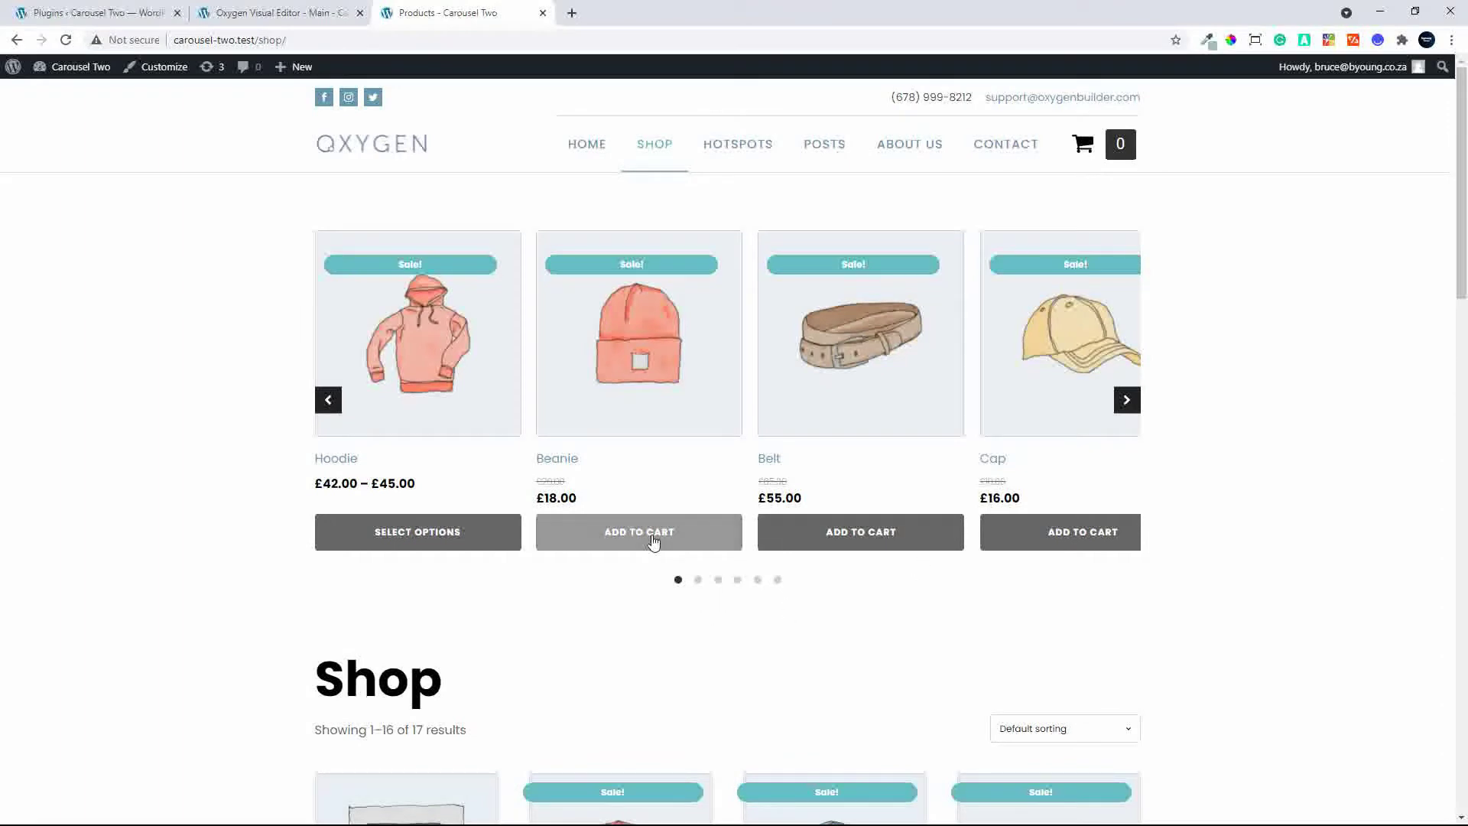
{"action": "left_click", "coordinate": [880, 541]}
{"action": "left_click", "coordinate": [1081, 545]}
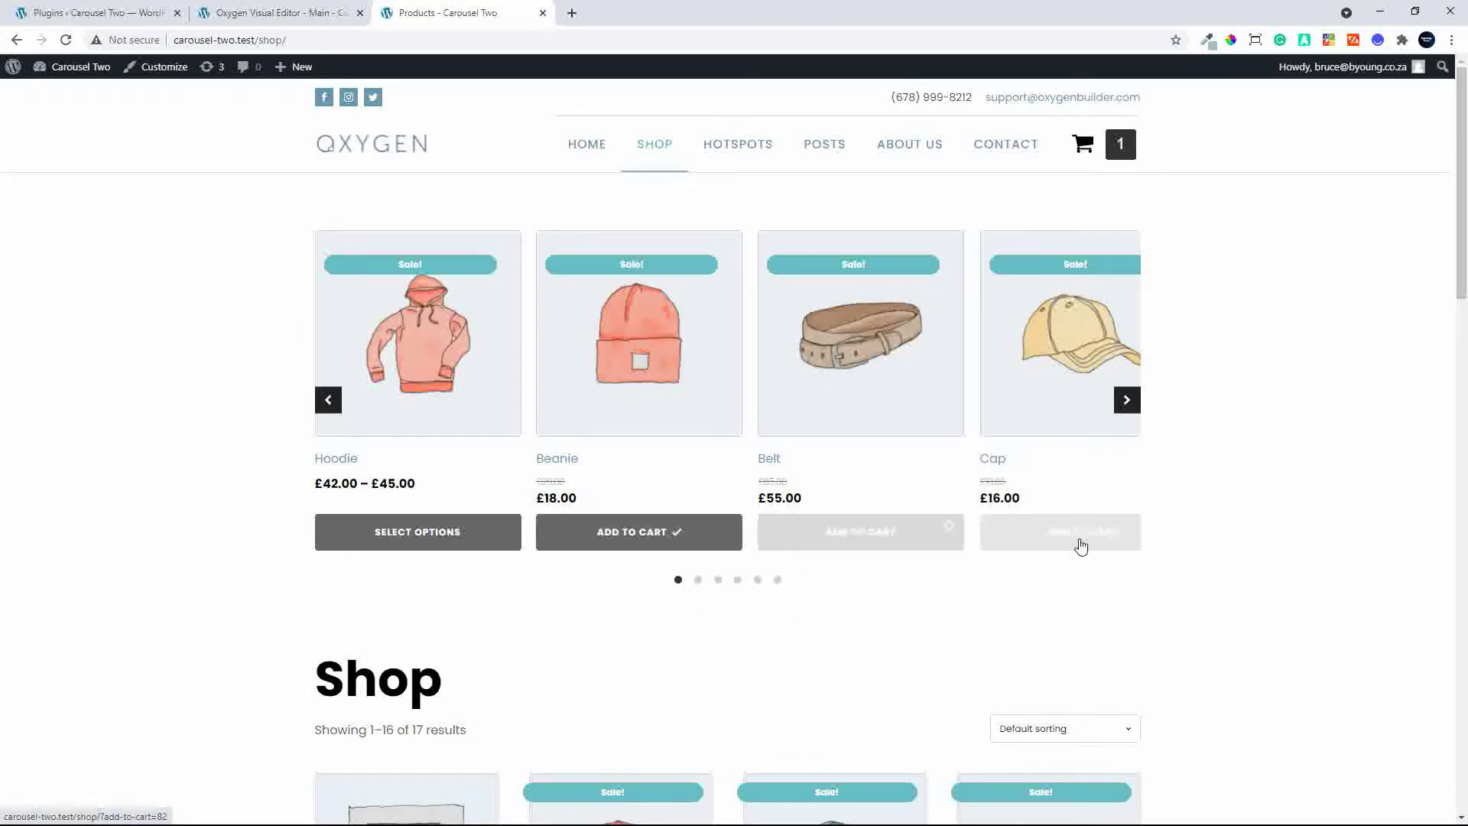
{"action": "left_click", "coordinate": [1124, 151]}
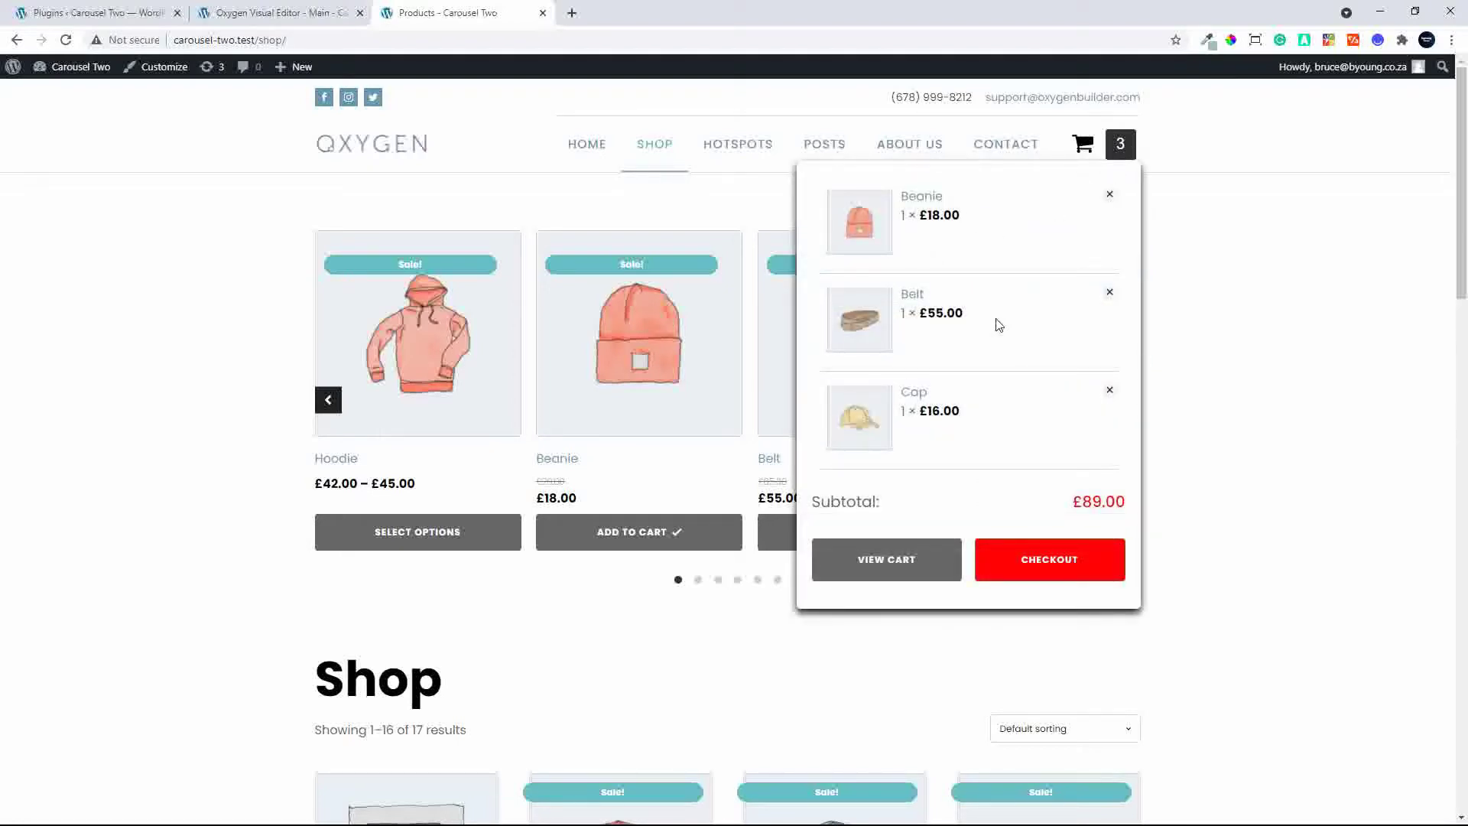
Remove the Cap, Belt and Beanie from the mini cart.
{"action": "left_click", "coordinate": [1110, 393]}
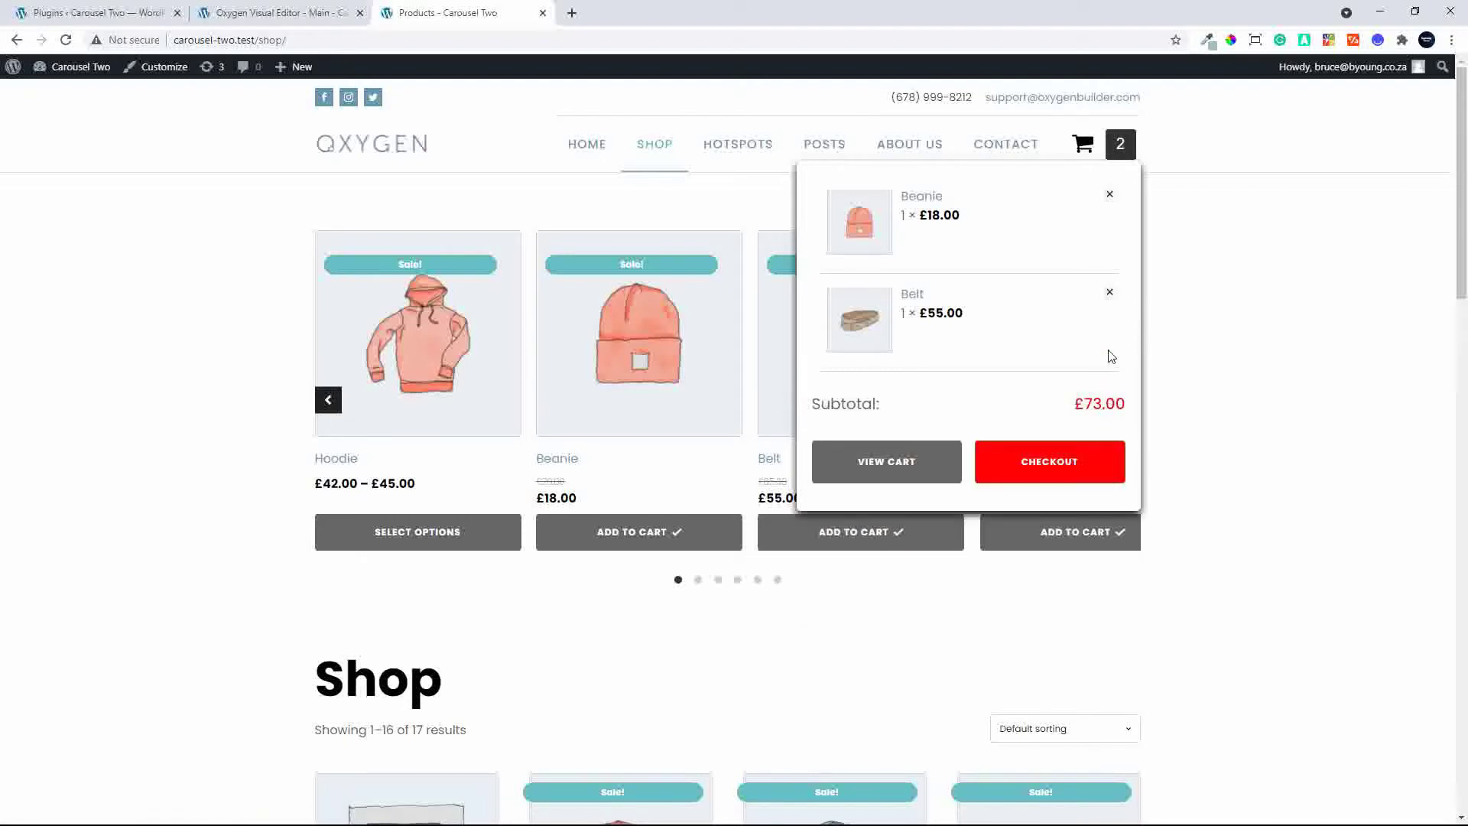
{"action": "left_click", "coordinate": [1109, 292]}
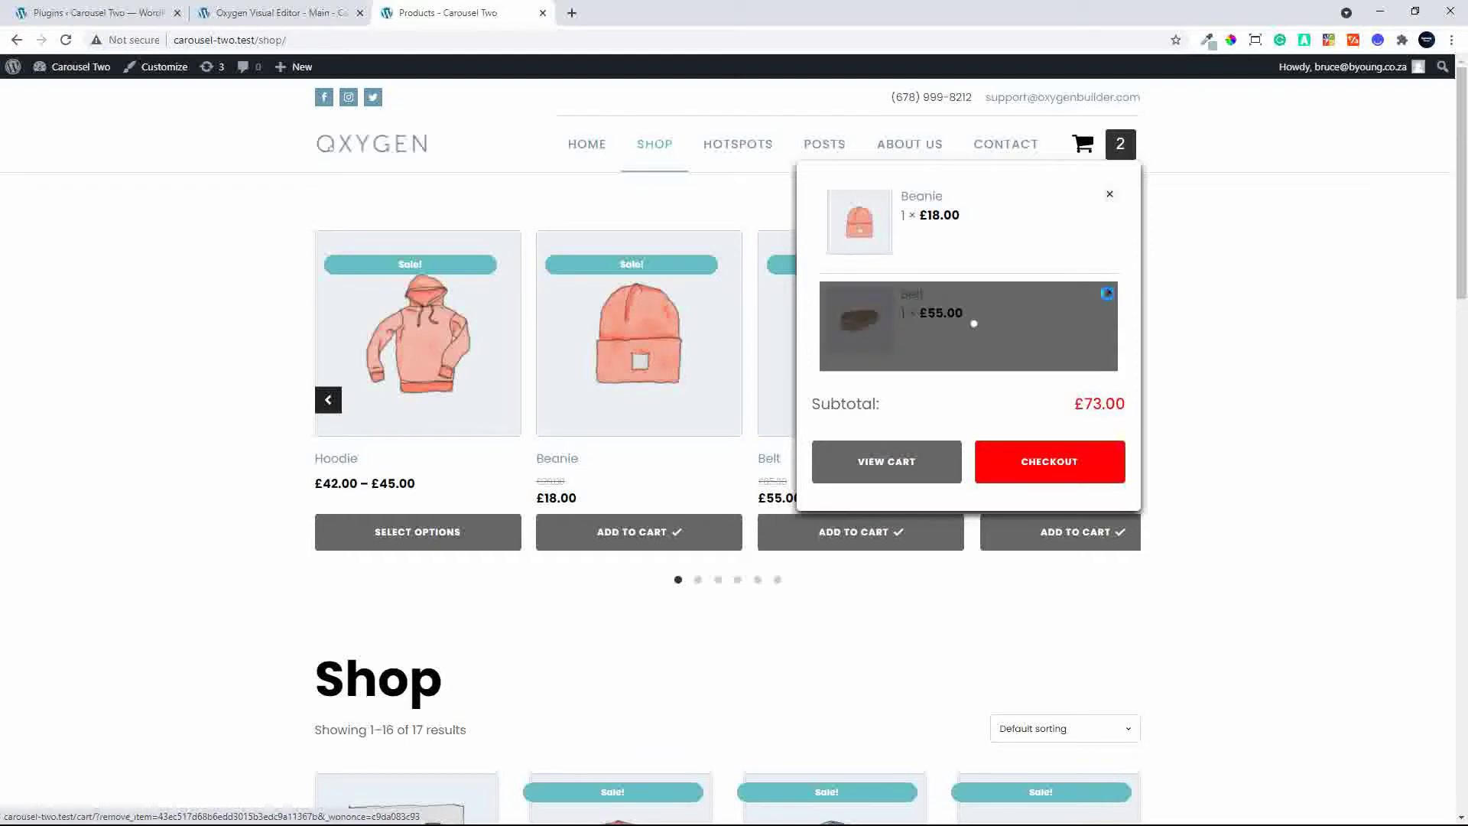
{"action": "left_click", "coordinate": [1110, 196]}
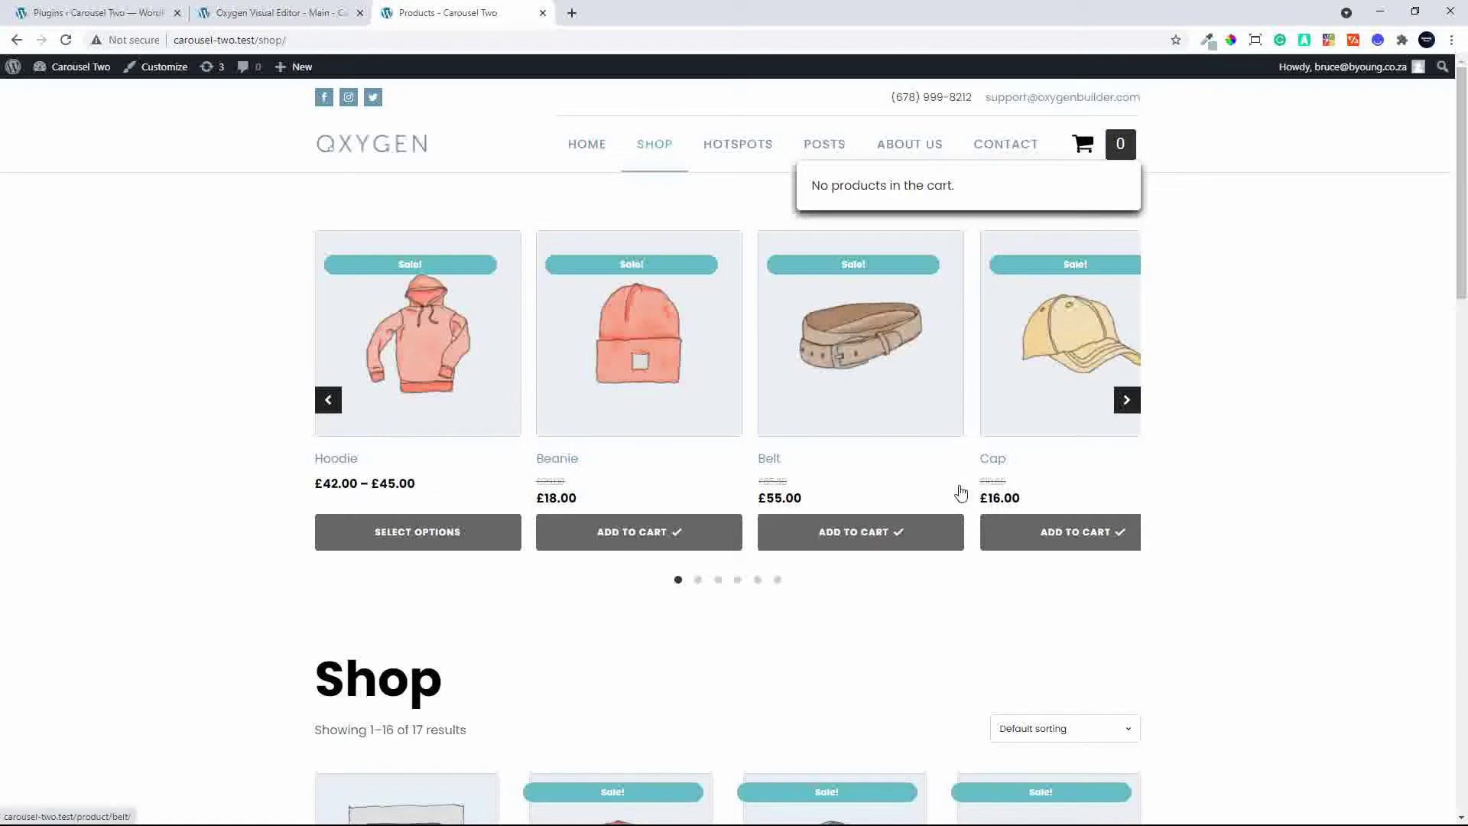
Review the installed plugins and check that Cart Counter and Mini Cart are enabled in the OxyExtras settings.
{"action": "left_click", "coordinate": [87, 13]}
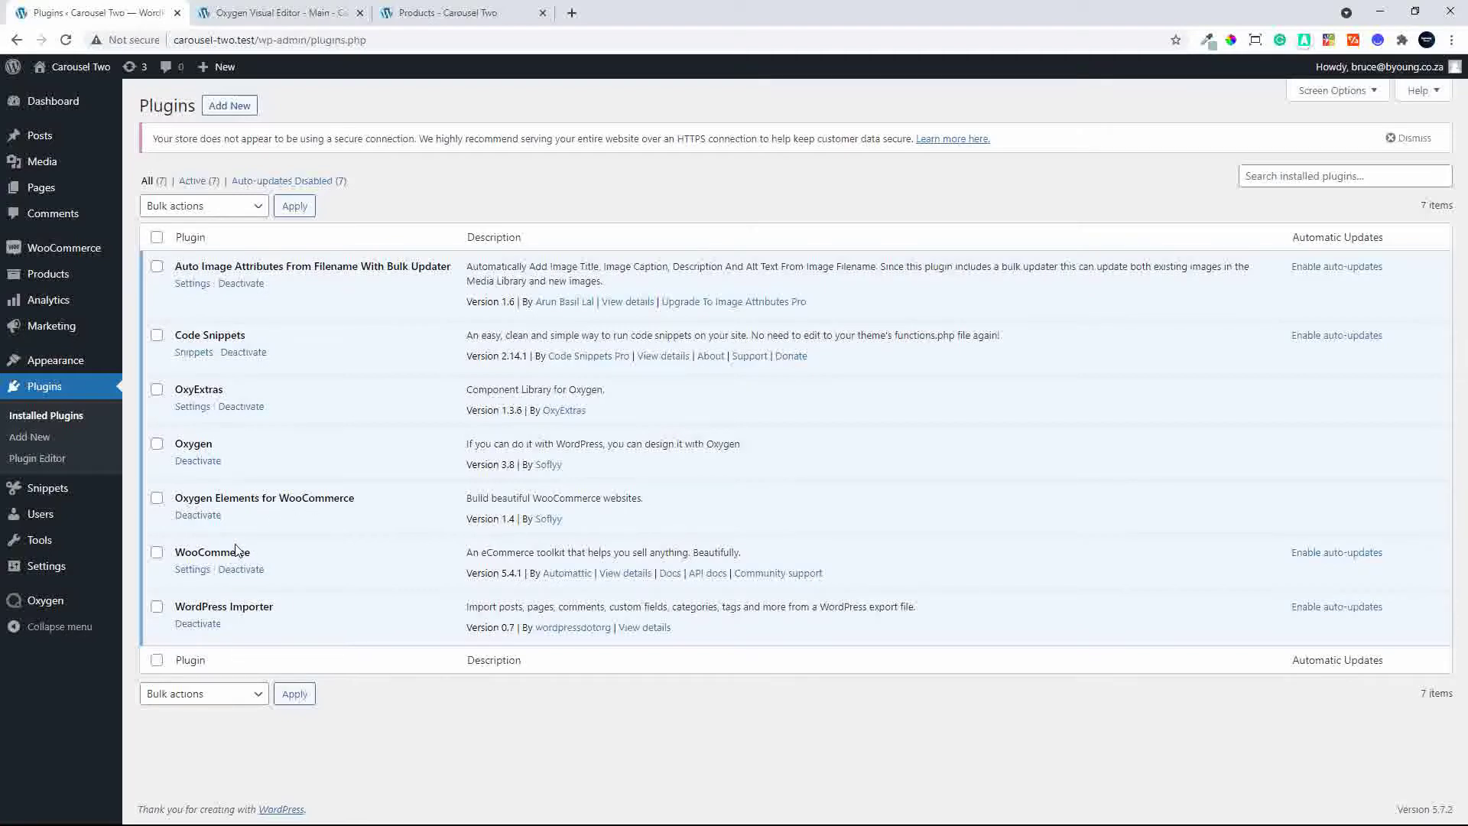
{"action": "left_click", "coordinate": [46, 602]}
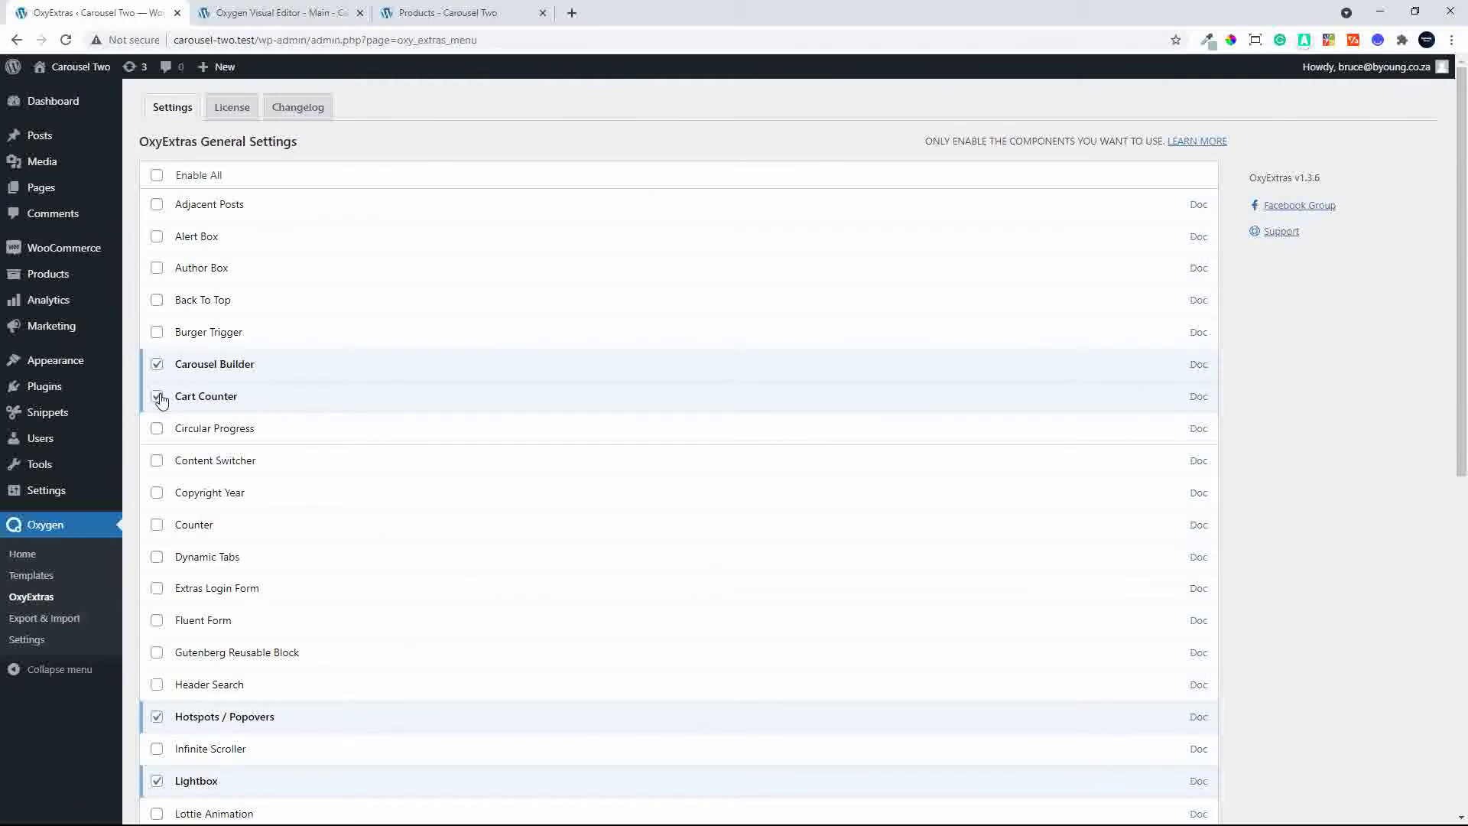
{"action": "scroll", "coordinate": [314, 562], "scroll_direction": "down", "scroll_amount": 3}
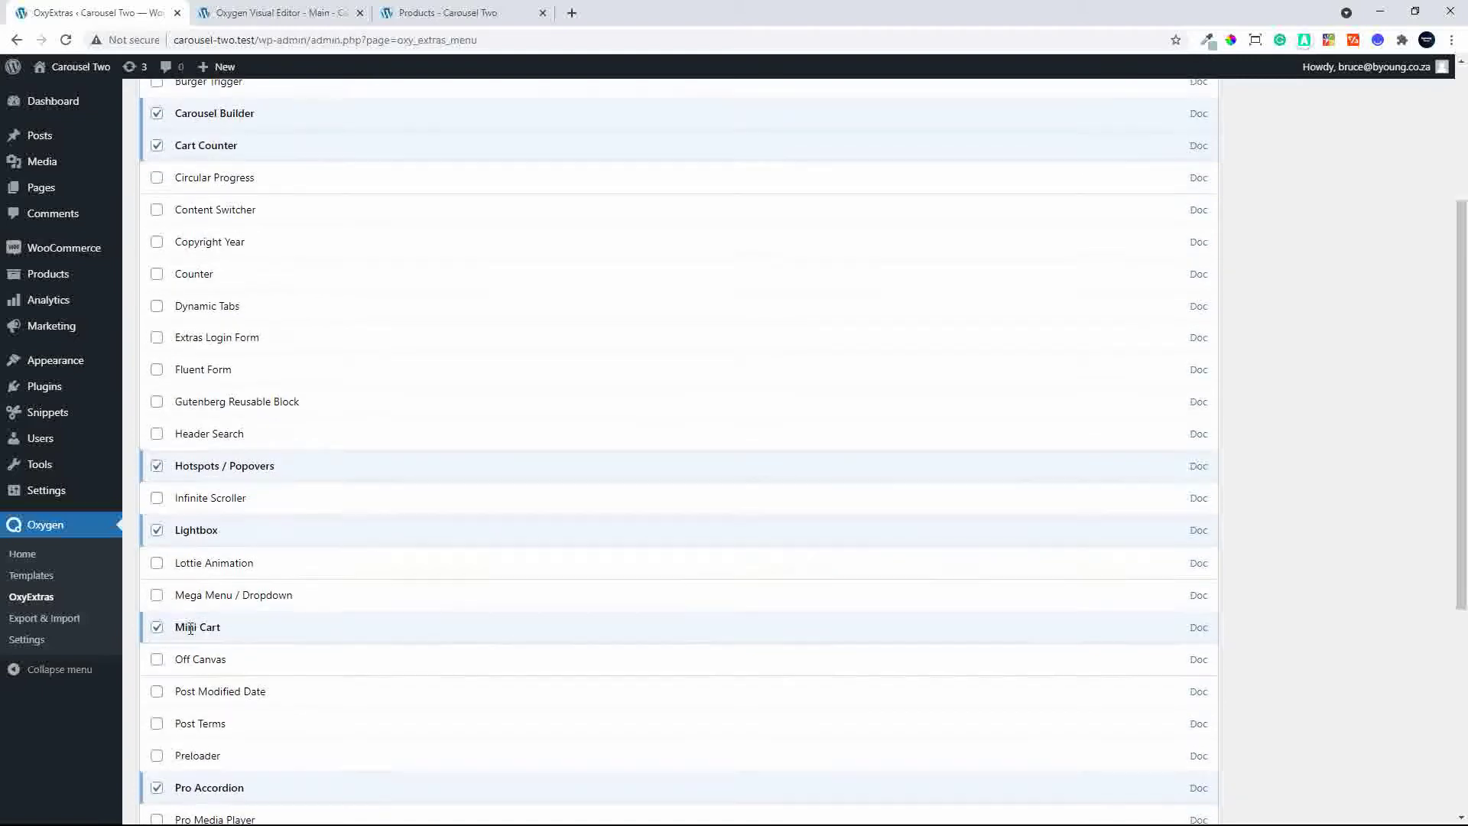
{"action": "scroll", "coordinate": [190, 629], "scroll_direction": "up", "scroll_amount": 3}
Save the Main template in the Oxygen editor and reload the shop page.
{"action": "left_click", "coordinate": [269, 15]}
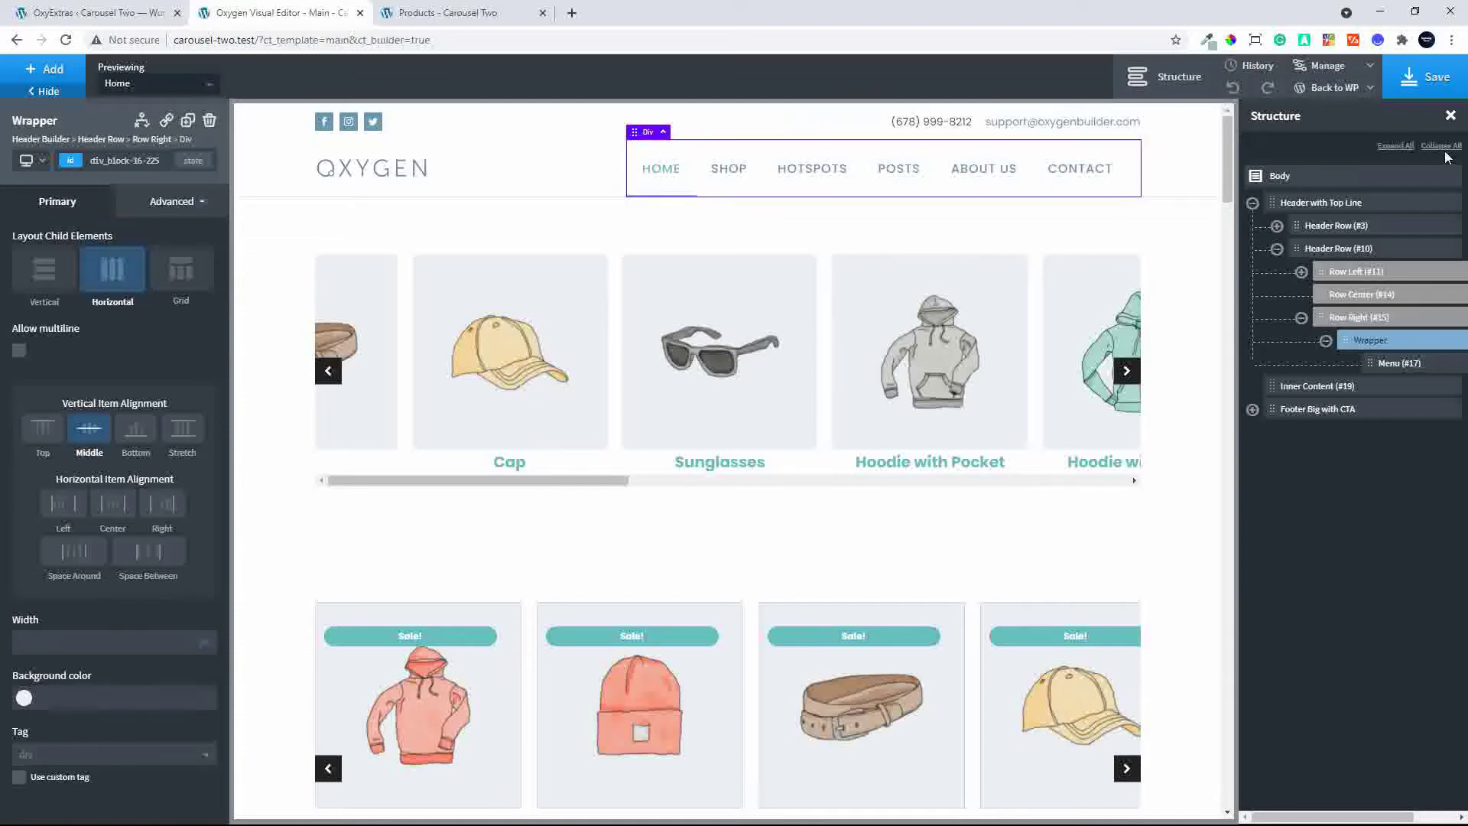
{"action": "left_click", "coordinate": [1445, 71]}
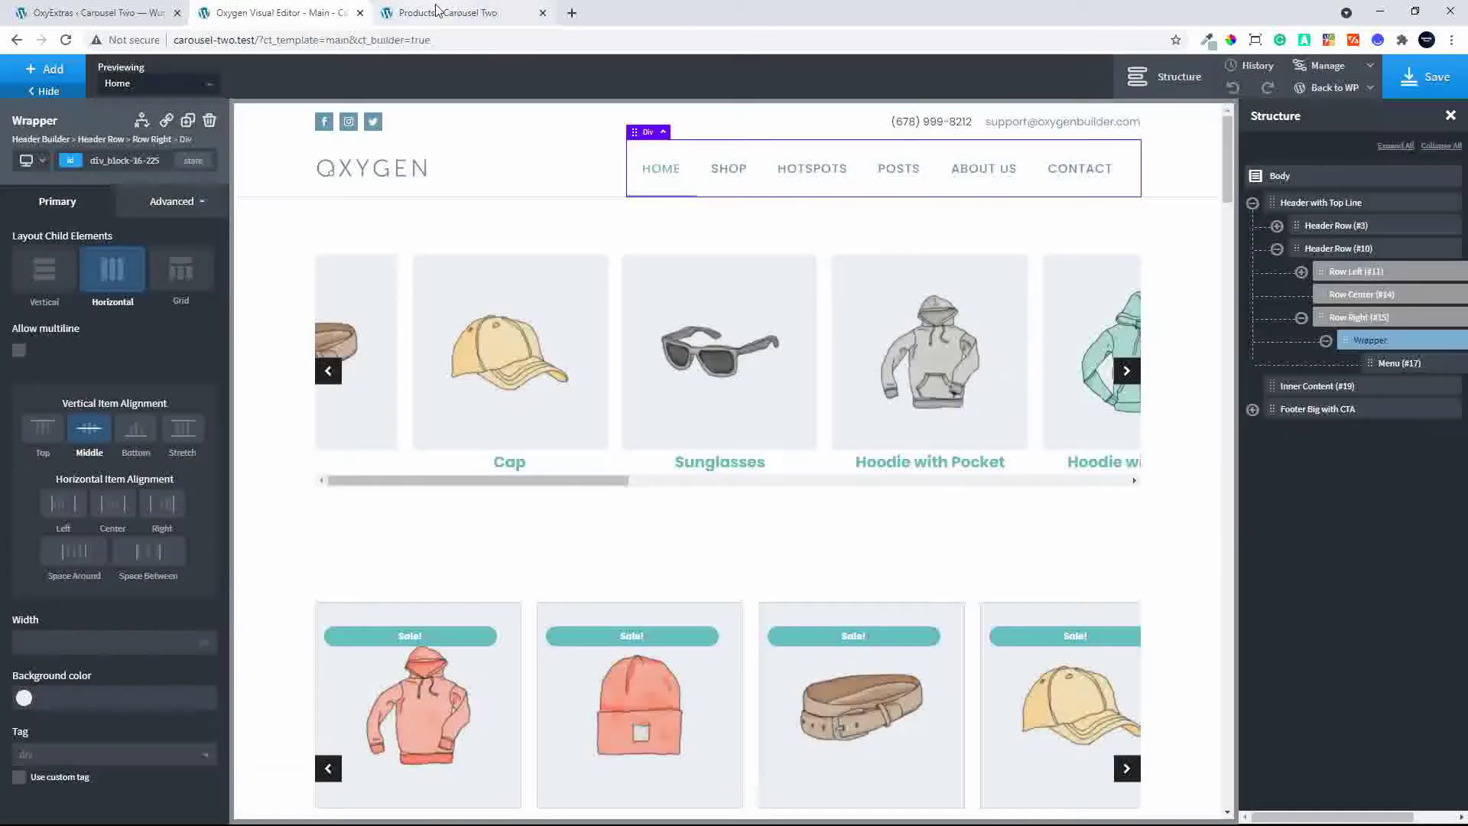
{"action": "left_click", "coordinate": [447, 13]}
{"action": "left_click", "coordinate": [66, 40]}
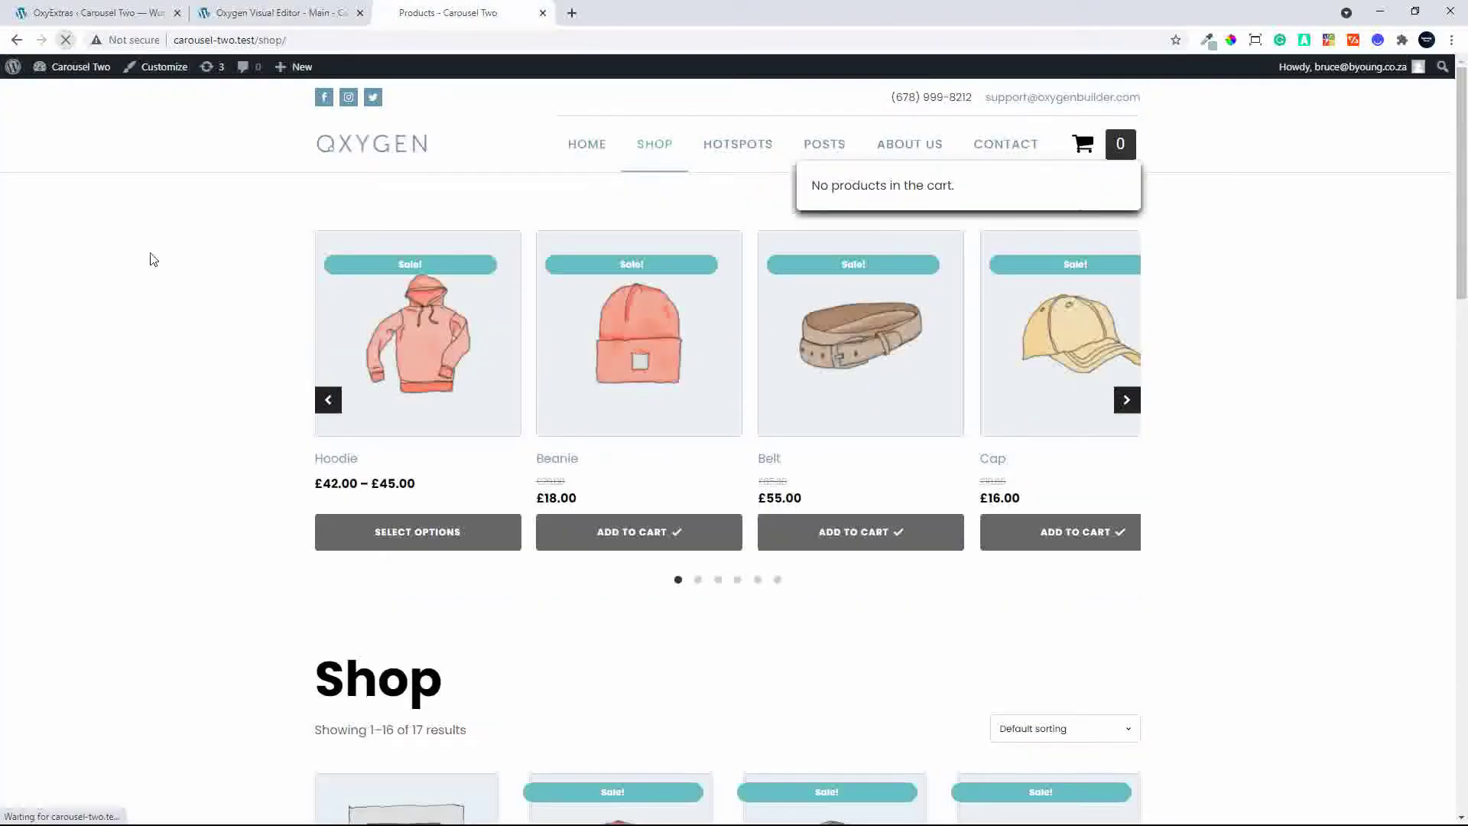
Add an OxyExtras Cart Counter to the header row's Wrapper div in the Oxygen editor.
{"action": "left_click", "coordinate": [256, 12]}
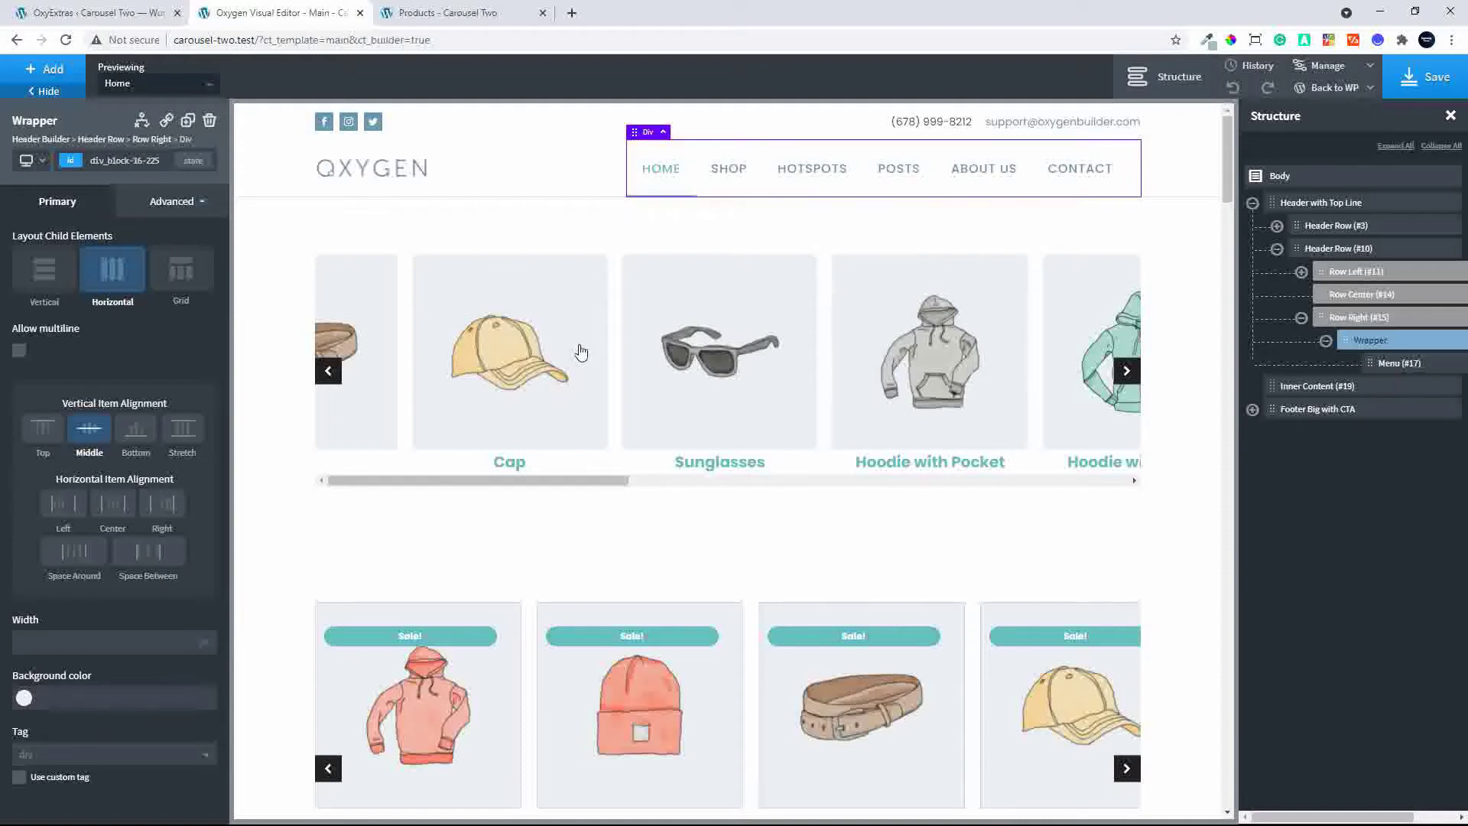
{"action": "left_click", "coordinate": [47, 77]}
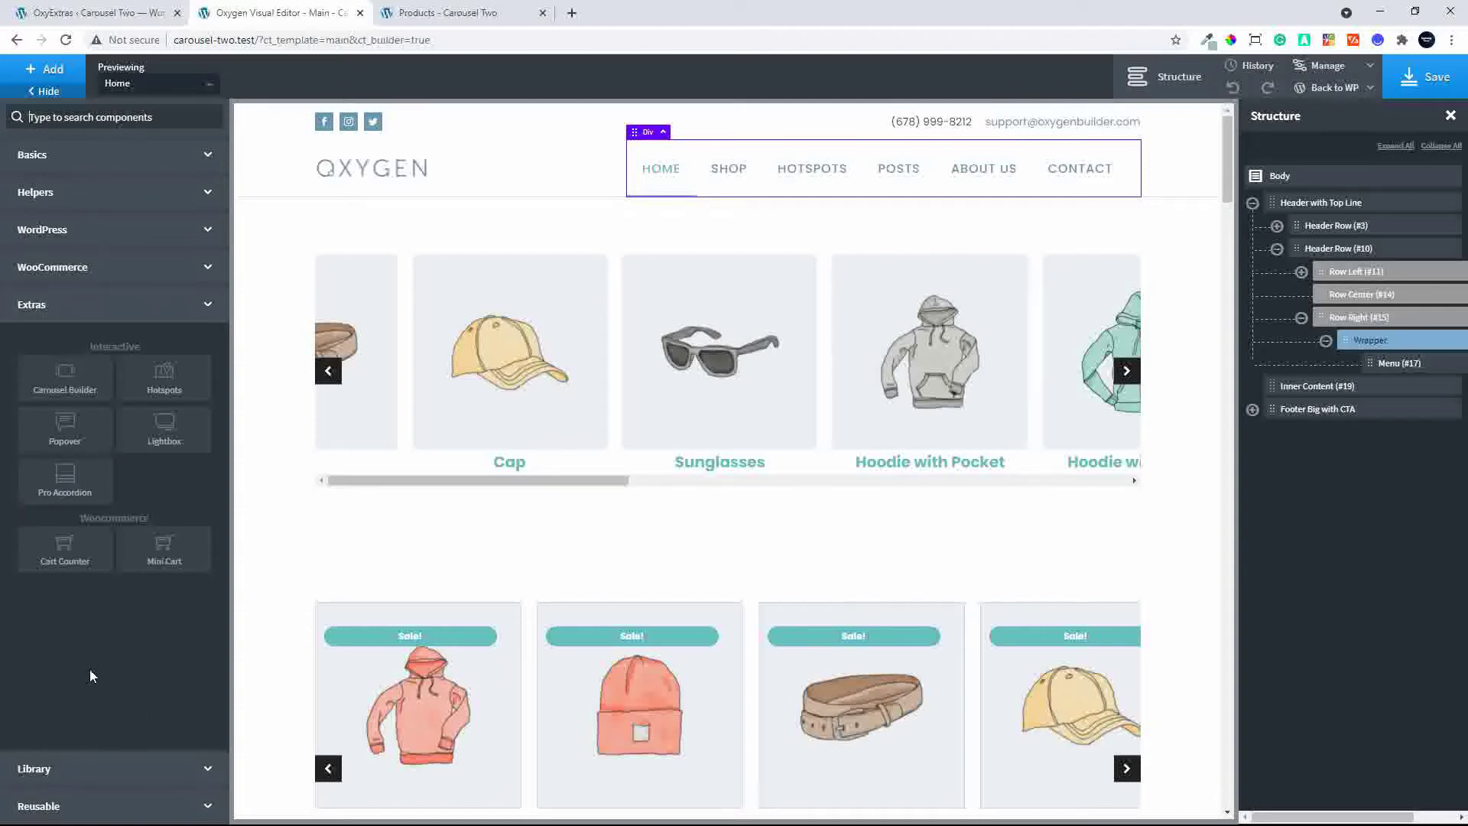
{"action": "left_click", "coordinate": [66, 558]}
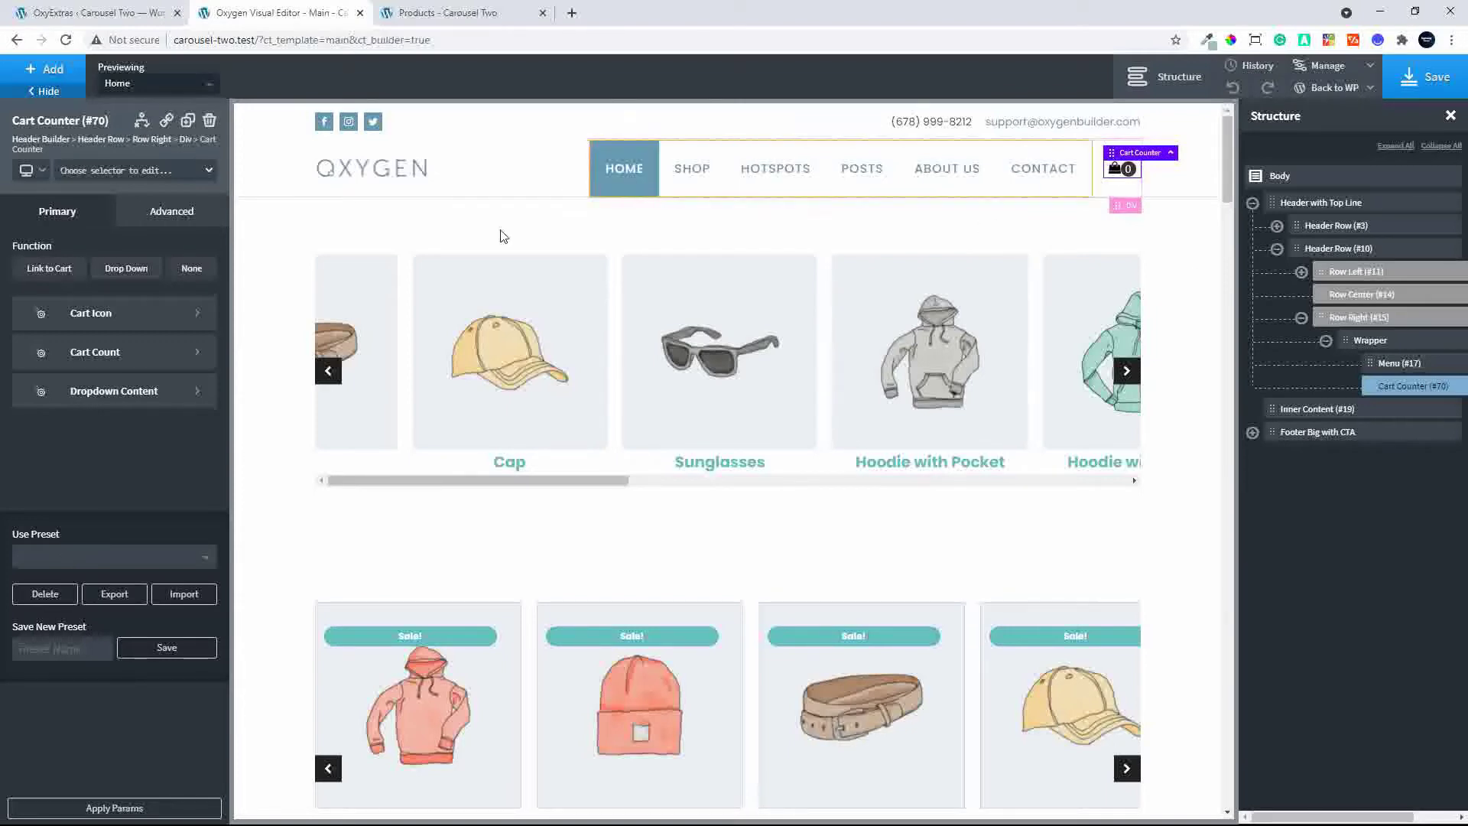
Add a Mini Cart inside the Cart Counter, preview its dropdown and save the template.
{"action": "left_click", "coordinate": [33, 72]}
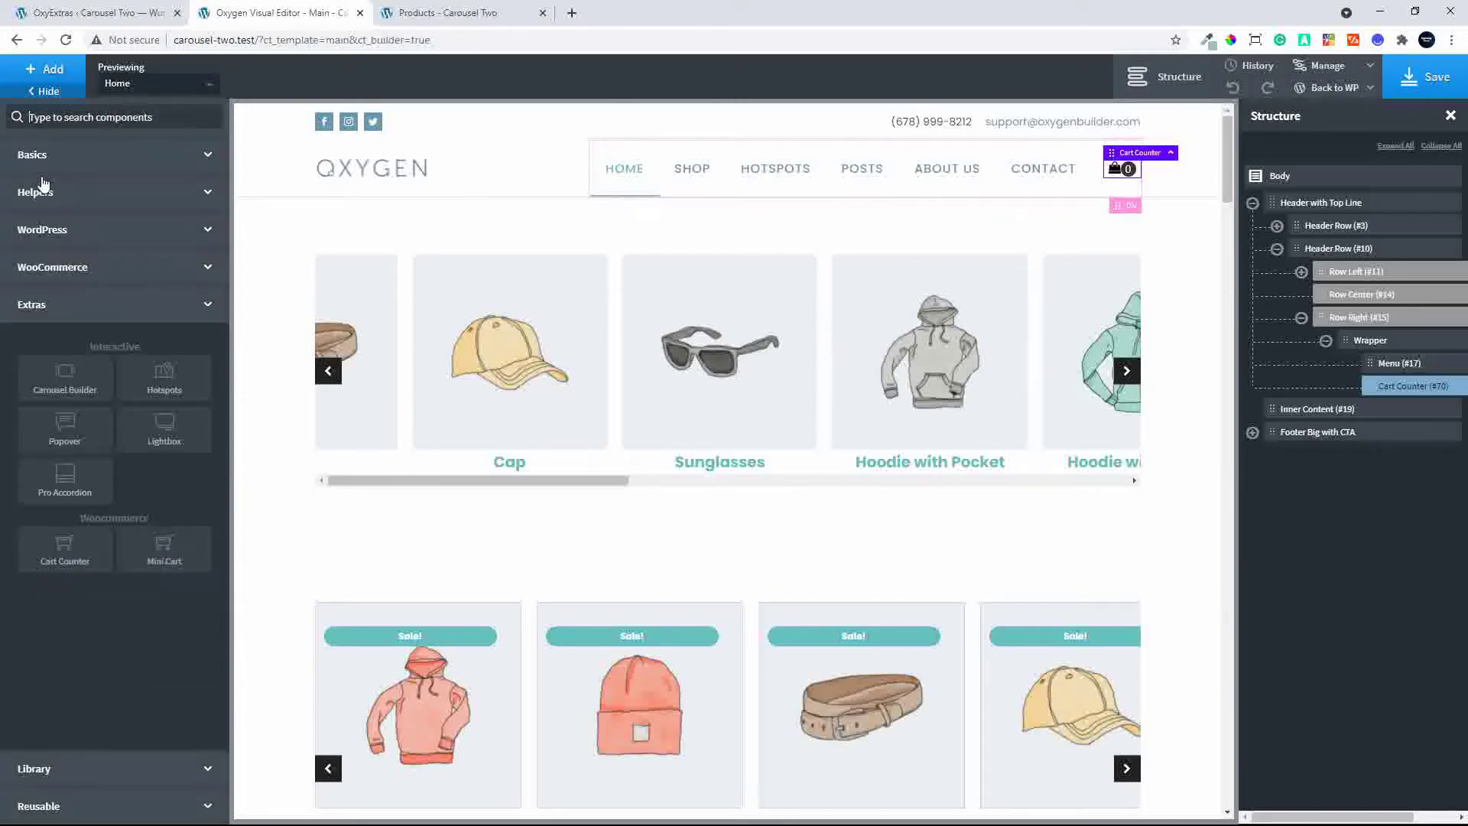
{"action": "left_click", "coordinate": [178, 552]}
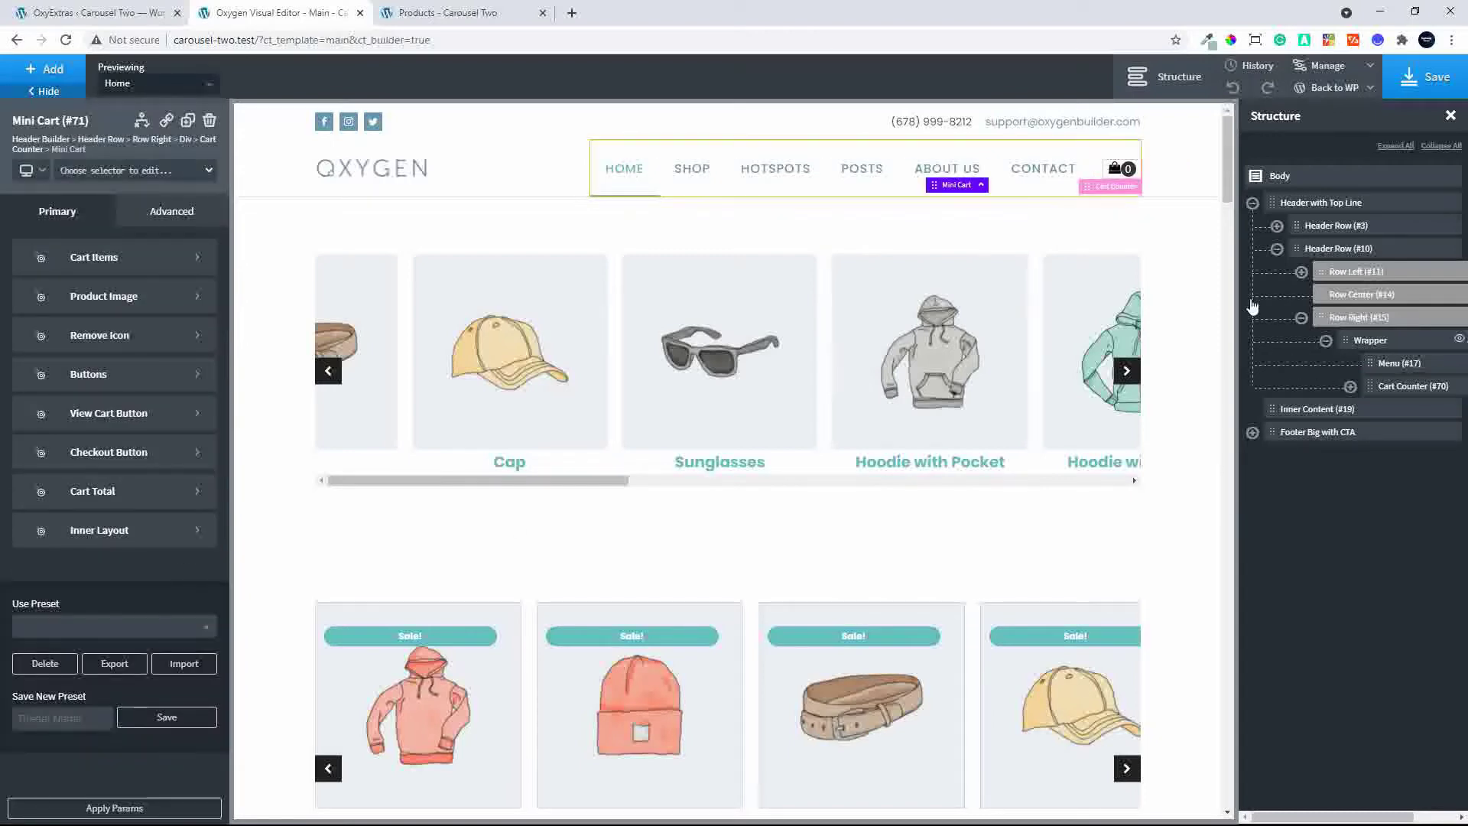
{"action": "left_click", "coordinate": [1119, 171]}
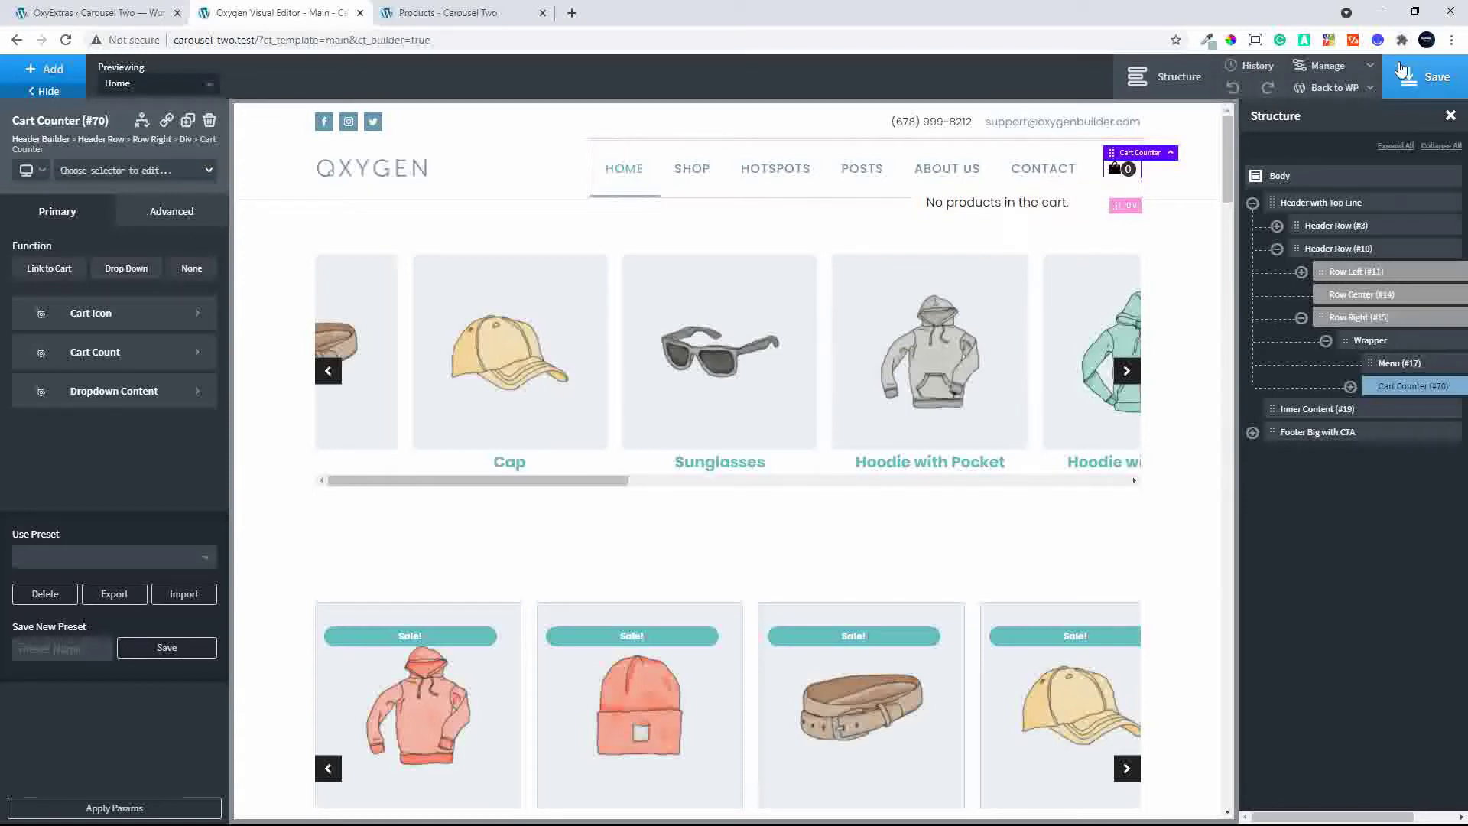
{"action": "left_click", "coordinate": [1426, 76]}
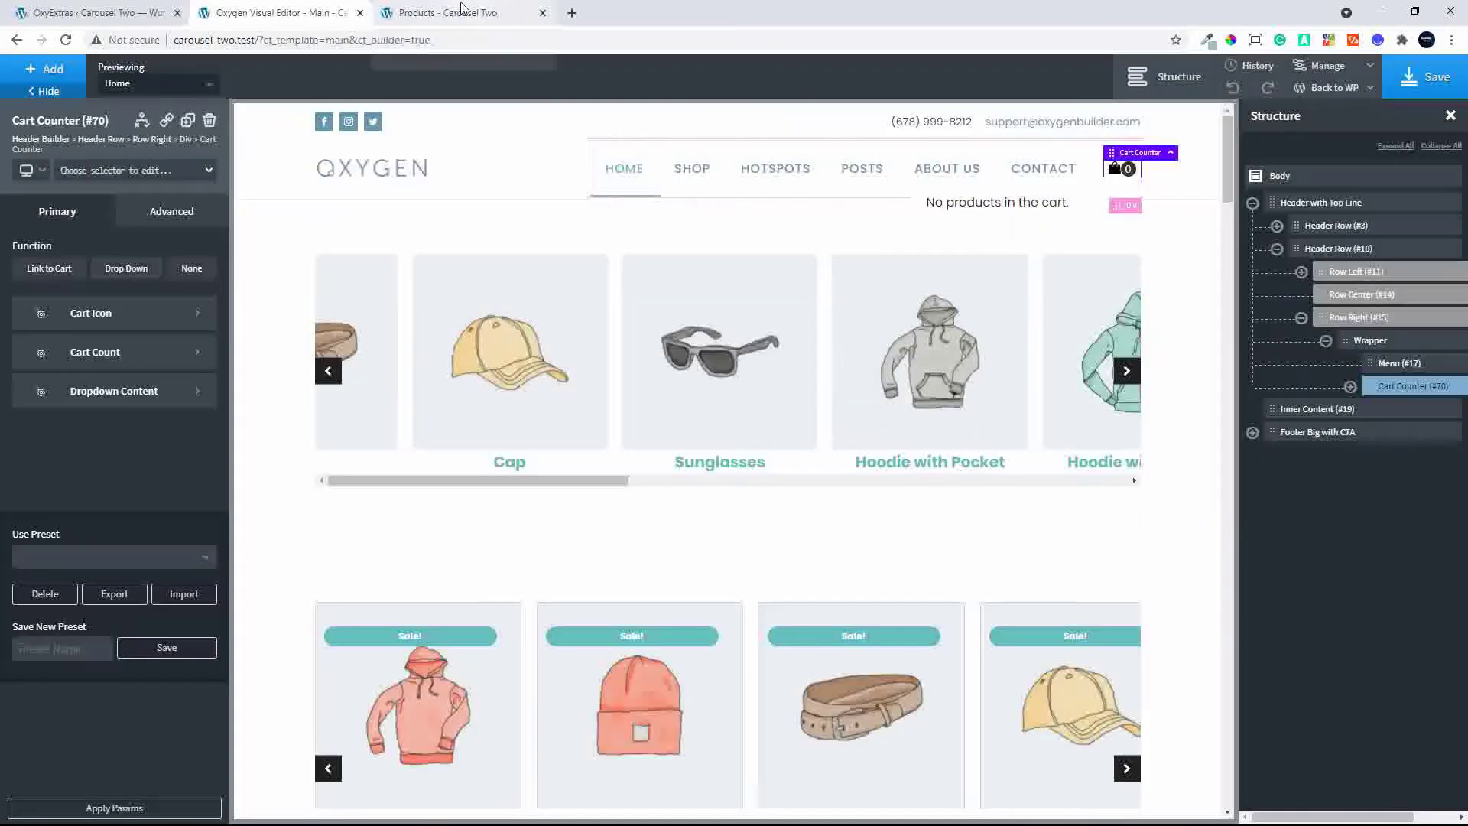
Switch to the shop page, add the Belt and Cap to the cart, and view the header's cart dropdown after reloading.
{"action": "left_click", "coordinate": [468, 13]}
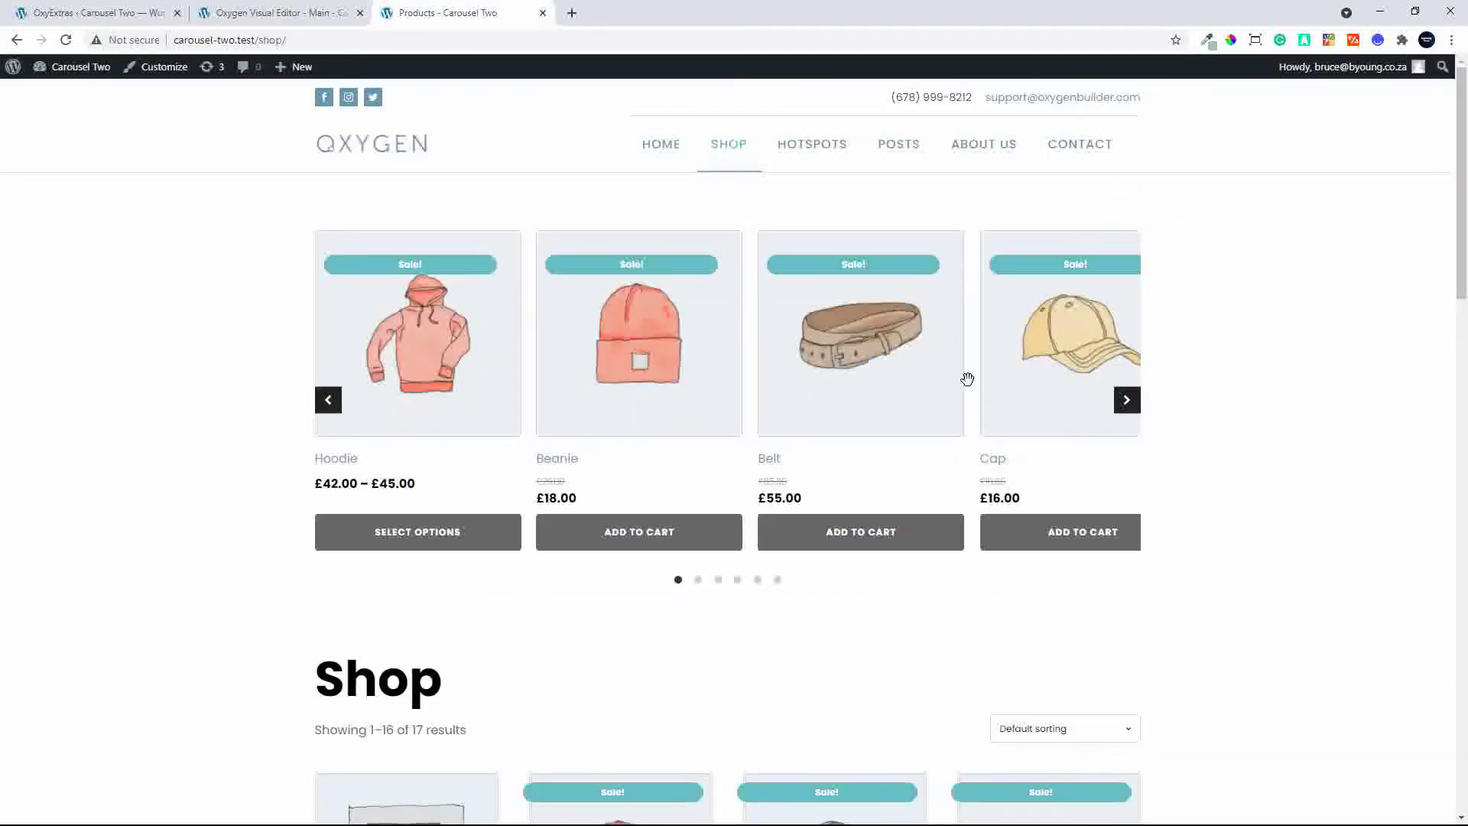
{"action": "left_click", "coordinate": [876, 534]}
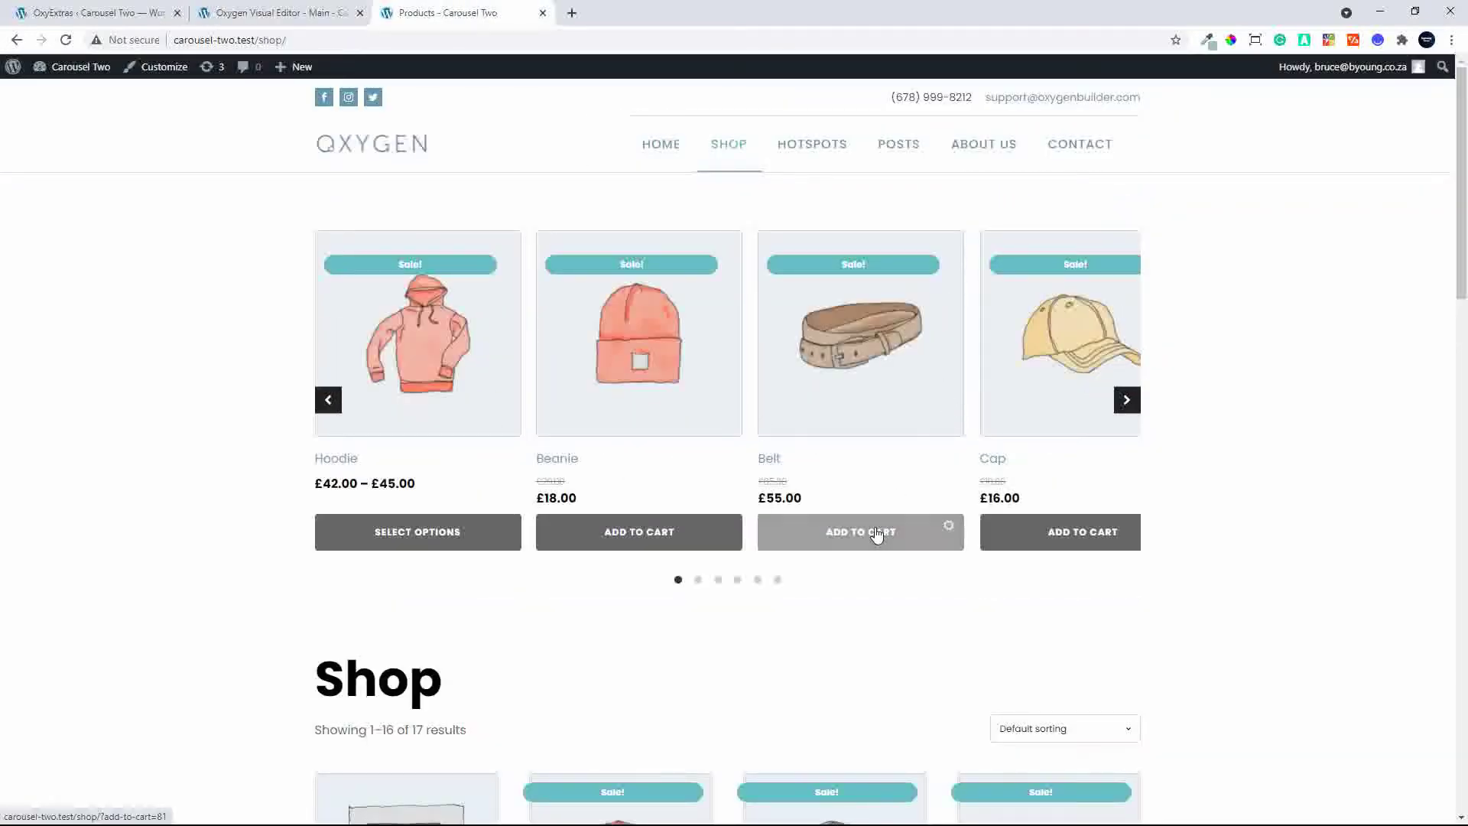
{"action": "left_click", "coordinate": [1098, 534]}
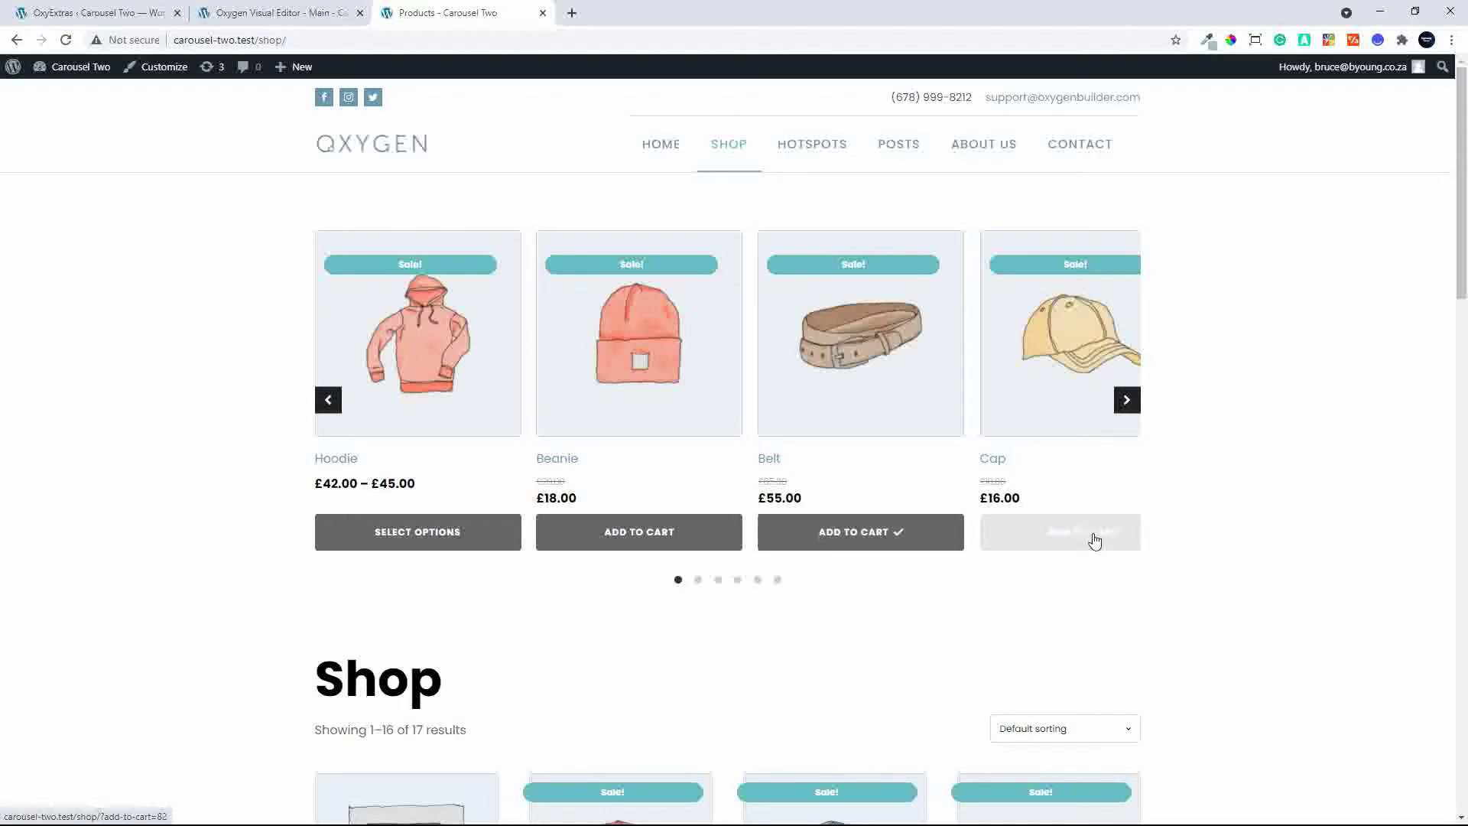
{"action": "left_click", "coordinate": [67, 40]}
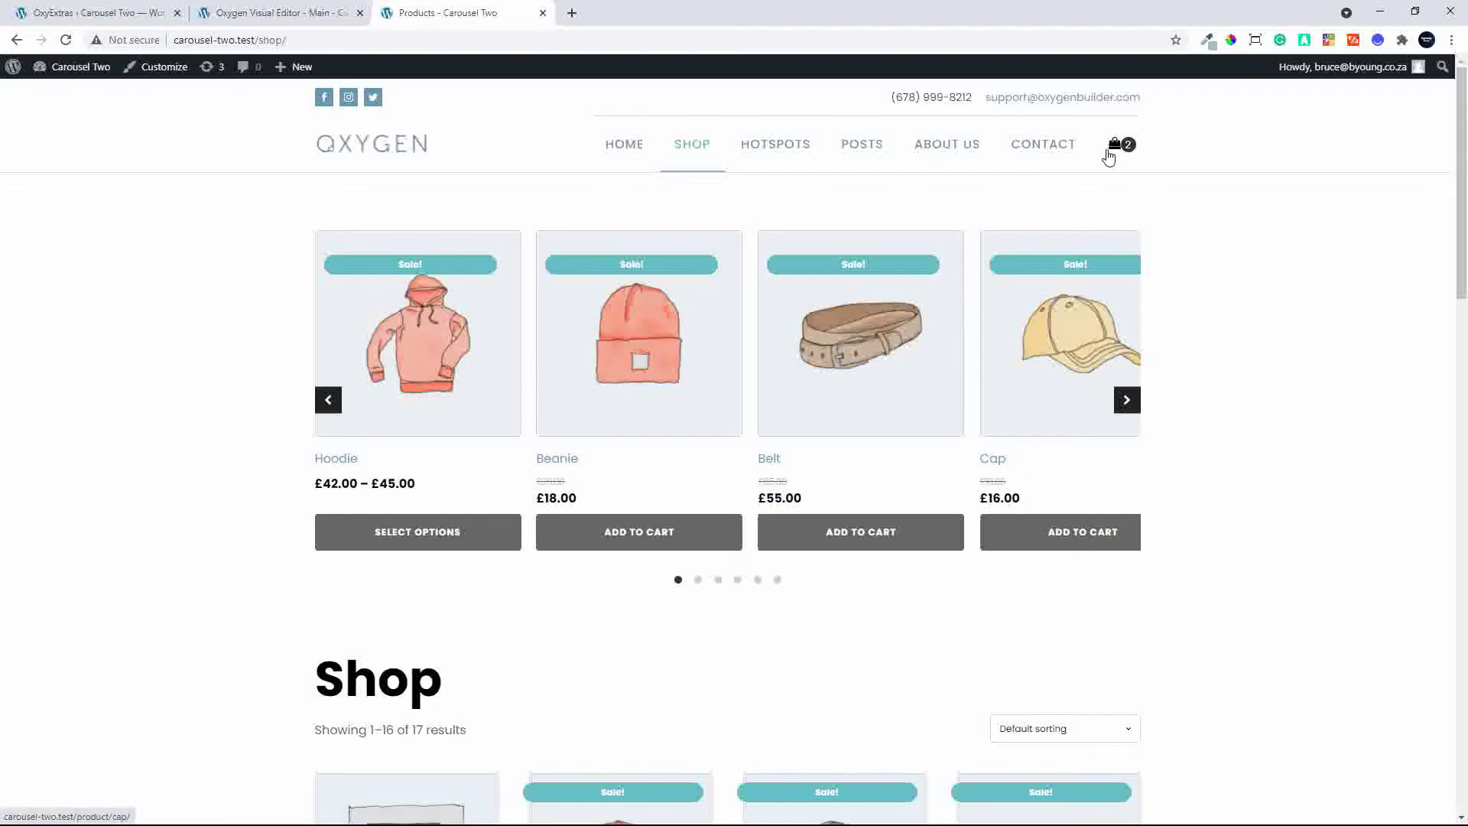
{"action": "left_click", "coordinate": [1117, 153]}
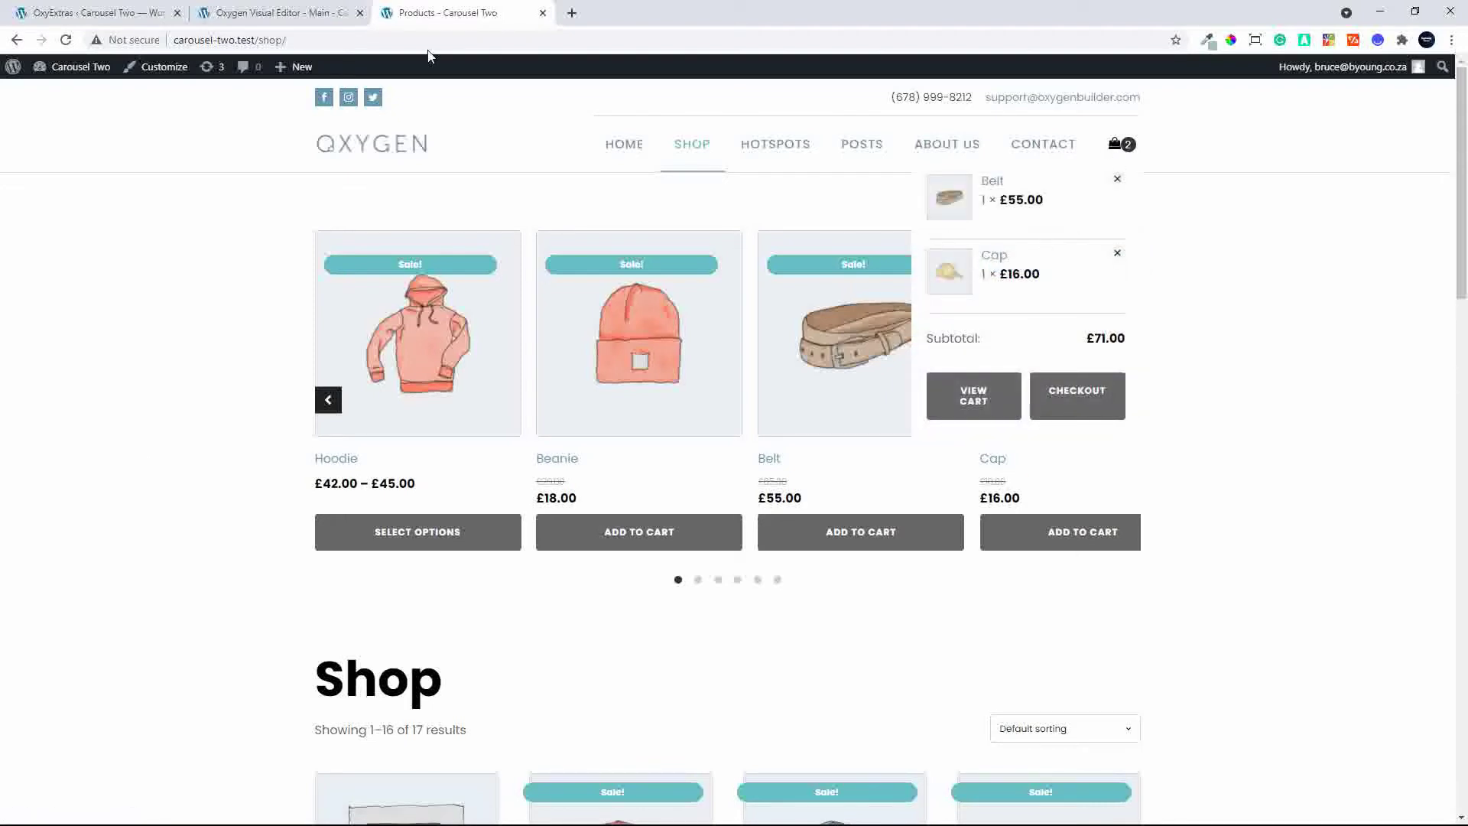
Toggle the cart dropdown in the Oxygen editor and inspect the Mini Cart nested under the Cart Counter in the structure.
{"action": "left_click", "coordinate": [267, 6]}
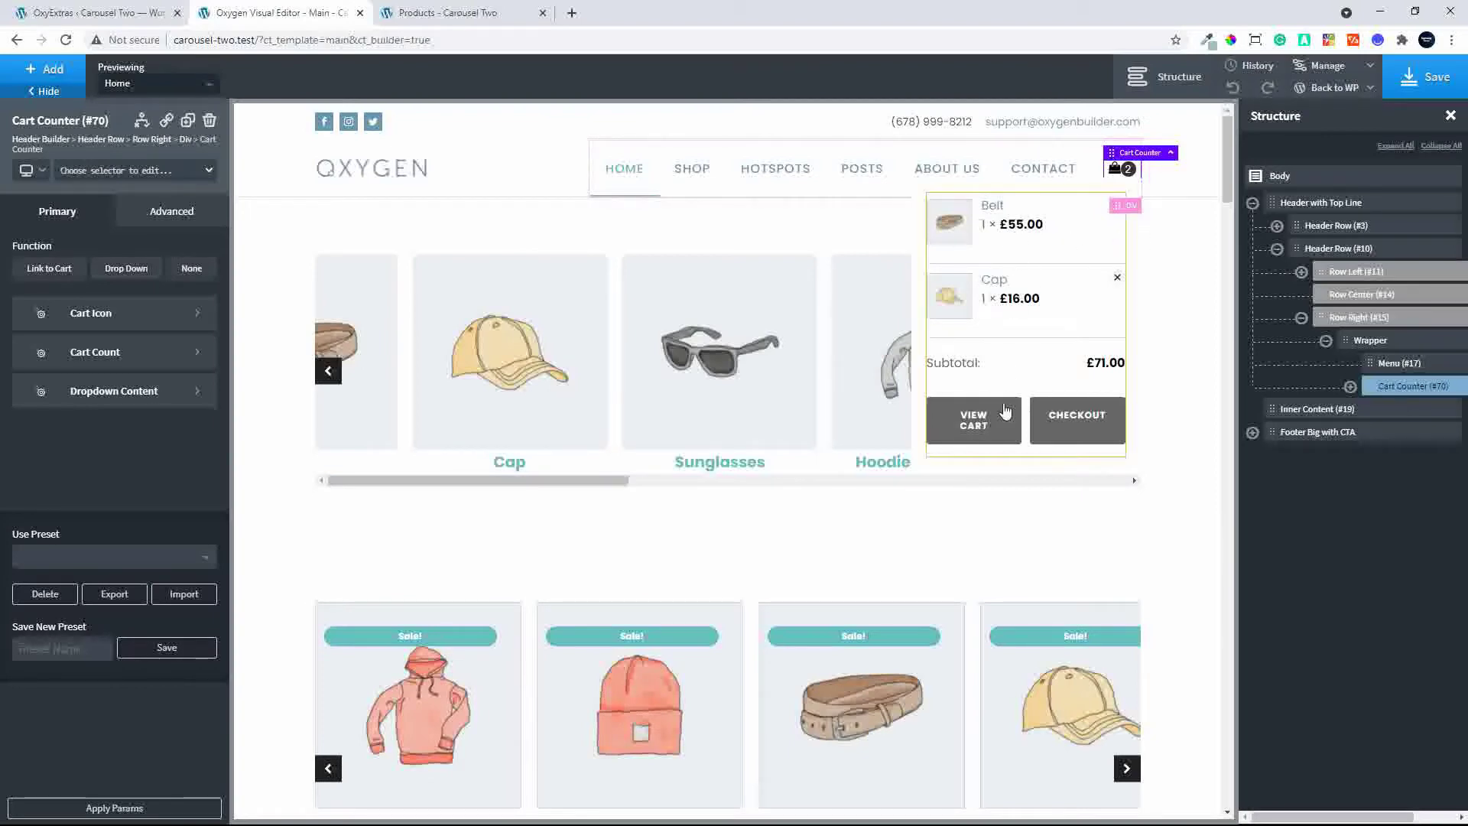
{"action": "left_click", "coordinate": [1117, 175]}
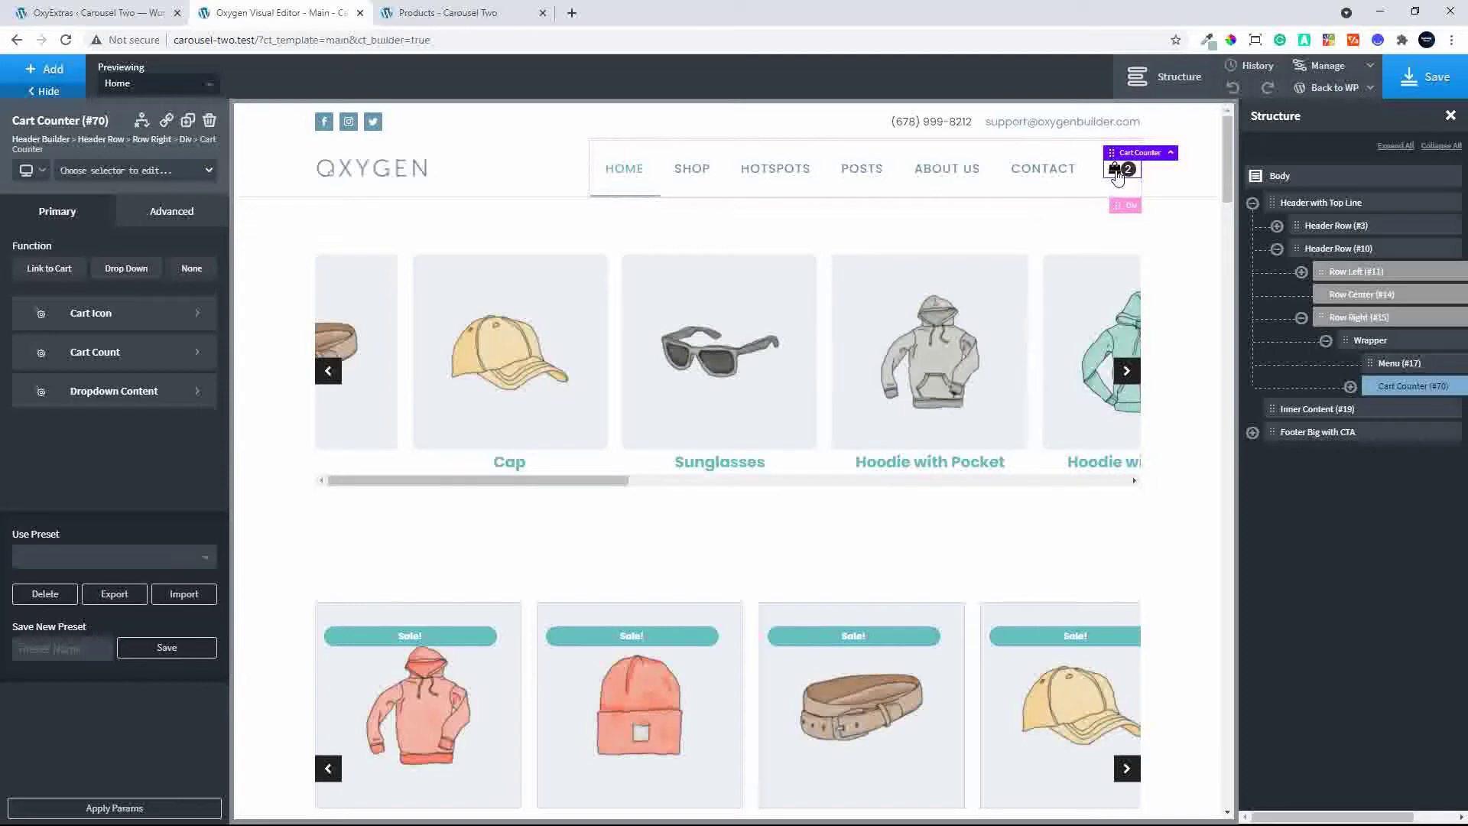
{"action": "left_click", "coordinate": [1117, 175]}
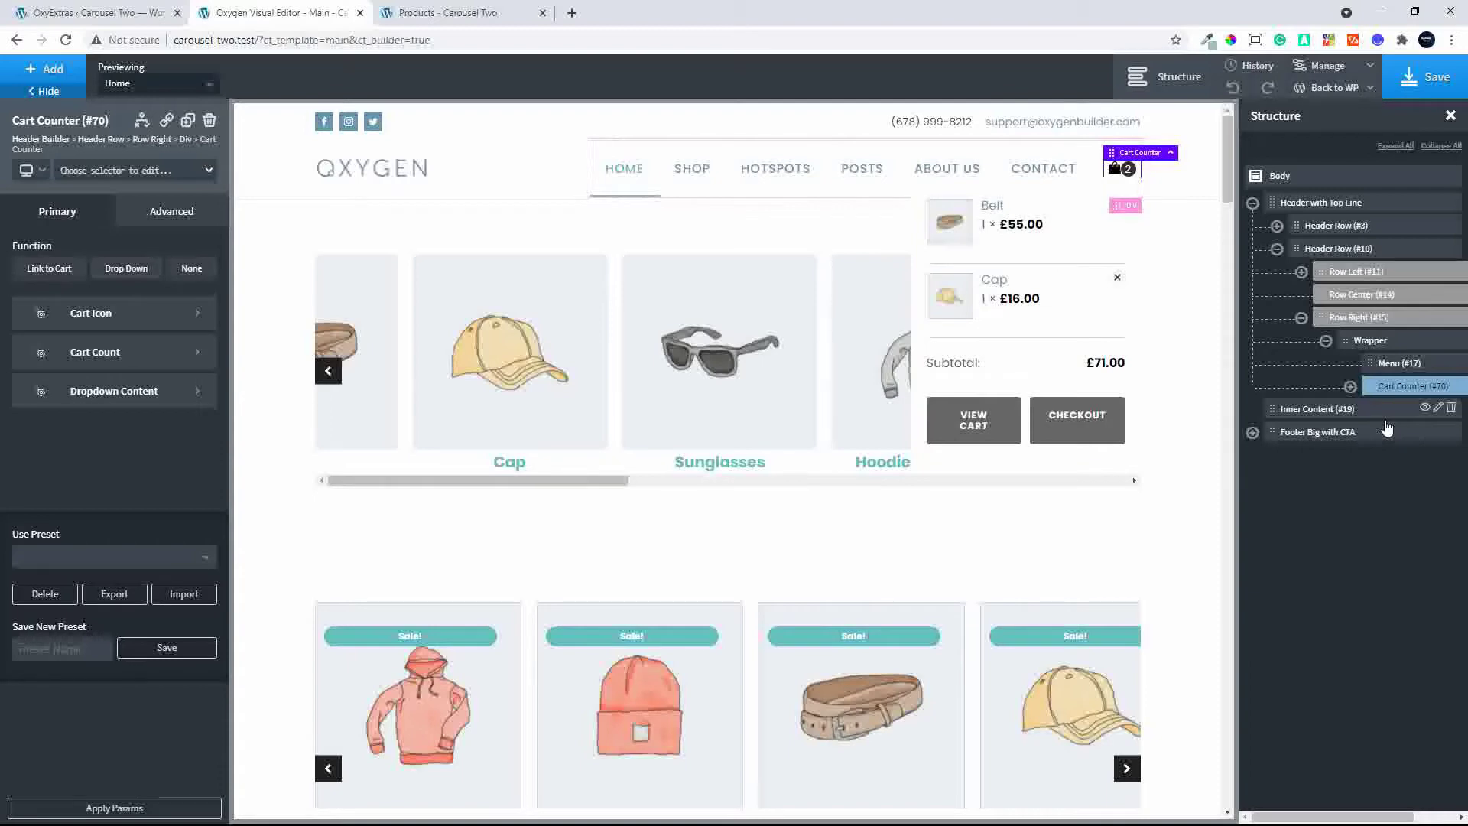
{"action": "left_click", "coordinate": [1351, 386]}
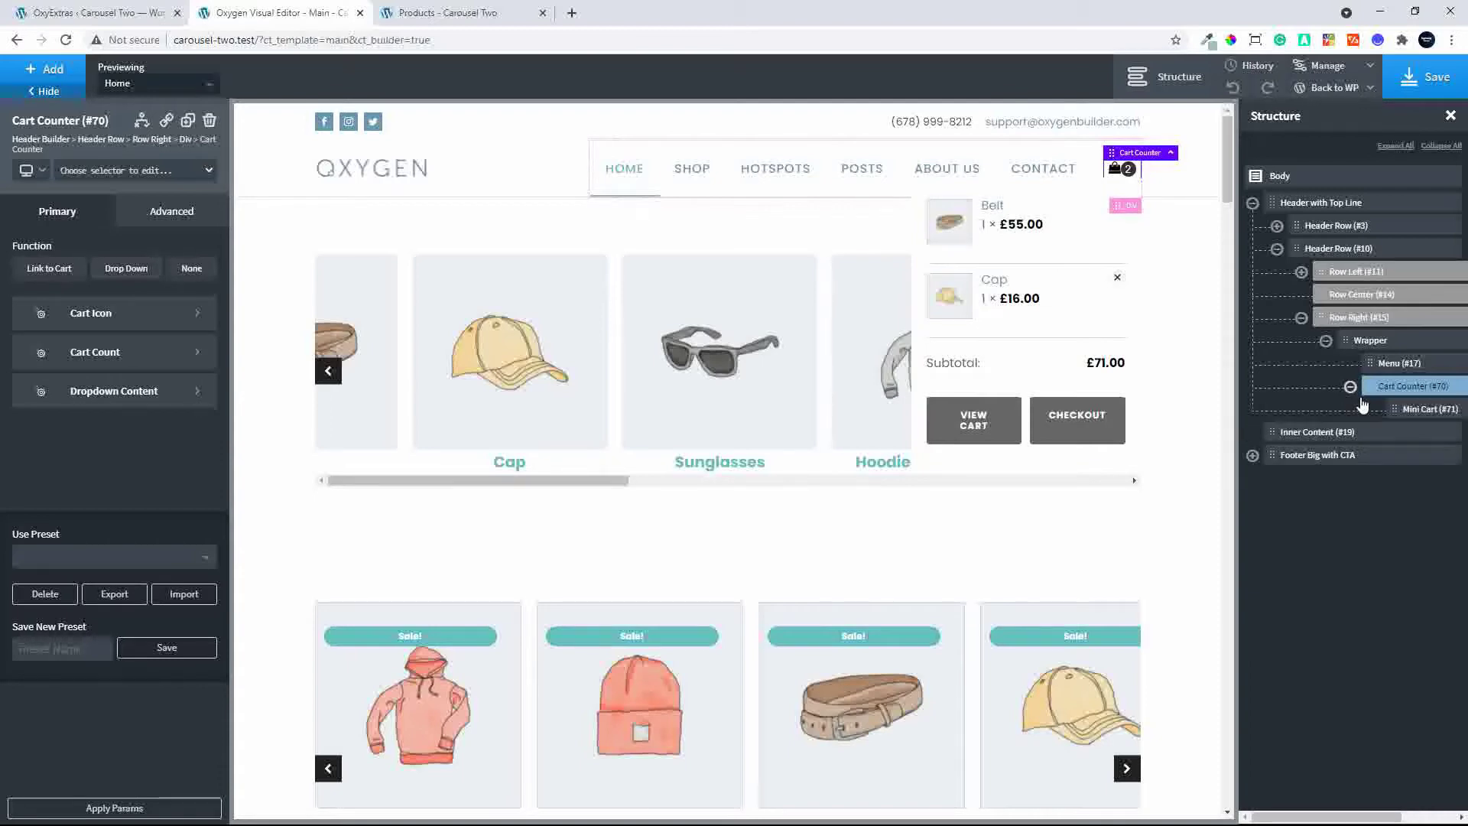
{"action": "left_click", "coordinate": [1422, 412]}
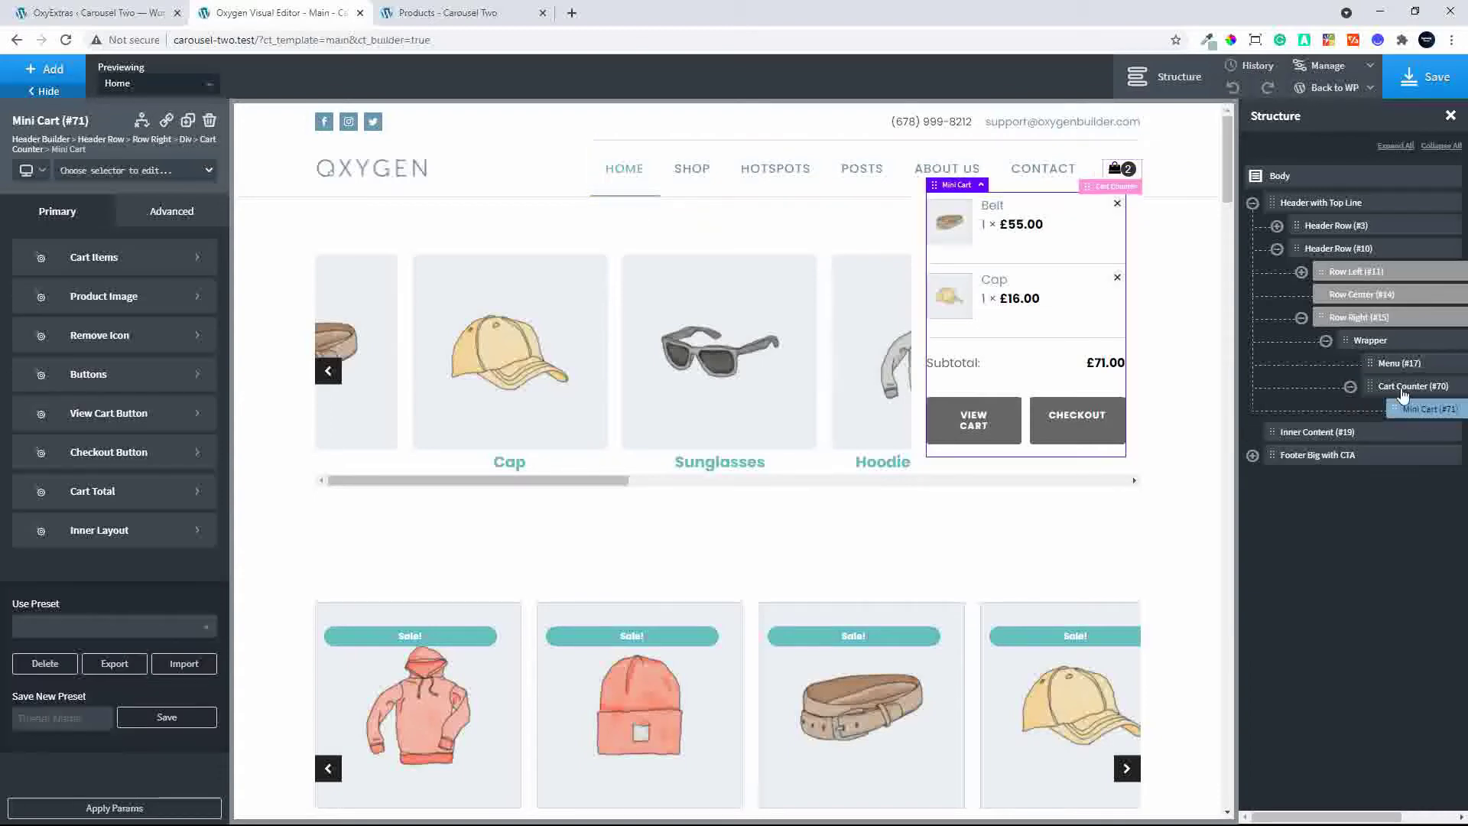
Change the Cart Counter's icon to the Font Awesome shopping-cart and apply the parameters.
{"action": "left_click", "coordinate": [1403, 388]}
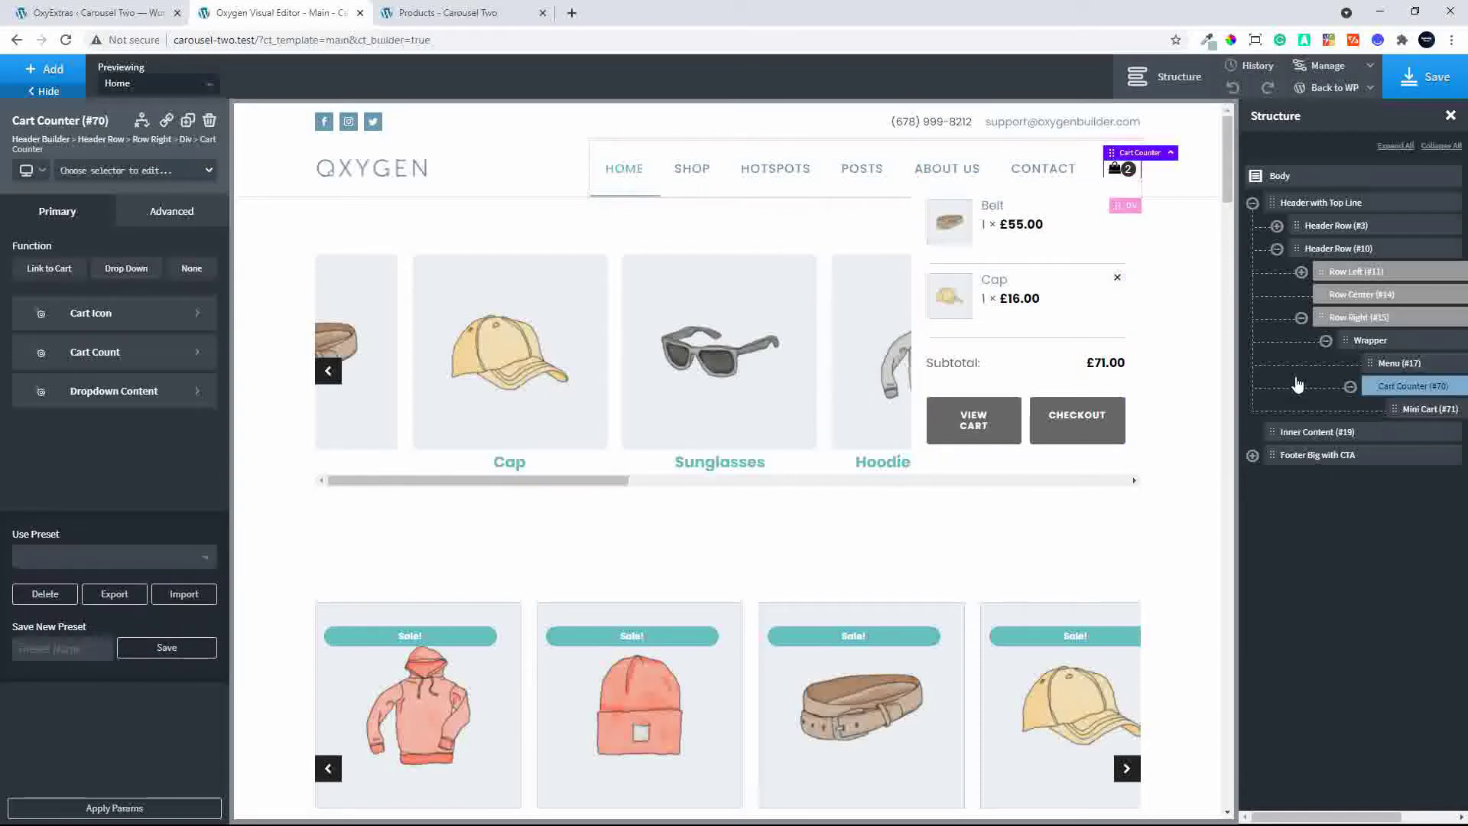
{"action": "left_click", "coordinate": [131, 320]}
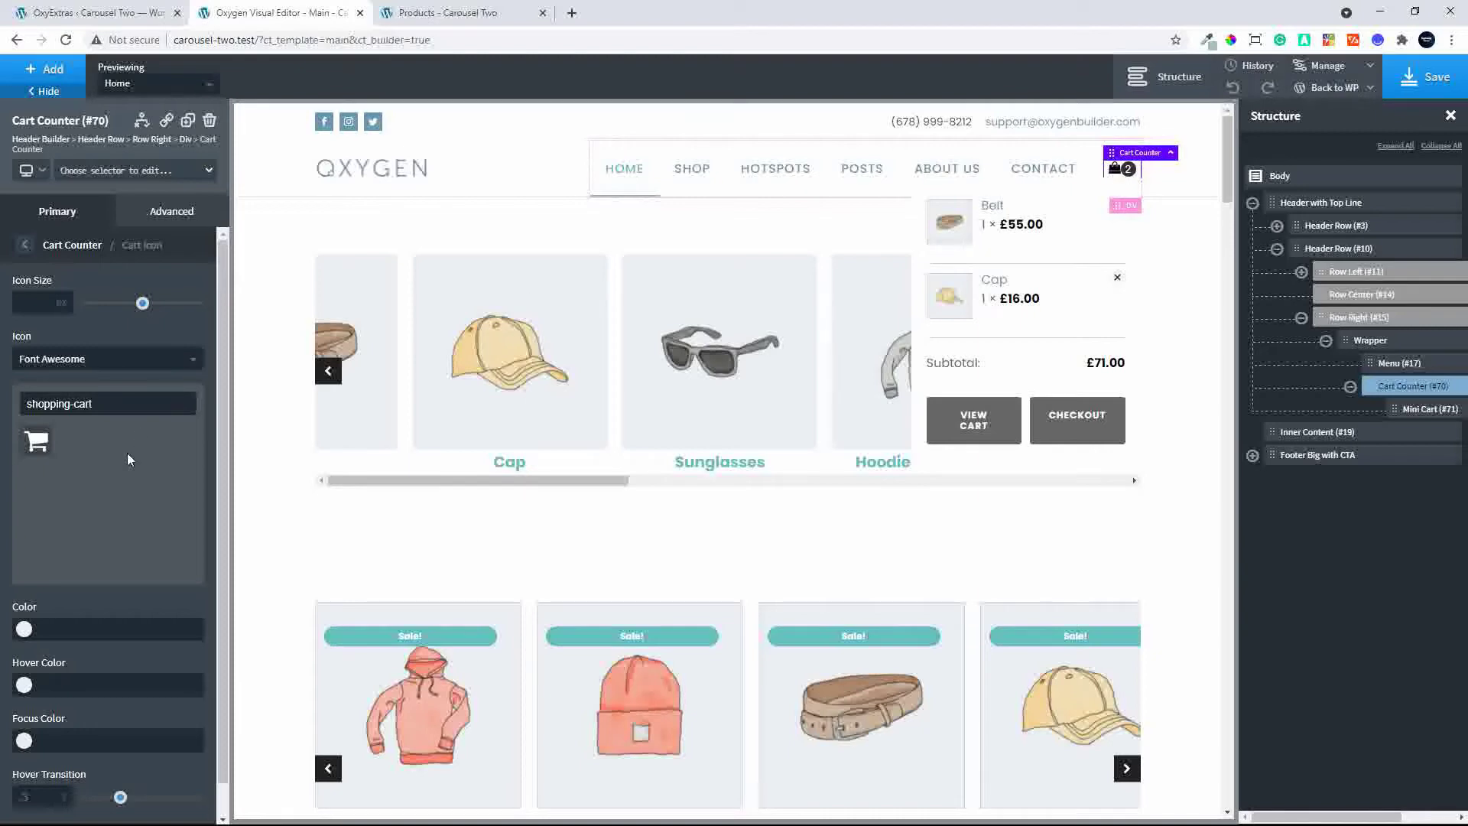
{"action": "left_click", "coordinate": [104, 405]}
{"action": "left_click_drag", "start_coordinate": [75, 401], "coordinate": [6, 398]}
{"action": "key", "text": "BackSpace"}
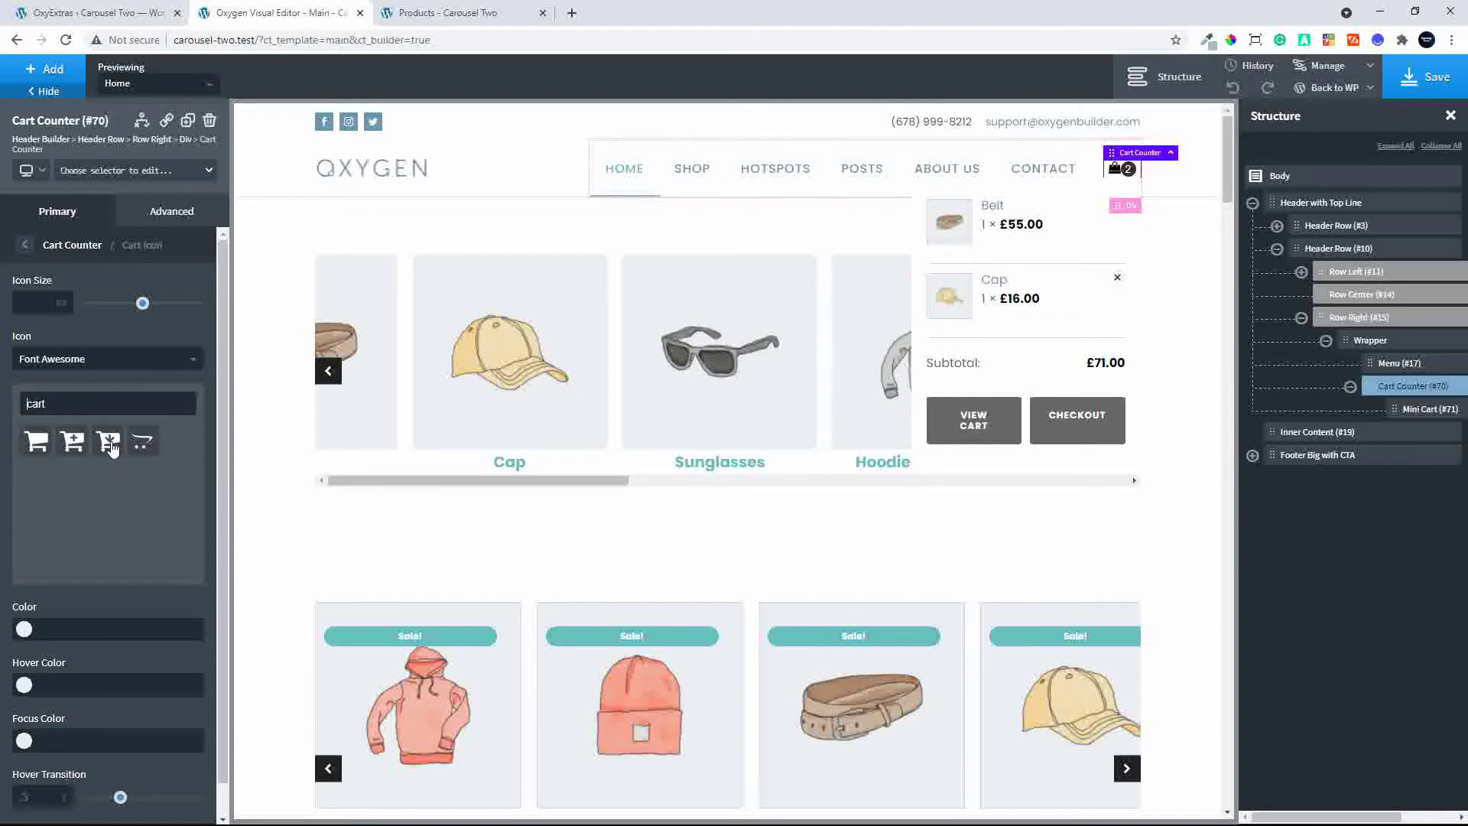
{"action": "left_click", "coordinate": [36, 441]}
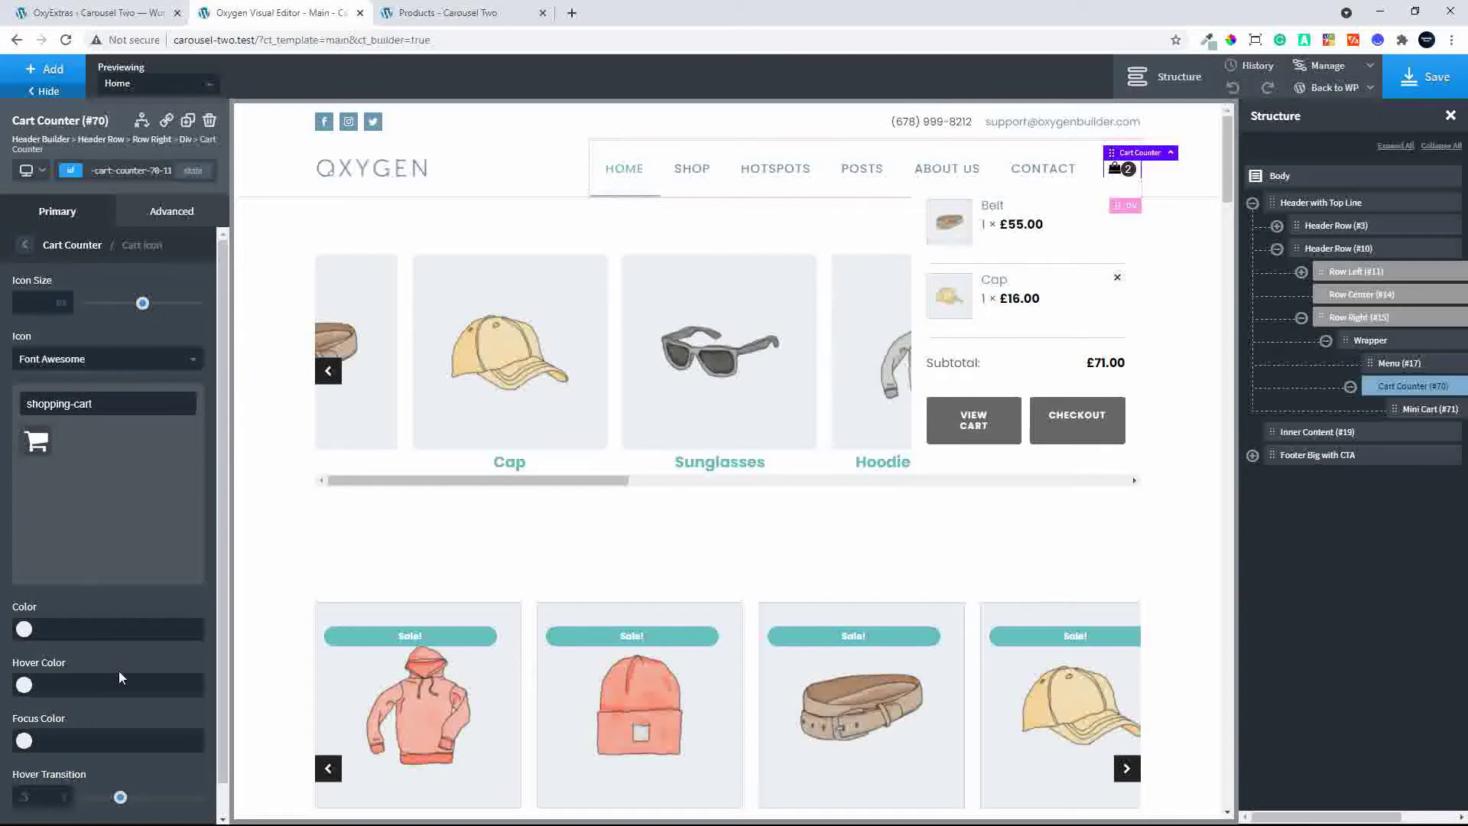
{"action": "scroll", "coordinate": [122, 769], "scroll_direction": "down", "scroll_amount": 1}
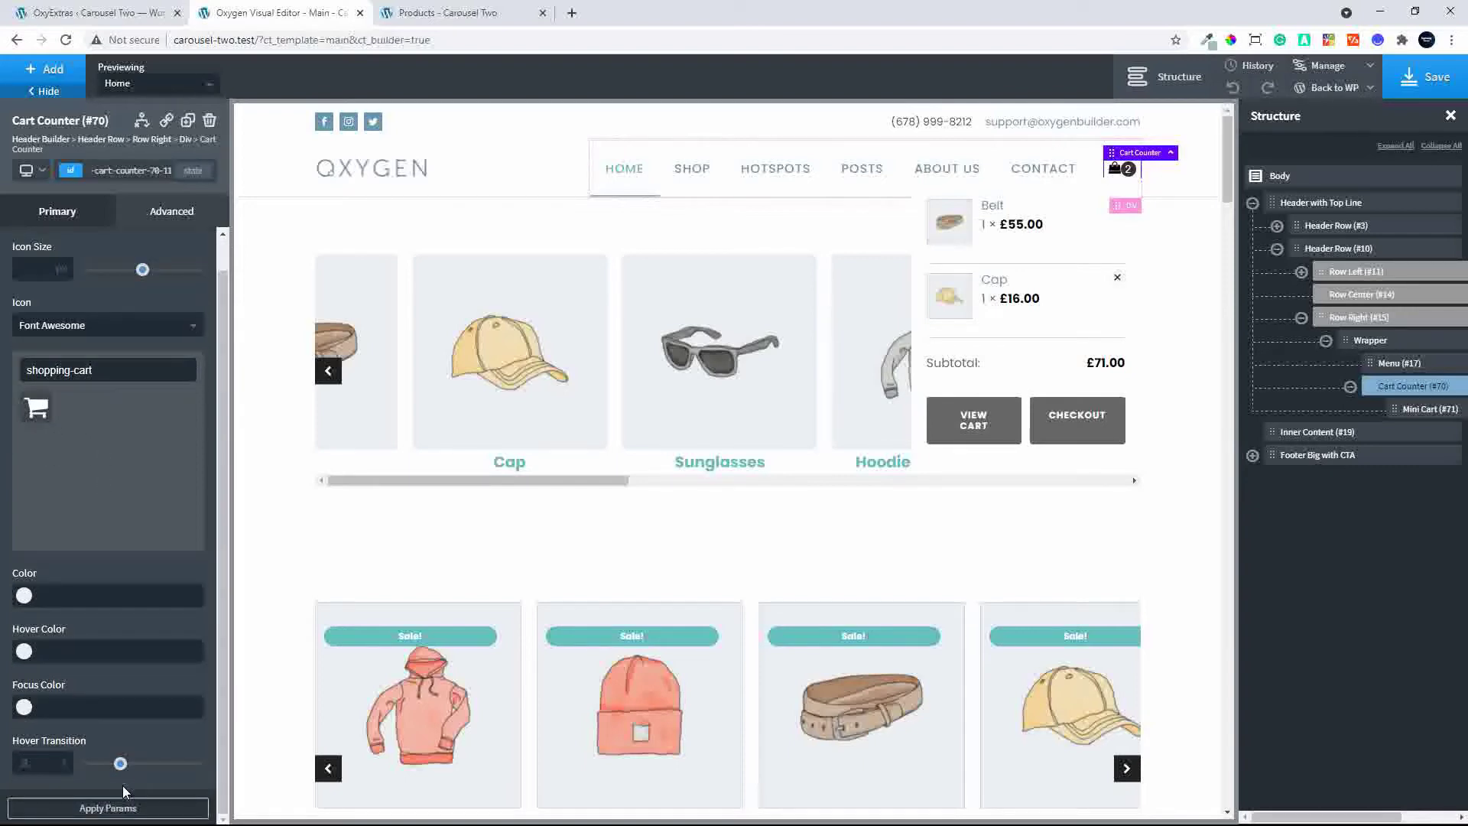
{"action": "left_click", "coordinate": [114, 809]}
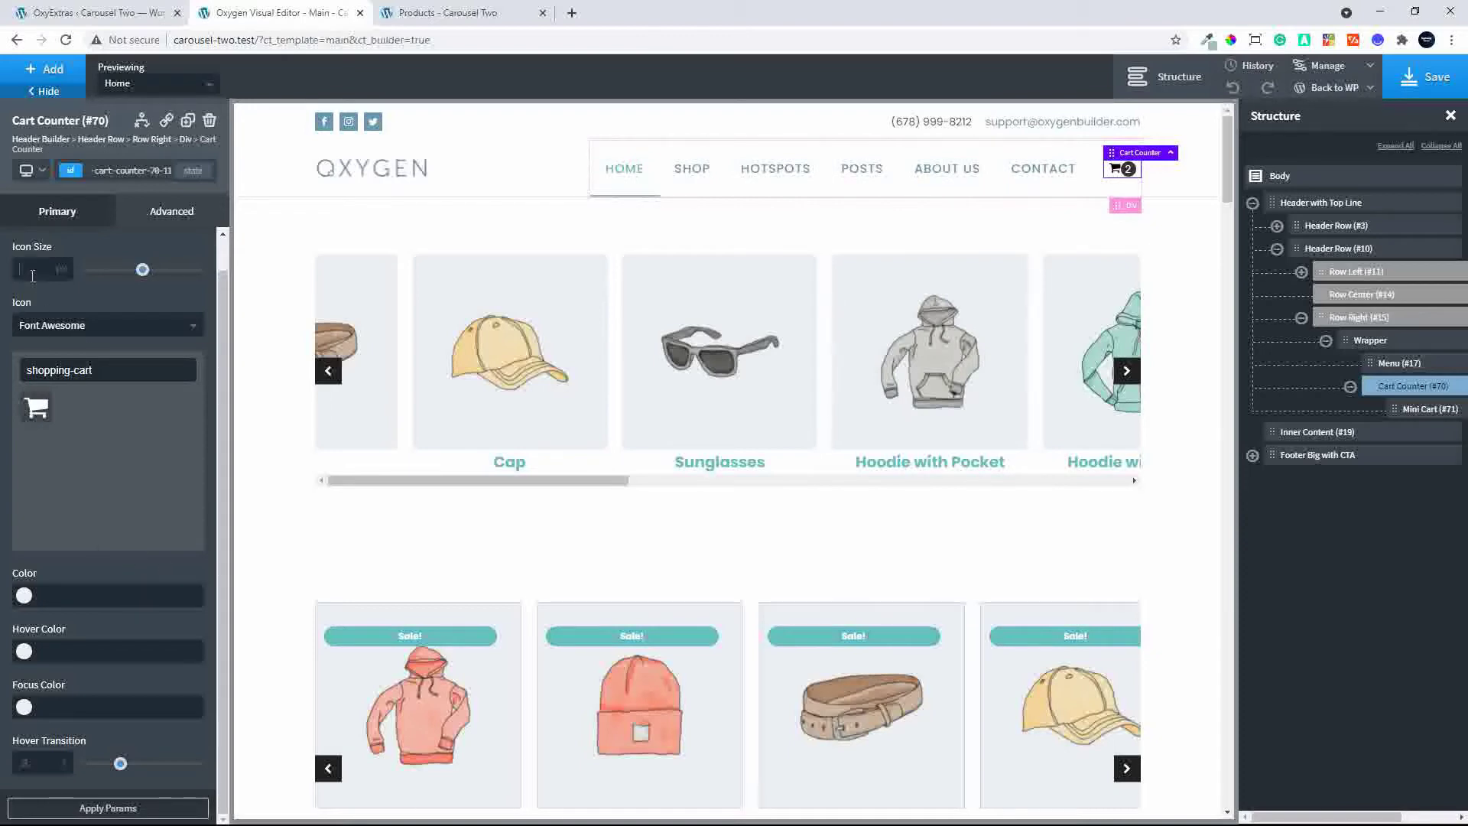
Set the Cart Counter's icon size to 30 px and return to its main settings.
{"action": "type", "text": "20"}
{"action": "key", "text": "BackSpace"}
{"action": "key", "text": "BackSpace"}
{"action": "type", "text": "30"}
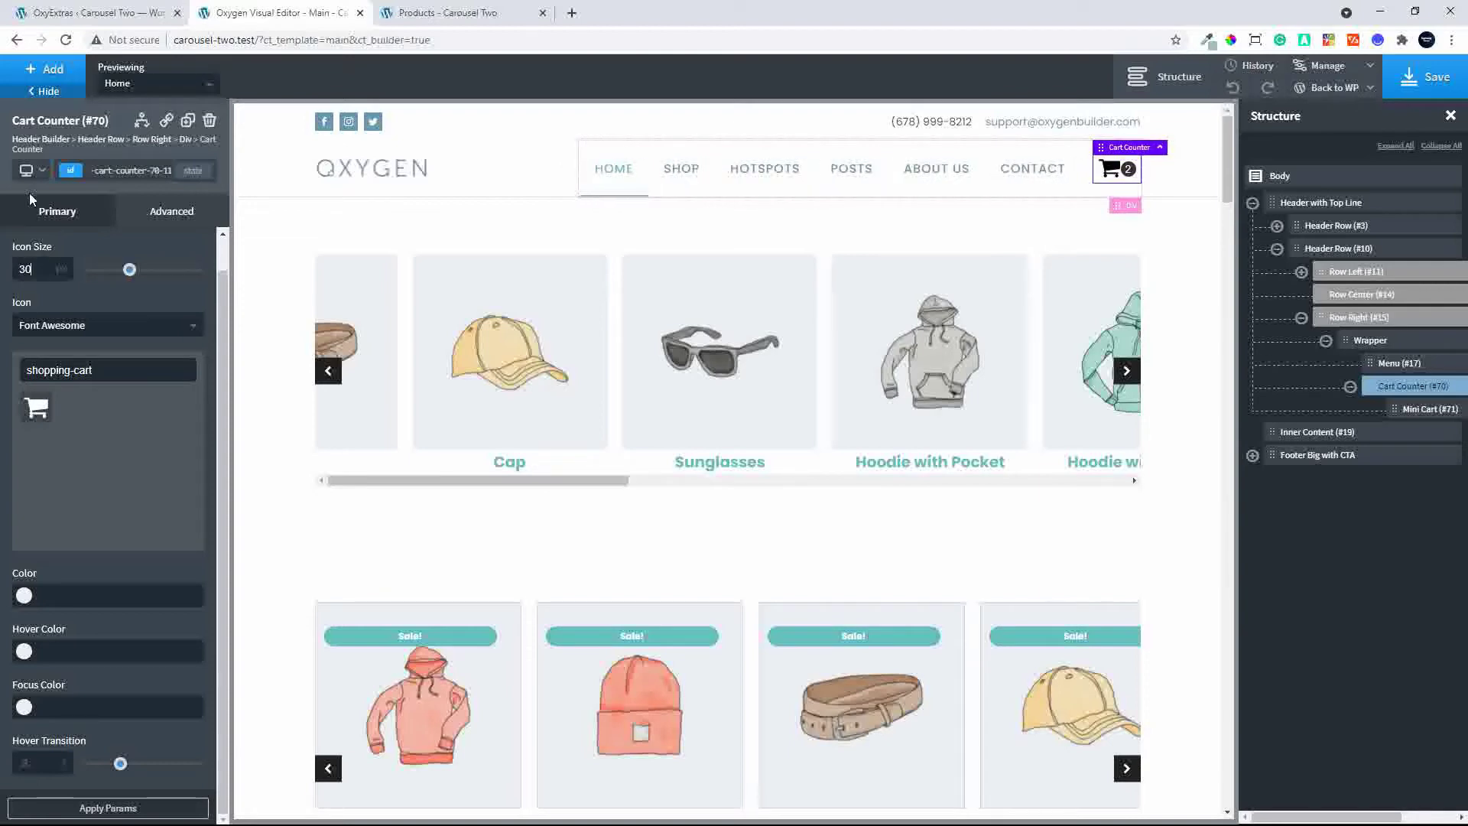
{"action": "left_click", "coordinate": [65, 218]}
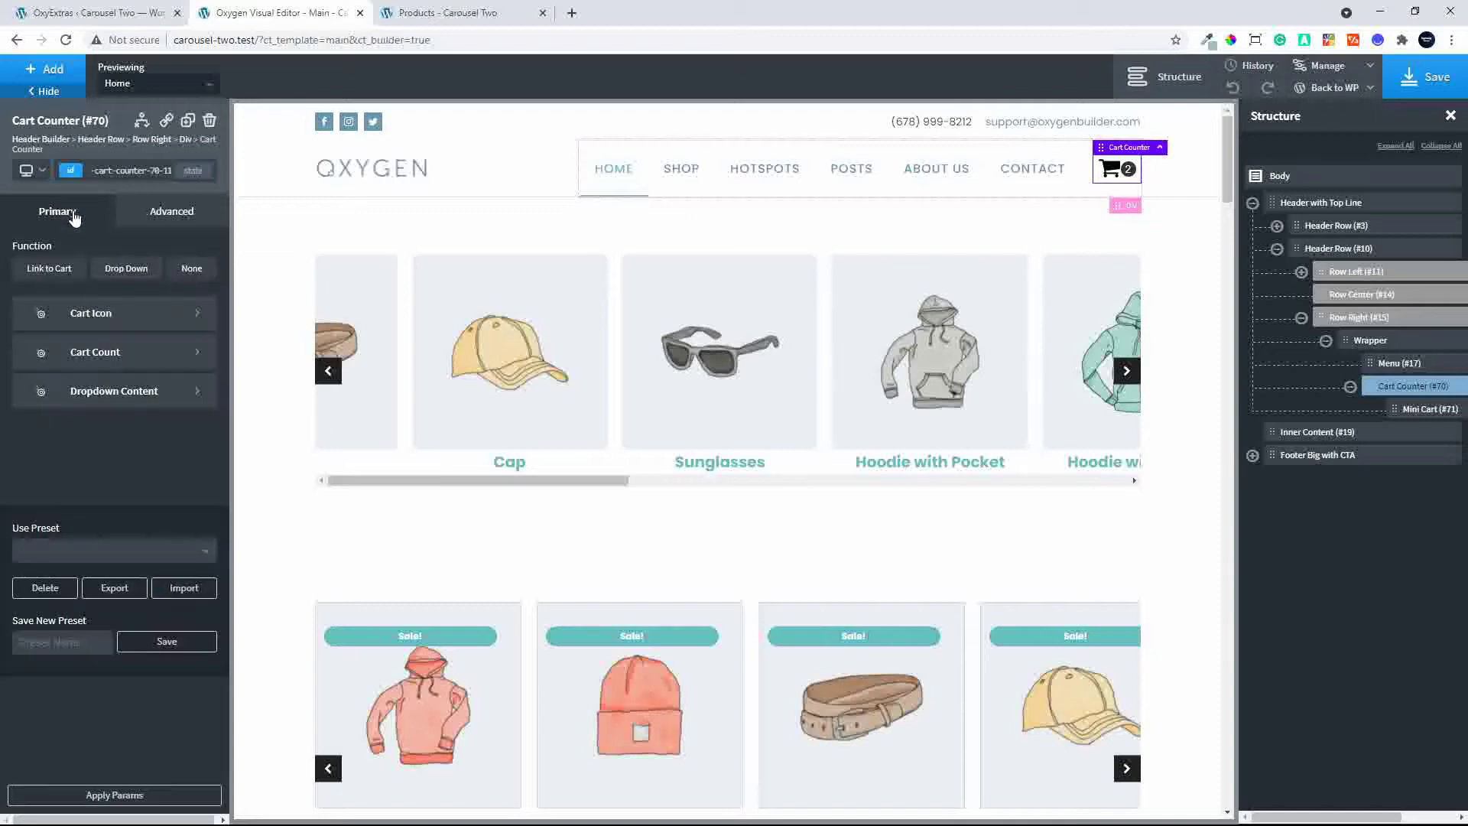
Set the Cart Counter's cart count to a font size of 20 px and a counter size of 30 px.
{"action": "left_click", "coordinate": [122, 351]}
{"action": "double_click", "coordinate": [36, 360]}
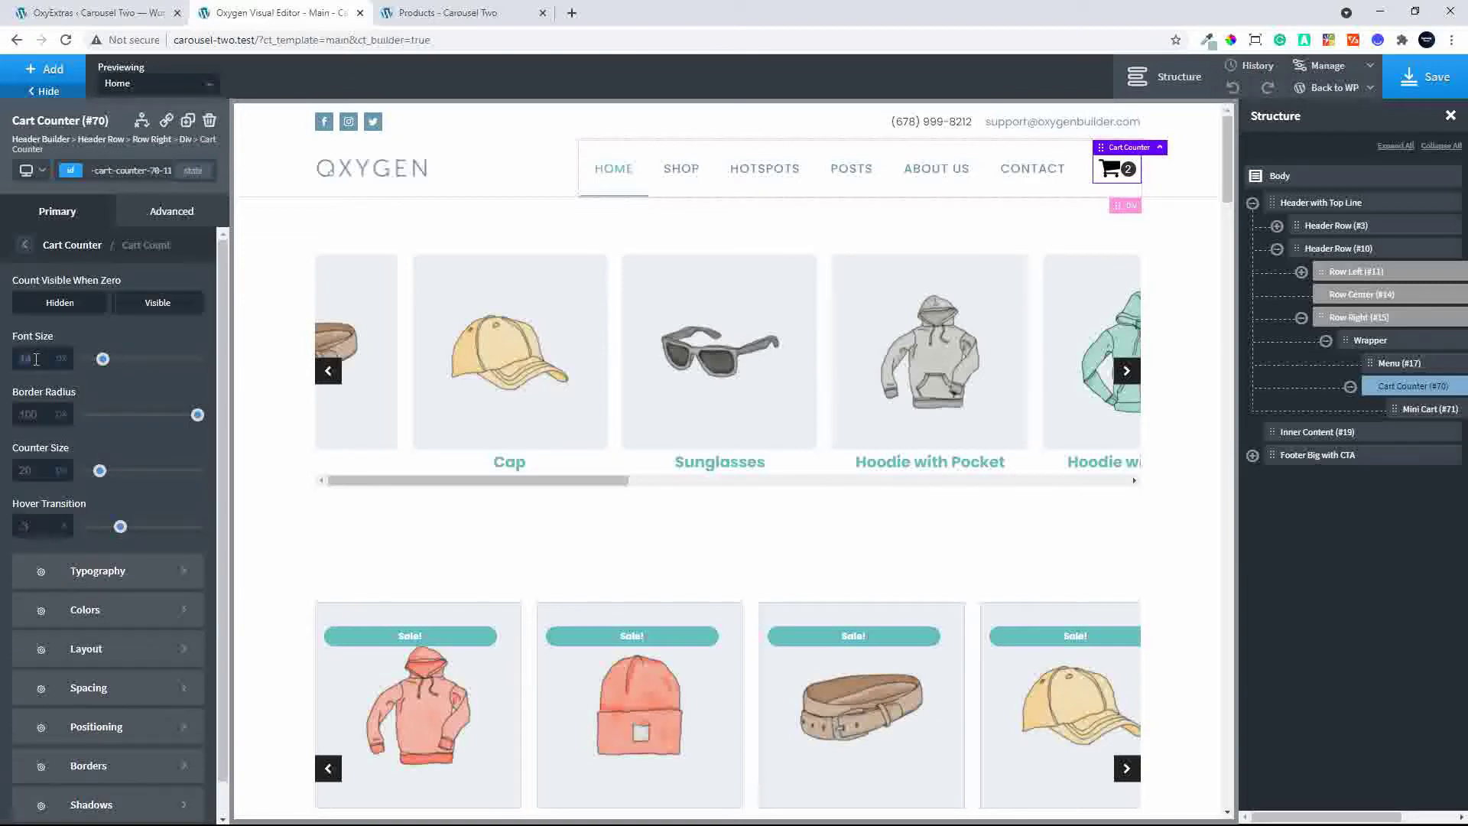
{"action": "type", "text": "20"}
{"action": "type", "text": "30"}
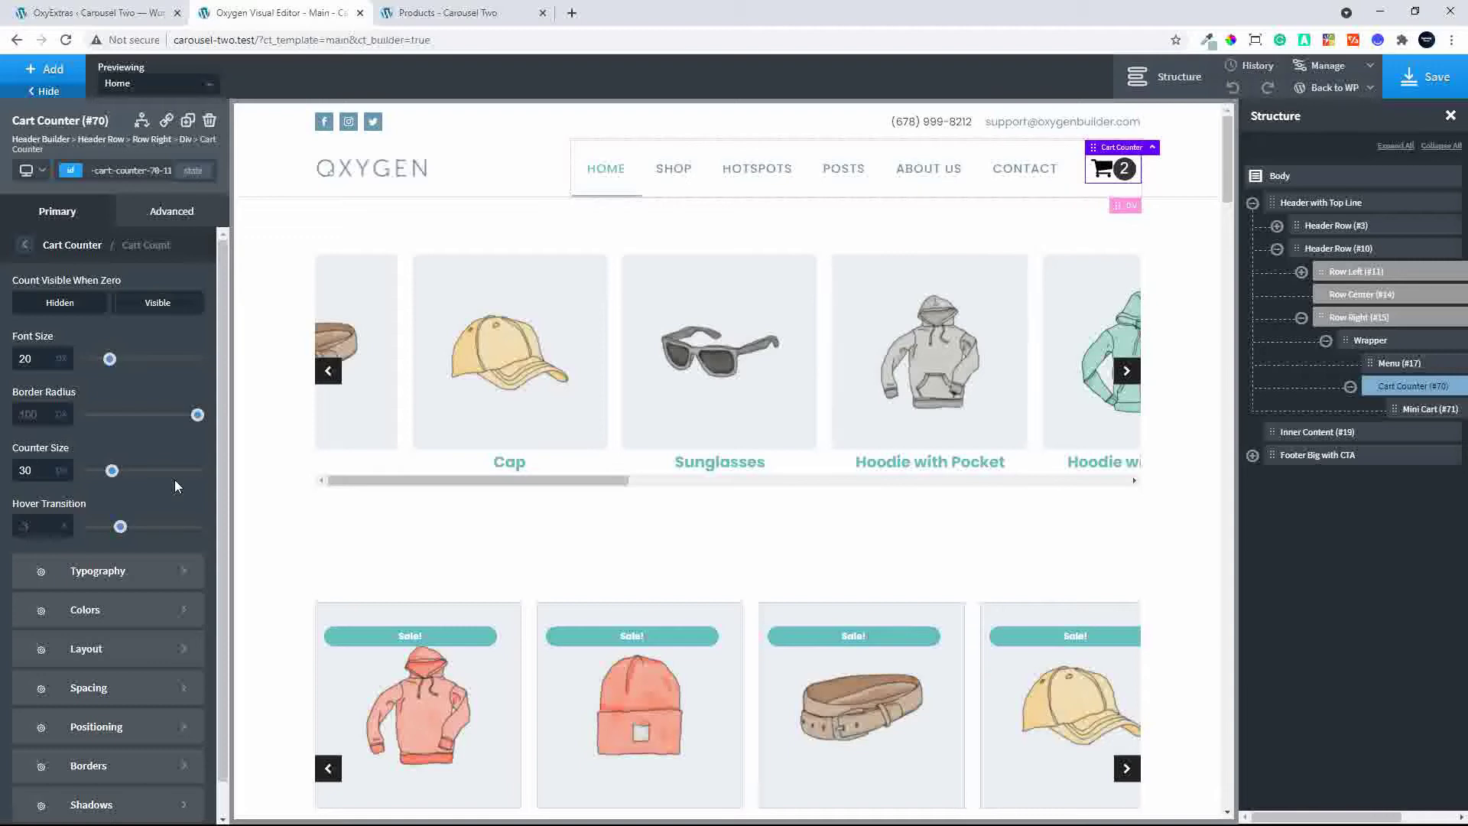
Set the cart count's general border radius to 0 and the radius in its border settings to 4 px.
{"action": "double_click", "coordinate": [39, 412]}
{"action": "type", "text": "0"}
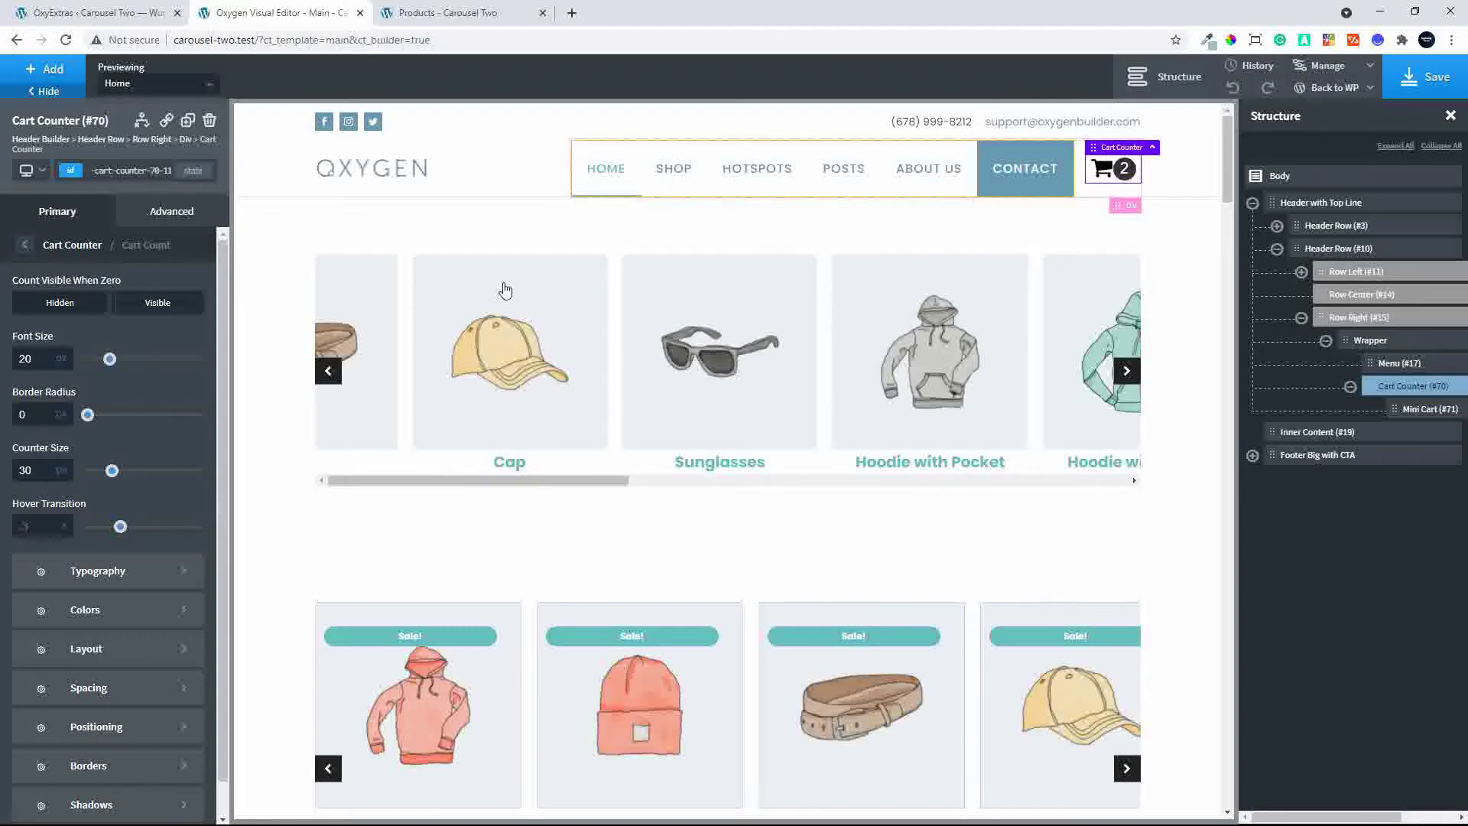
{"action": "left_click", "coordinate": [122, 764]}
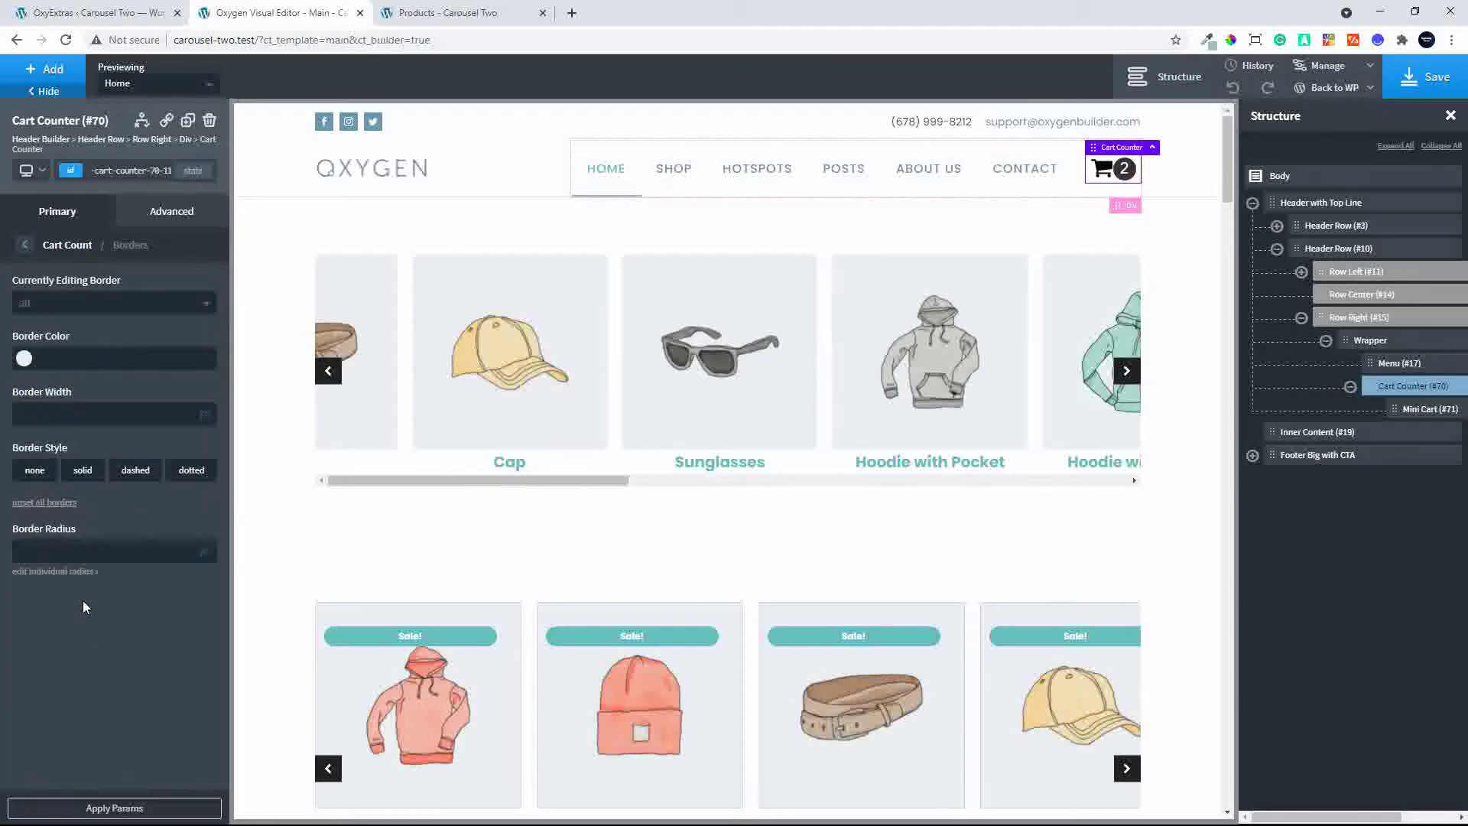
{"action": "left_click", "coordinate": [51, 556]}
{"action": "type", "text": "4"}
{"action": "left_click", "coordinate": [27, 247]}
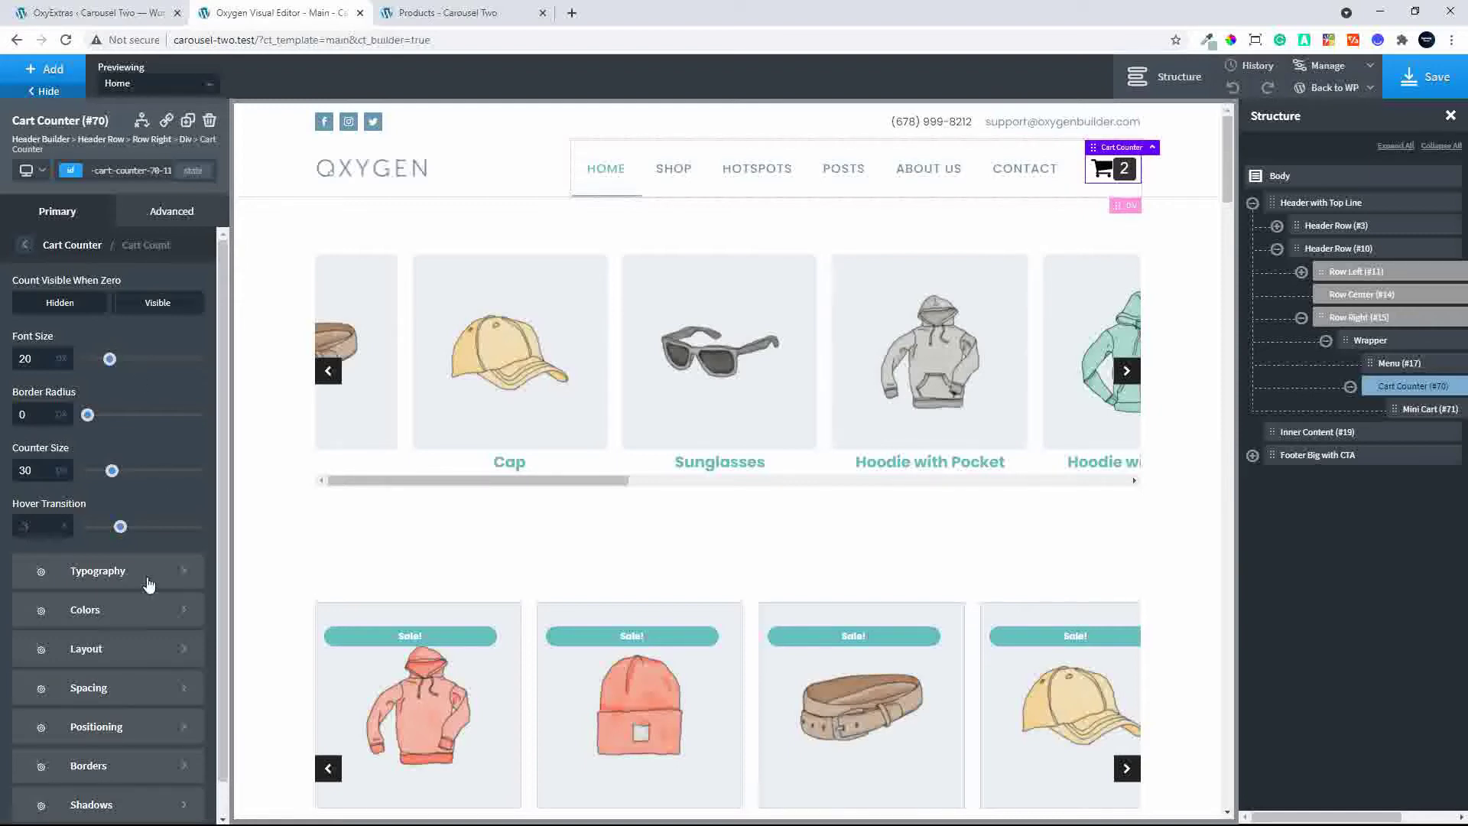
Give the cart count a left margin of 10 px to space it from the cart icon.
{"action": "left_click", "coordinate": [141, 692]}
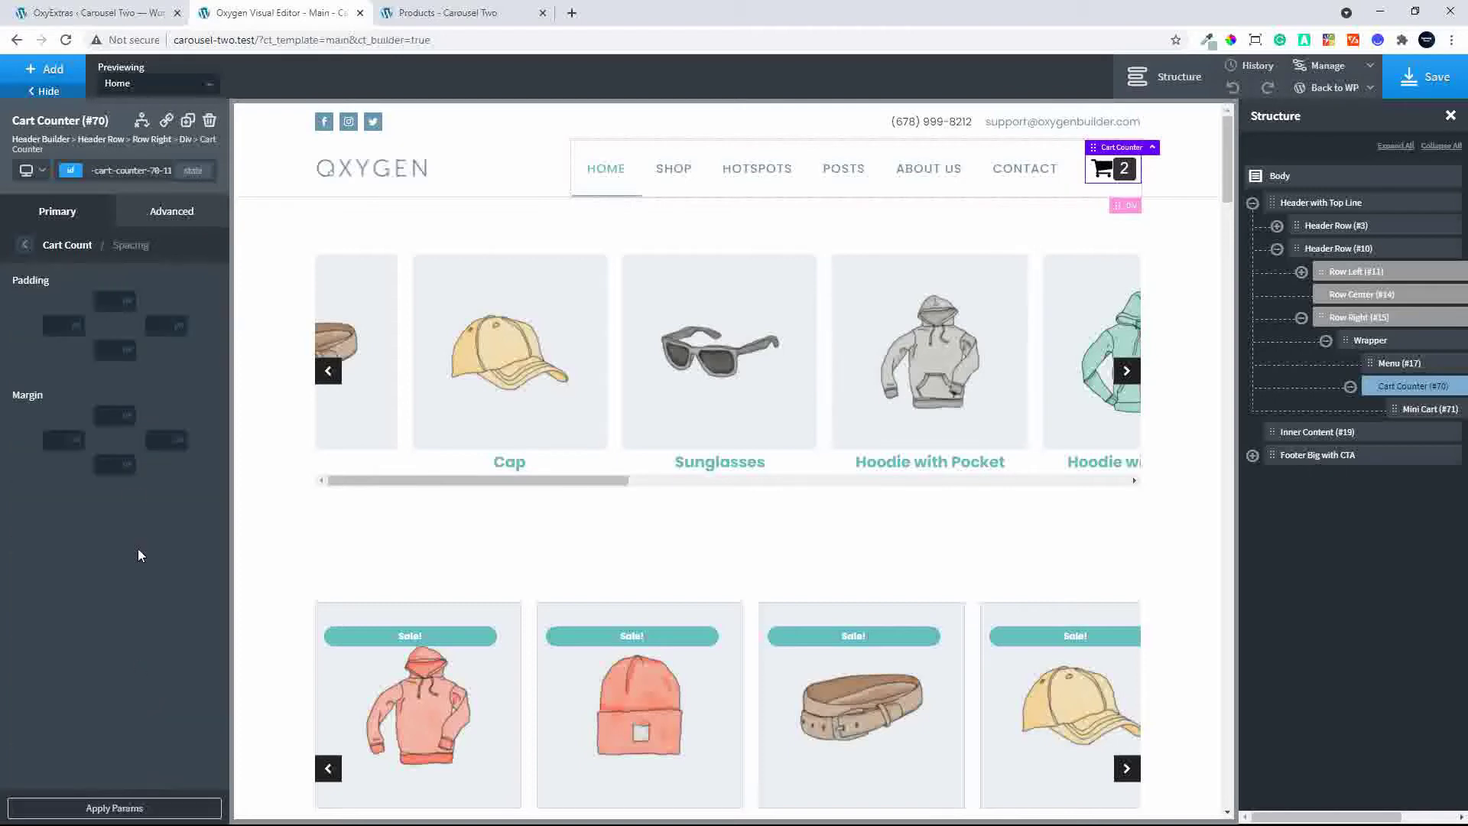
{"action": "left_click", "coordinate": [59, 437]}
{"action": "type", "text": "15"}
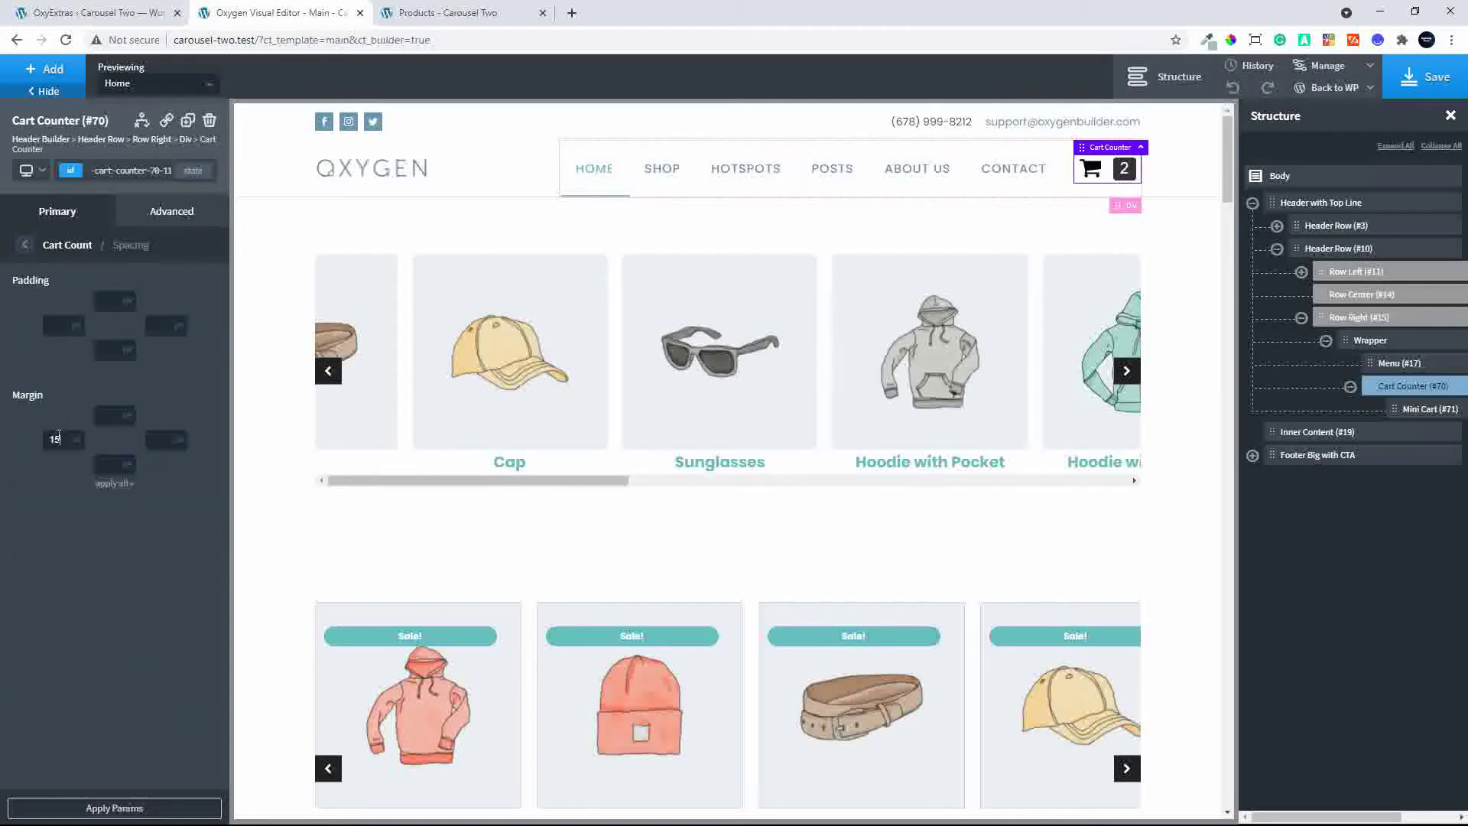
{"action": "key", "text": "BackSpace"}
{"action": "type", "text": "0"}
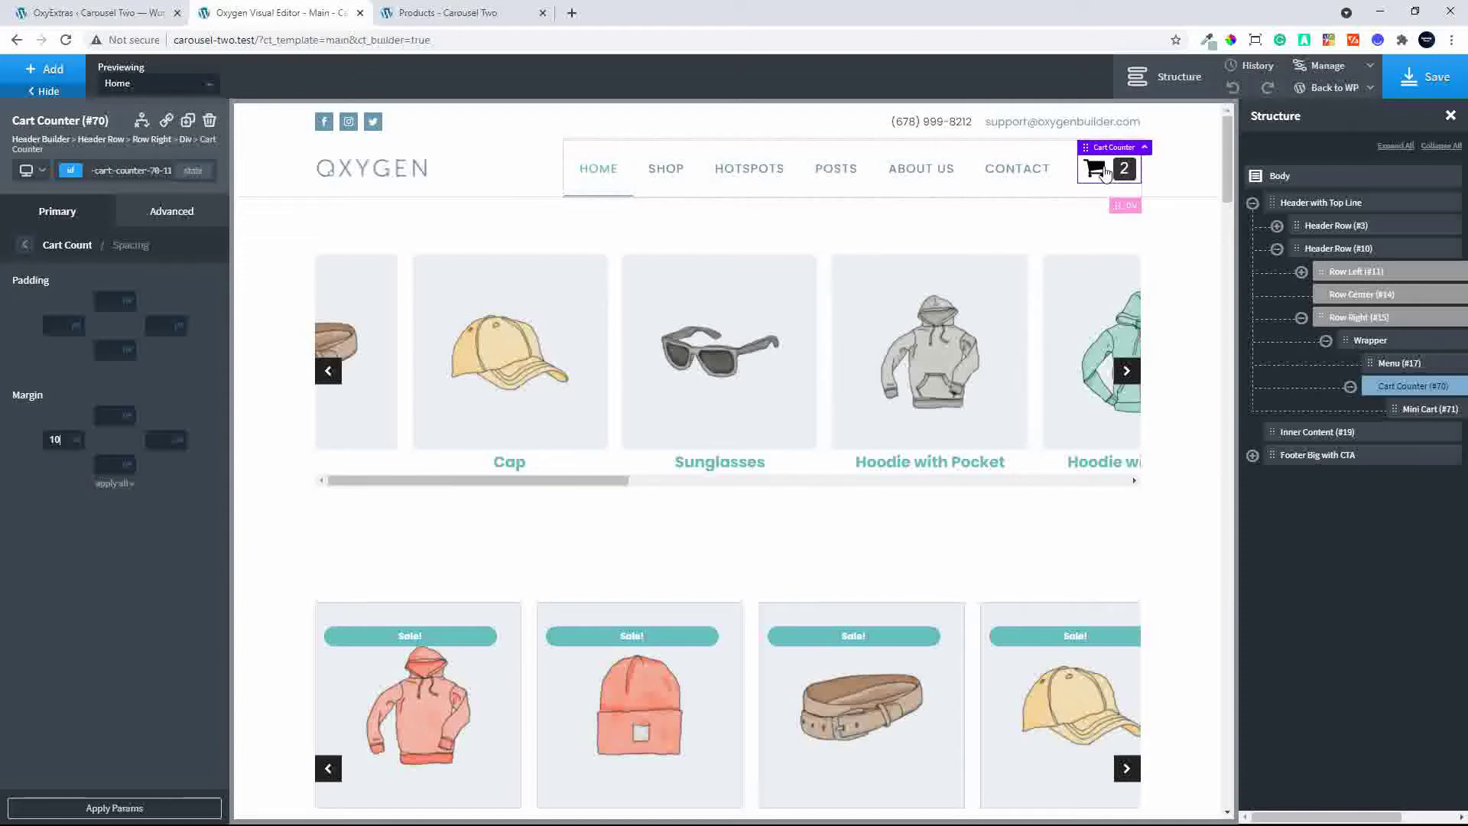
{"action": "mouse_move", "coordinate": [1105, 173]}
{"action": "left_click", "coordinate": [25, 245]}
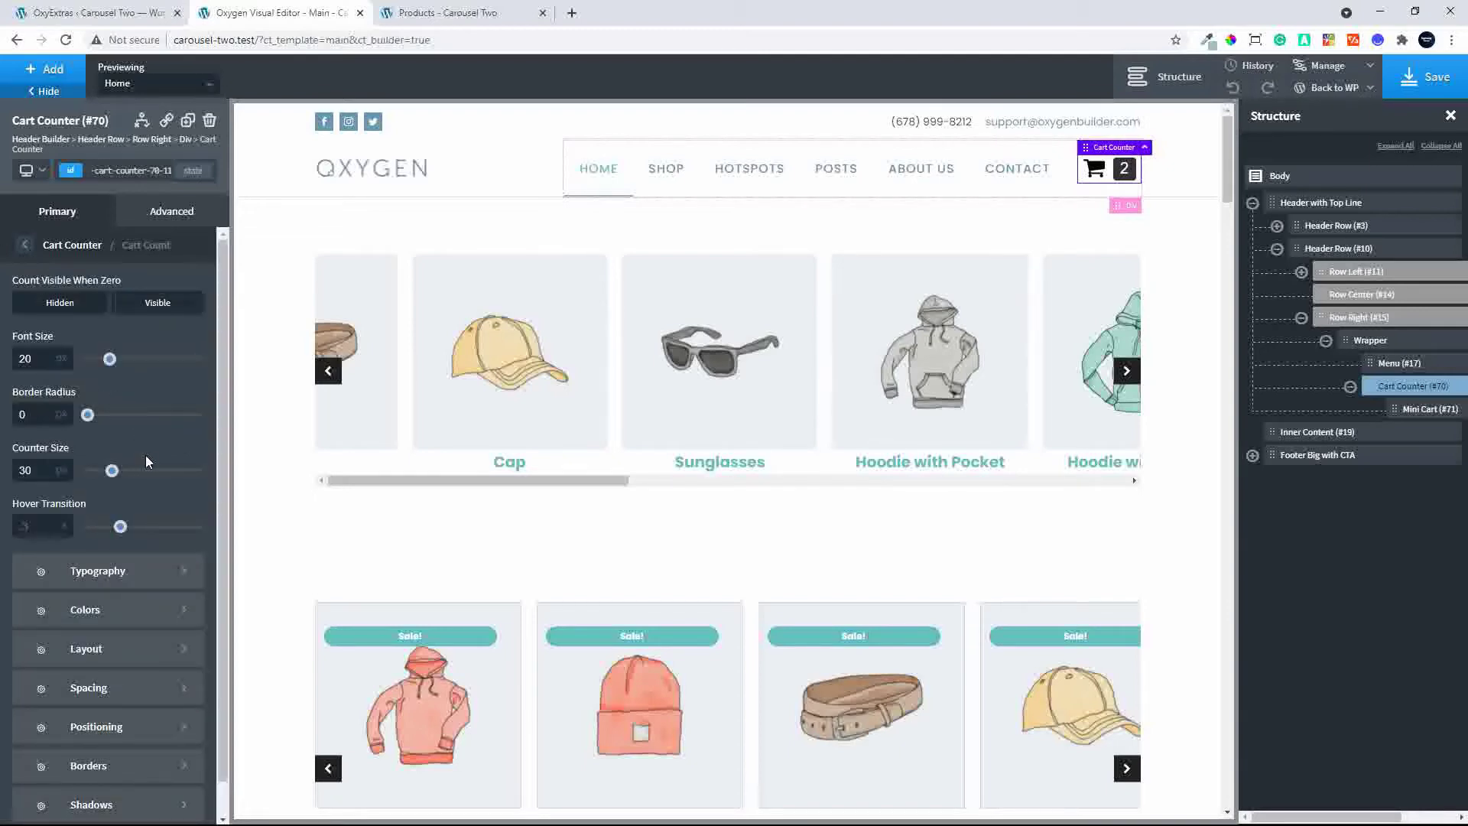
Open the cart dropdown in the header preview and set the Cart Counter's dropdown content width to 450 px.
{"action": "left_click", "coordinate": [1413, 410]}
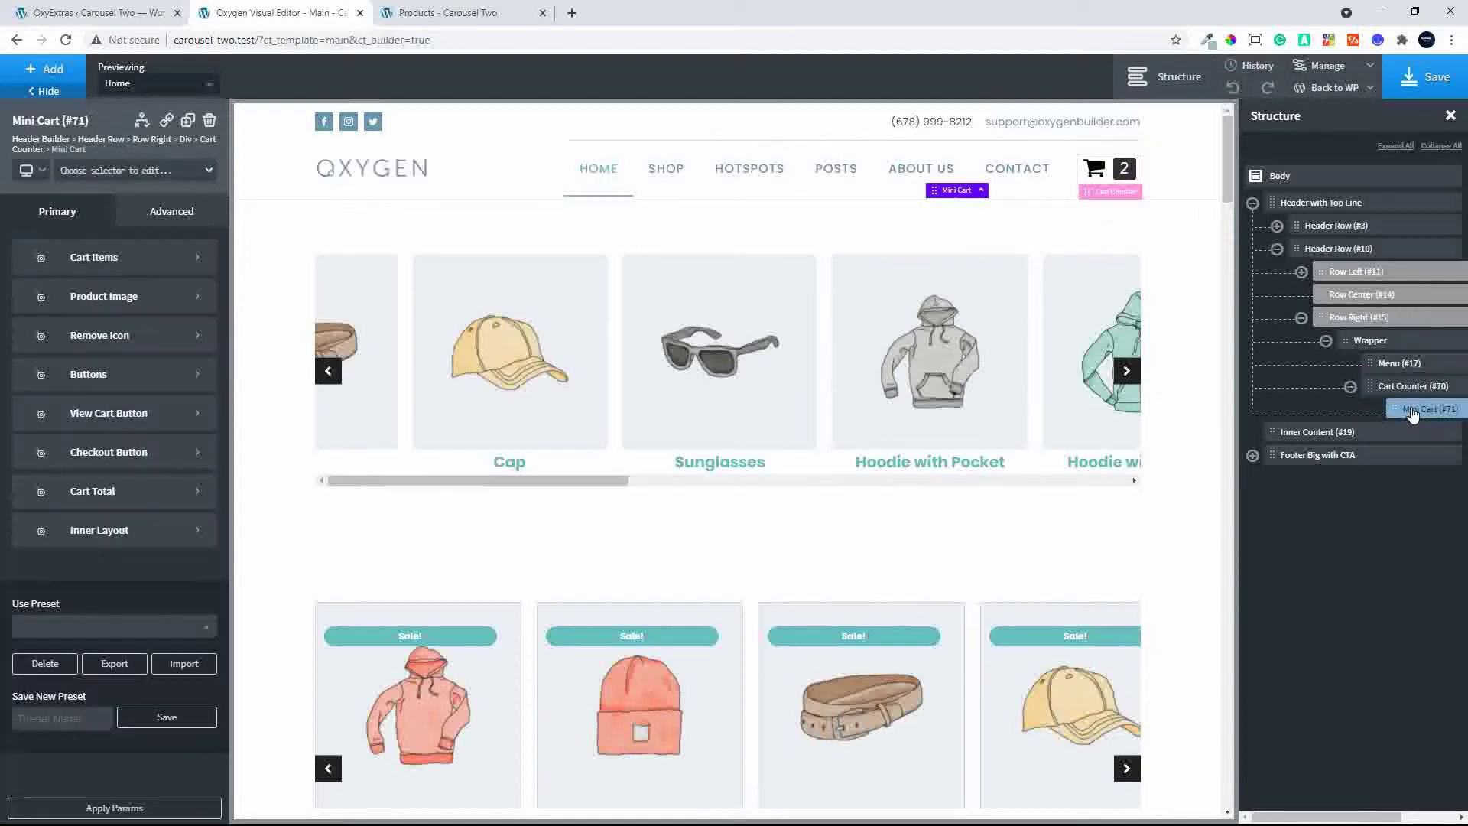
{"action": "left_click", "coordinate": [1122, 168]}
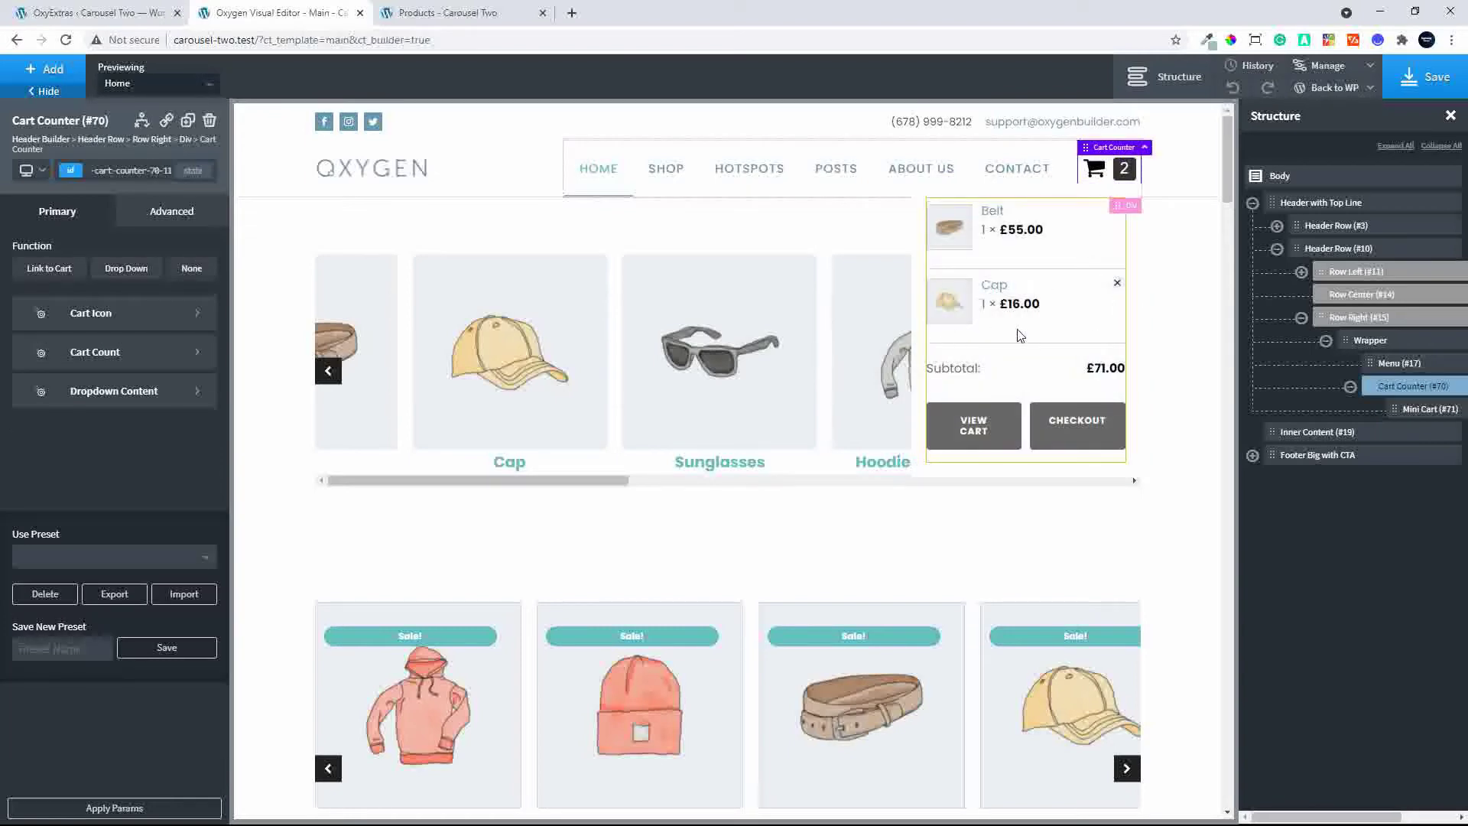
{"action": "left_click", "coordinate": [1421, 410]}
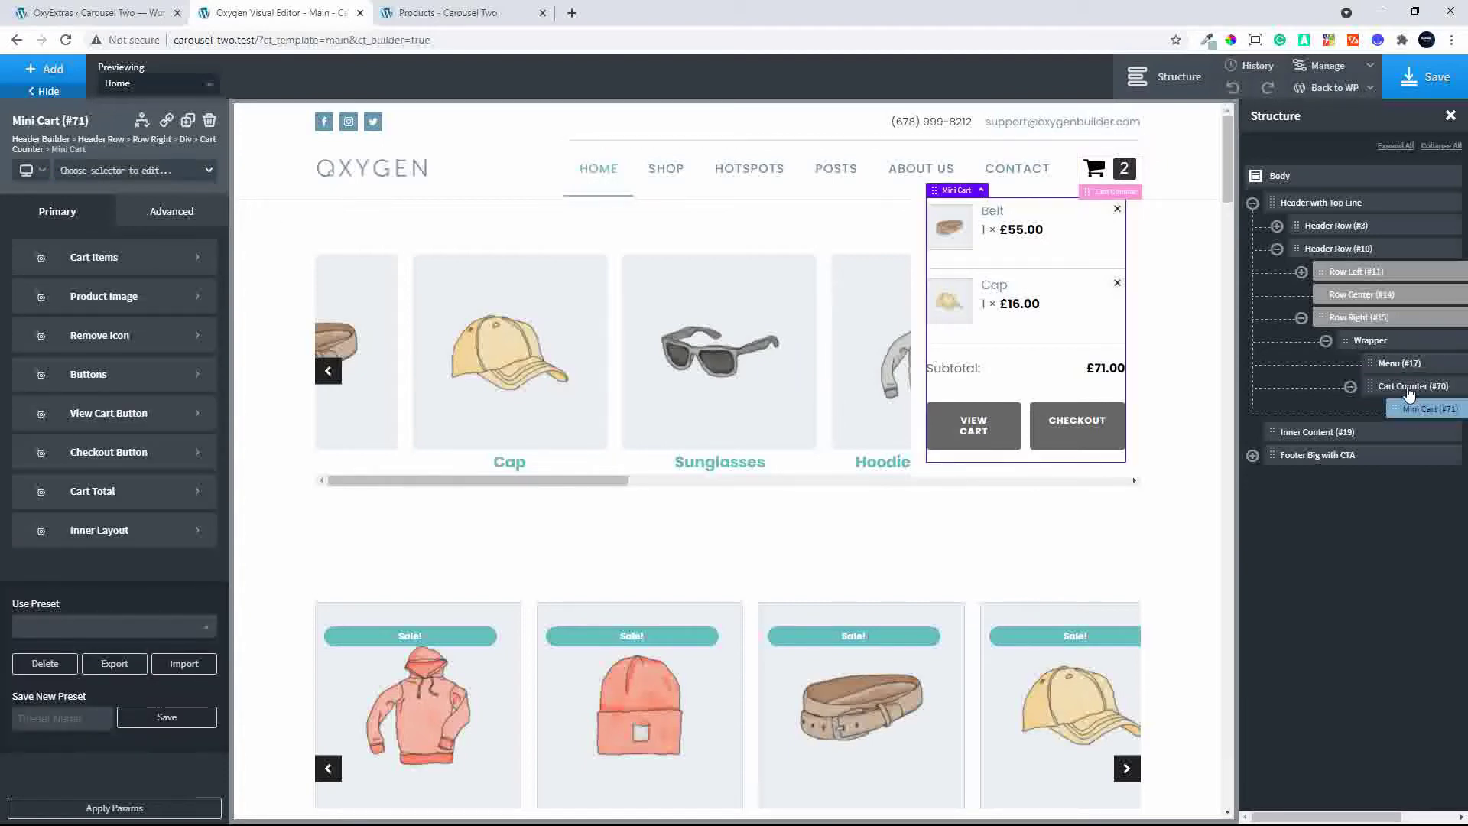
{"action": "left_click", "coordinate": [1406, 386]}
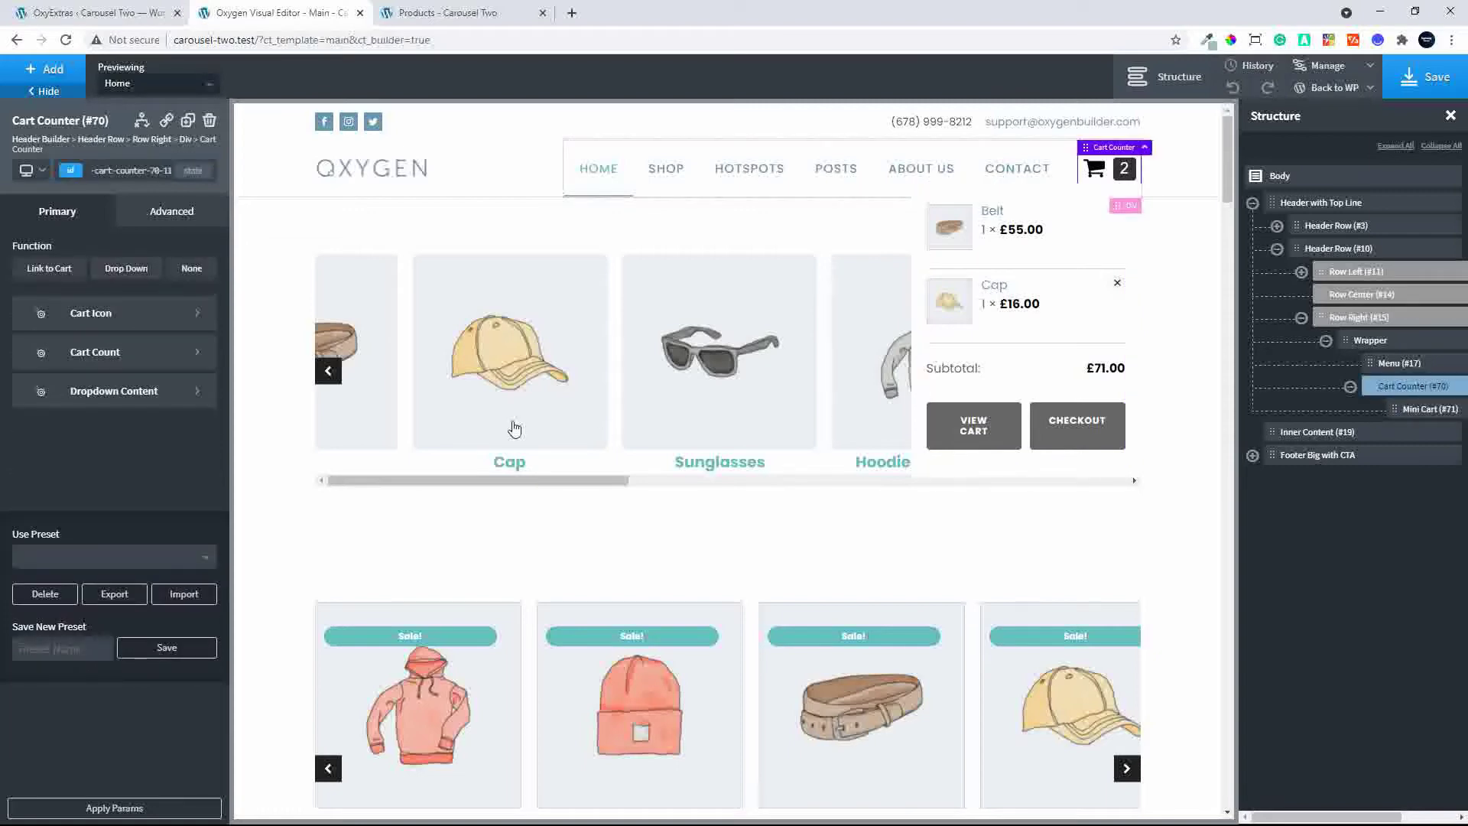
{"action": "left_click", "coordinate": [117, 393]}
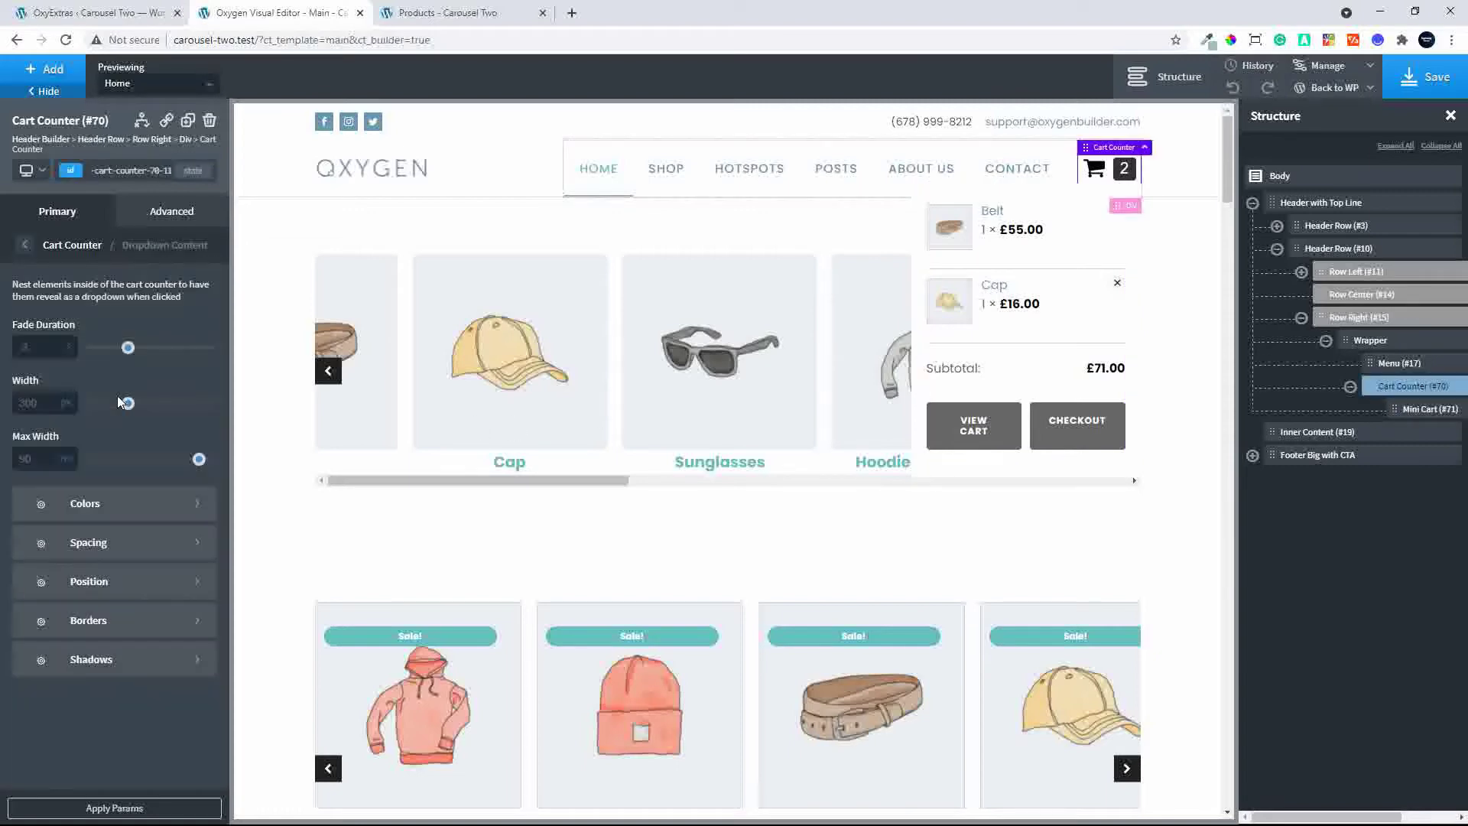
{"action": "double_click", "coordinate": [40, 401]}
{"action": "type", "text": "450"}
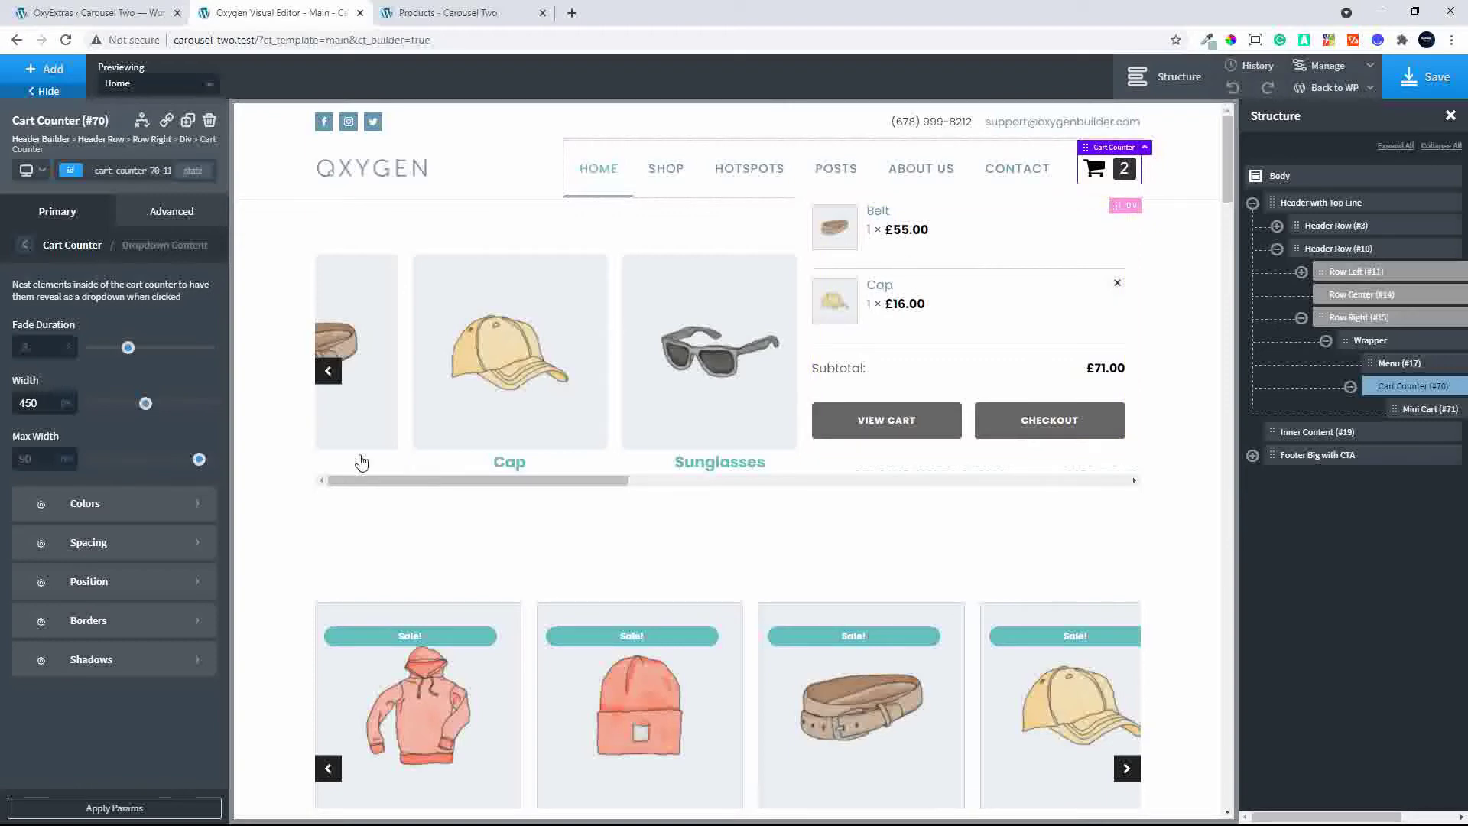
Set the dropdown content's shadow color to black (#000000).
{"action": "left_click", "coordinate": [120, 669]}
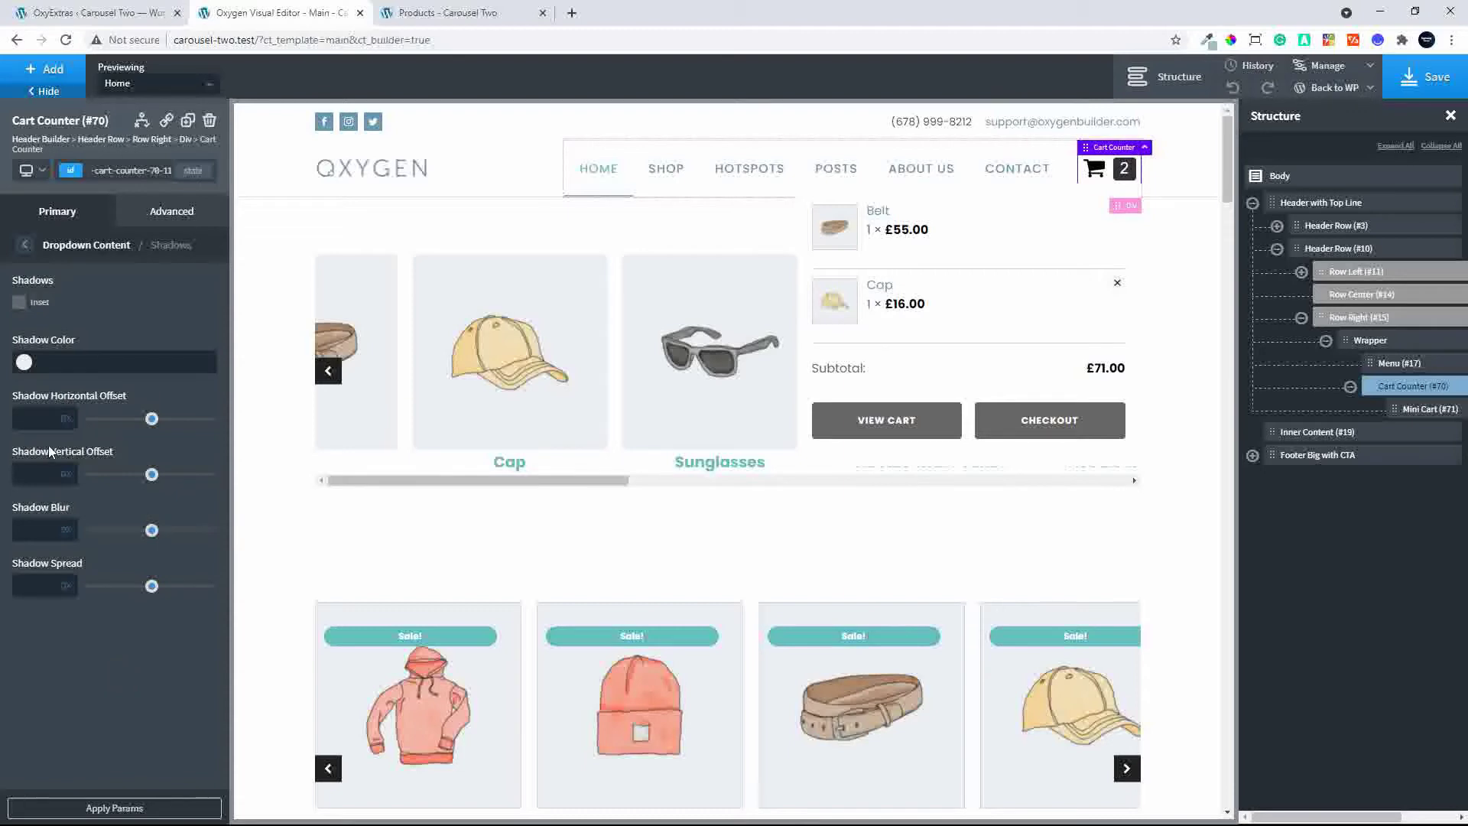
{"action": "left_click", "coordinate": [26, 365]}
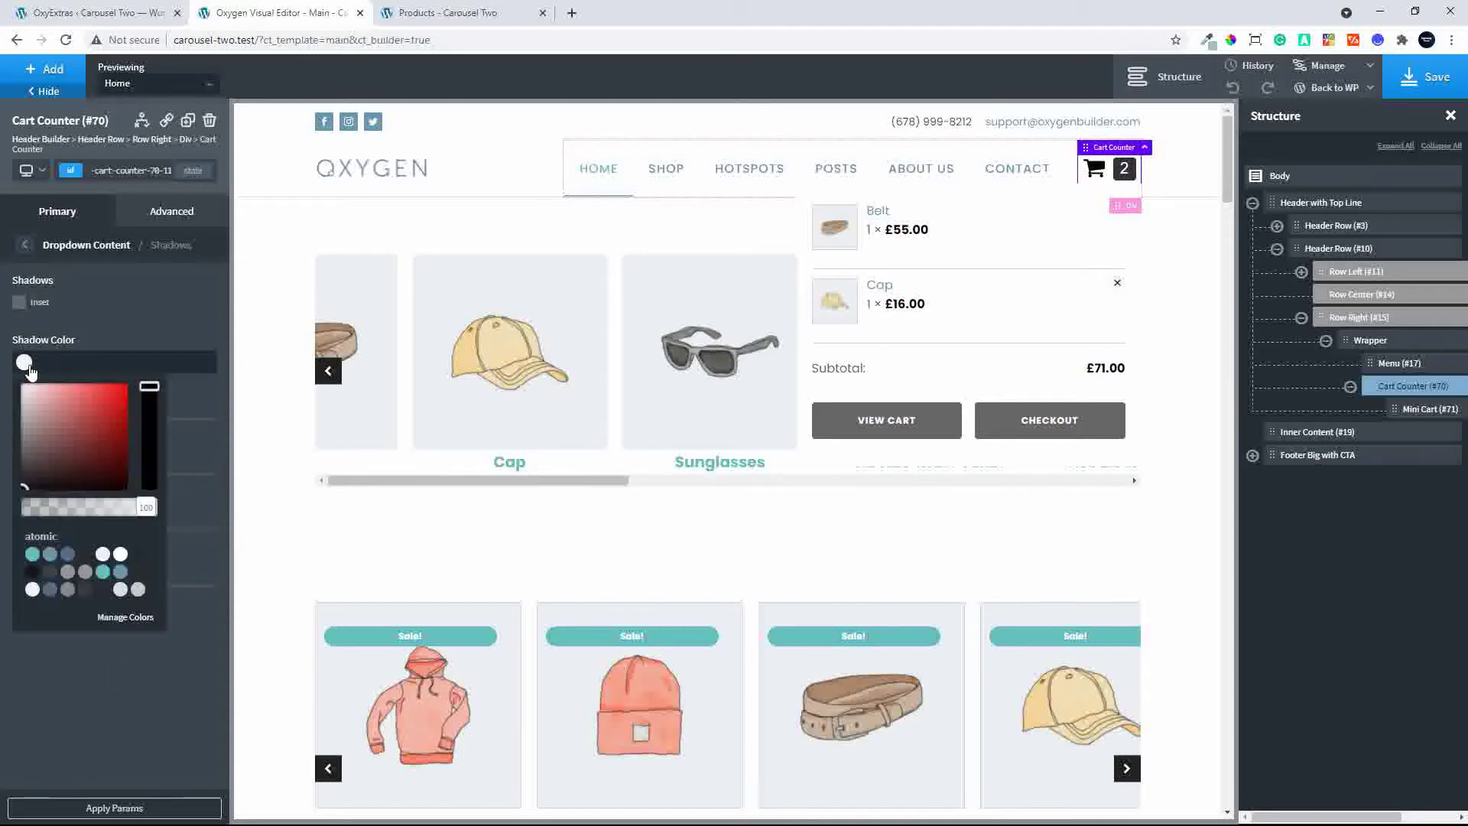
{"action": "left_click", "coordinate": [39, 408]}
{"action": "left_click", "coordinate": [103, 376]}
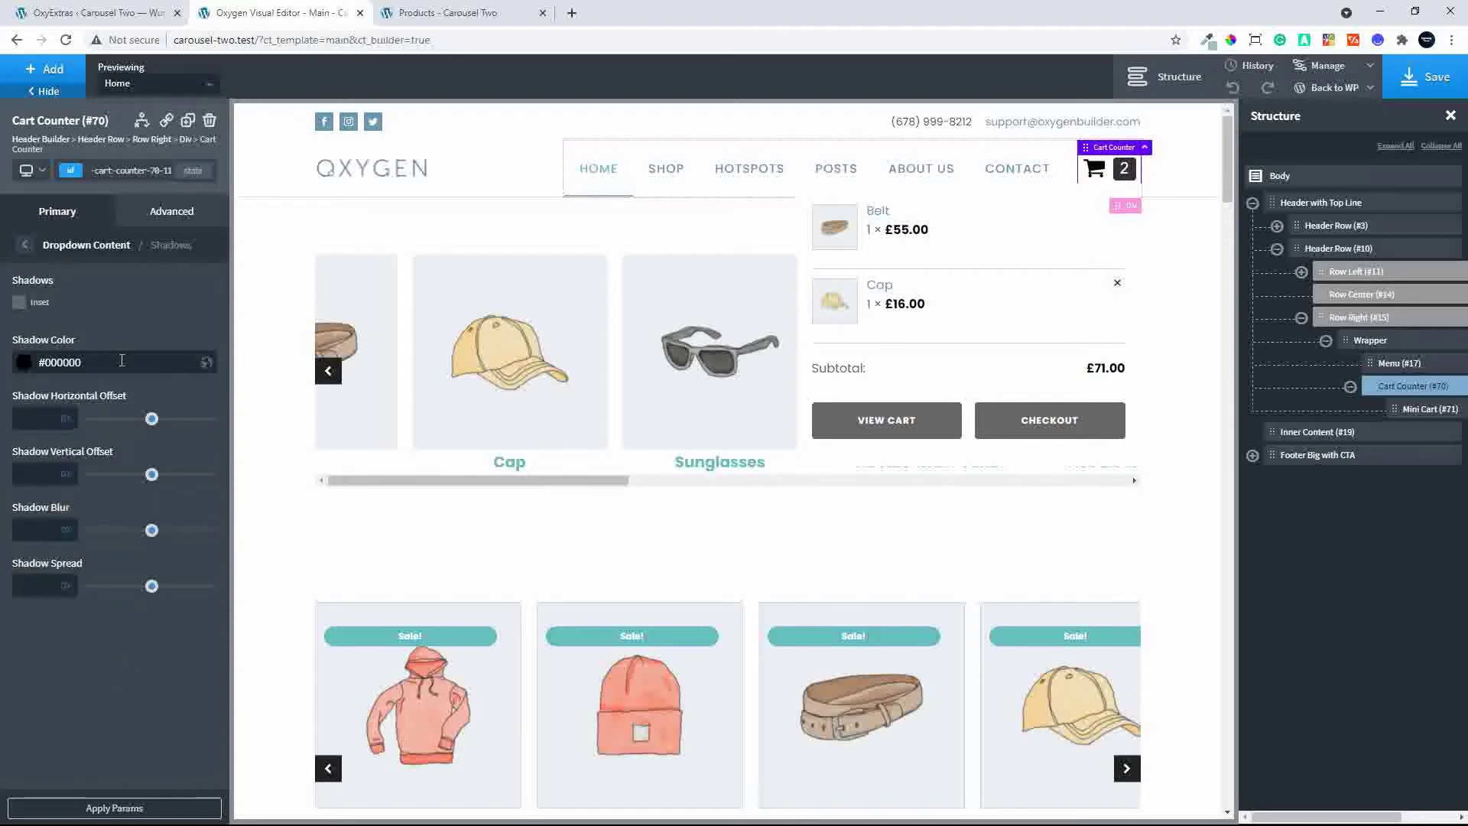
Set the dropdown content's shadow to horizontal offset 0, vertical offset 5 and blur 10.
{"action": "left_click", "coordinate": [50, 416]}
{"action": "type", "text": "0"}
{"action": "left_click", "coordinate": [36, 470]}
{"action": "type", "text": "3"}
{"action": "left_click", "coordinate": [24, 534]}
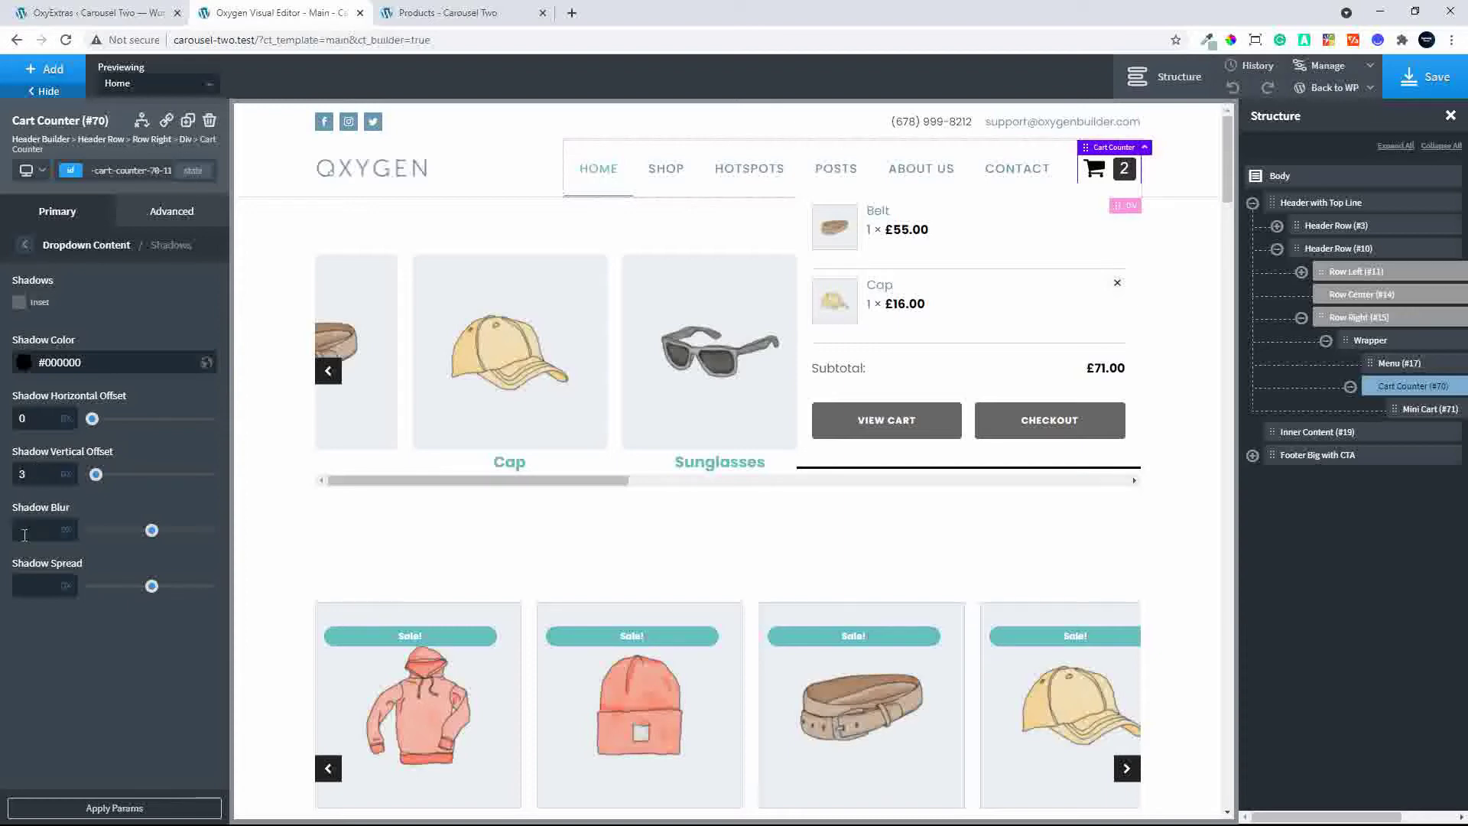
{"action": "type", "text": "10"}
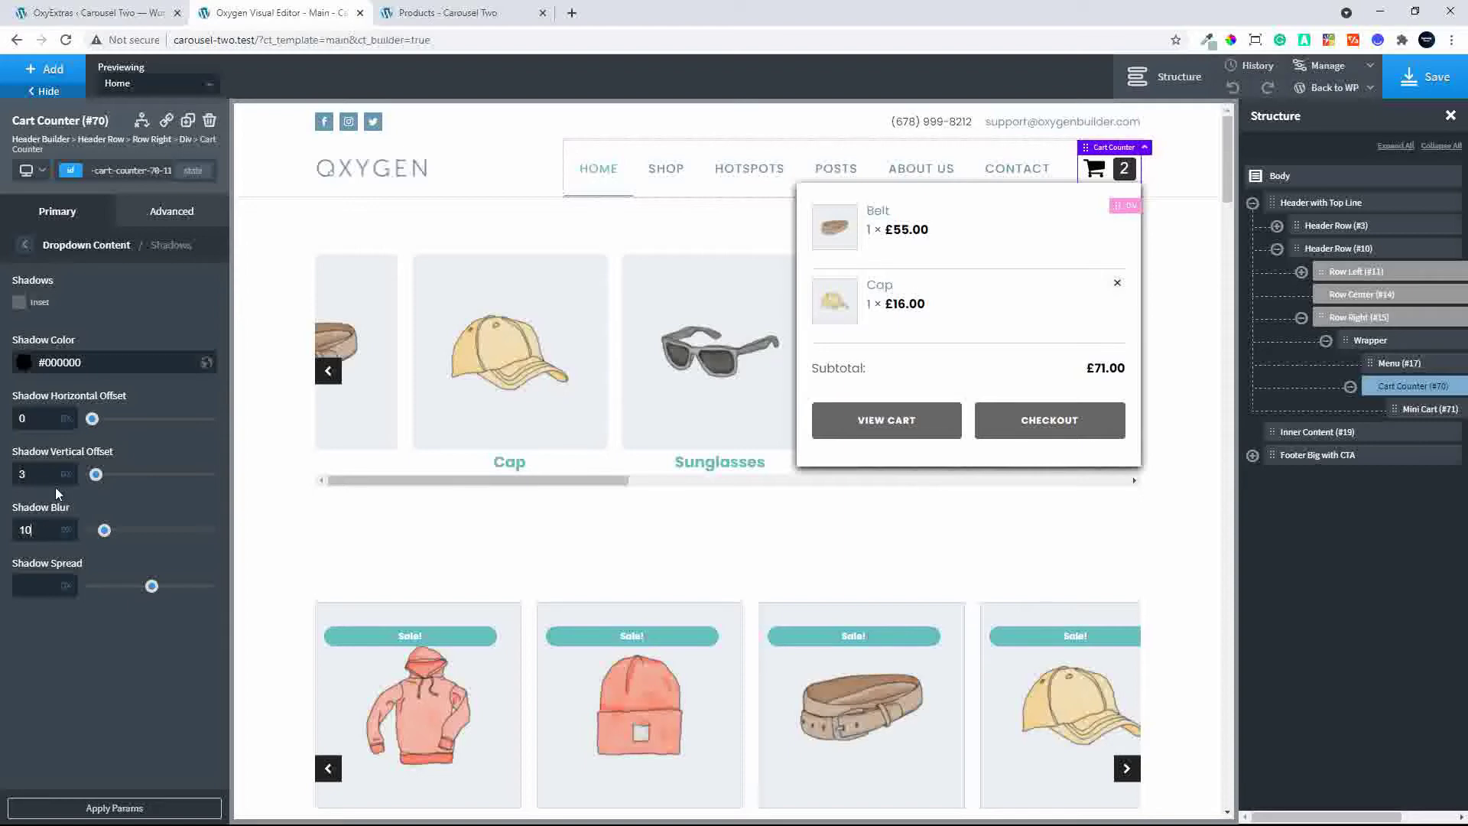
{"action": "double_click", "coordinate": [36, 480]}
{"action": "type", "text": "5"}
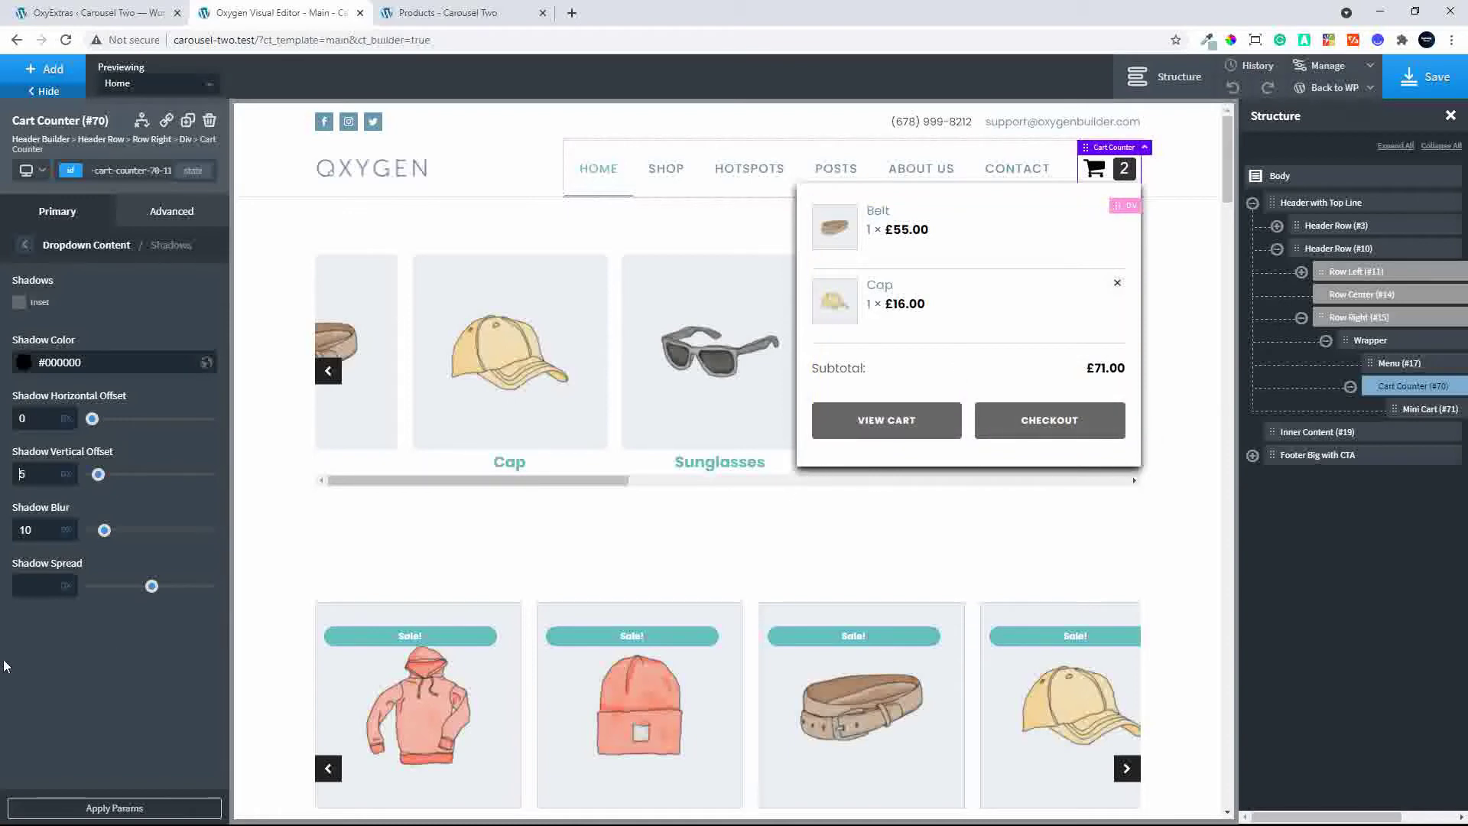
{"action": "left_click", "coordinate": [24, 244]}
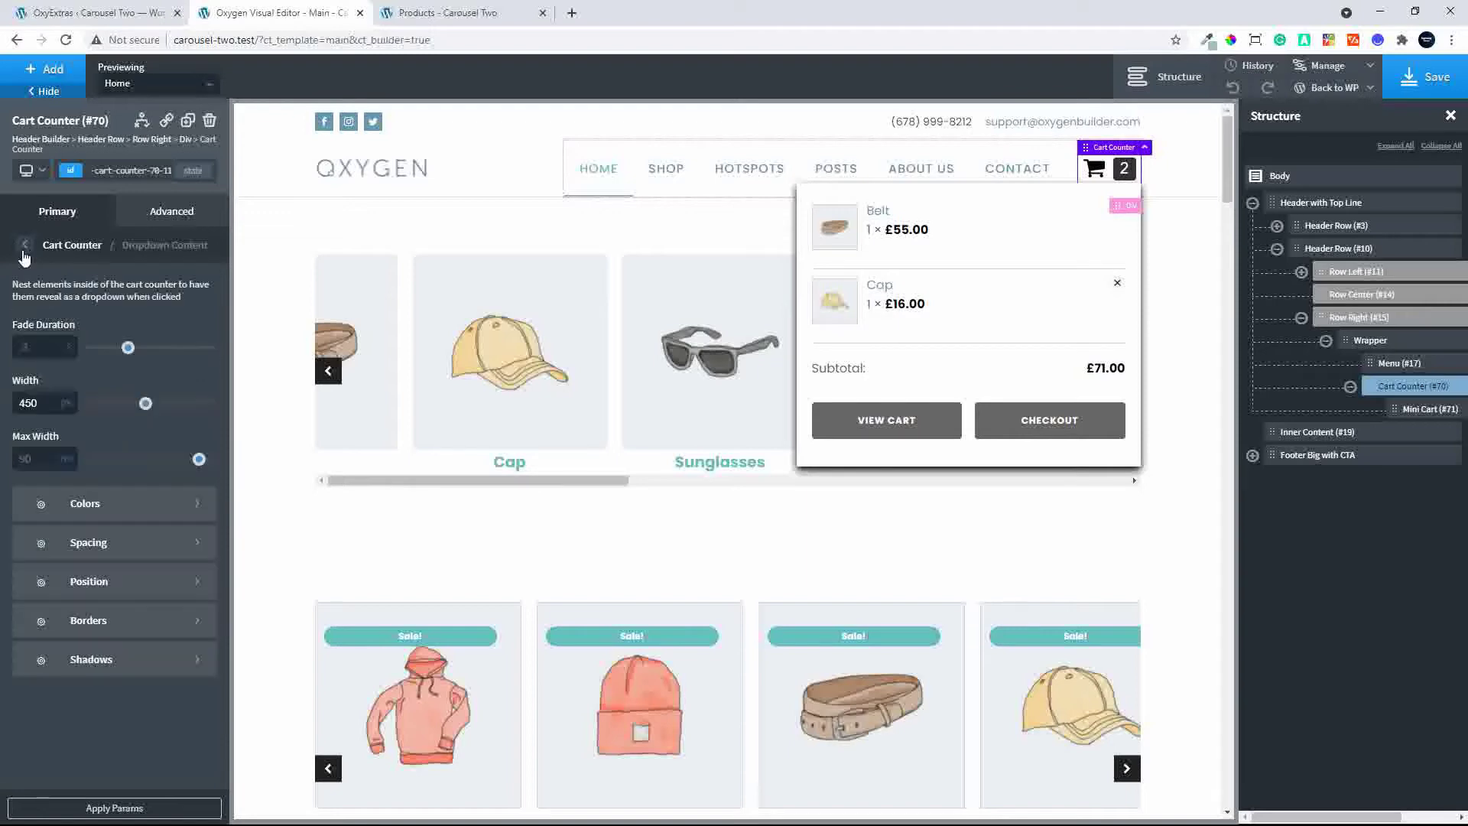
Set the dropdown content's border radius to 5 px and save the template.
{"action": "left_click", "coordinate": [108, 615]}
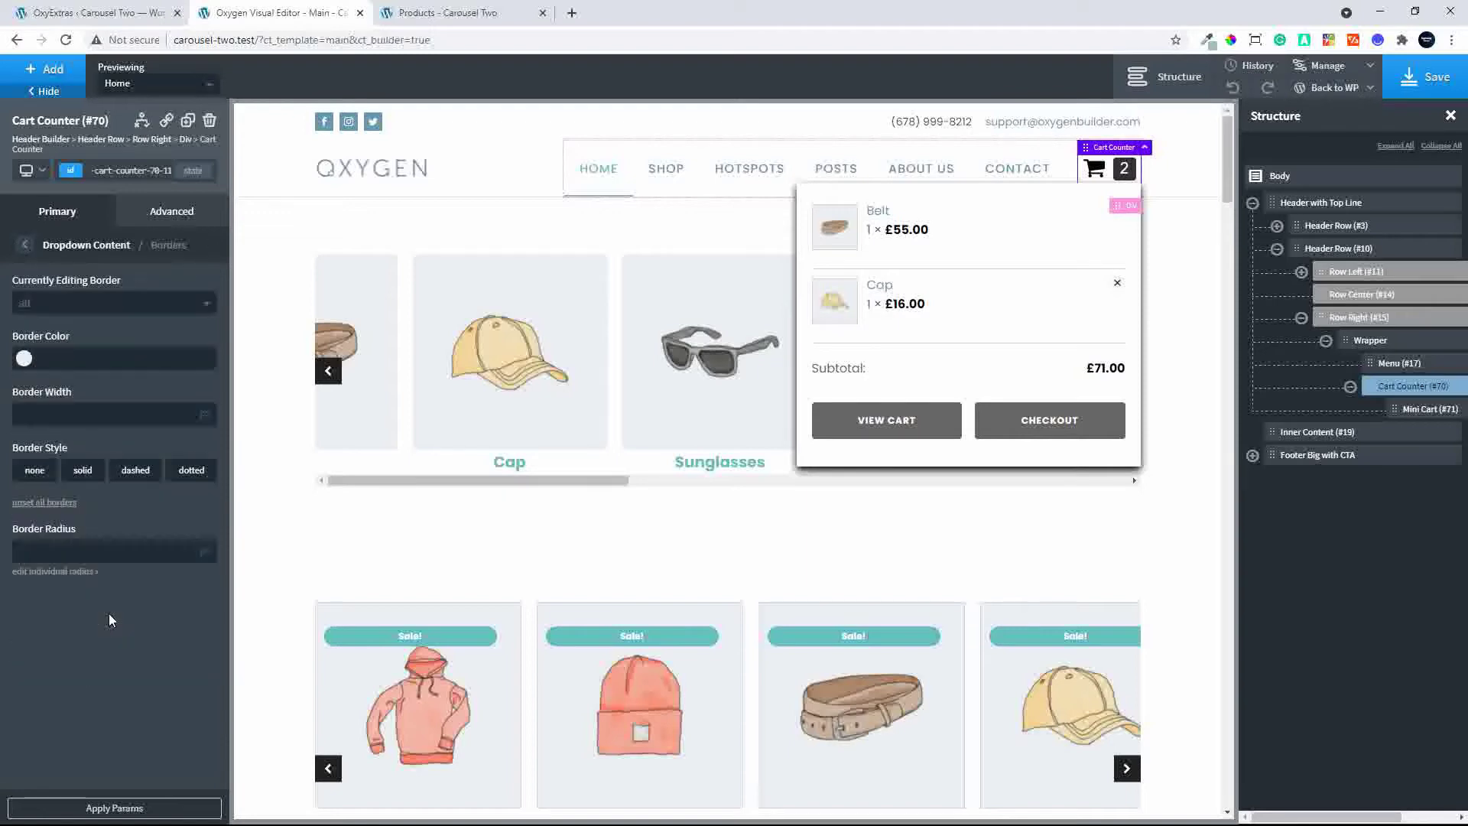
{"action": "left_click", "coordinate": [59, 545]}
{"action": "type", "text": "5"}
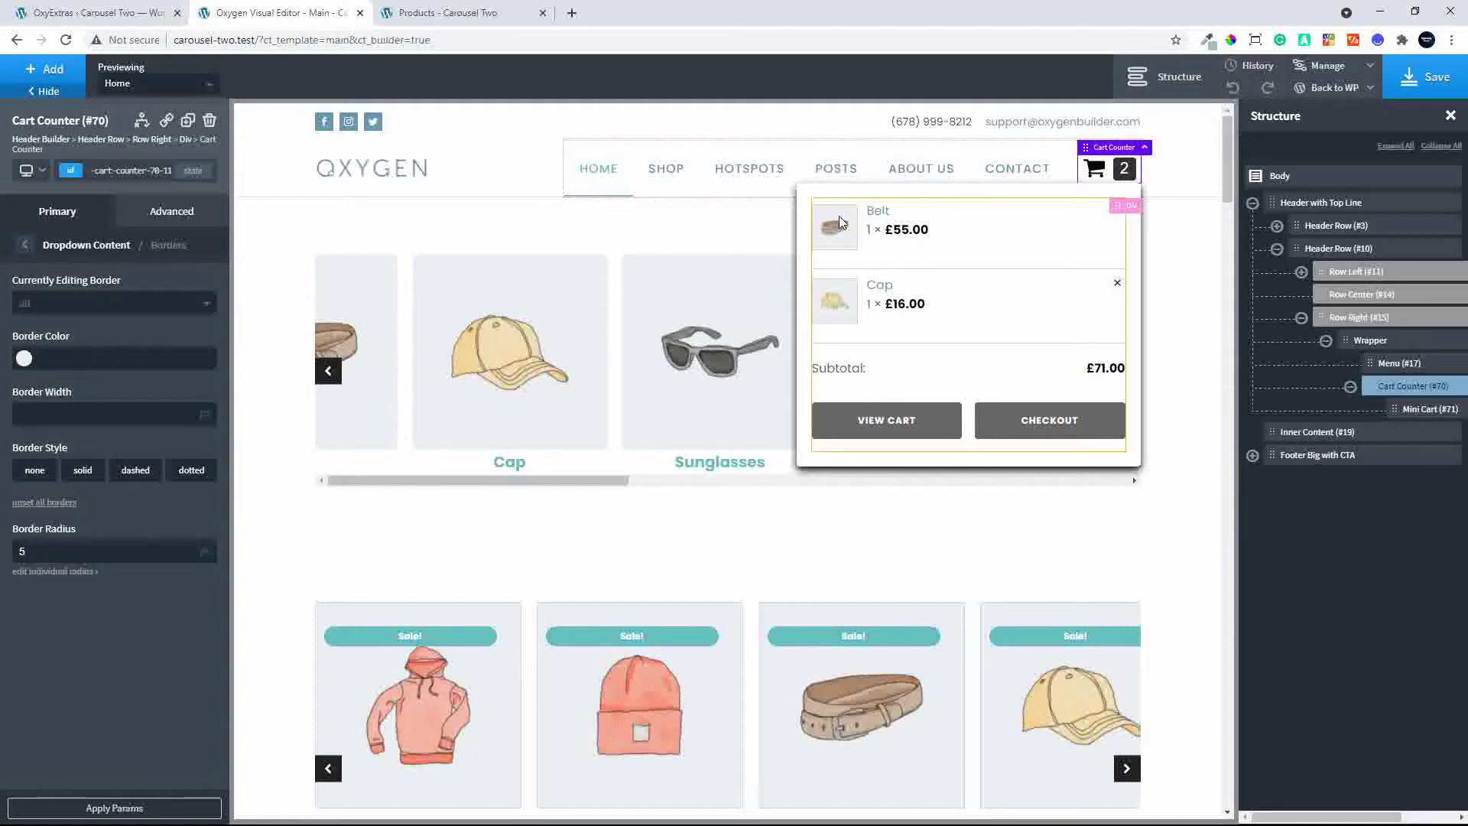
{"action": "left_click", "coordinate": [1424, 79]}
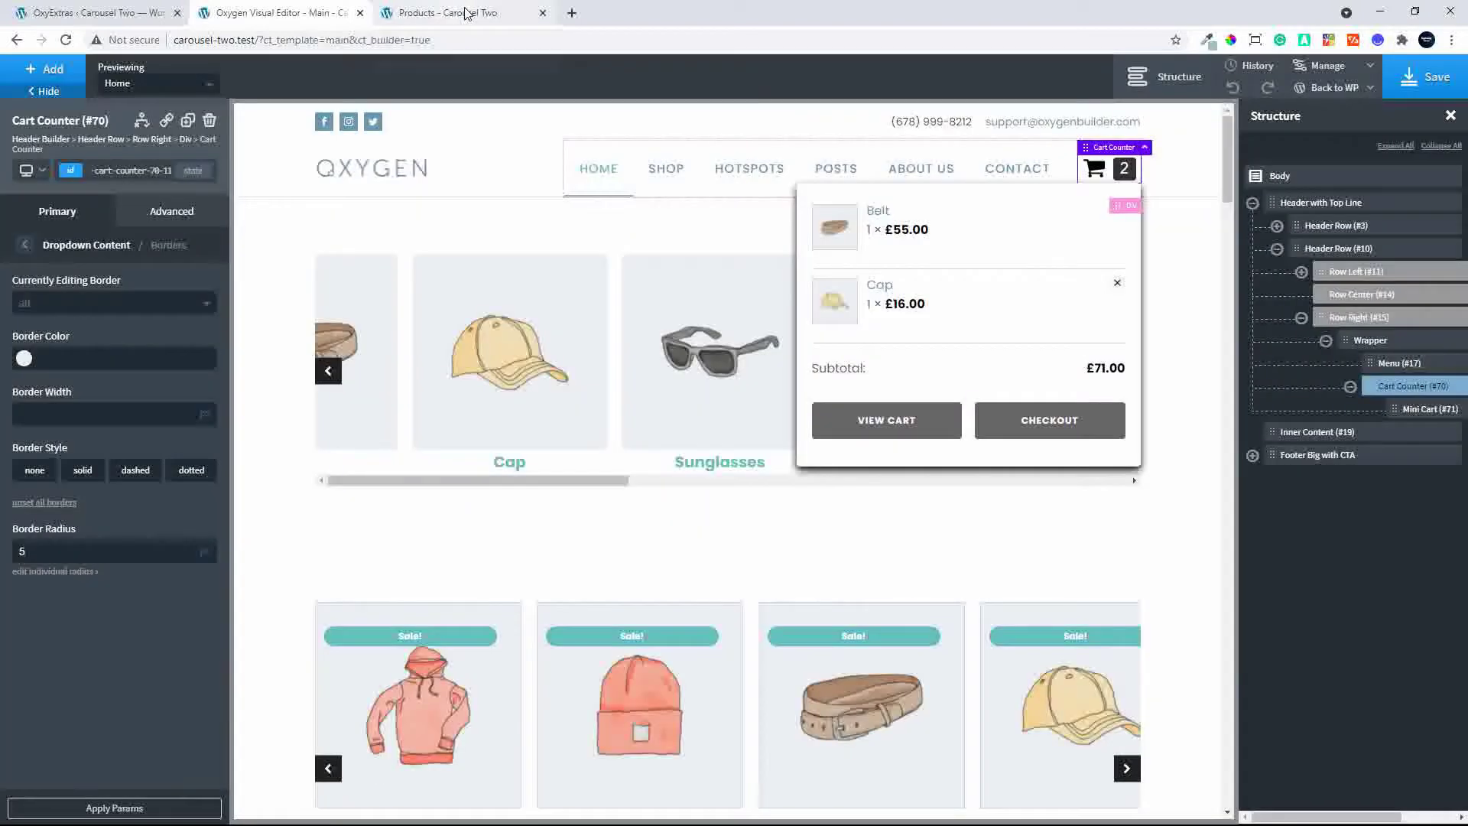
Reload the shop page, toggle the header's cart dropdown to check its styling, and return to the Oxygen editor.
{"action": "left_click", "coordinate": [466, 12]}
{"action": "left_click", "coordinate": [67, 41]}
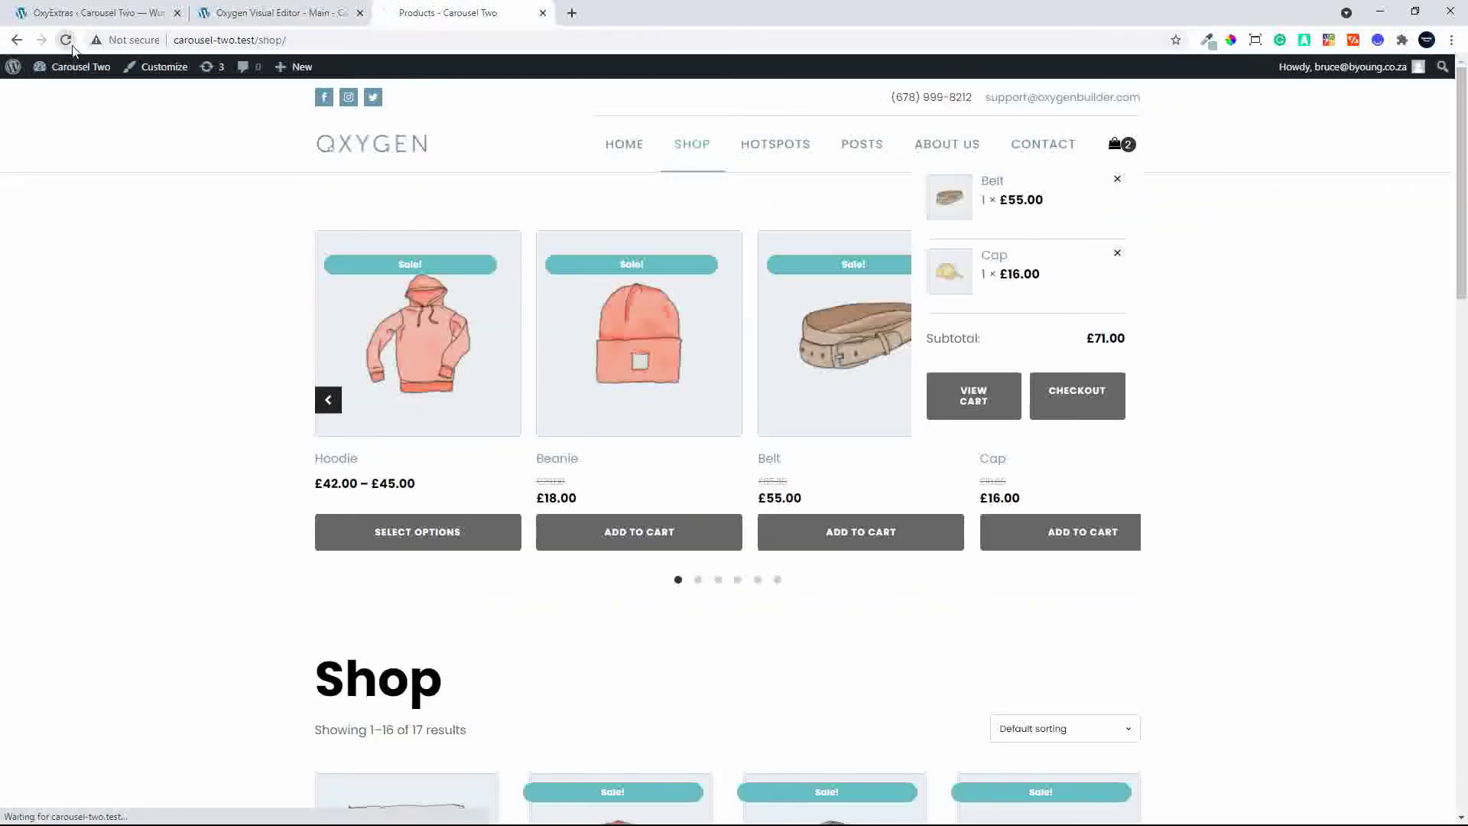
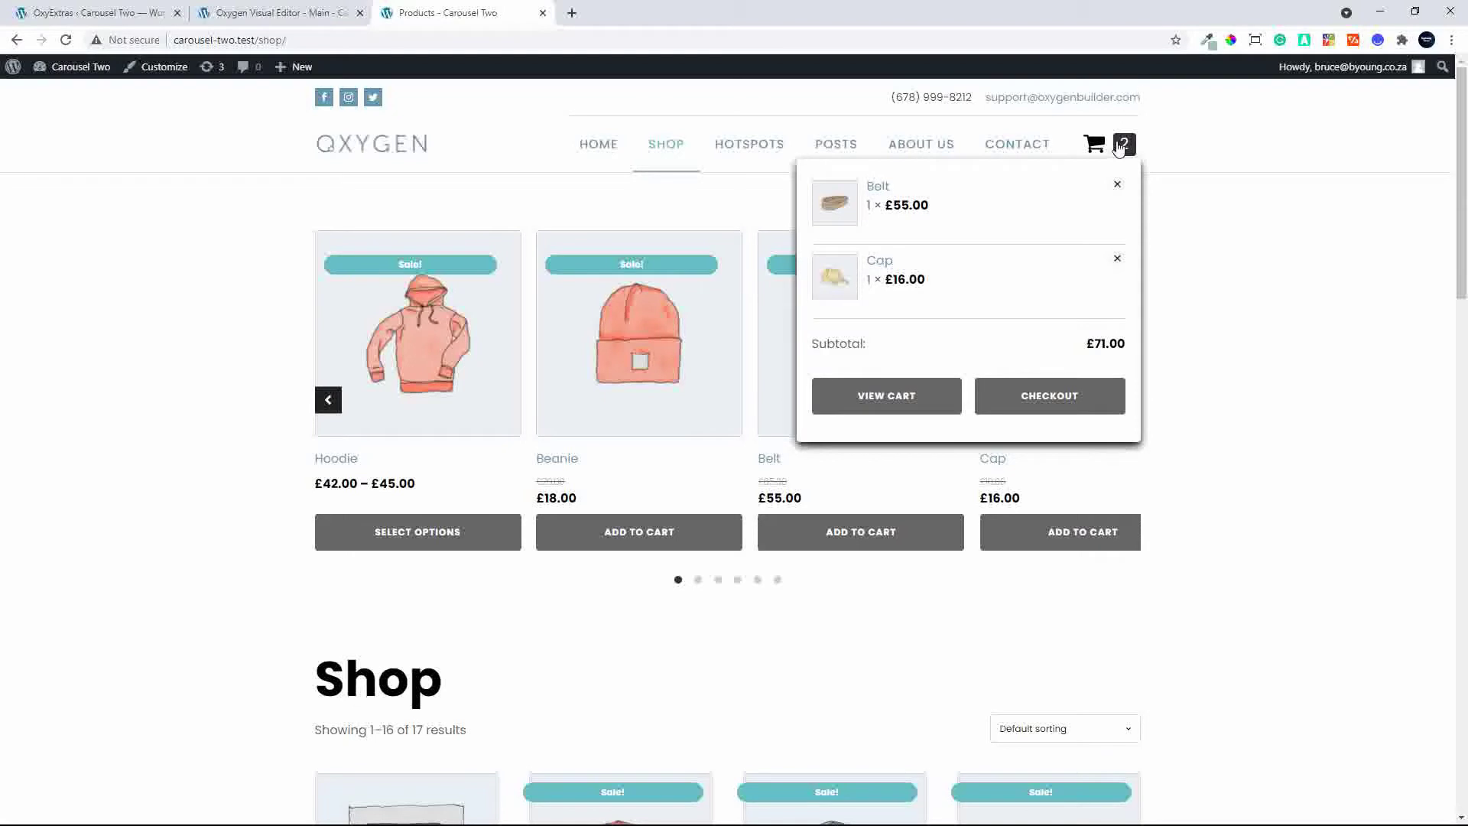
{"action": "left_click", "coordinate": [1122, 144]}
{"action": "left_click", "coordinate": [1123, 145]}
{"action": "left_click", "coordinate": [275, 17]}
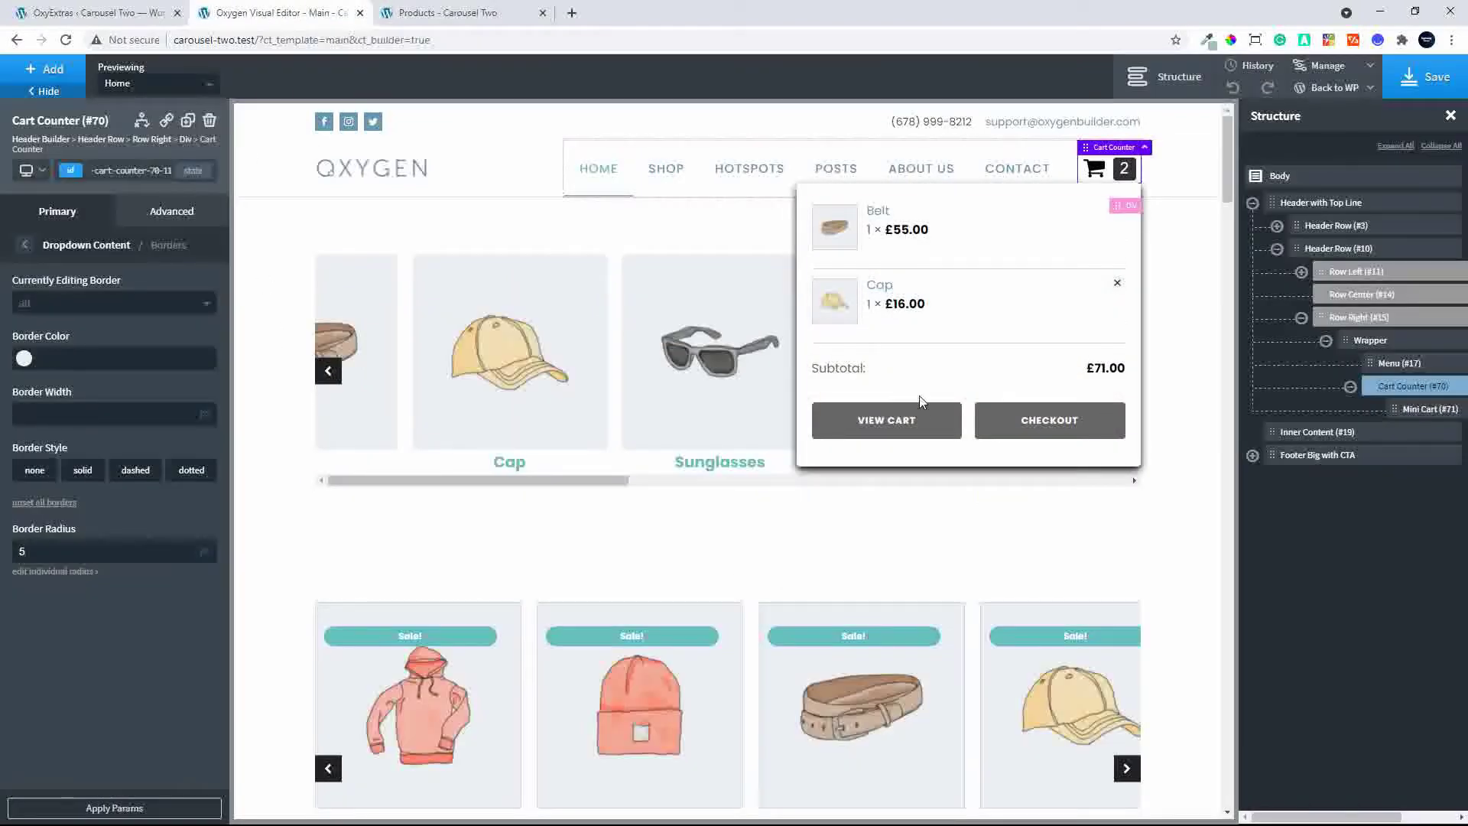
Try a dropdown content fade duration of 0.8 and toggle the cart dropdown to preview the fade.
{"action": "left_click", "coordinate": [26, 246]}
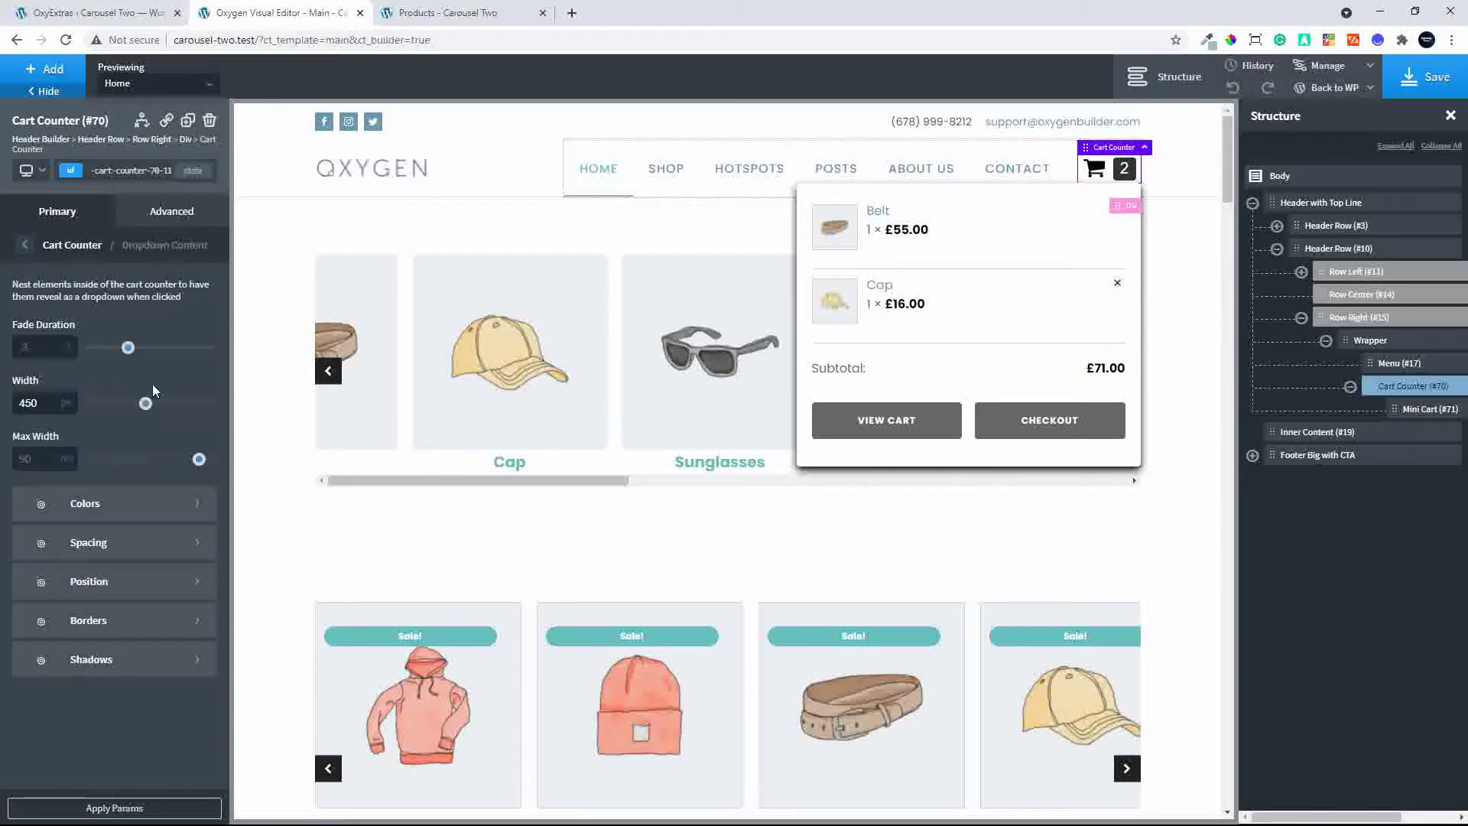
{"action": "left_click_drag", "start_coordinate": [128, 348], "coordinate": [187, 349]}
{"action": "left_click", "coordinate": [1123, 169]}
{"action": "left_click", "coordinate": [1122, 169]}
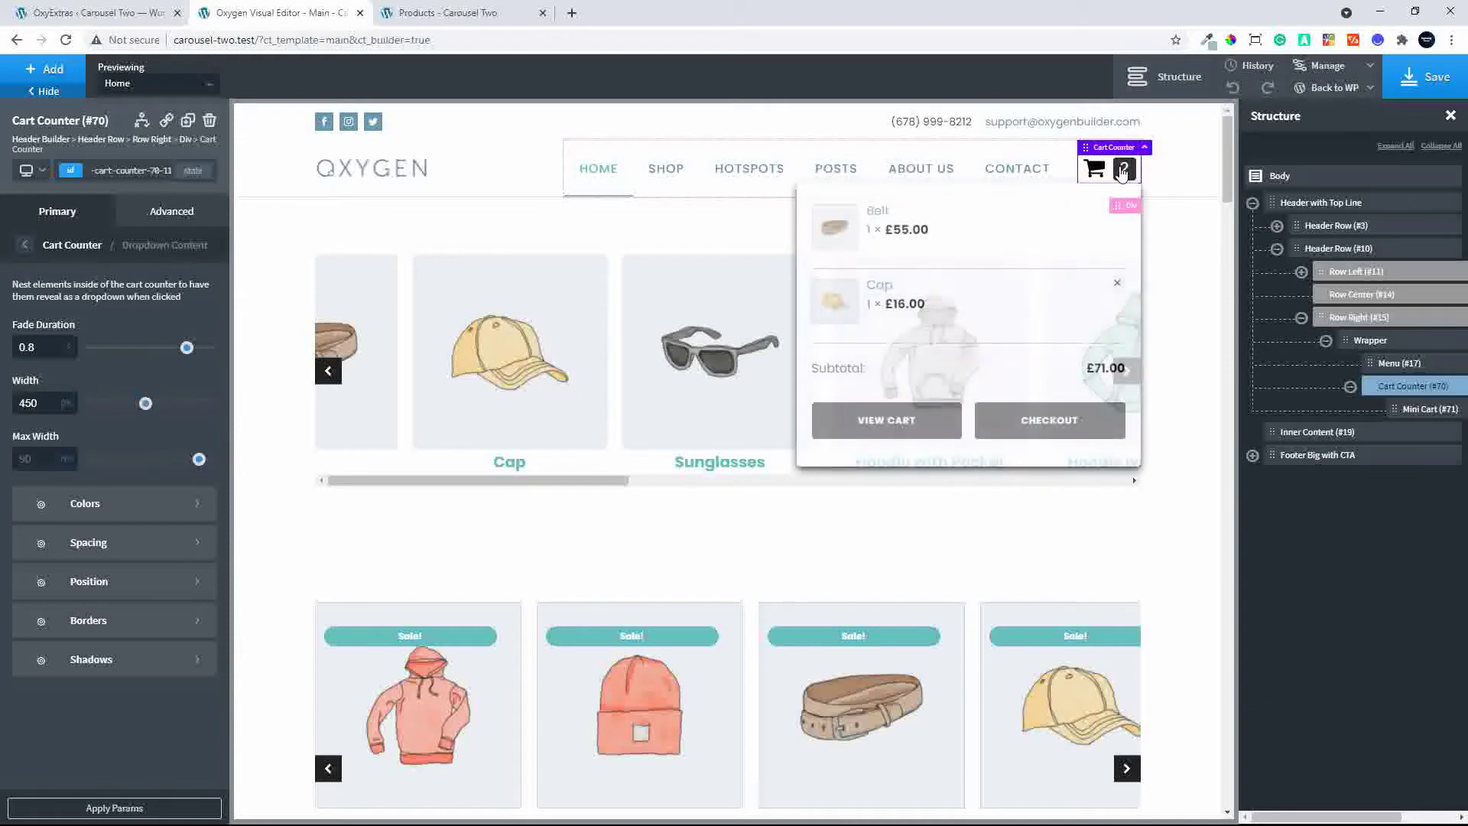
Set the dropdown content's fade duration to 0.3 and toggle the cart dropdown to preview it.
{"action": "left_click_drag", "start_coordinate": [187, 348], "coordinate": [128, 350]}
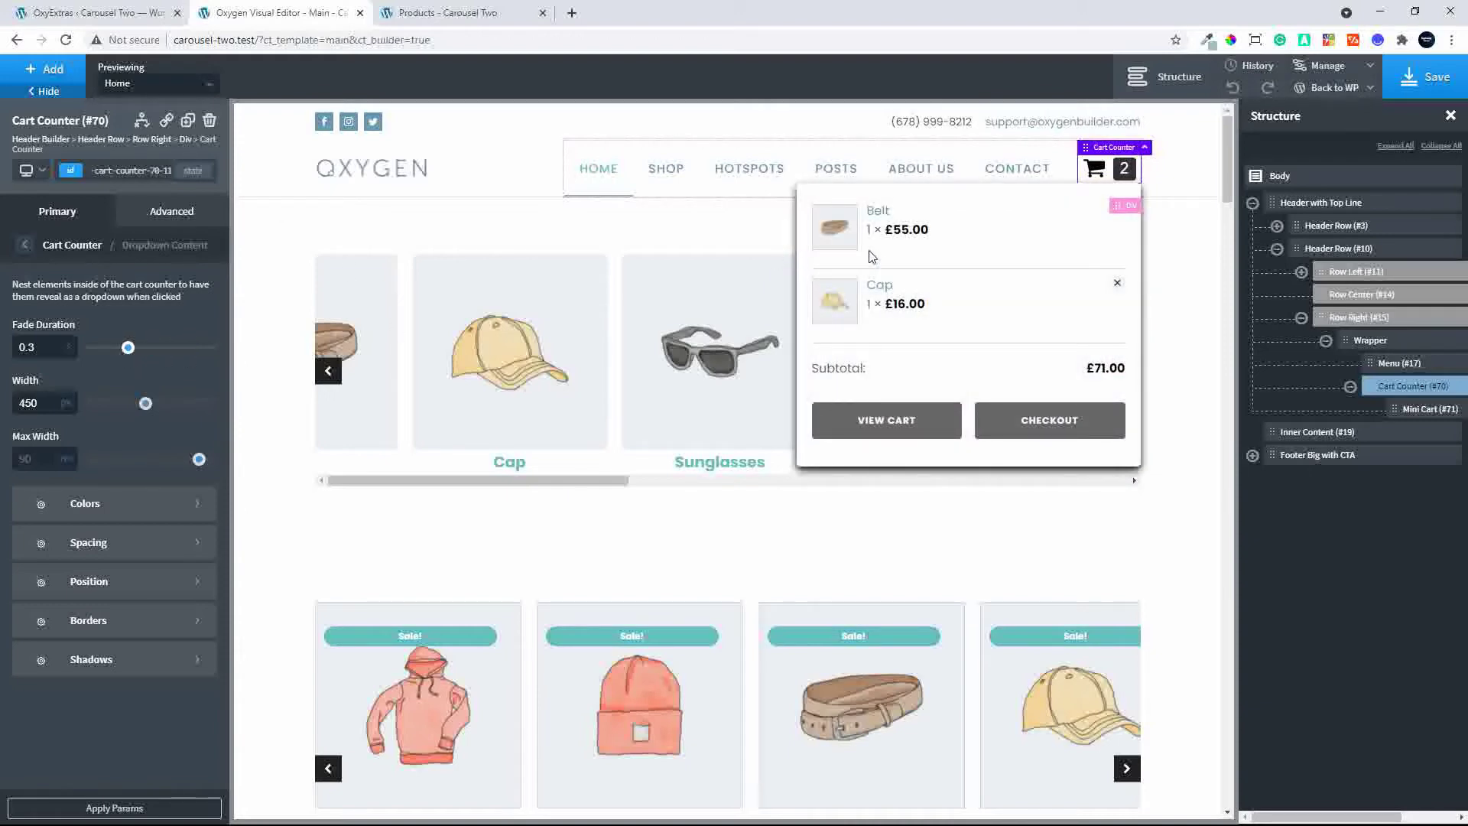
{"action": "left_click", "coordinate": [1118, 173]}
{"action": "left_click", "coordinate": [1118, 173]}
Set the dropdown content's left position to 0.
{"action": "left_click", "coordinate": [156, 597]}
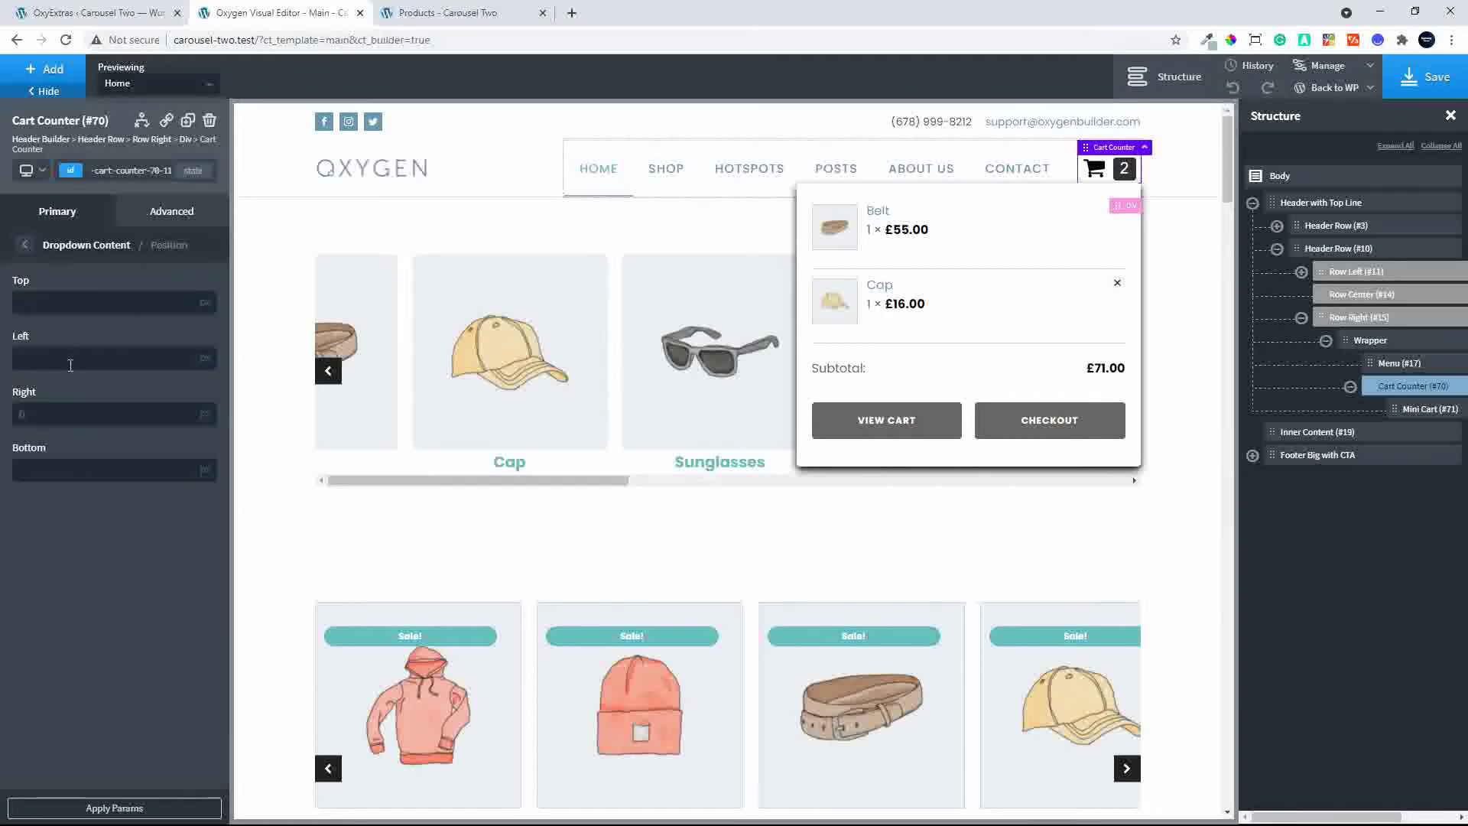
{"action": "type", "text": "0"}
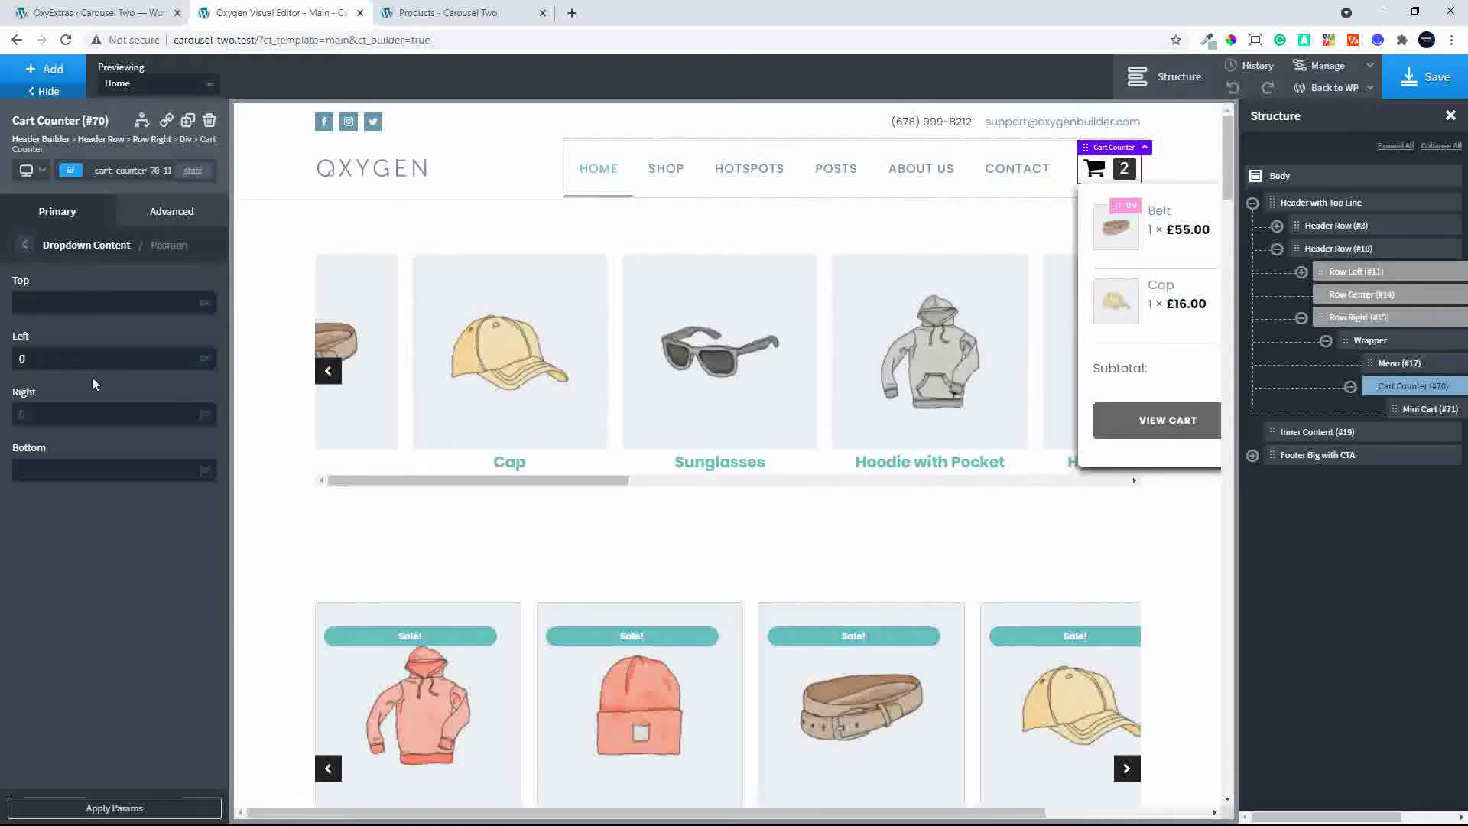
Clear the left position value of the cart counter's dropdown content.
{"action": "double_click", "coordinate": [38, 358]}
{"action": "key", "text": "BackSpace"}
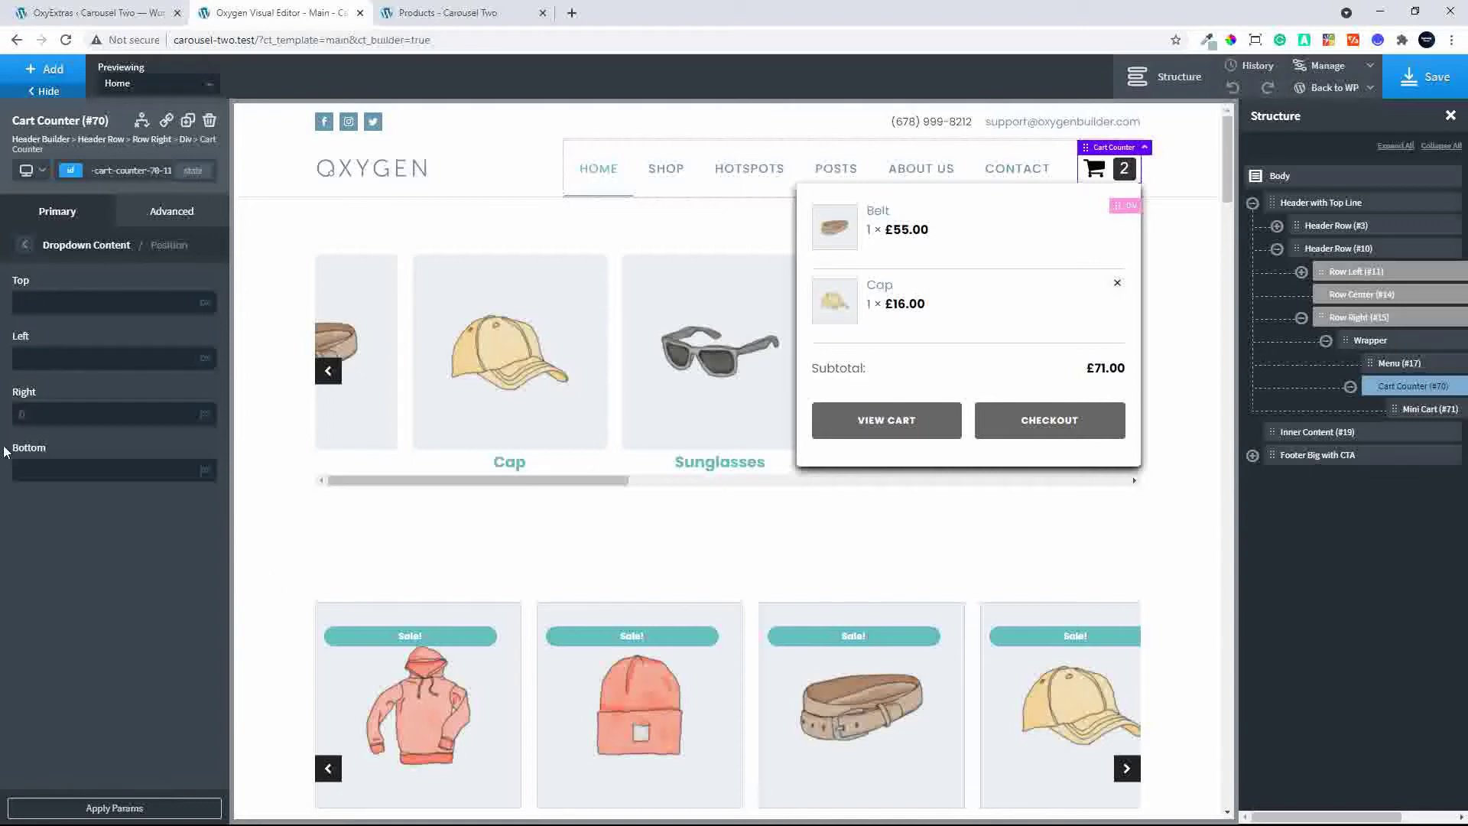
Try a bottom position of 20 for the dropdown content and clear the value again.
{"action": "left_click", "coordinate": [57, 474]}
{"action": "type", "text": "20"}
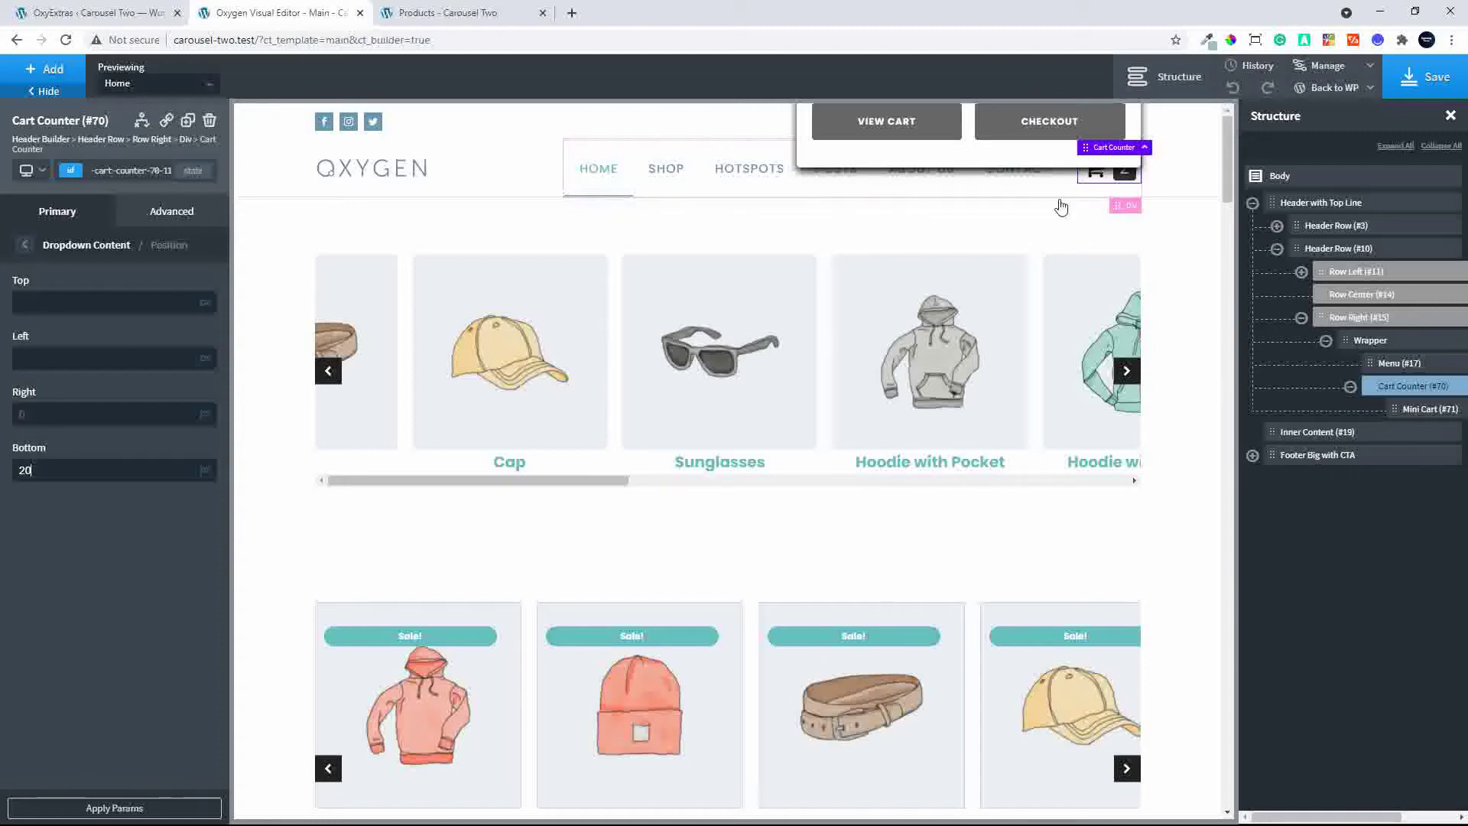
{"action": "key", "text": "BackSpace"}
{"action": "key", "text": "BackSpace"}
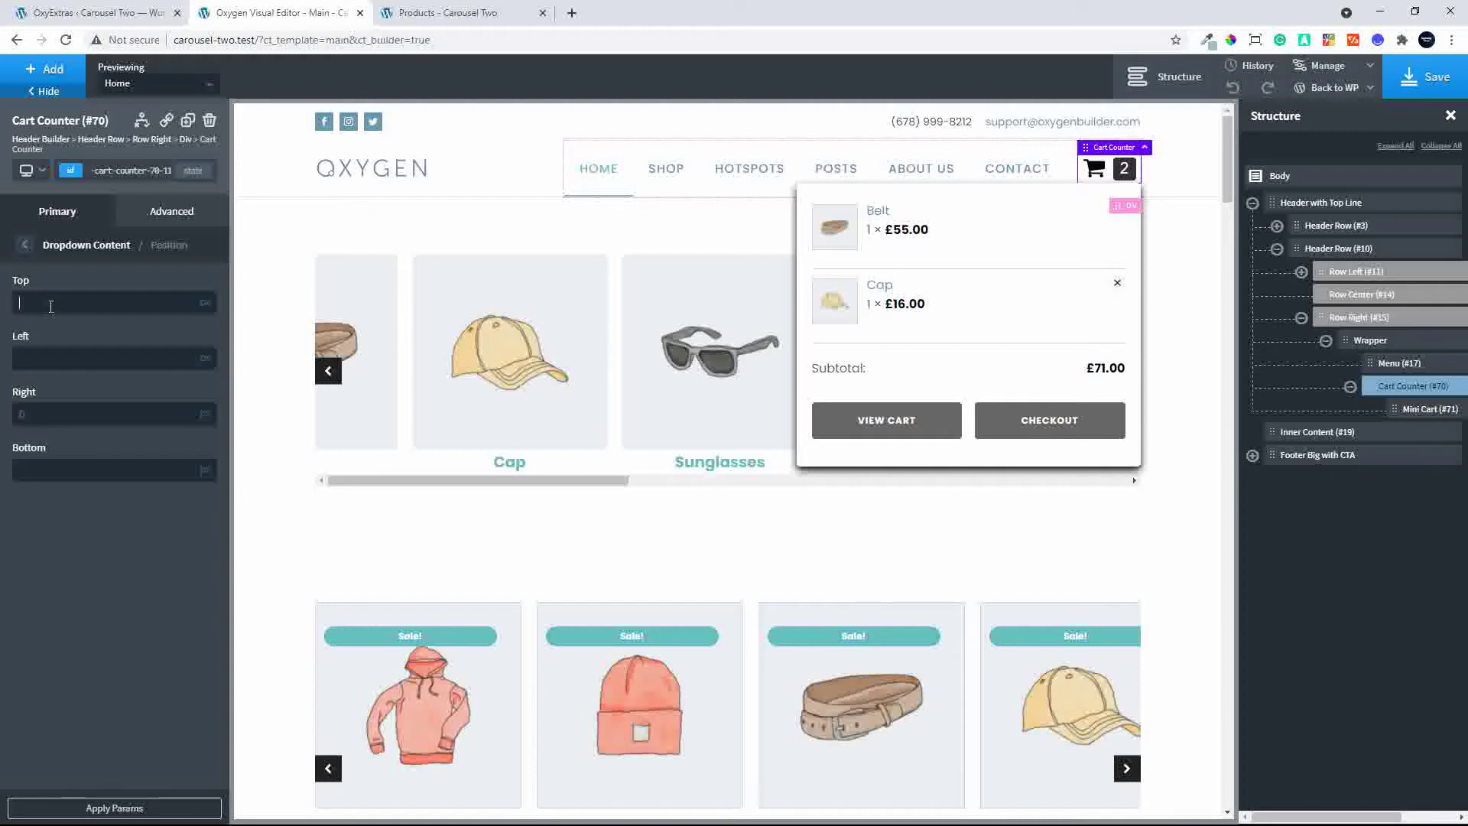
Set the dropdown content's top position to 50 and reselect the cart counter in the page preview.
{"action": "type", "text": "20"}
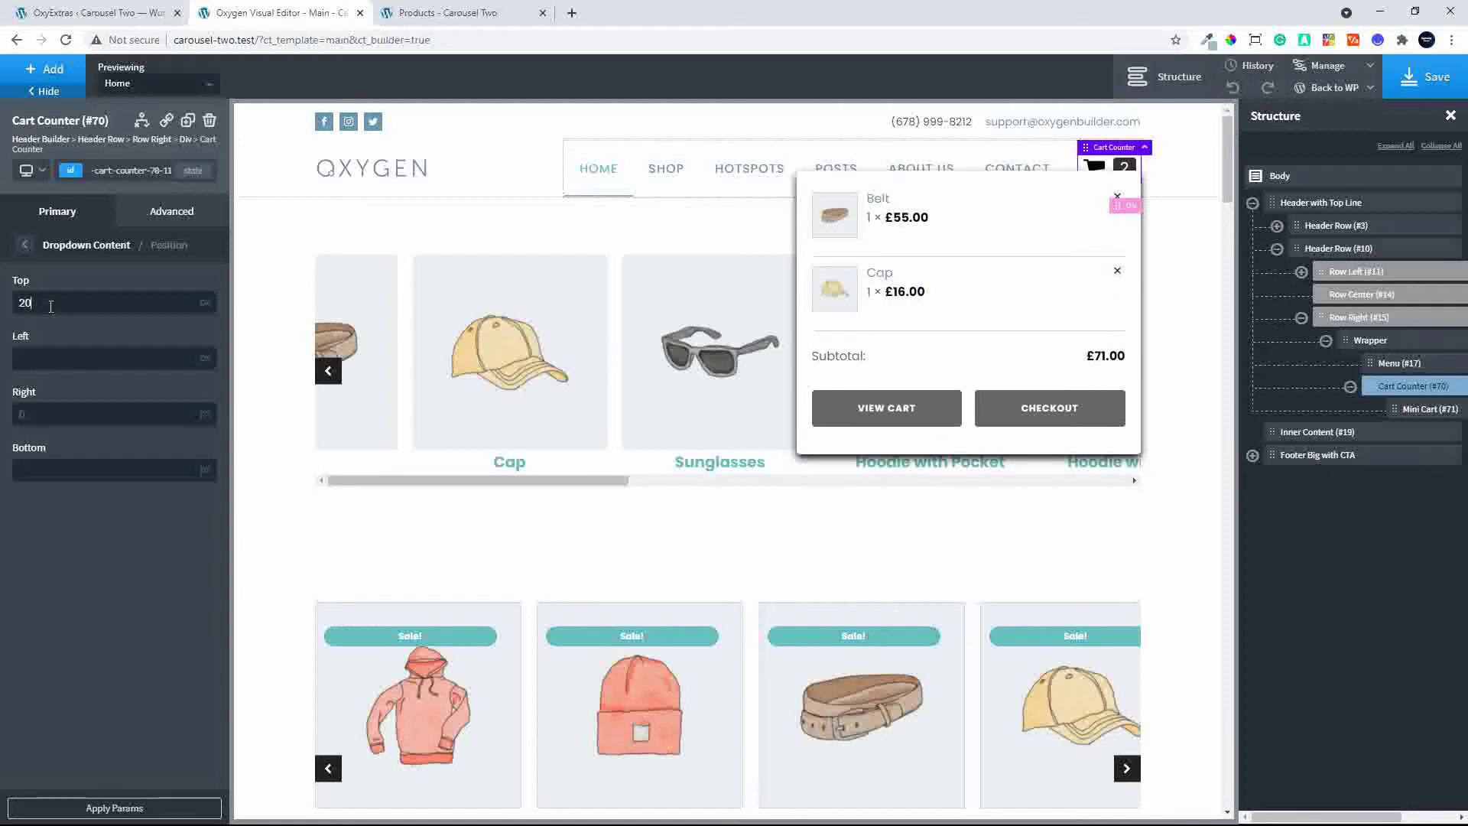
{"action": "double_click", "coordinate": [51, 306]}
{"action": "type", "text": "50"}
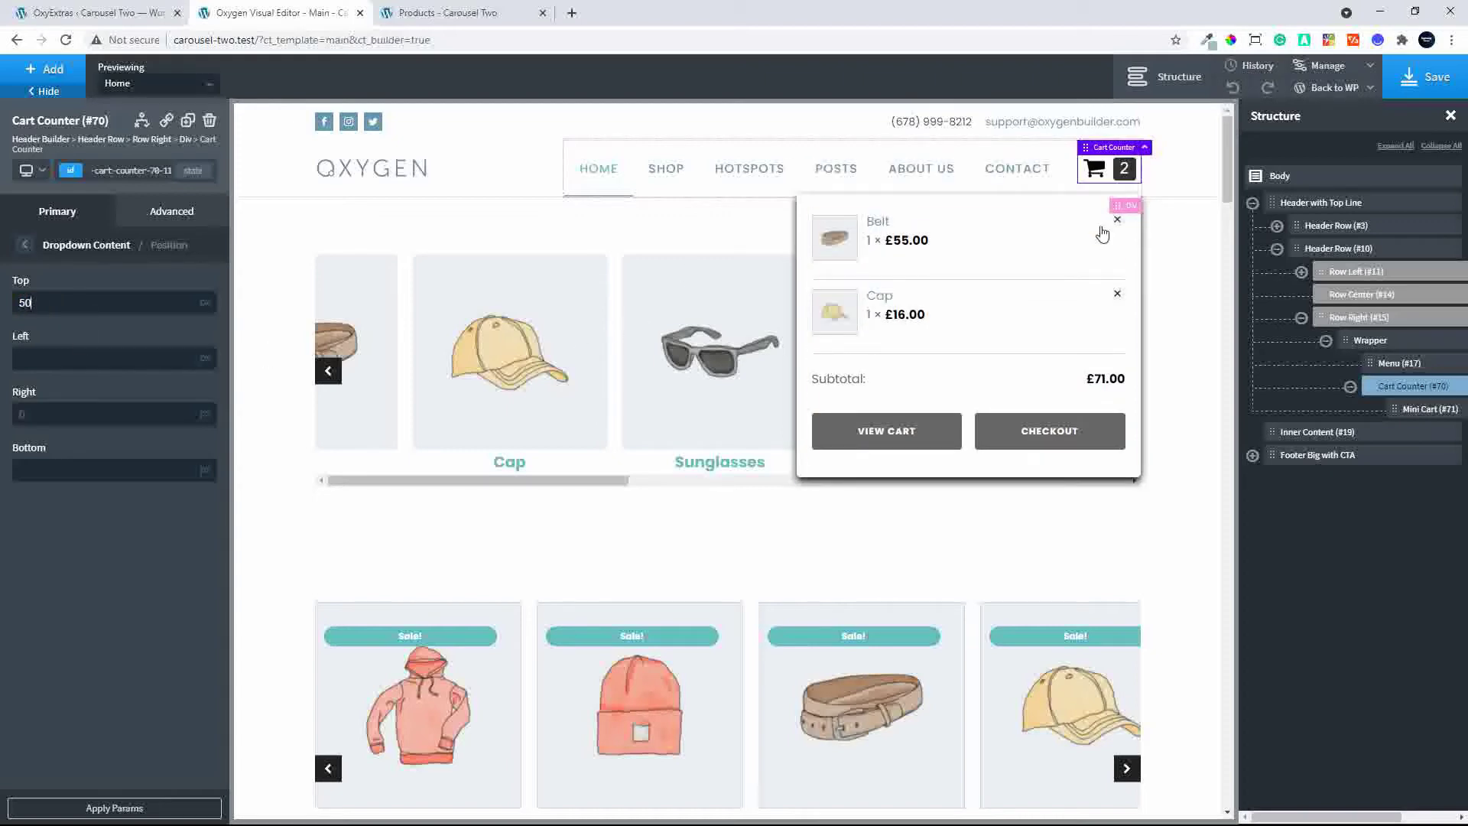
{"action": "left_click", "coordinate": [1166, 182]}
{"action": "left_click", "coordinate": [1111, 171]}
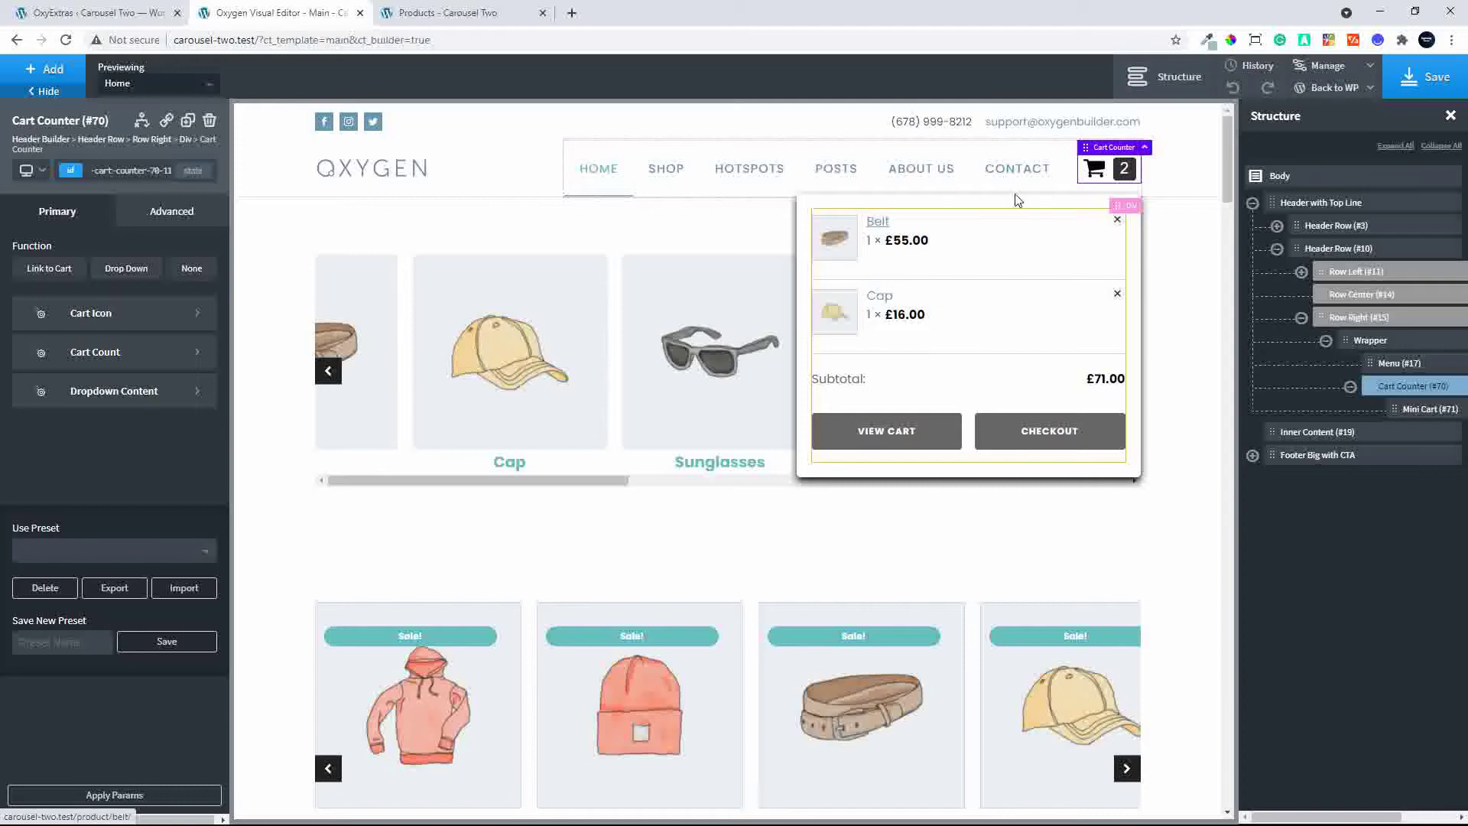
Set the left and right padding of the Mini Cart's cart items to 10.
{"action": "left_click", "coordinate": [1422, 414]}
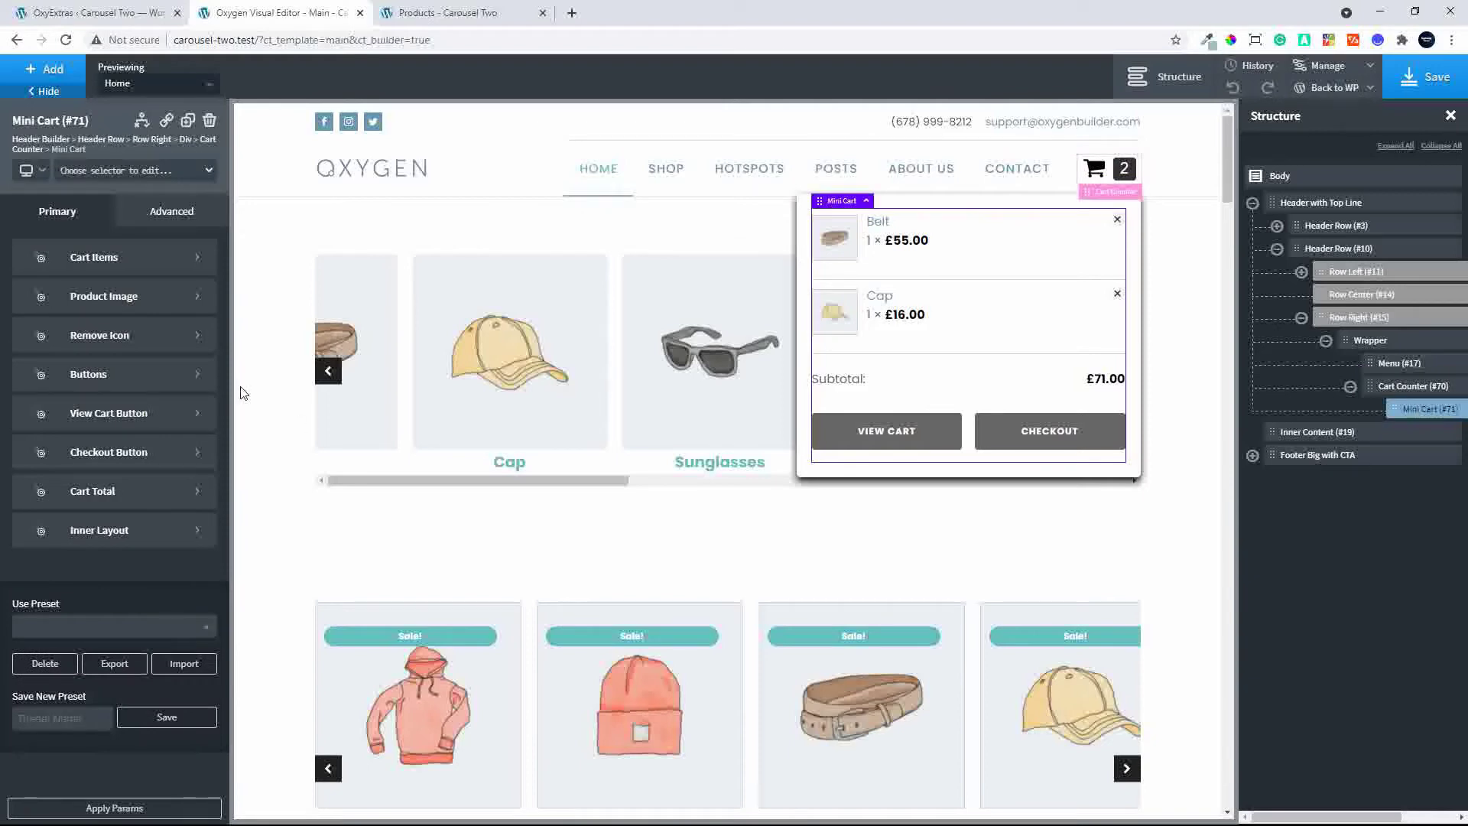
{"action": "left_click", "coordinate": [156, 260]}
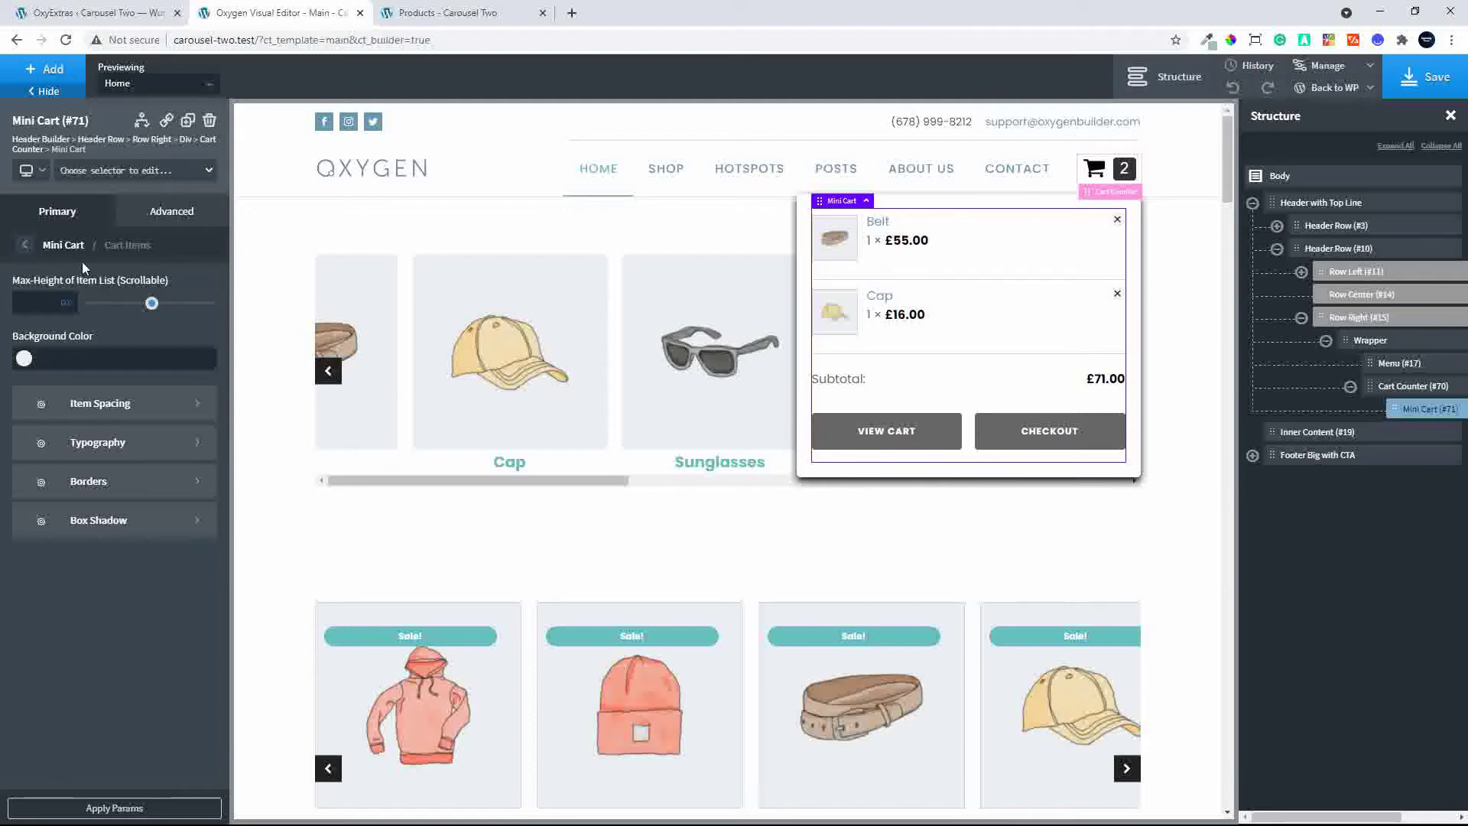
{"action": "left_click", "coordinate": [112, 409]}
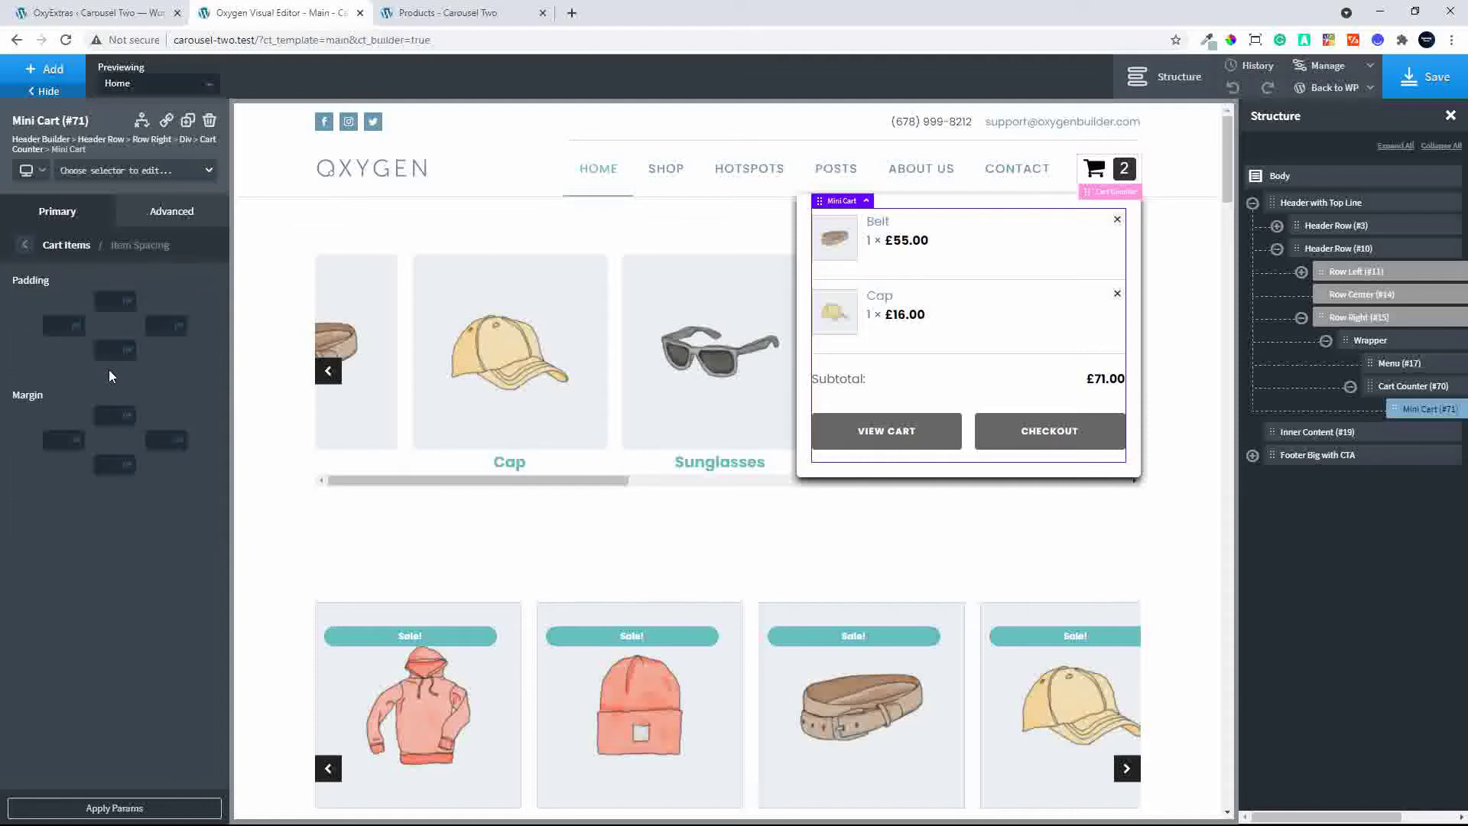
{"action": "left_click", "coordinate": [57, 323]}
{"action": "type", "text": "10"}
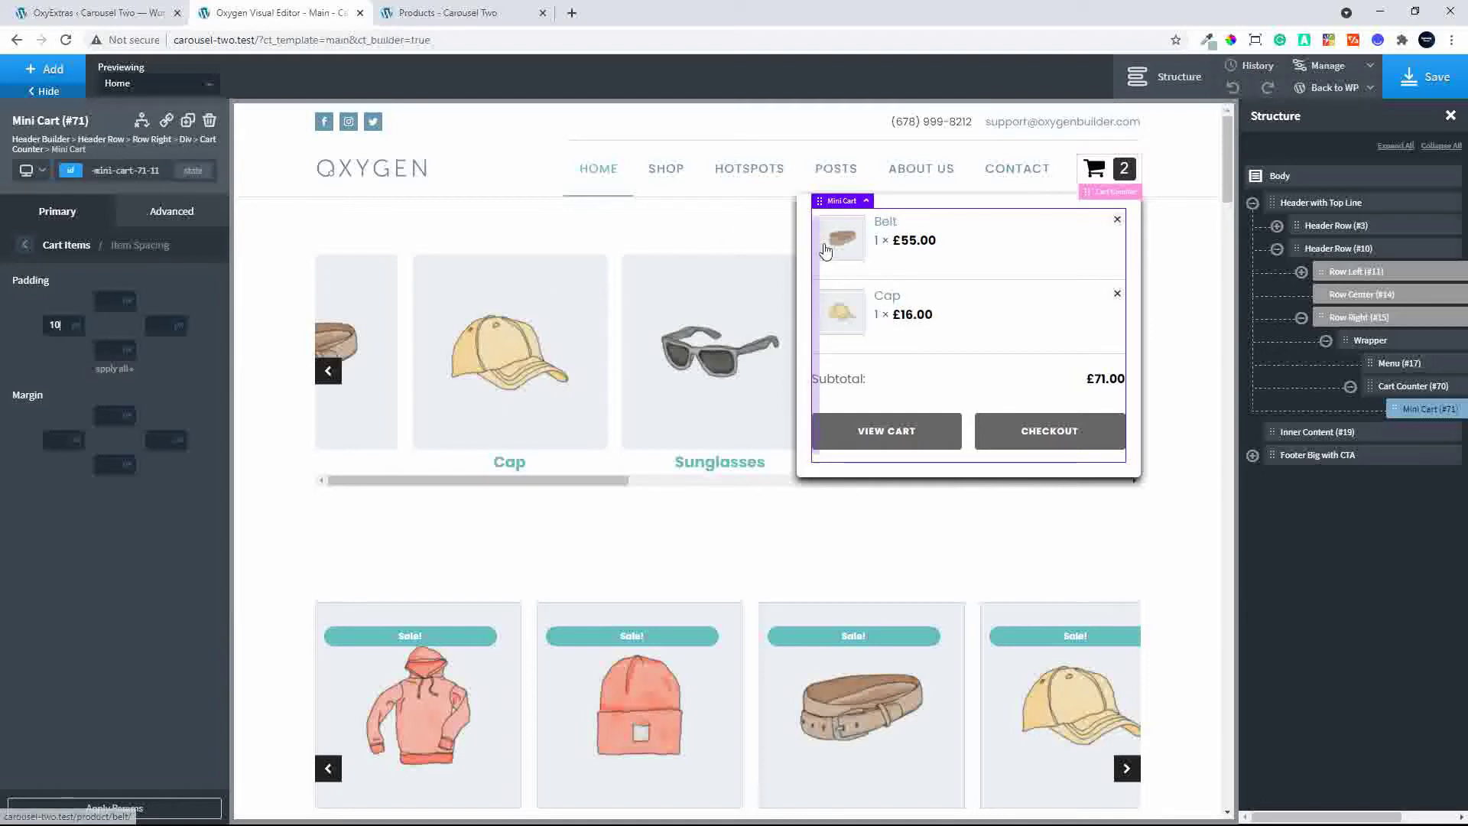
{"action": "left_click", "coordinate": [157, 325]}
{"action": "type", "text": "10"}
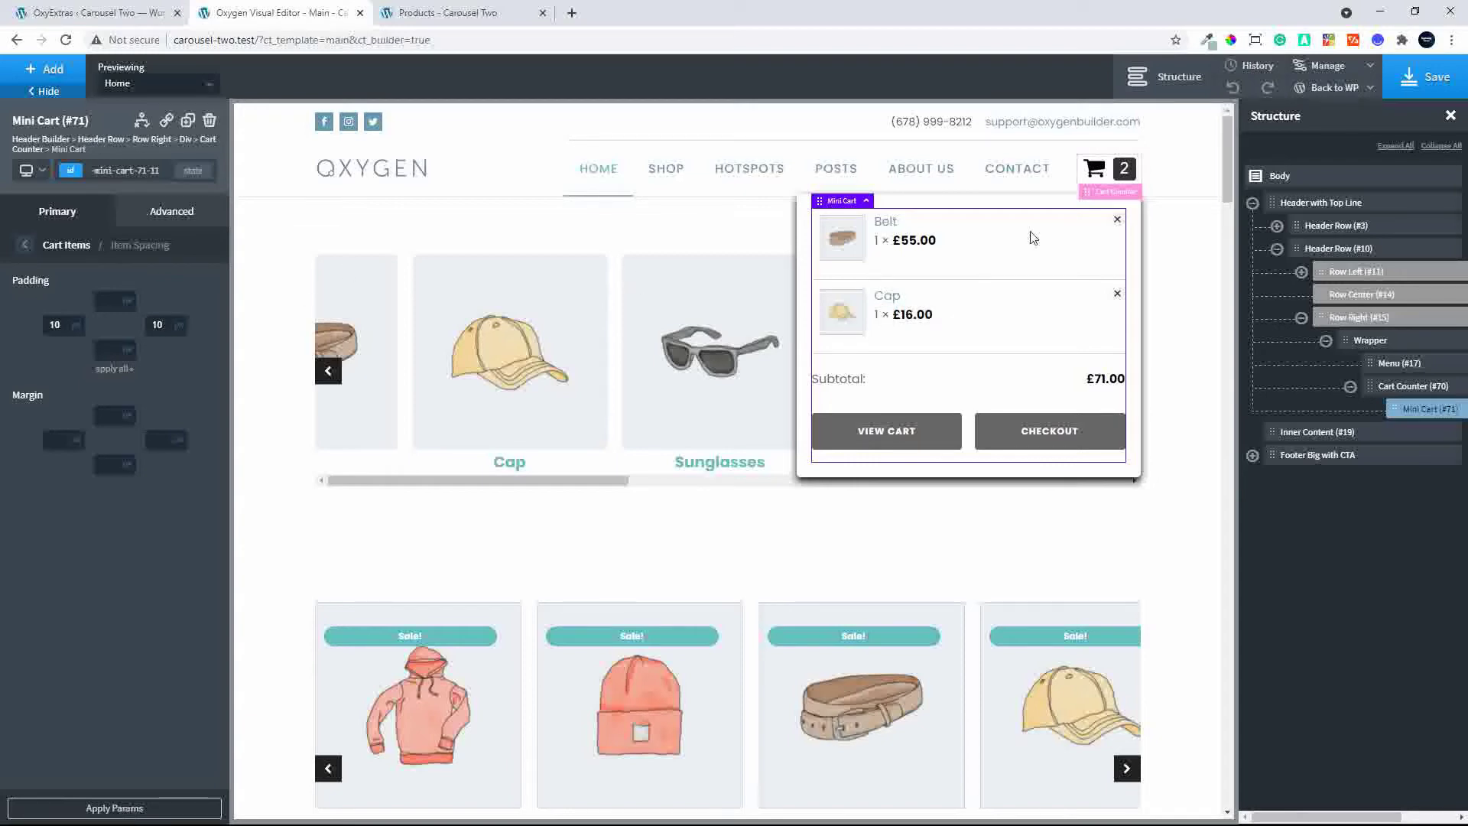
Set the quantity size in the cart items' typography to 16, after trying a larger size of 35.
{"action": "left_click", "coordinate": [25, 246]}
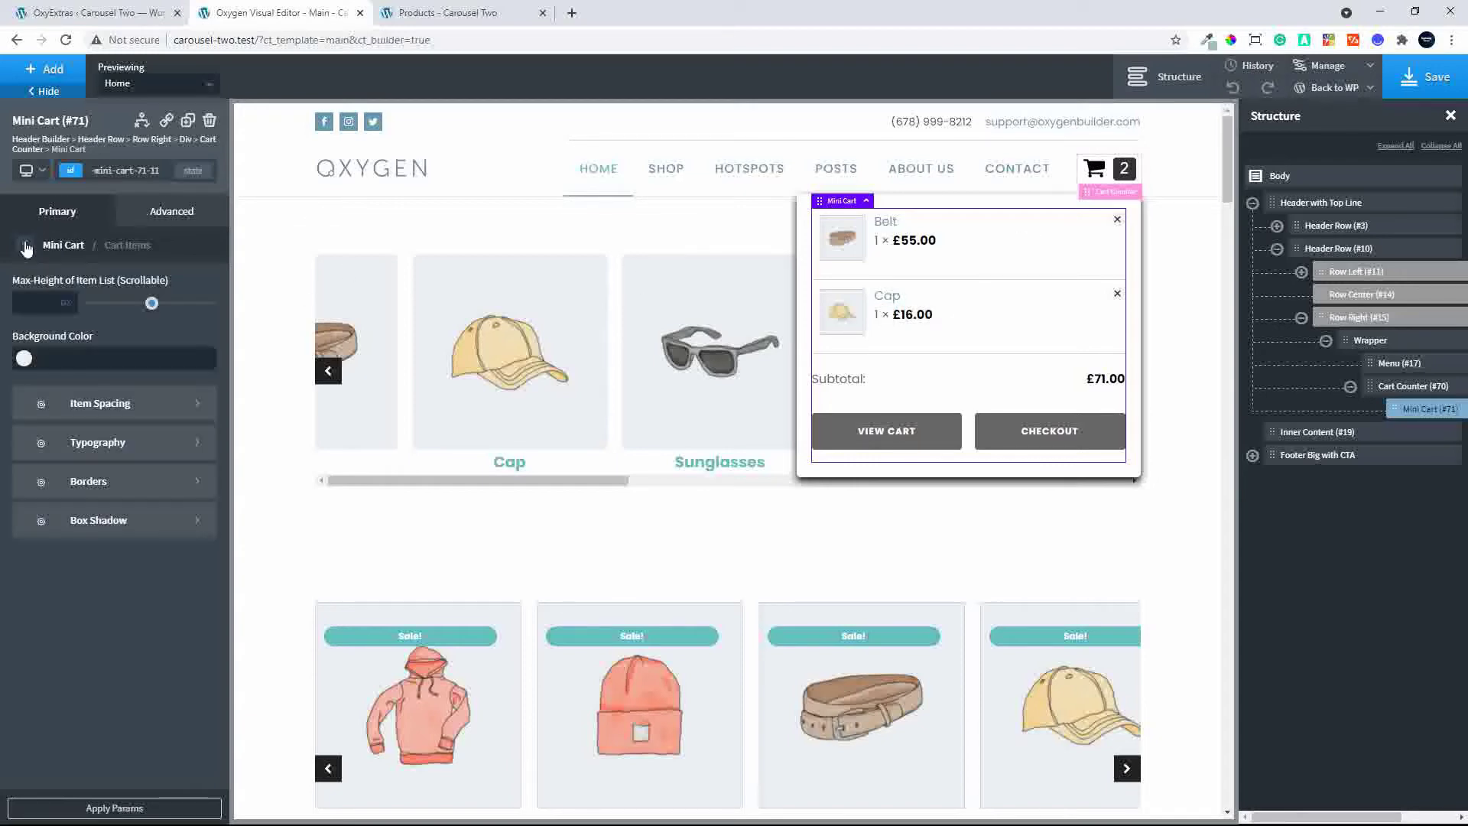
{"action": "left_click", "coordinate": [125, 444]}
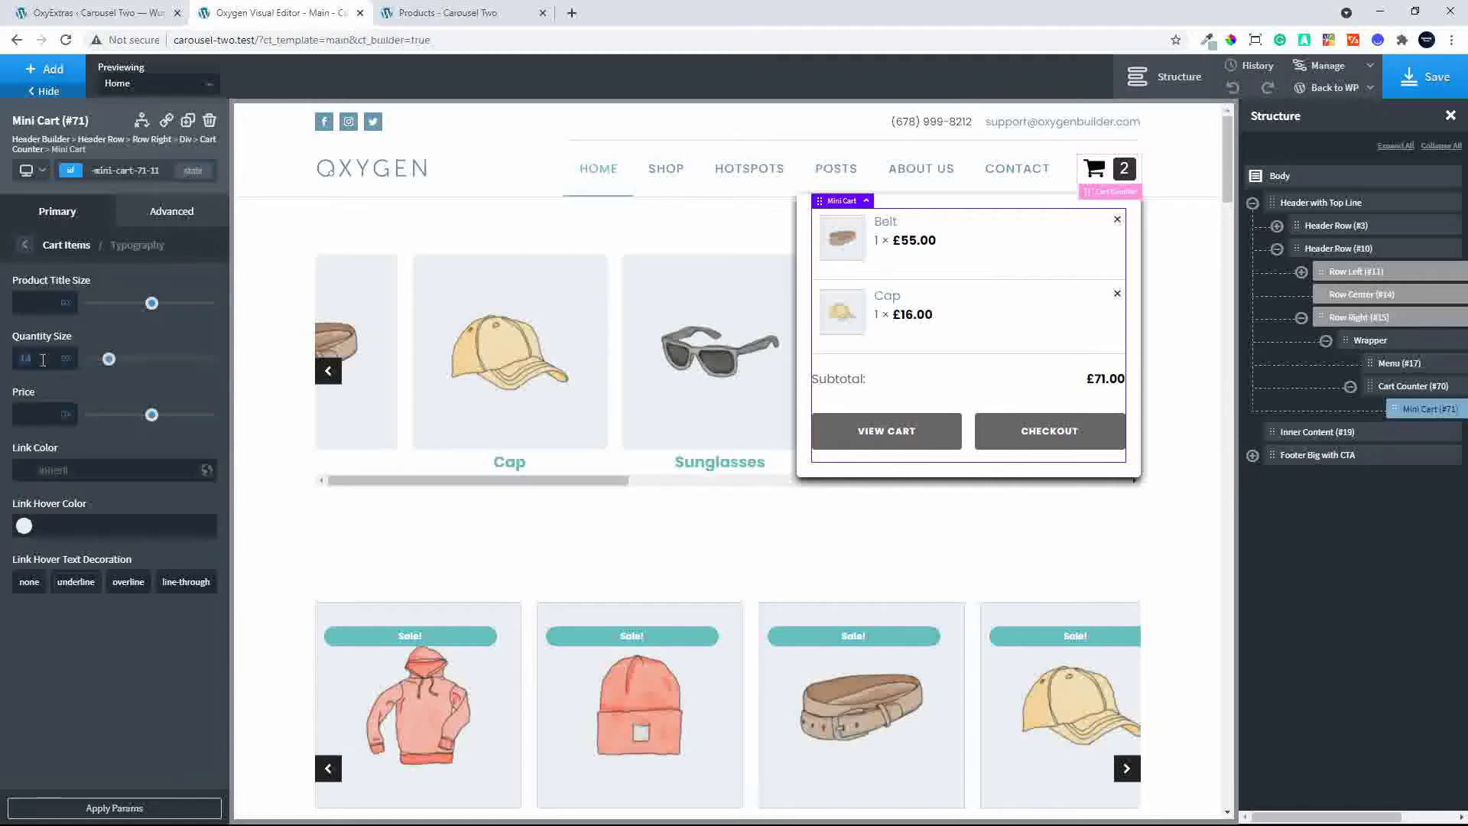
{"action": "type", "text": "16"}
{"action": "mouse_move", "coordinate": [111, 359]}
{"action": "left_mouse_down"}
{"action": "mouse_move", "coordinate": [167, 359]}
{"action": "mouse_move", "coordinate": [133, 360]}
{"action": "left_mouse_up"}
{"action": "double_click", "coordinate": [39, 355]}
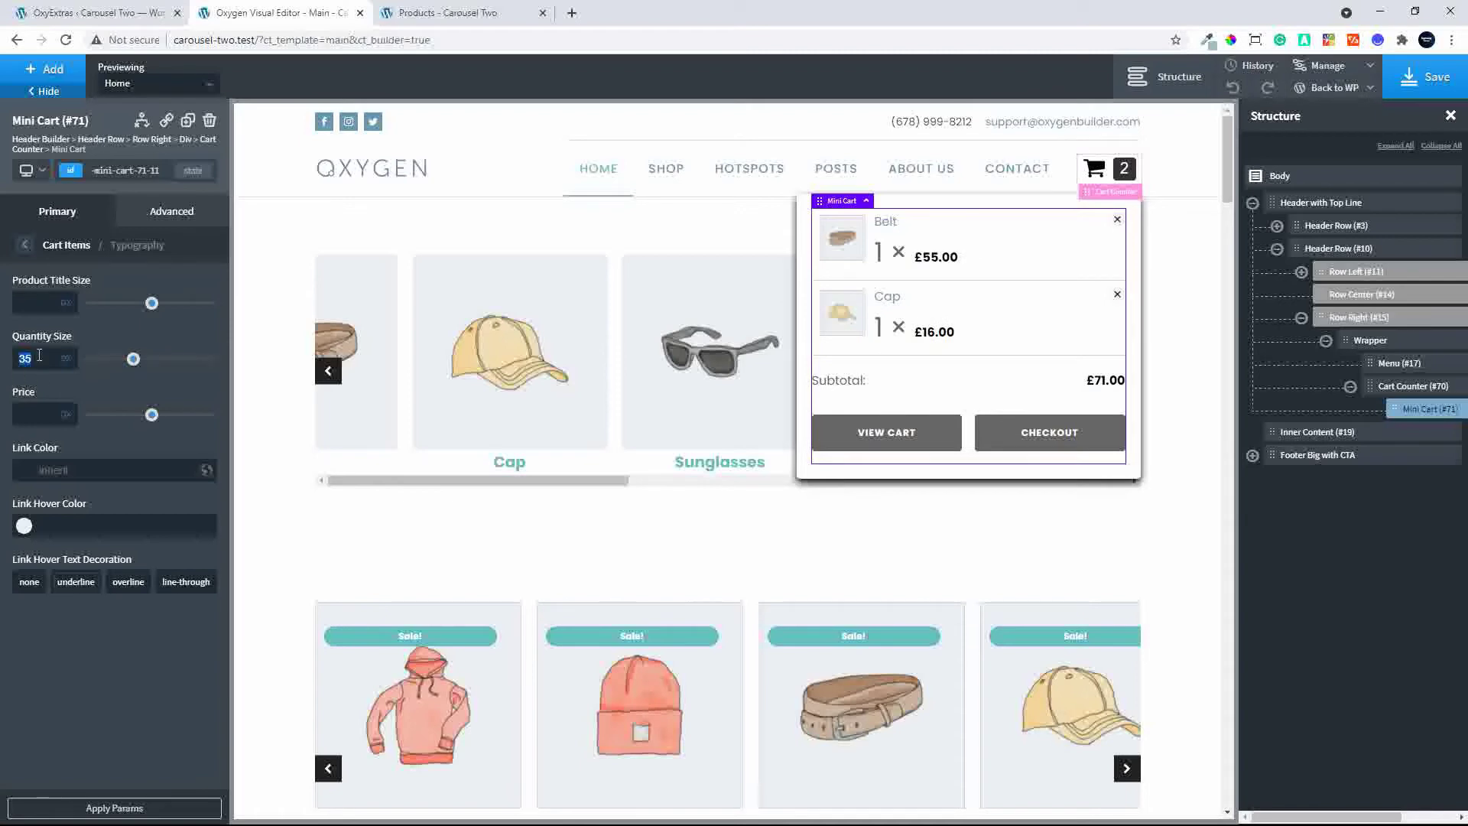
{"action": "type", "text": "6"}
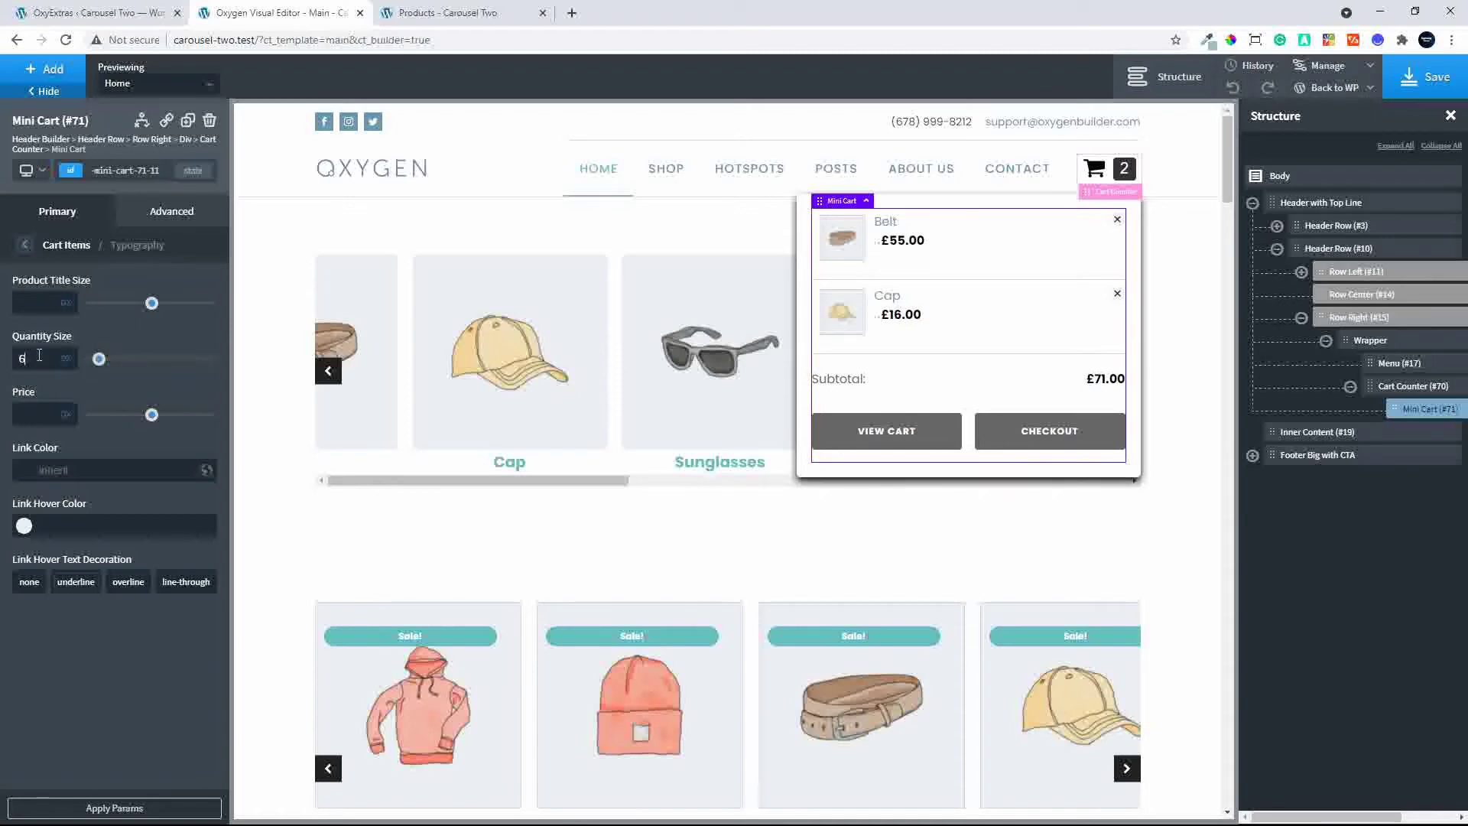
{"action": "type", "text": "1"}
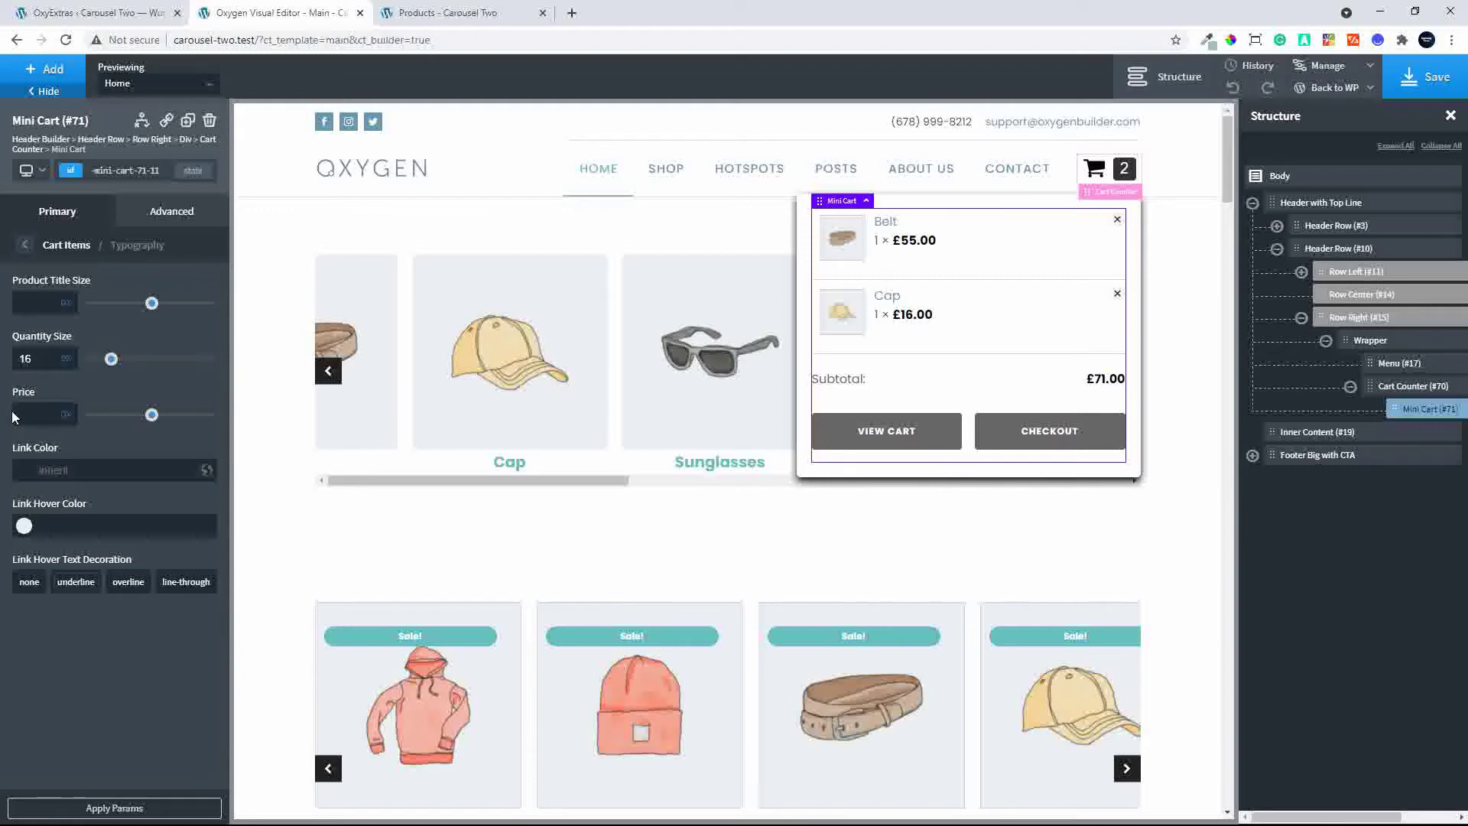
Set the price size in the cart items' typography to 18 and return to the cart items settings.
{"action": "type", "text": "20"}
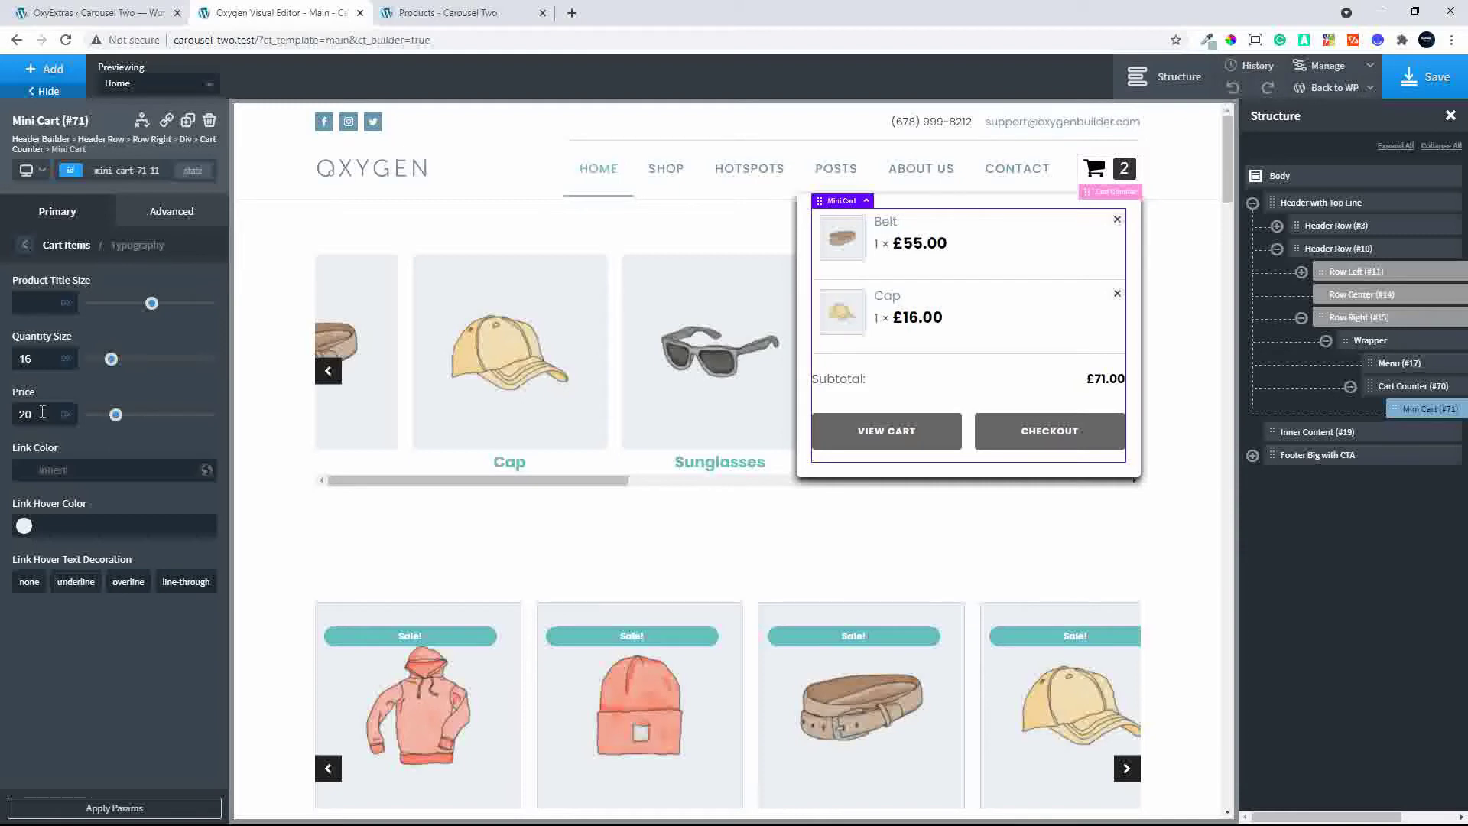
{"action": "double_click", "coordinate": [42, 411]}
{"action": "type", "text": "18"}
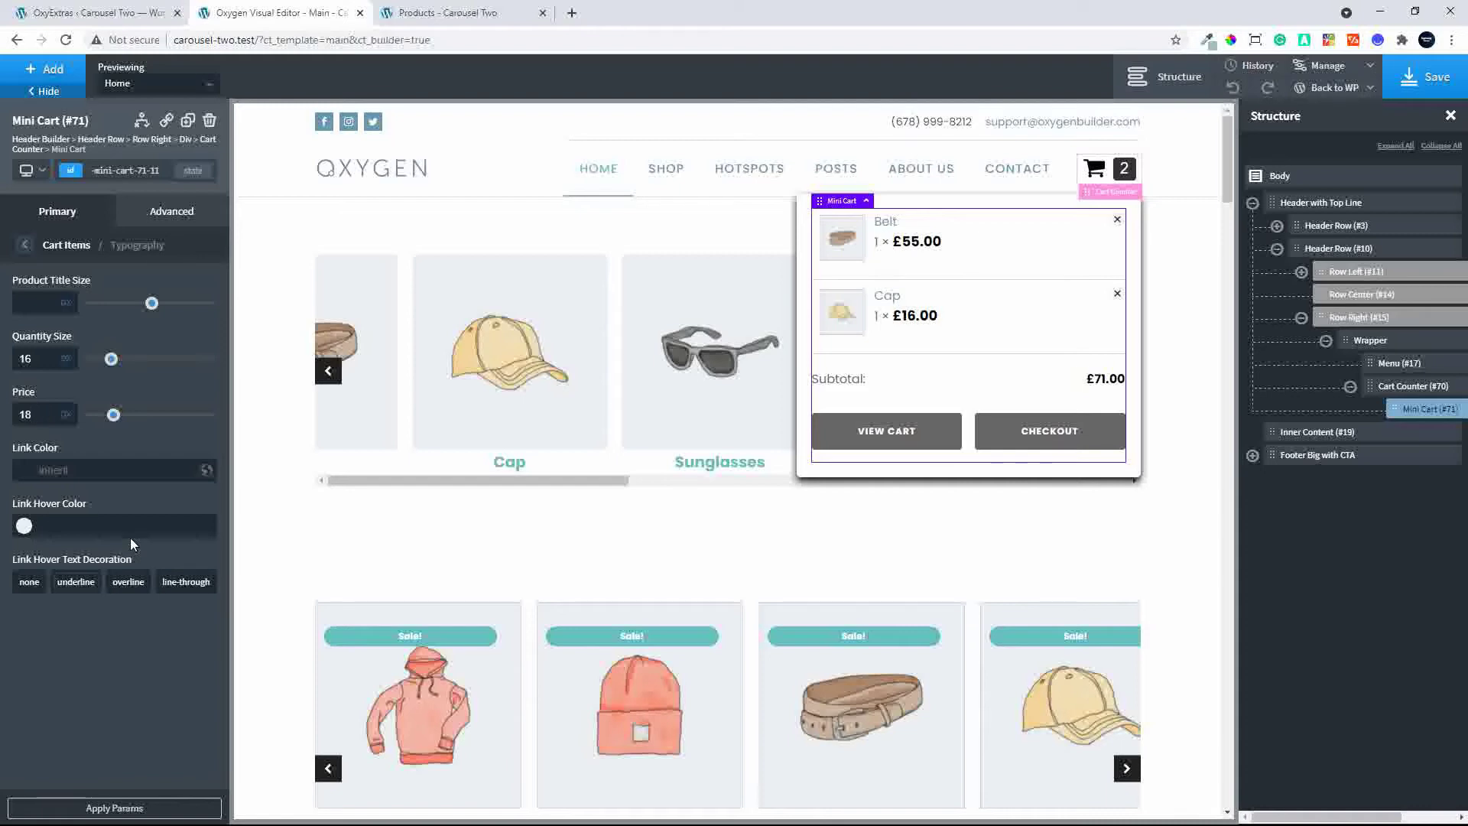
{"action": "left_click", "coordinate": [26, 245]}
{"action": "left_click", "coordinate": [130, 441]}
{"action": "left_click", "coordinate": [26, 244]}
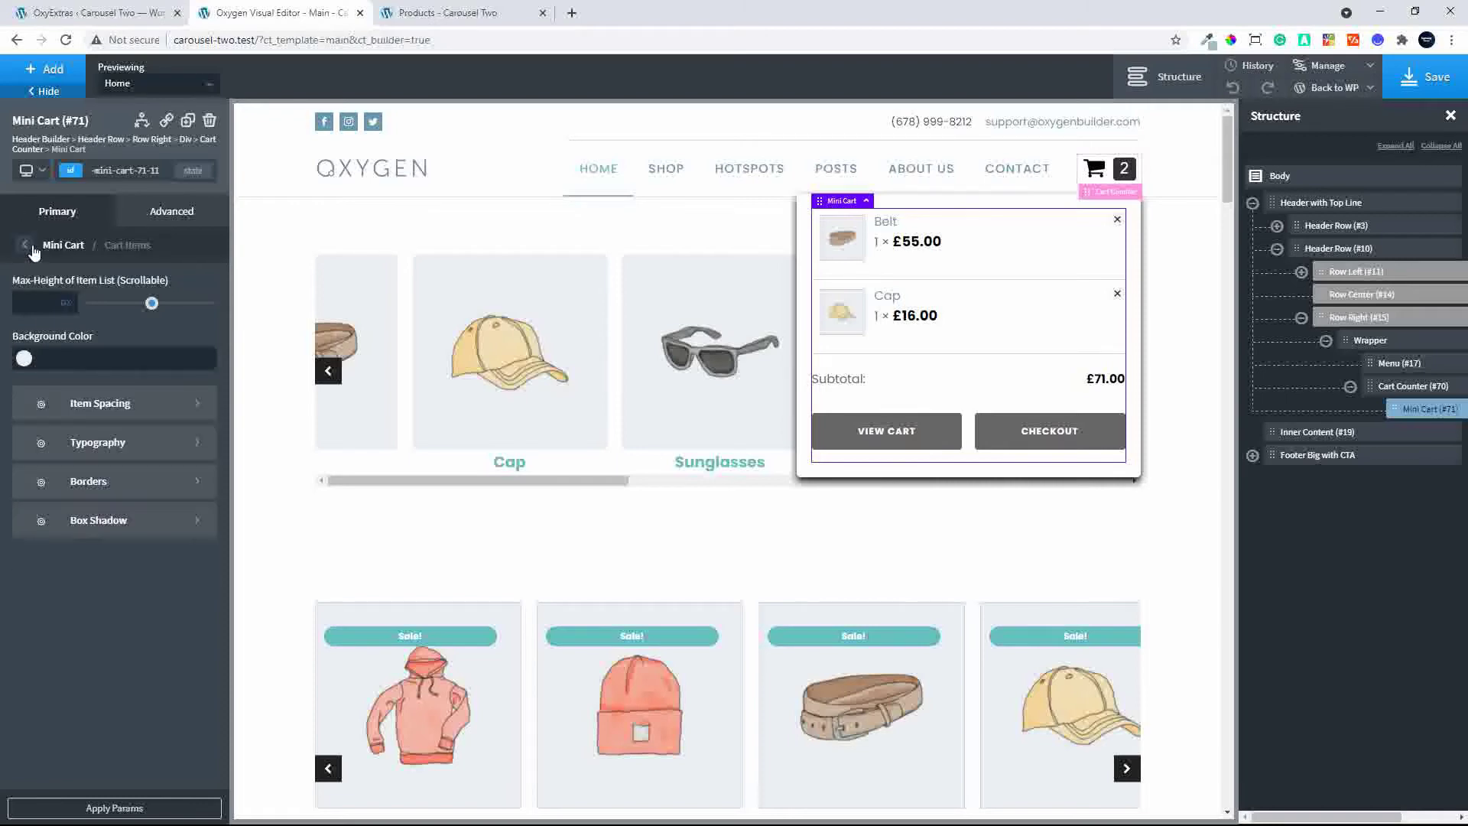
Try a solid border with width 1 and color #ddd on the cart items, and deselect the mini cart to preview it.
{"action": "left_click", "coordinate": [136, 490]}
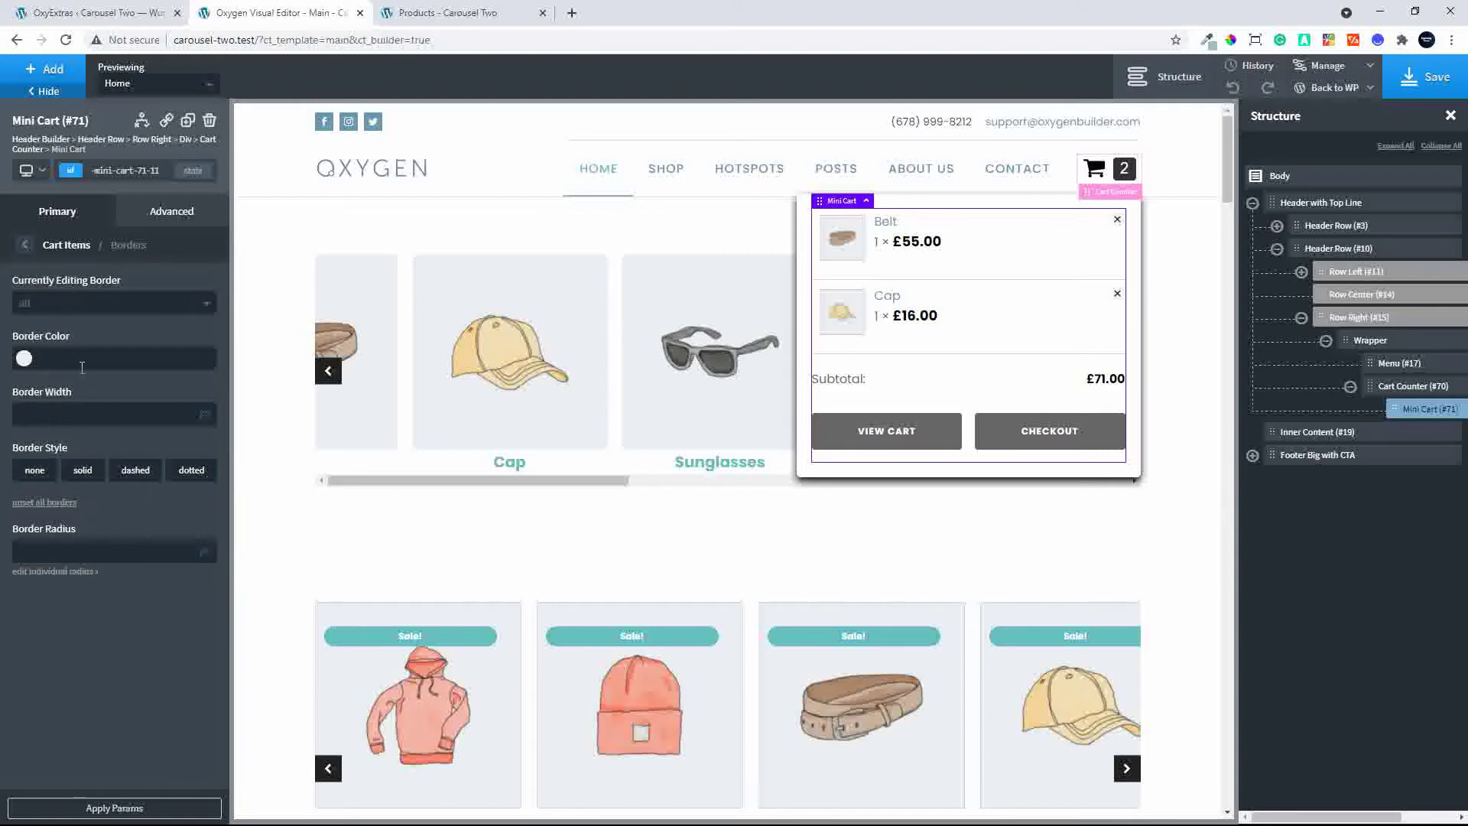
{"action": "left_click", "coordinate": [81, 471]}
{"action": "left_click", "coordinate": [76, 478]}
{"action": "left_click", "coordinate": [86, 478]}
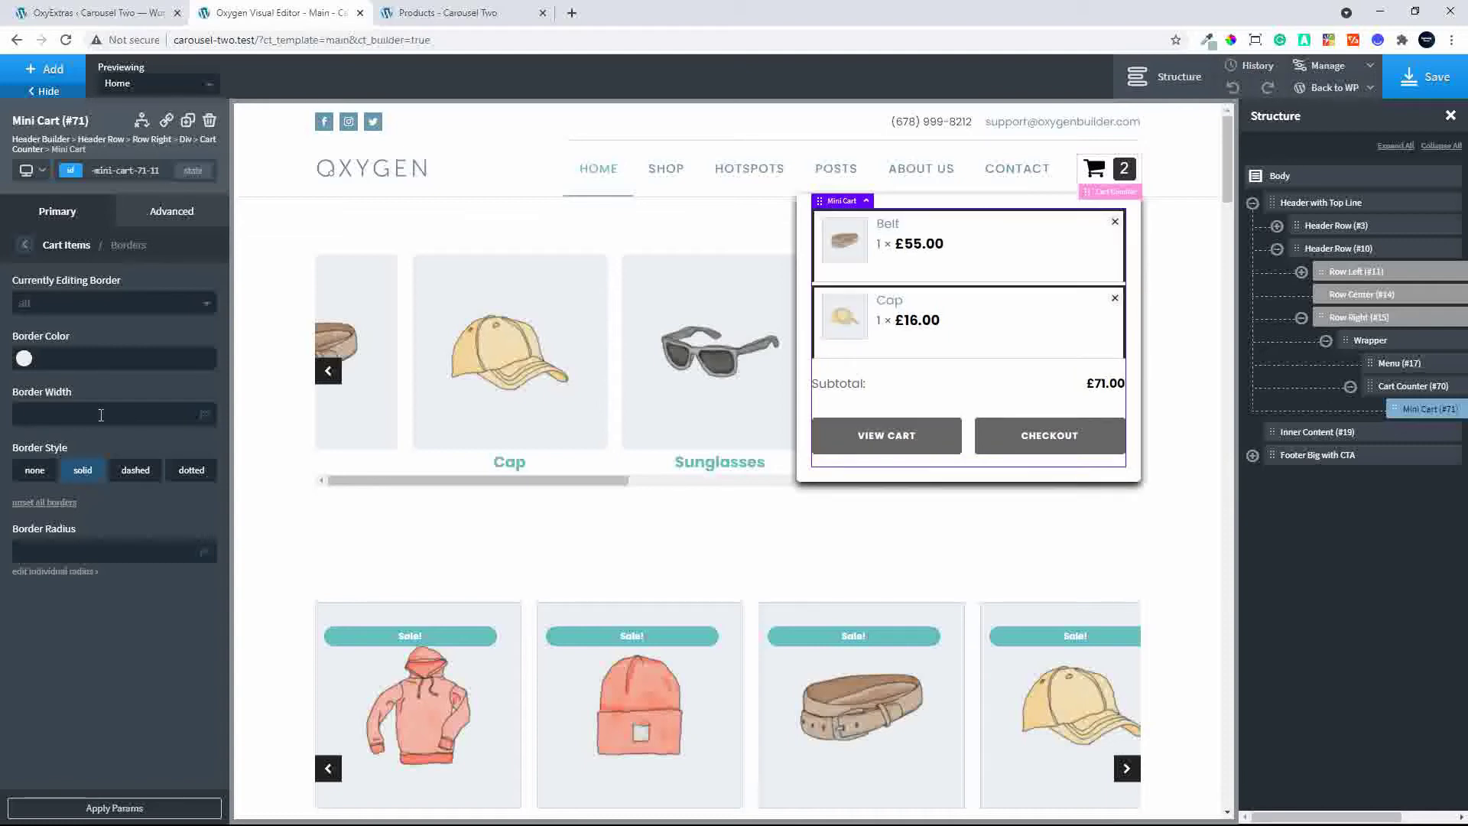
{"action": "type", "text": "1"}
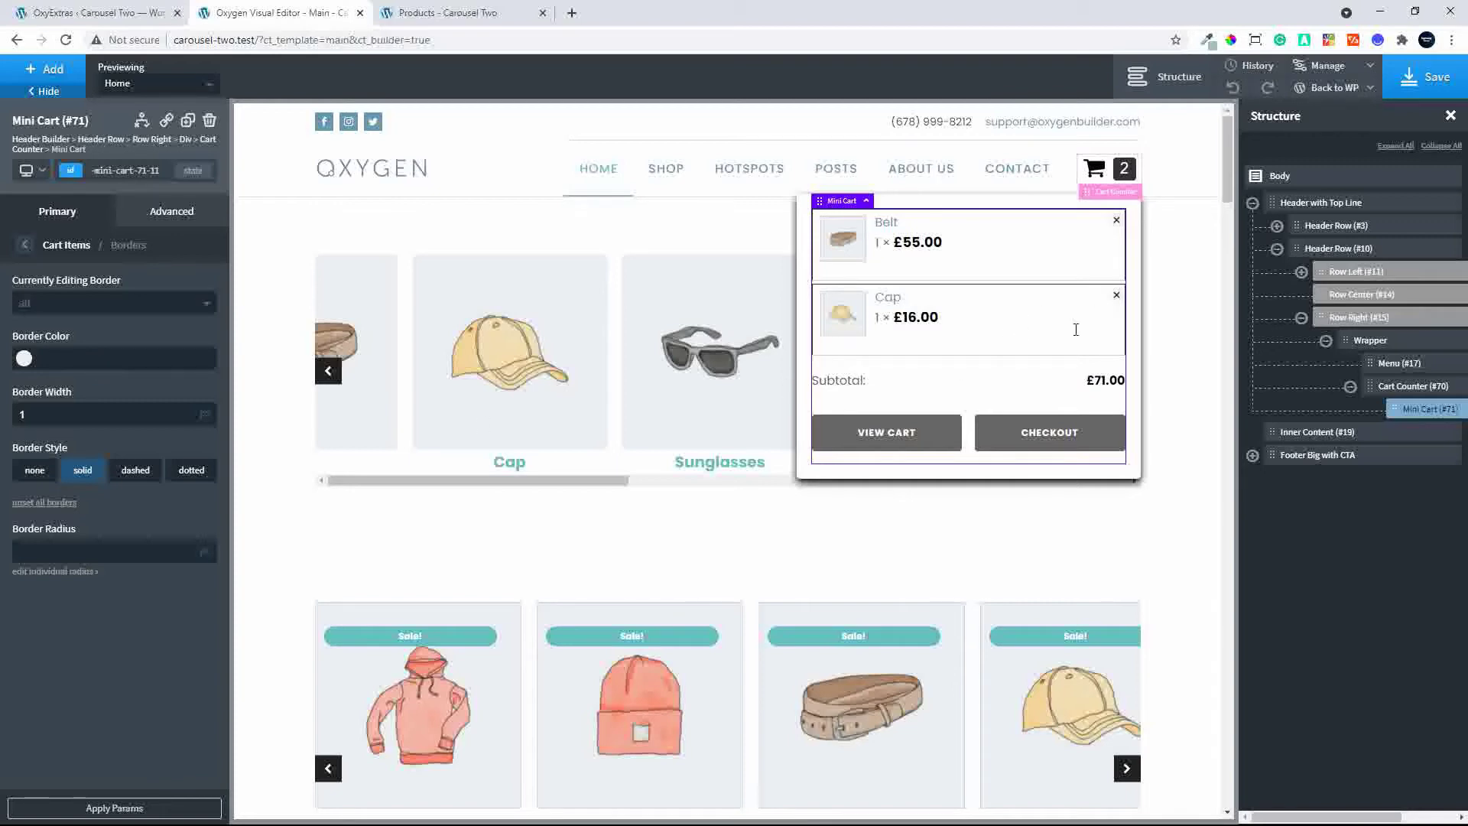
{"action": "type", "text": "#ddd"}
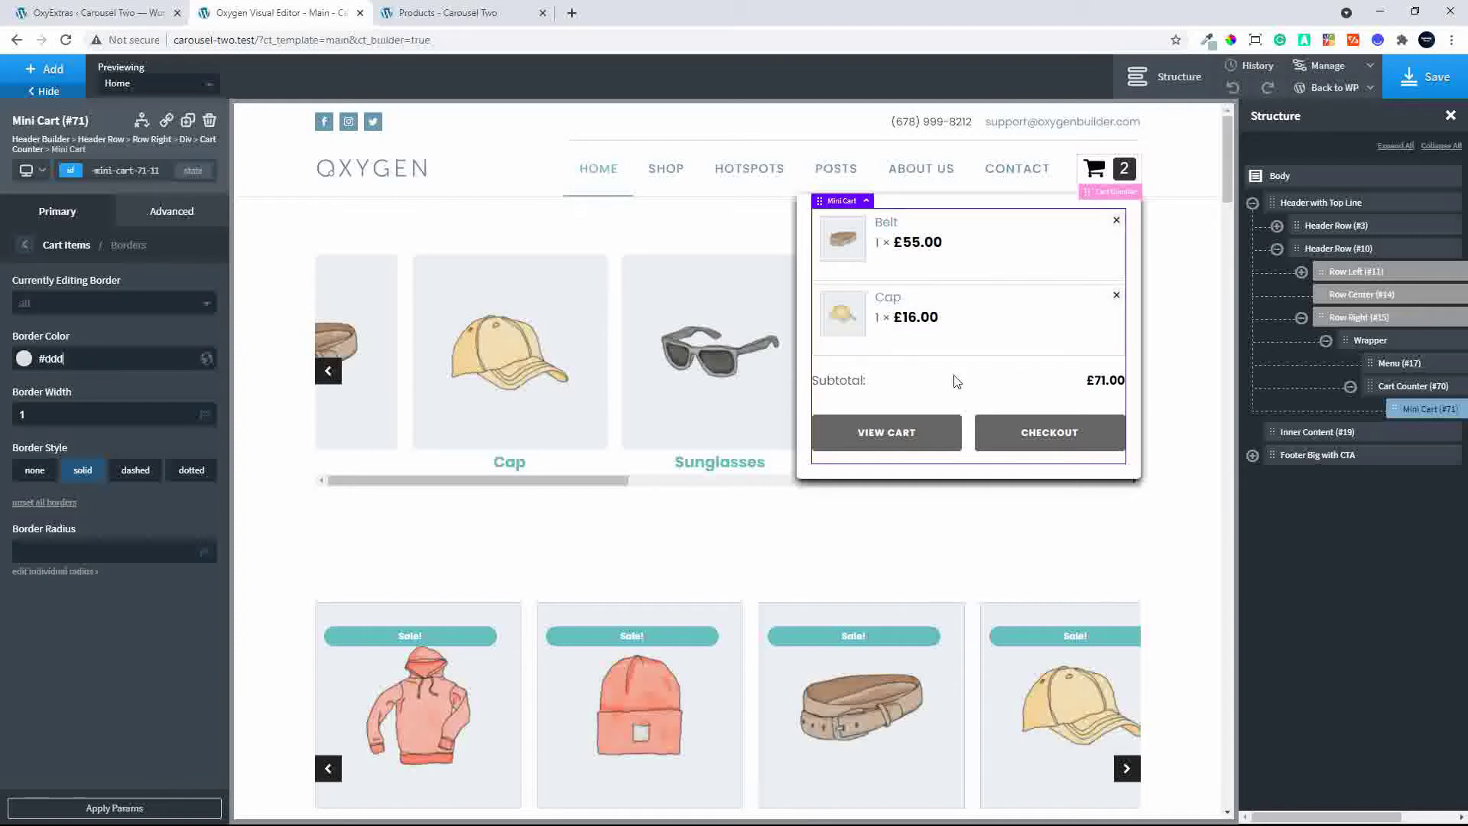
{"action": "left_click", "coordinate": [1179, 333]}
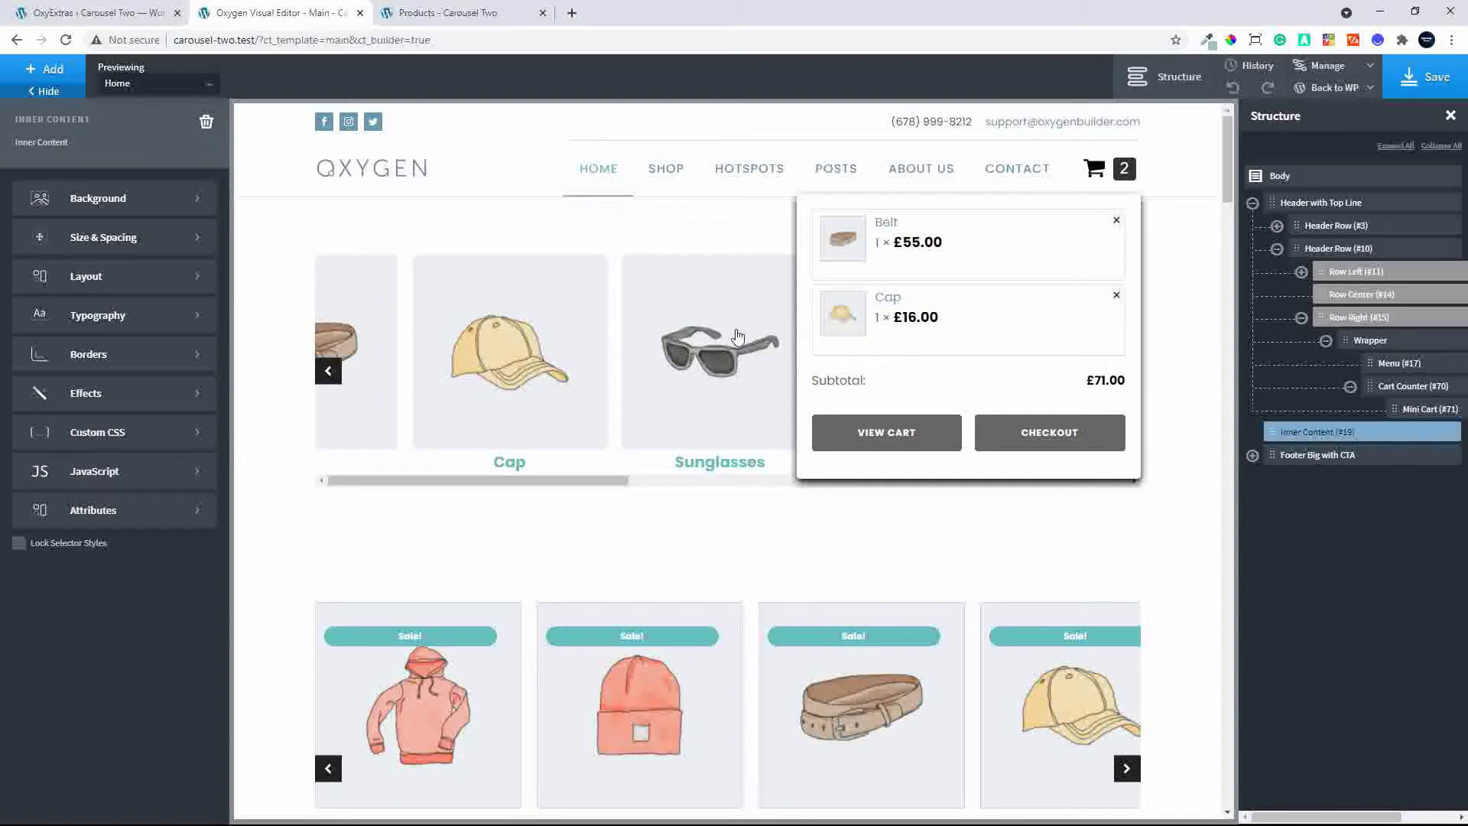
Reselect the mini cart, remove the custom borders from its cart items, and switch border editing to the bottom side.
{"action": "left_click", "coordinate": [950, 335]}
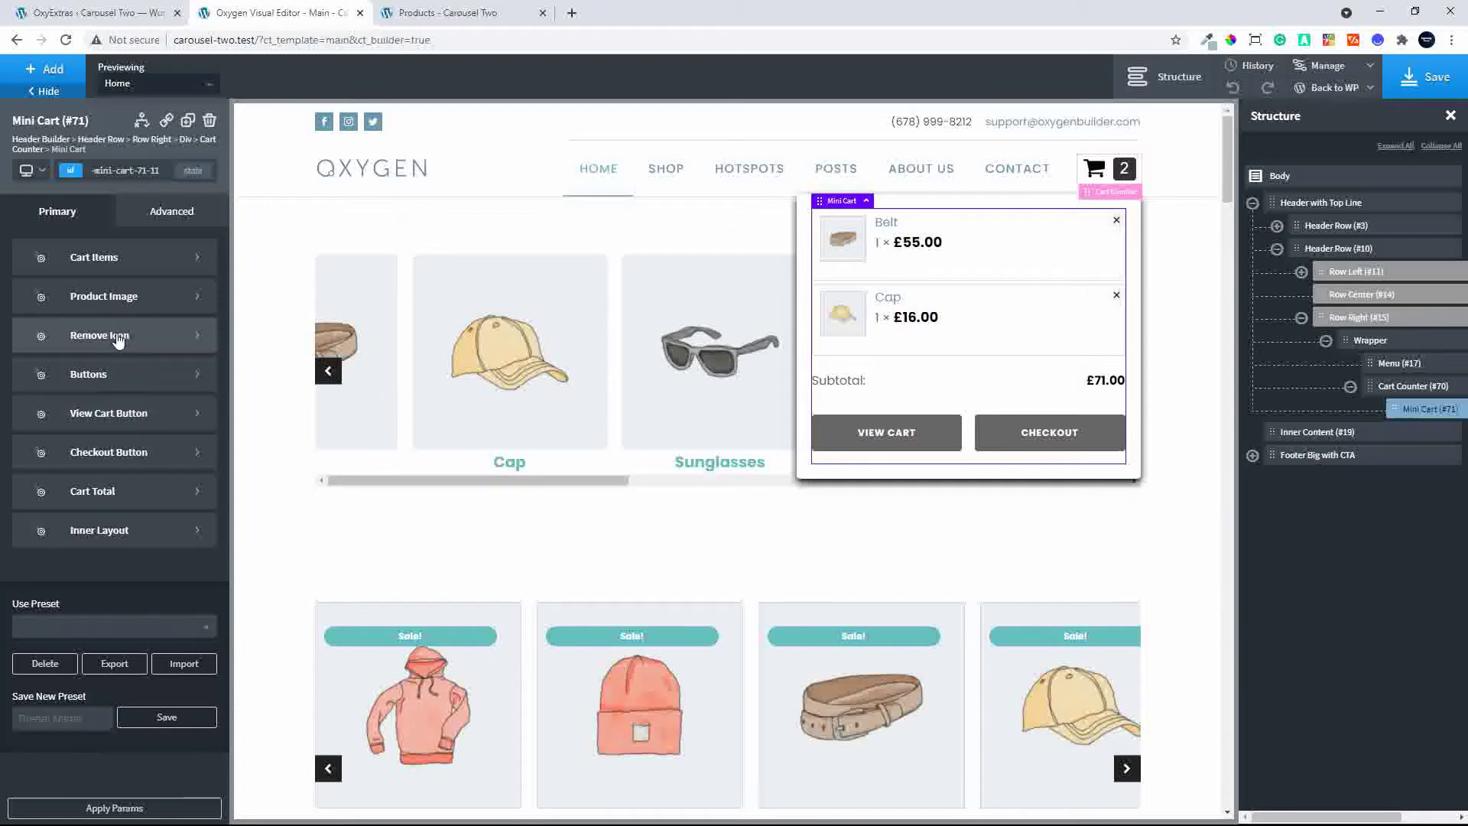
{"action": "left_click", "coordinate": [115, 259]}
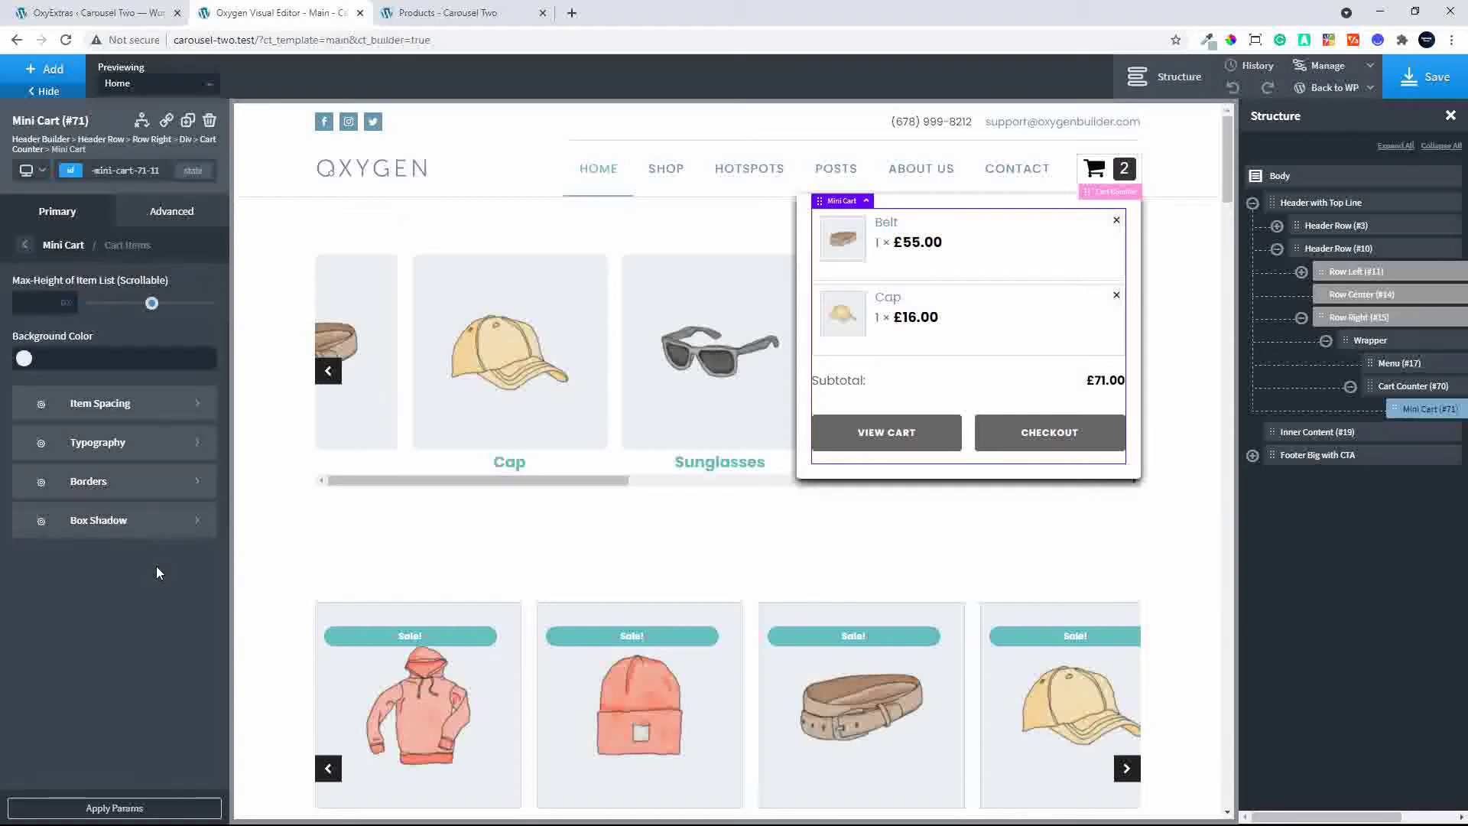
{"action": "left_click", "coordinate": [104, 491]}
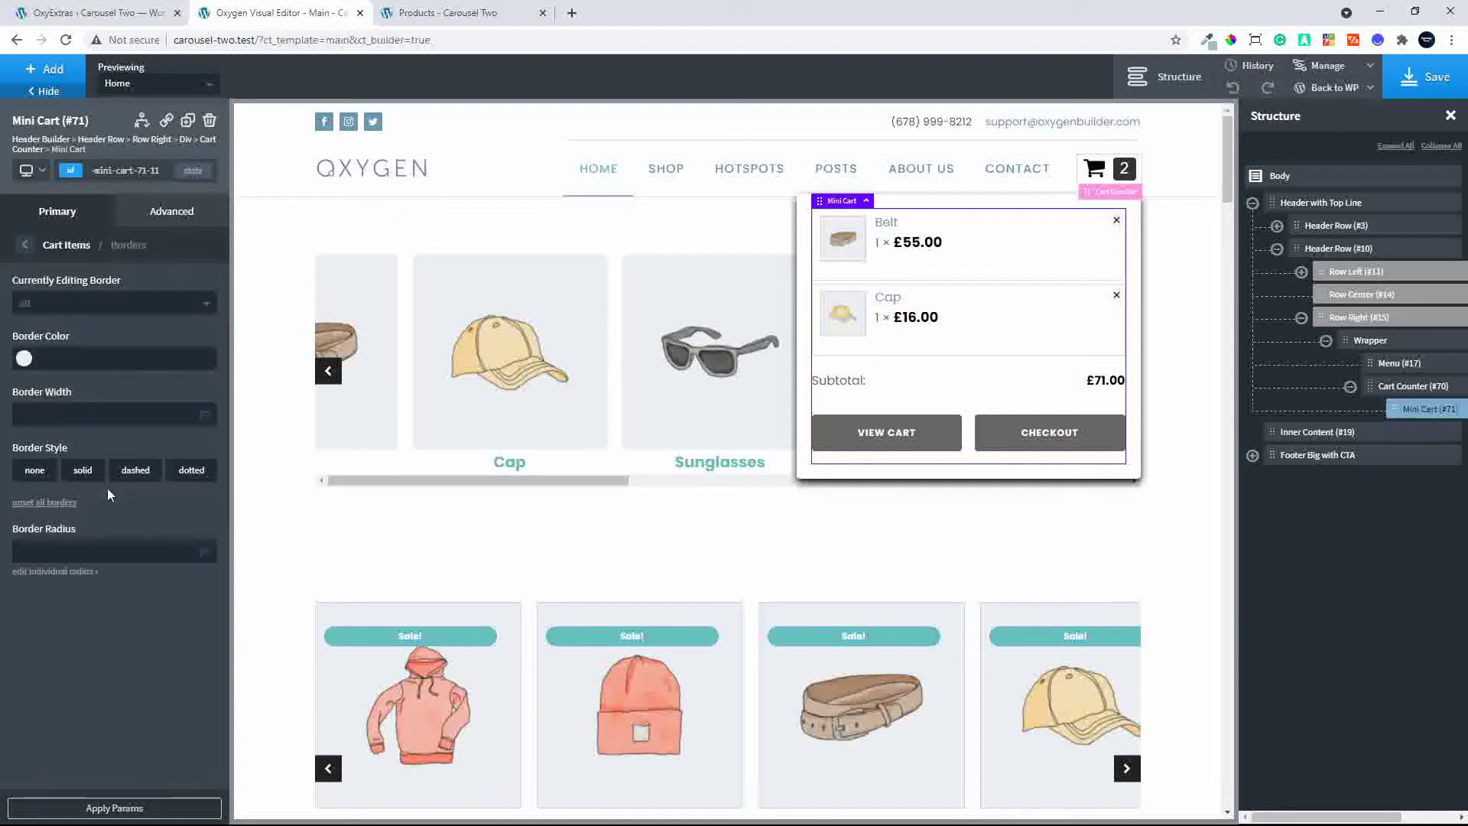
{"action": "left_click", "coordinate": [53, 503]}
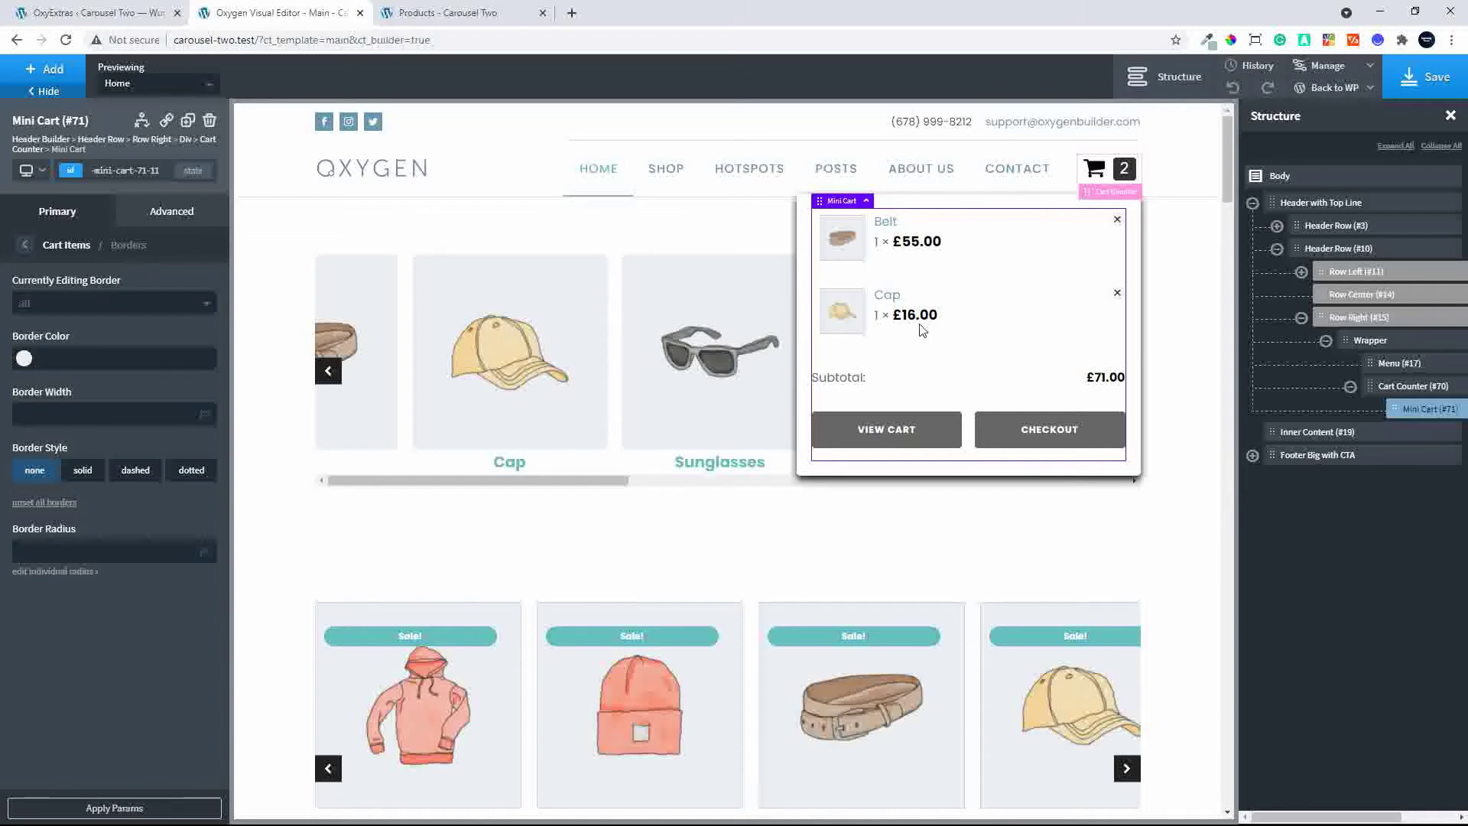
{"action": "left_click", "coordinate": [128, 309]}
{"action": "left_click", "coordinate": [61, 392]}
{"action": "left_click", "coordinate": [42, 480]}
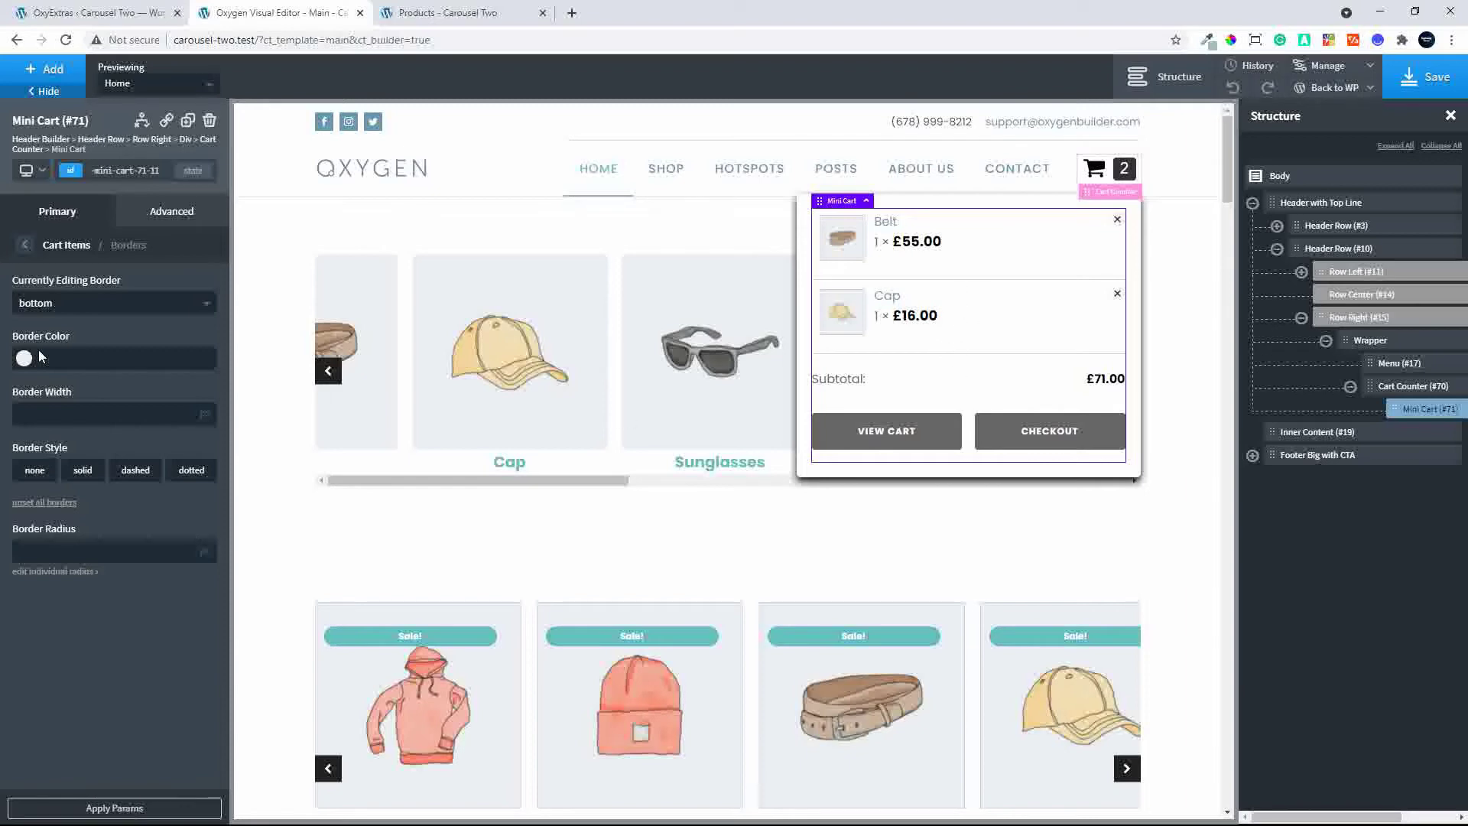
Set the bottom padding of the cart items to 0.
{"action": "left_click", "coordinate": [24, 246]}
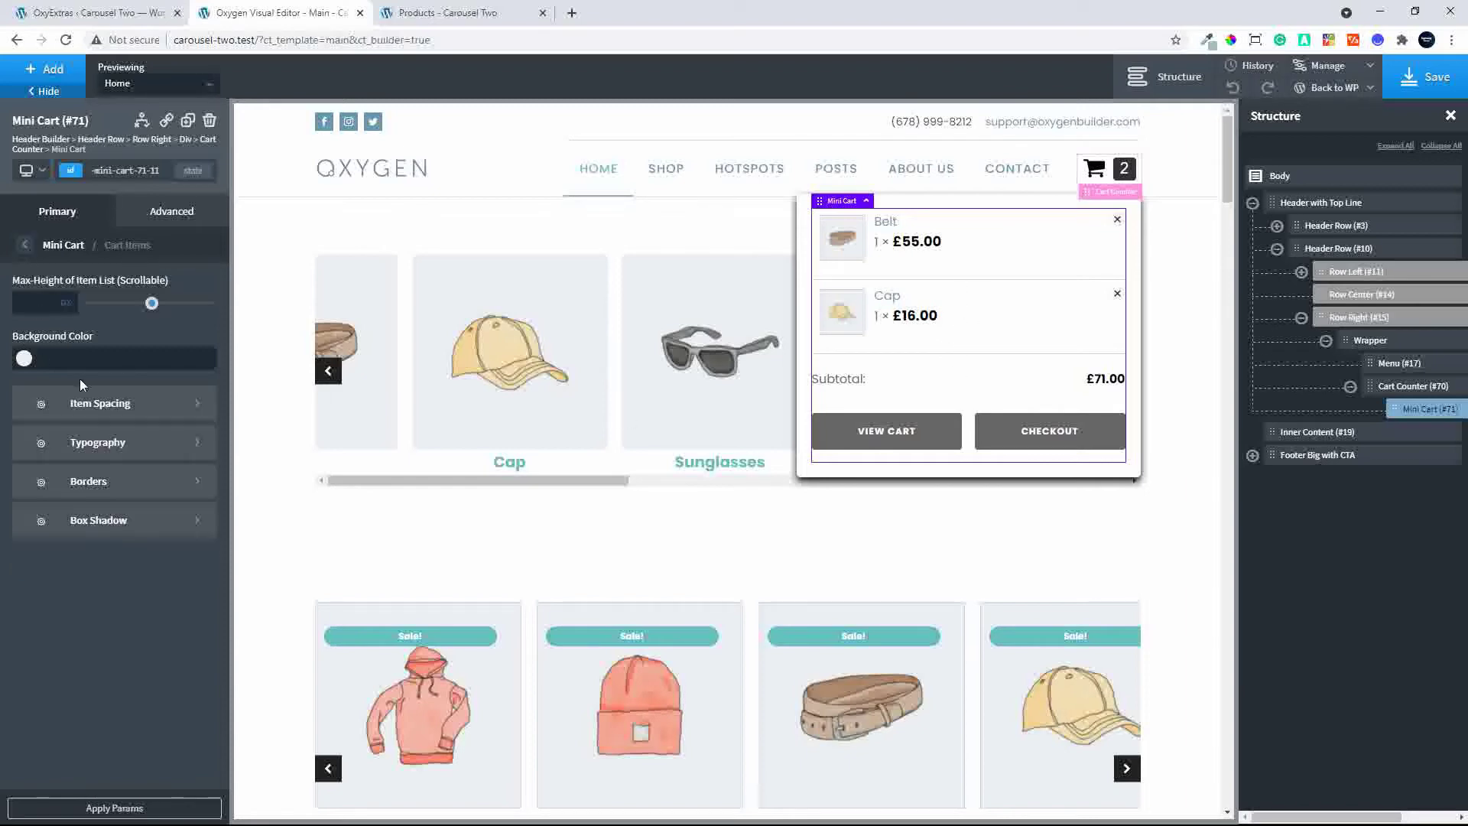
{"action": "left_click", "coordinate": [134, 399]}
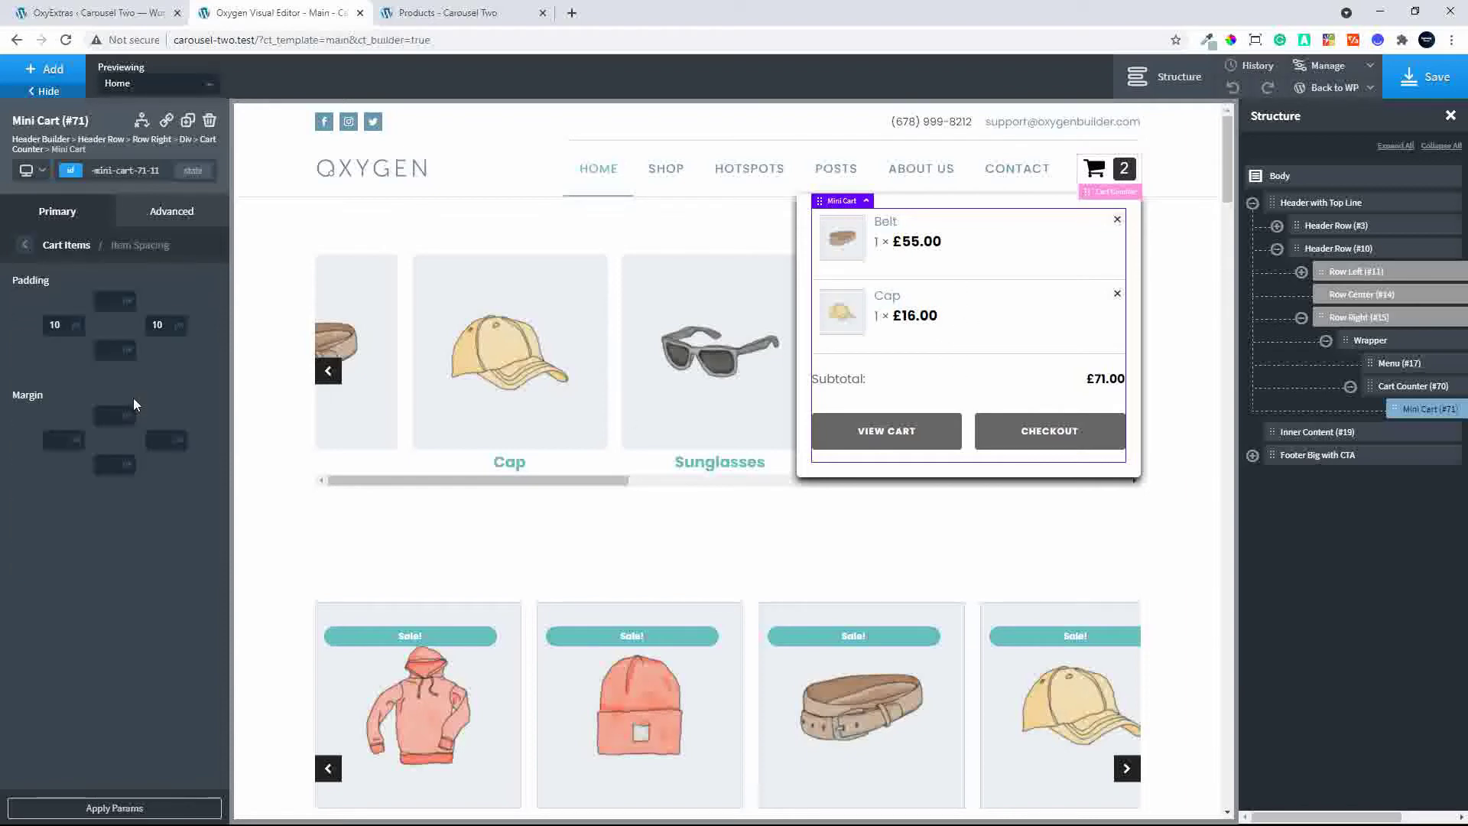
{"action": "left_click", "coordinate": [113, 347]}
{"action": "type", "text": "0"}
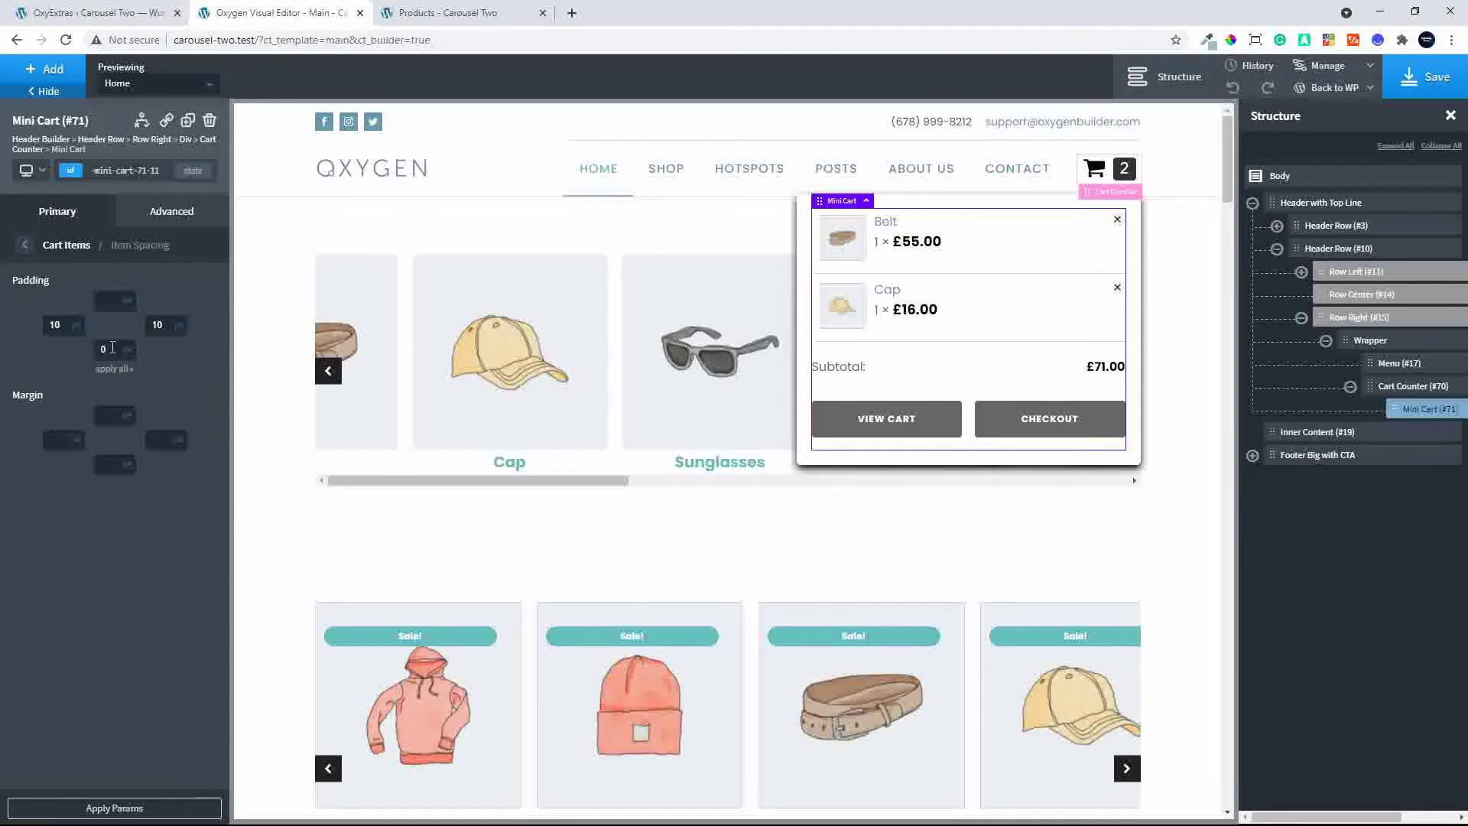
Set the top padding of the cart items to 10, stepping it down from a trial value of 20.
{"action": "left_click", "coordinate": [104, 304]}
{"action": "type", "text": "20"}
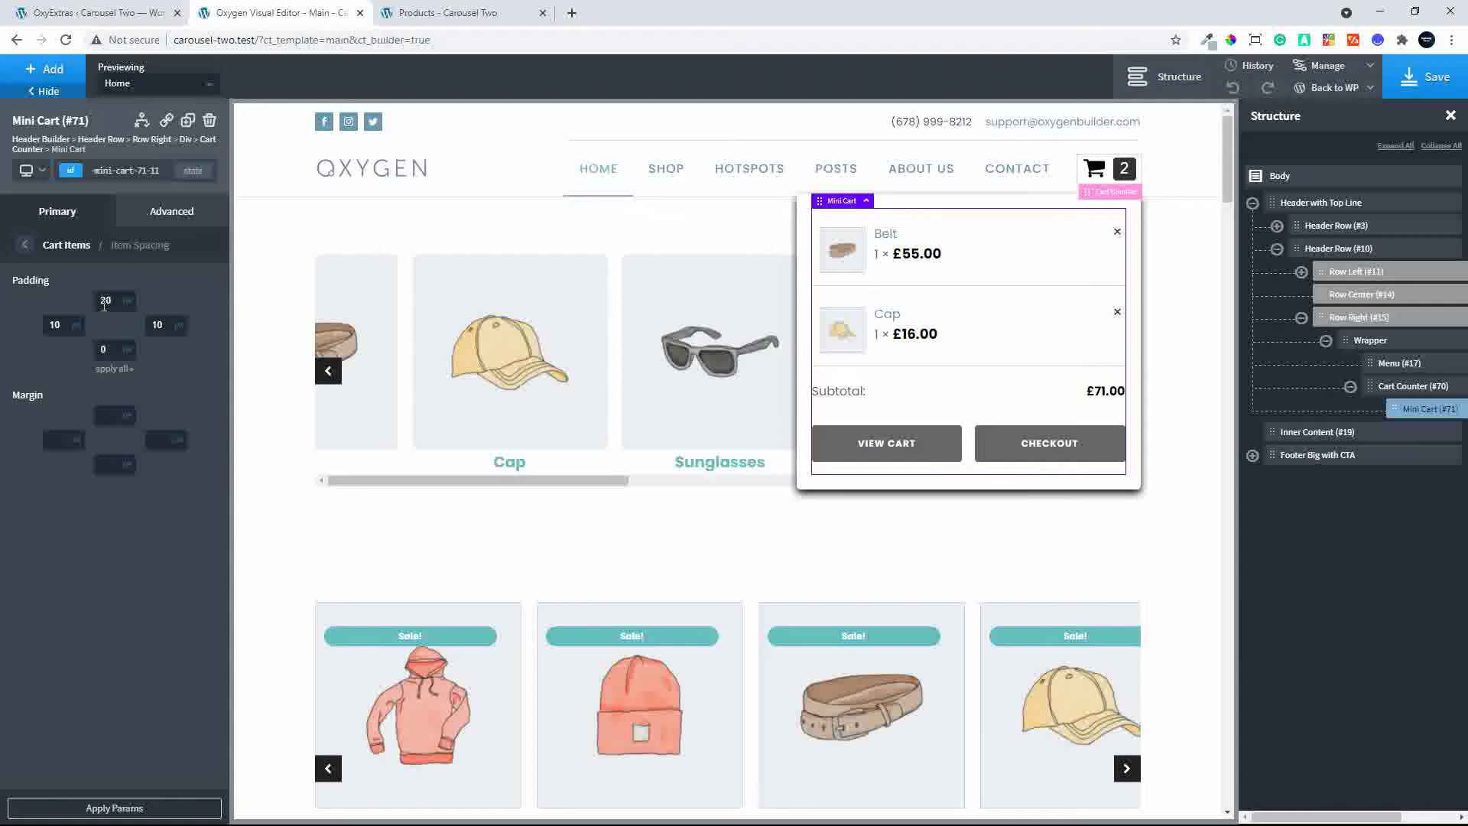
{"action": "key", "text": "Down"}
{"action": "key", "text": "Down"}
{"action": "key", "text": "Down"}
{"action": "key", "text": "Down"}
{"action": "key", "text": "Down"}
{"action": "key", "text": "Down"}
{"action": "key", "text": "Down"}
{"action": "key", "text": "Down"}
{"action": "key", "text": "Down"}
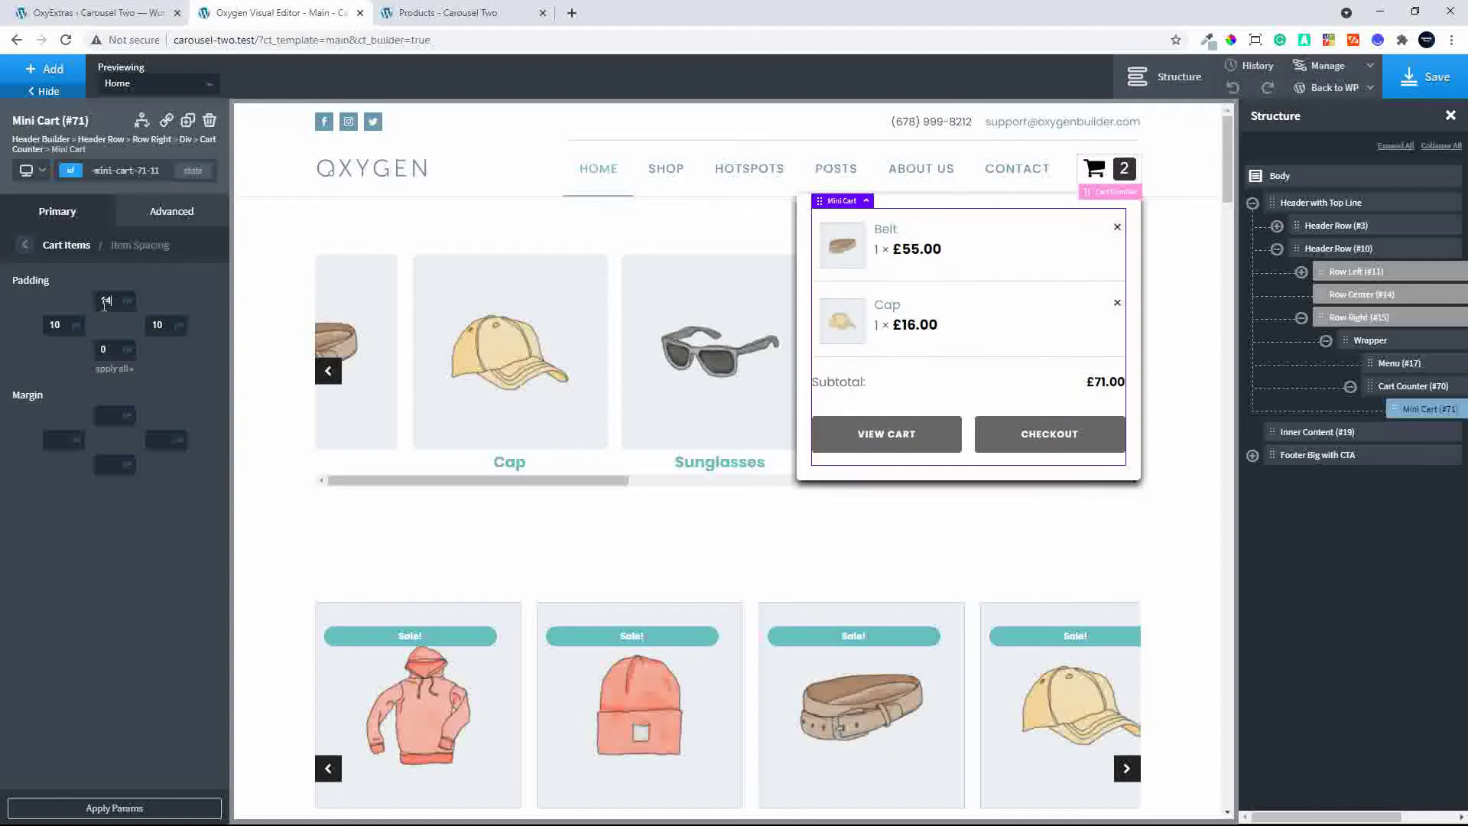
{"action": "key", "text": "Down"}
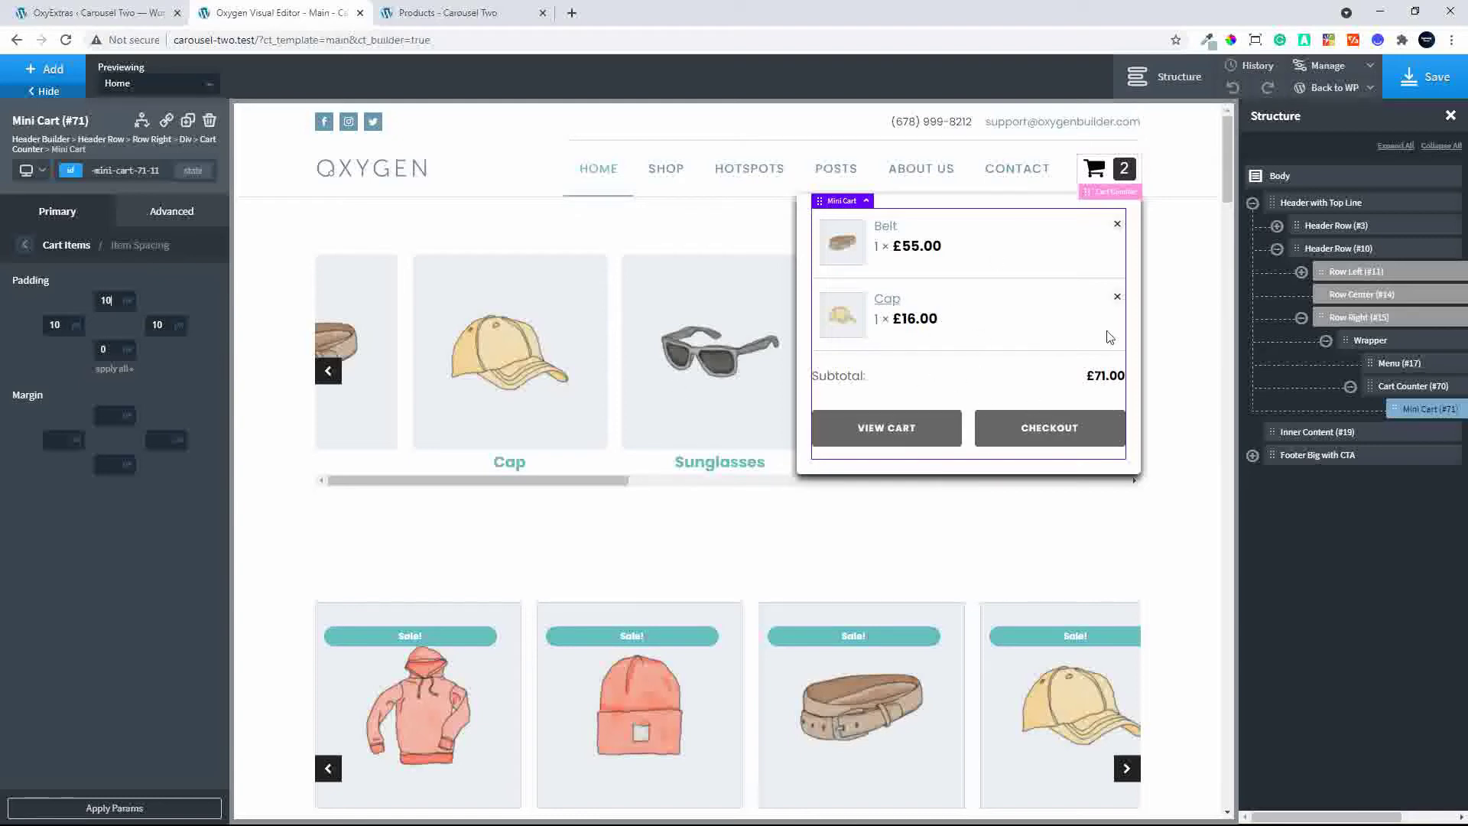
Set the width of the mini cart's product images to 121.
{"action": "left_click", "coordinate": [24, 244]}
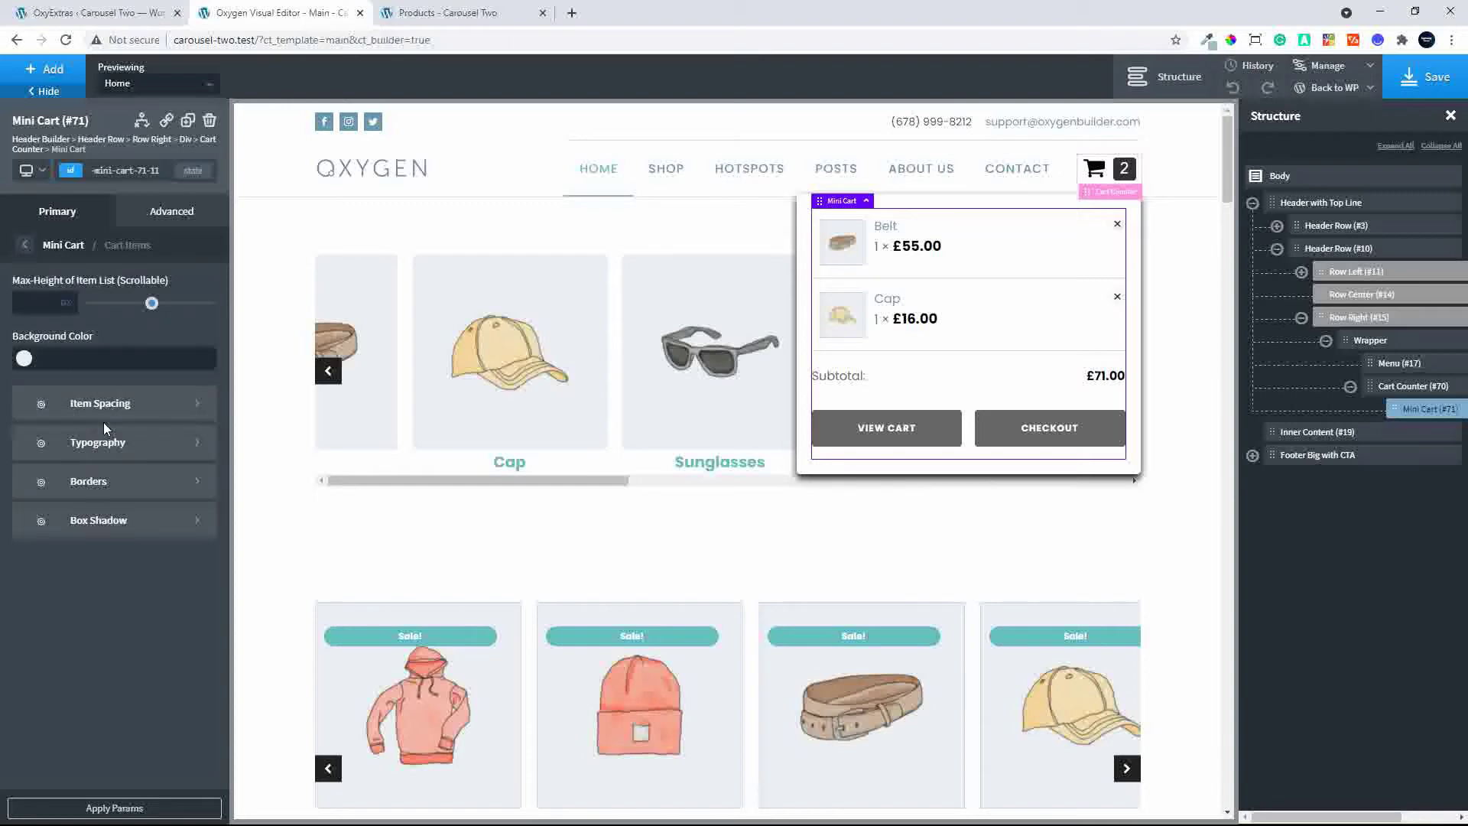
{"action": "left_click", "coordinate": [24, 245]}
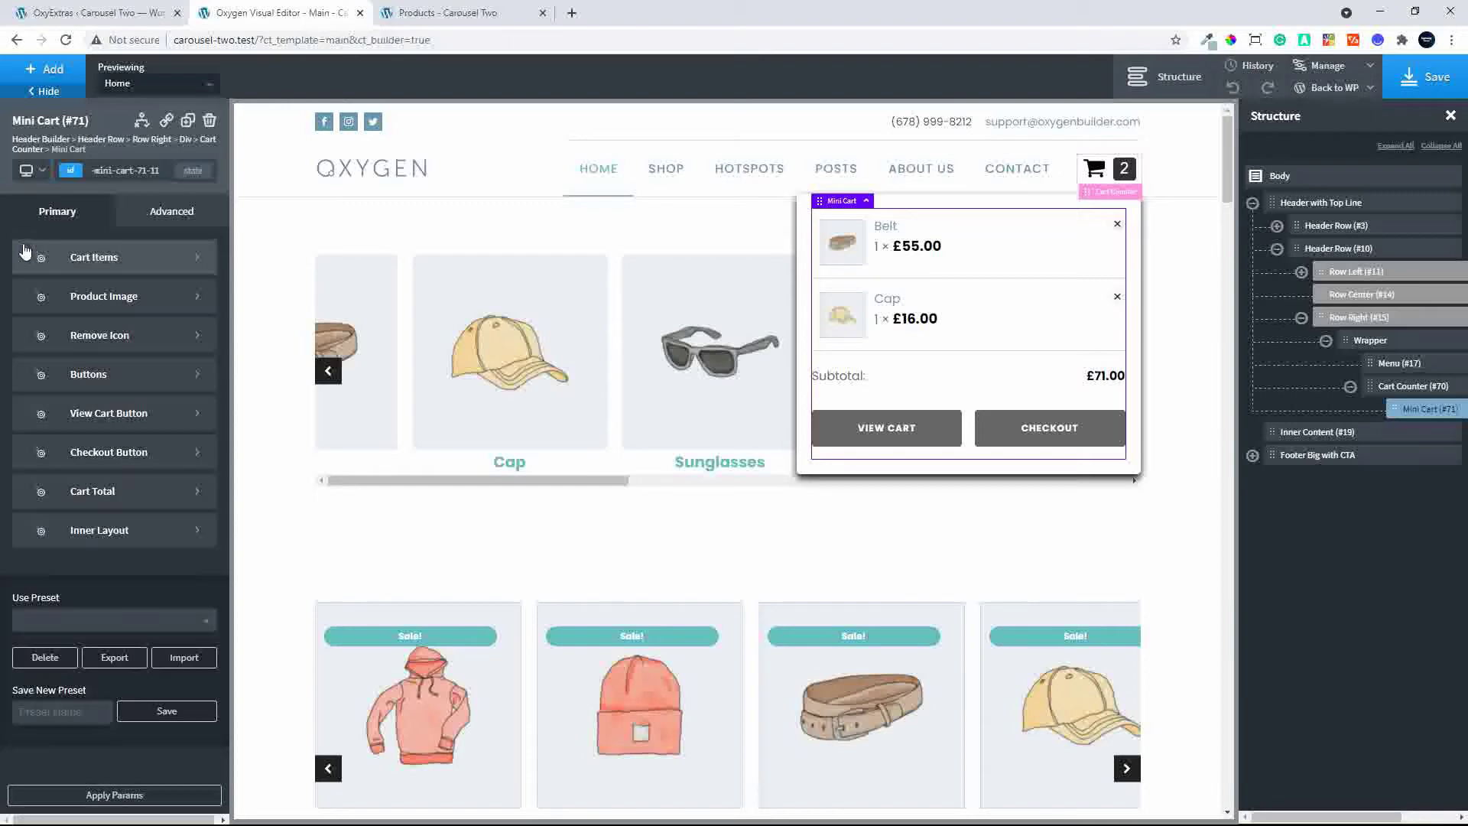
{"action": "left_click", "coordinate": [121, 297]}
{"action": "mouse_move", "coordinate": [107, 417]}
{"action": "left_mouse_down"}
{"action": "mouse_move", "coordinate": [165, 419]}
{"action": "mouse_move", "coordinate": [101, 418]}
{"action": "mouse_move", "coordinate": [141, 420]}
{"action": "mouse_move", "coordinate": [107, 416]}
{"action": "mouse_move", "coordinate": [121, 417]}
{"action": "left_mouse_up"}
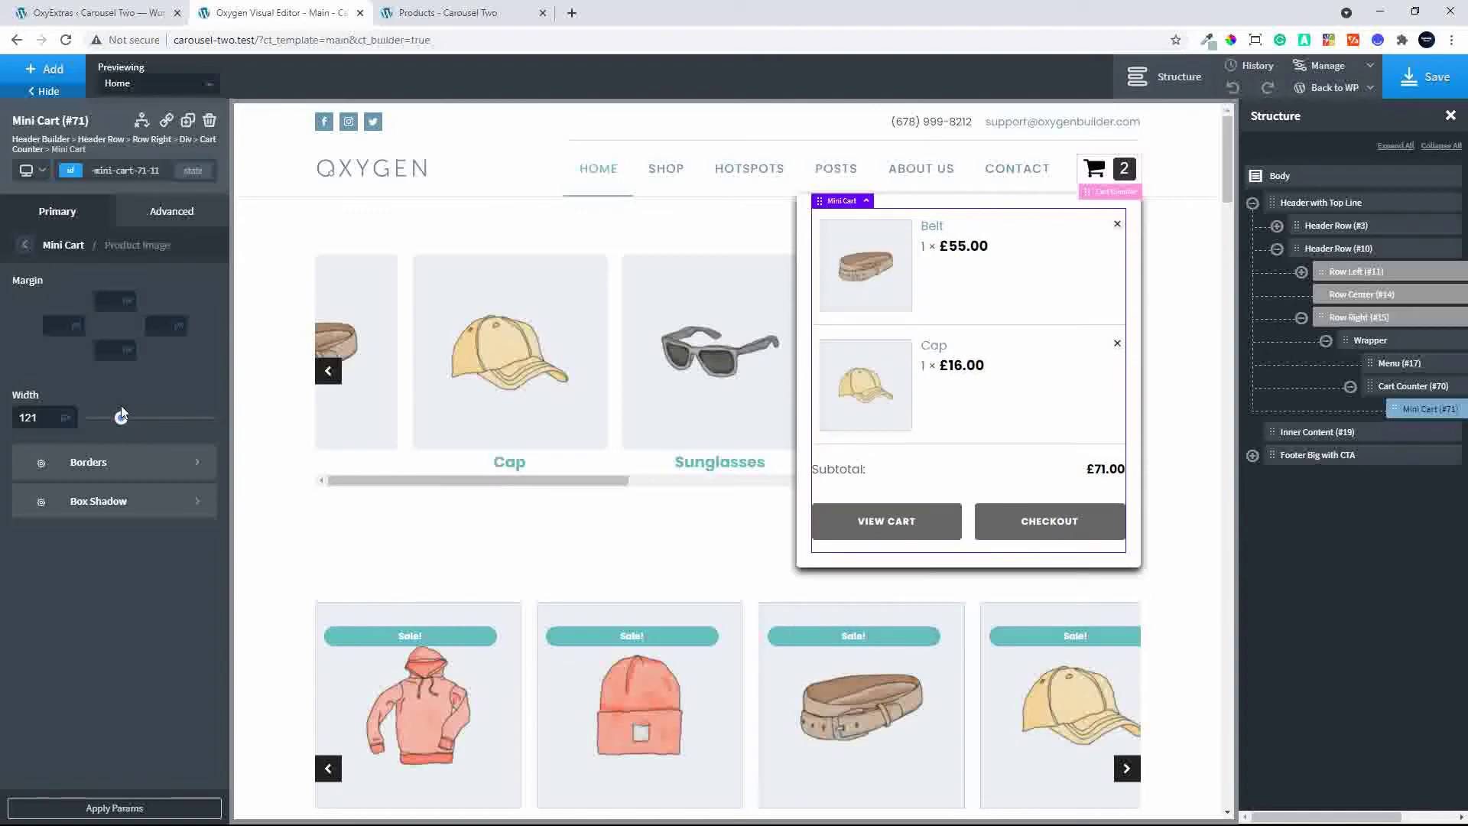
Round the corners of the mini cart's product images with a border radius of 5.
{"action": "left_click", "coordinate": [115, 473]}
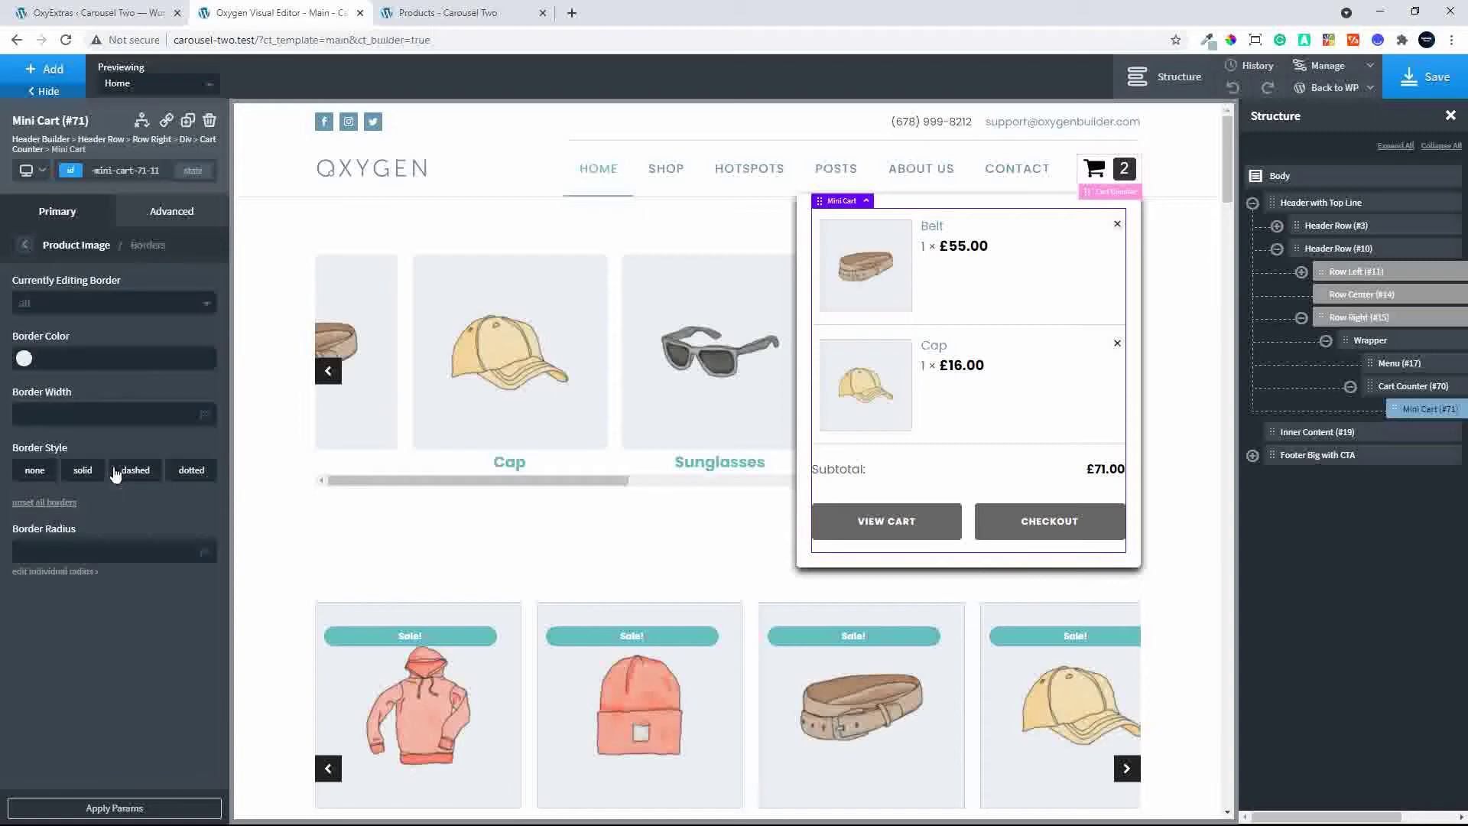
{"action": "left_click", "coordinate": [78, 551]}
{"action": "type", "text": "5"}
{"action": "left_click", "coordinate": [25, 246]}
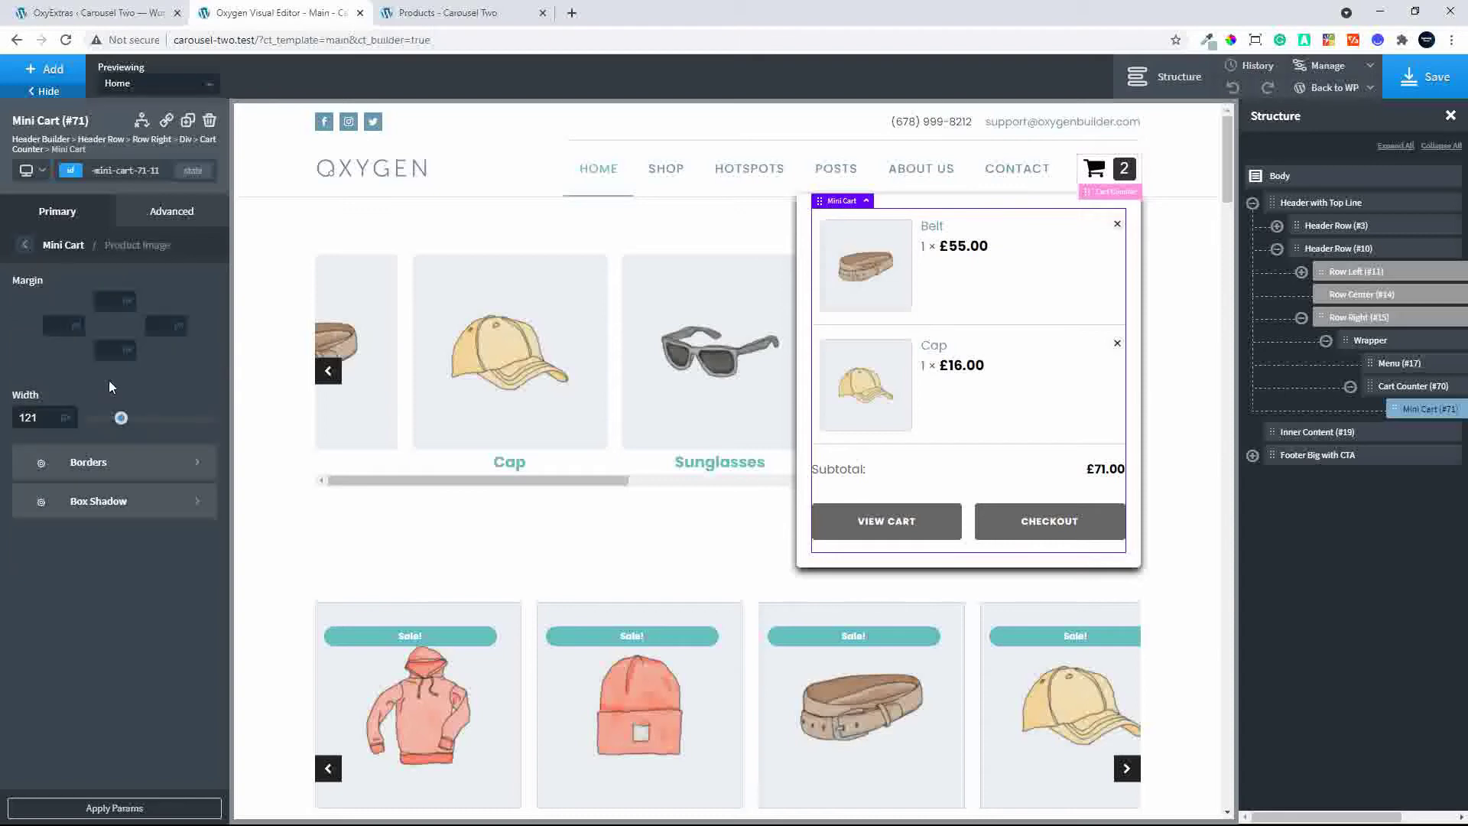
{"action": "left_click", "coordinate": [25, 246]}
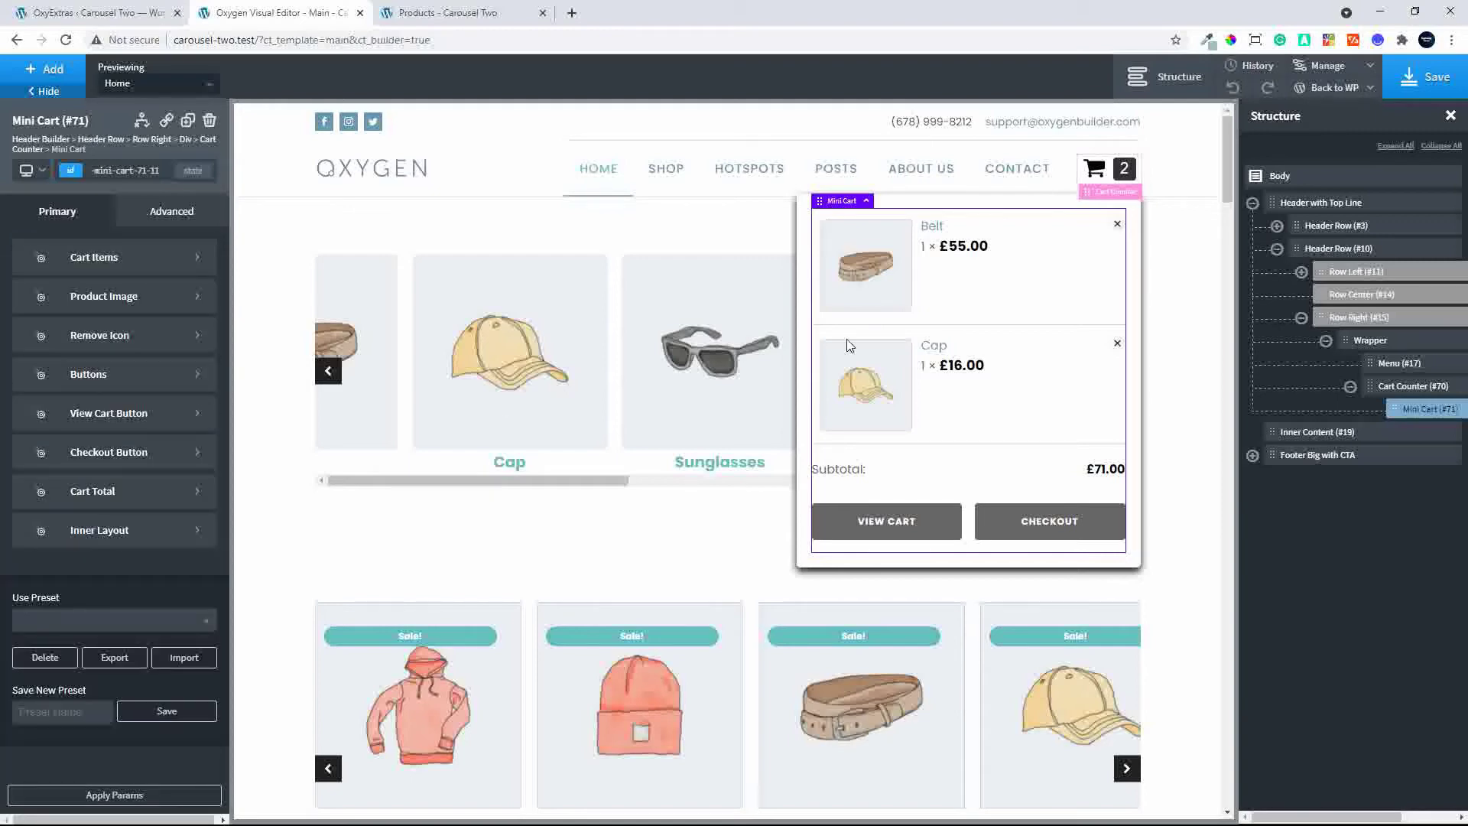
Set the size of the mini cart's remove icon to 40.
{"action": "left_click", "coordinate": [116, 337]}
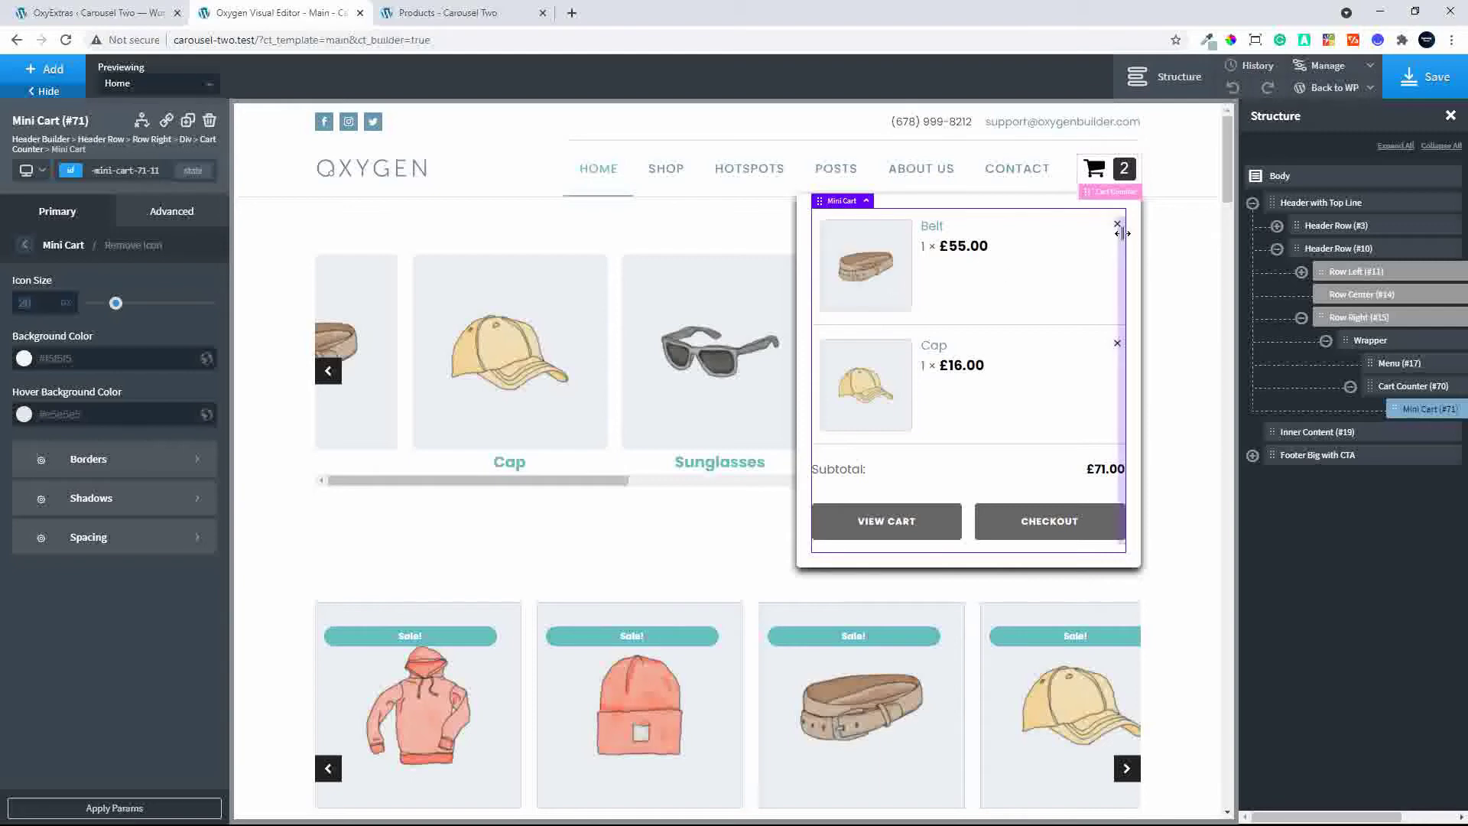
{"action": "left_click", "coordinate": [31, 298]}
{"action": "type", "text": "40"}
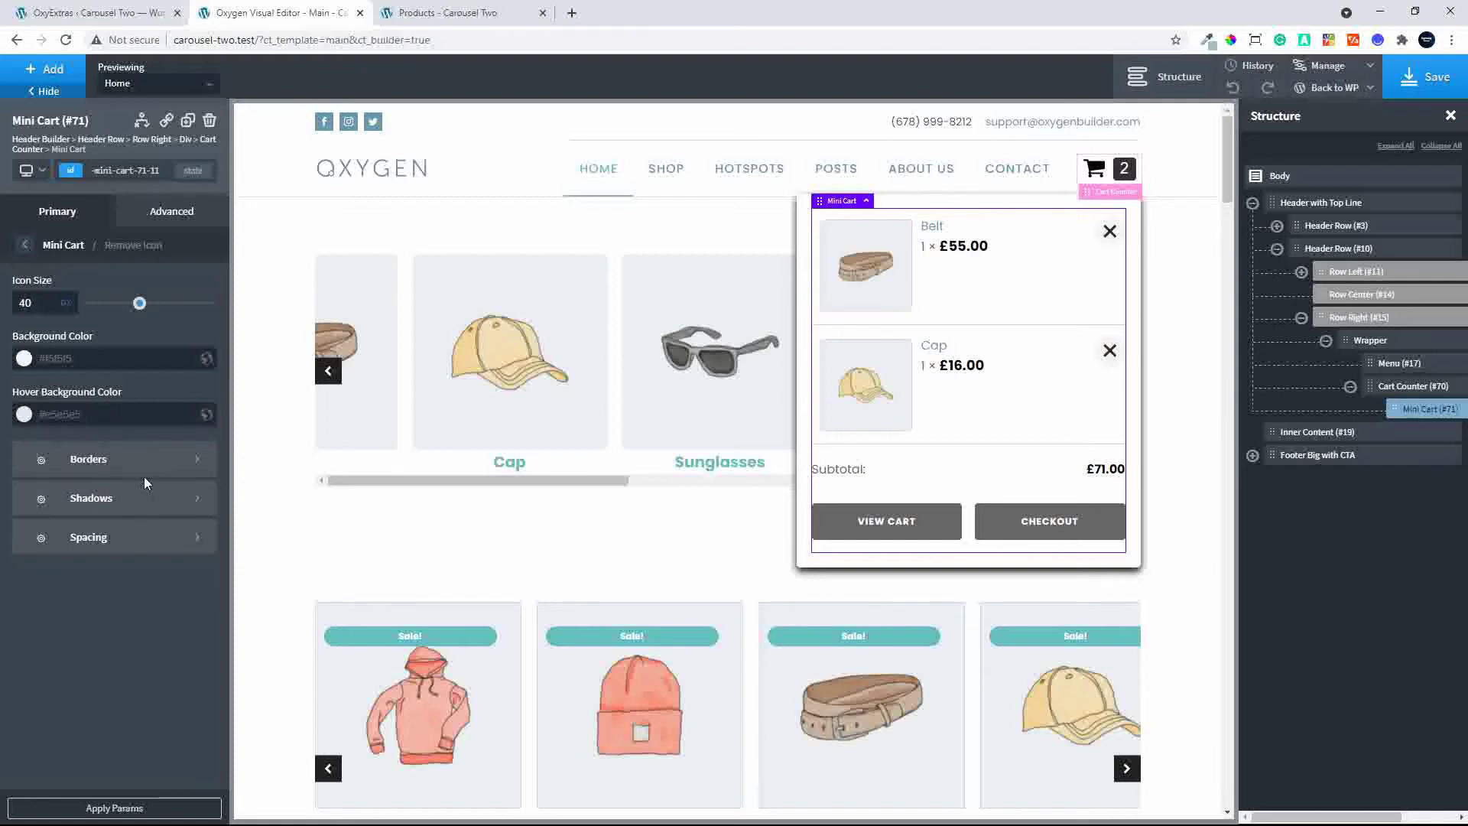
Add a right margin of 10 to the mini cart's remove icon.
{"action": "left_click", "coordinate": [111, 543]}
{"action": "left_click", "coordinate": [161, 322]}
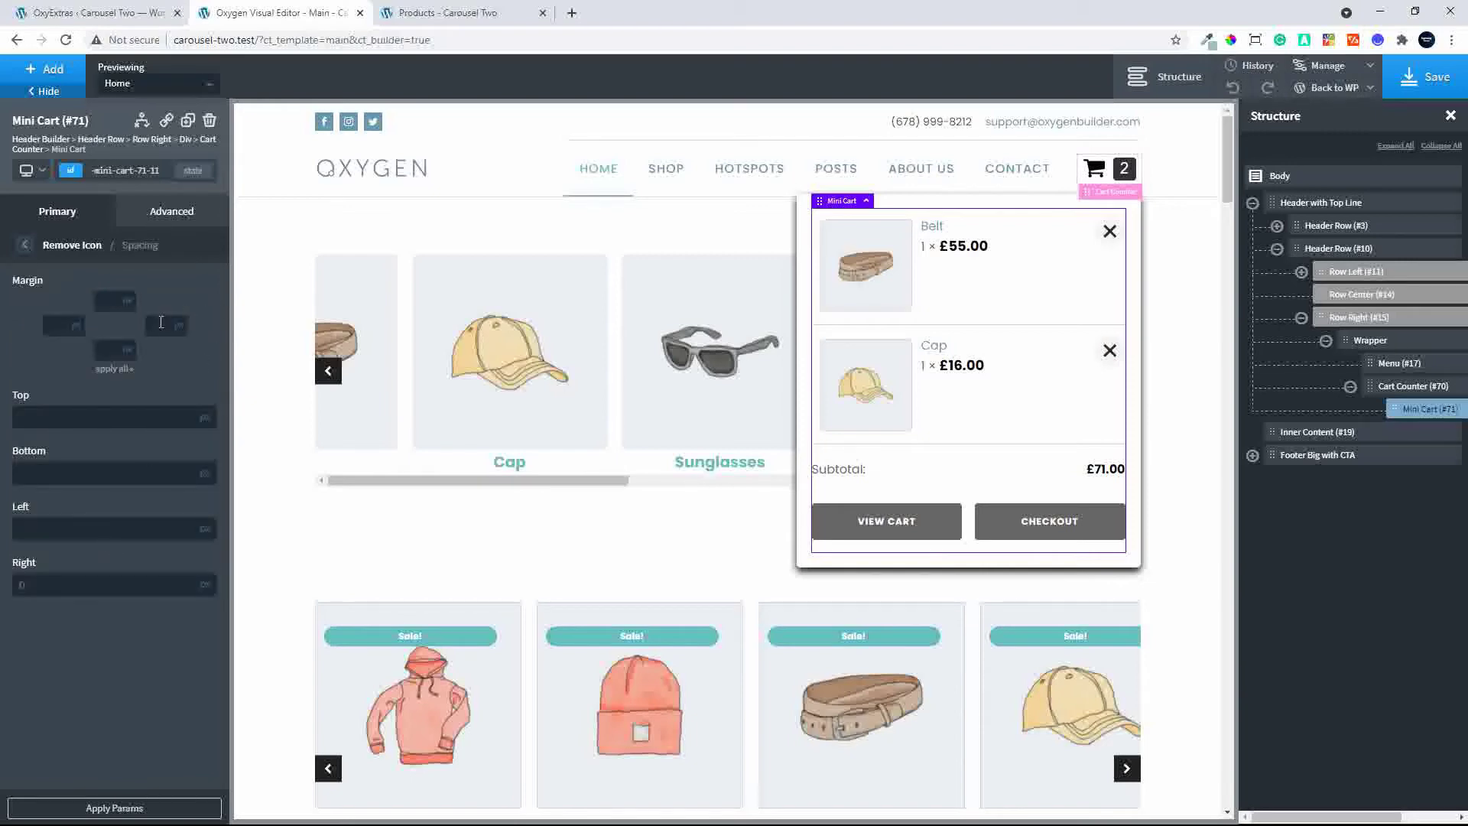
{"action": "type", "text": "10"}
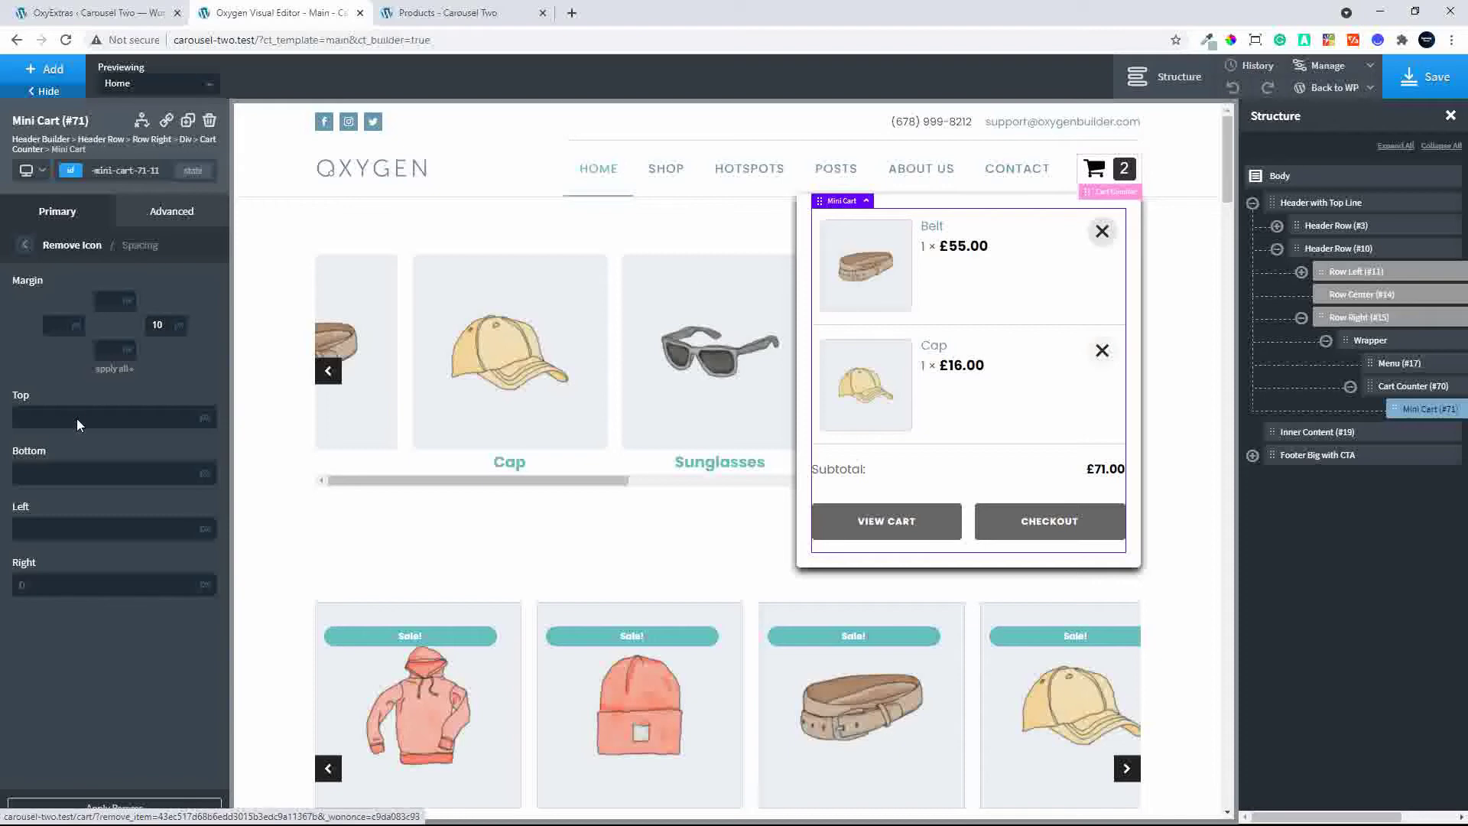
{"action": "left_click", "coordinate": [24, 247]}
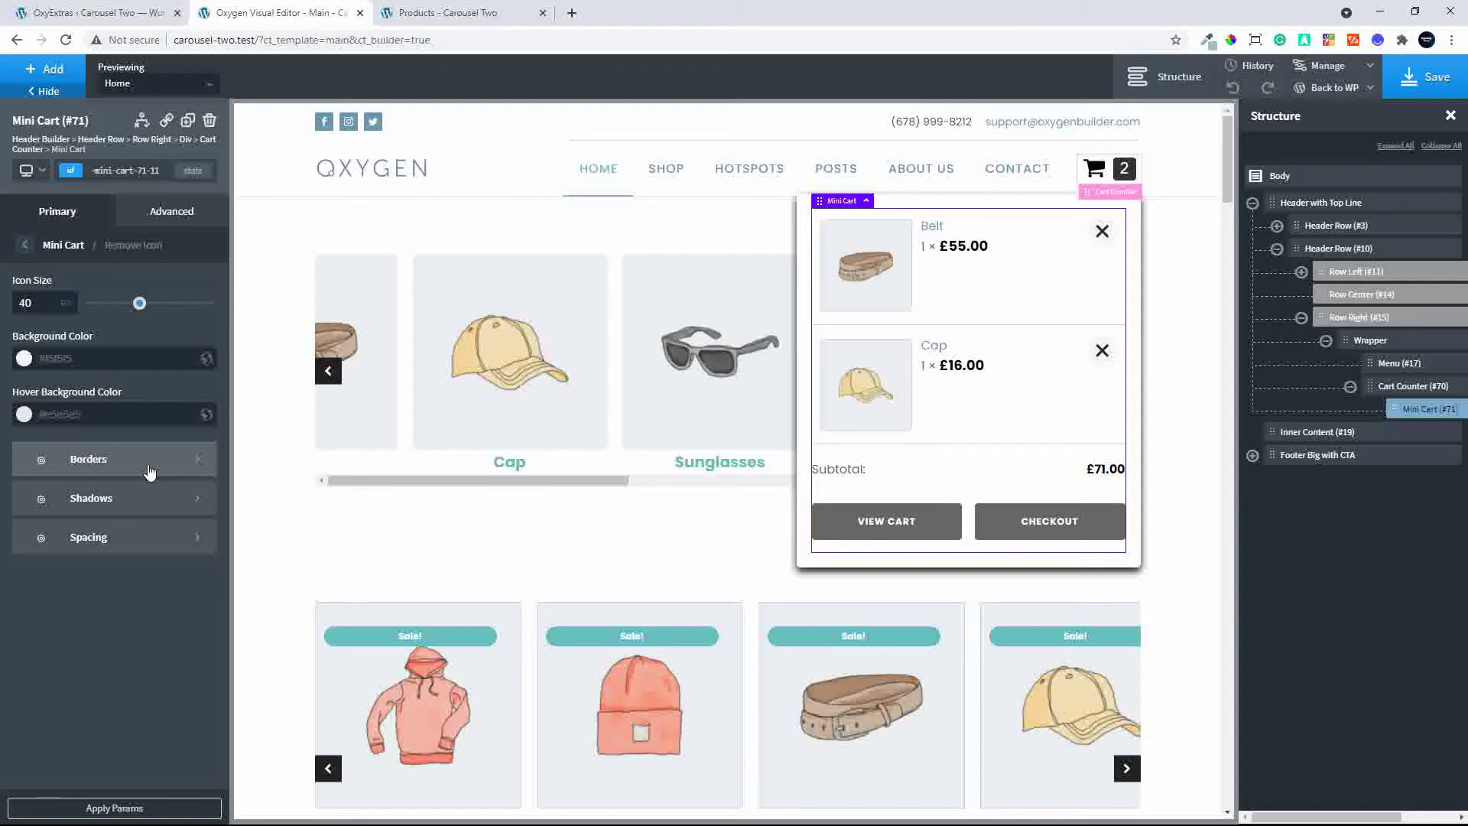
{"action": "left_click", "coordinate": [25, 248]}
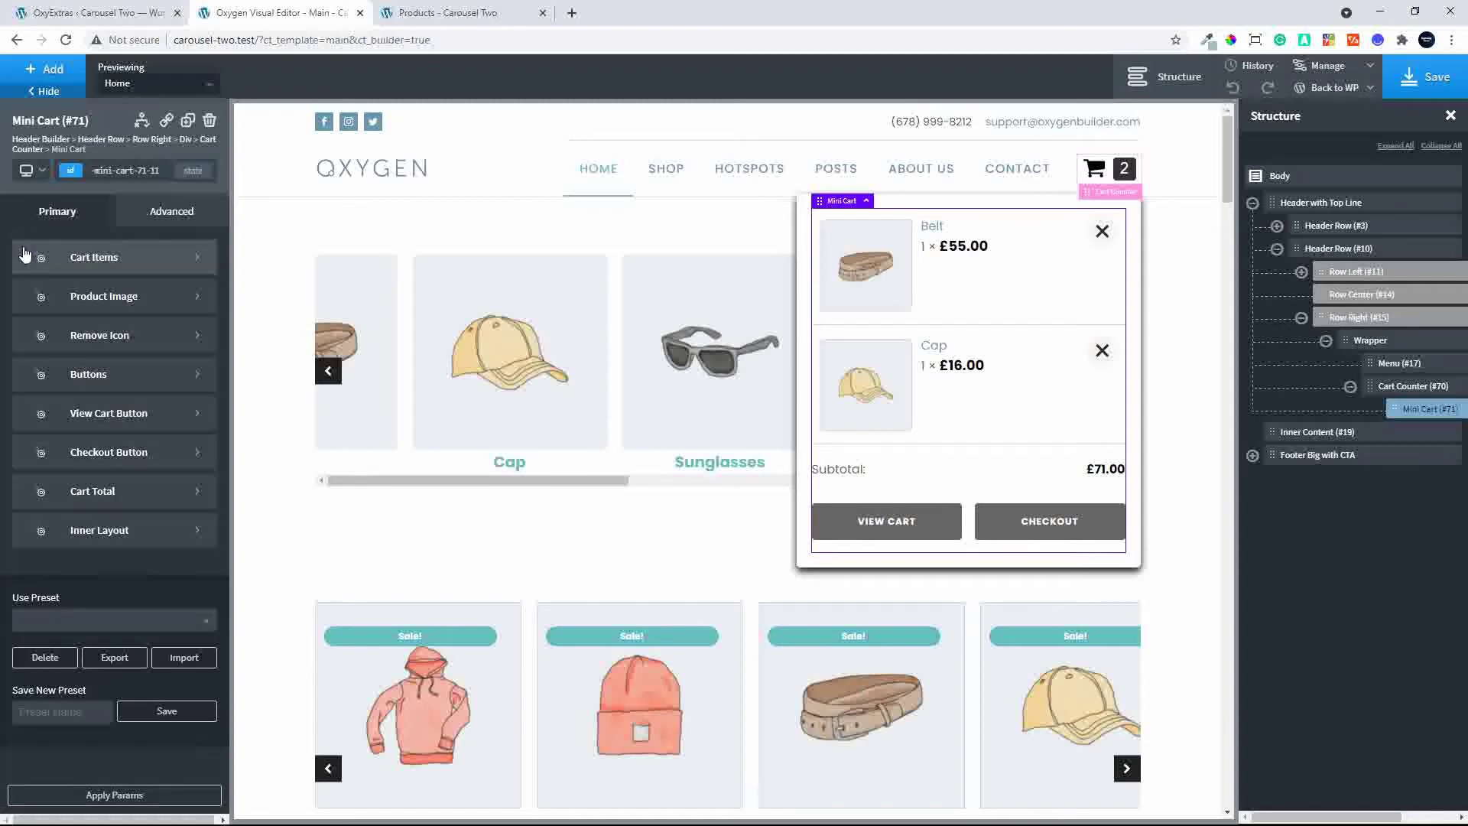
Try the column flex direction on the mini cart buttons and set it back to row.
{"action": "left_click", "coordinate": [139, 374]}
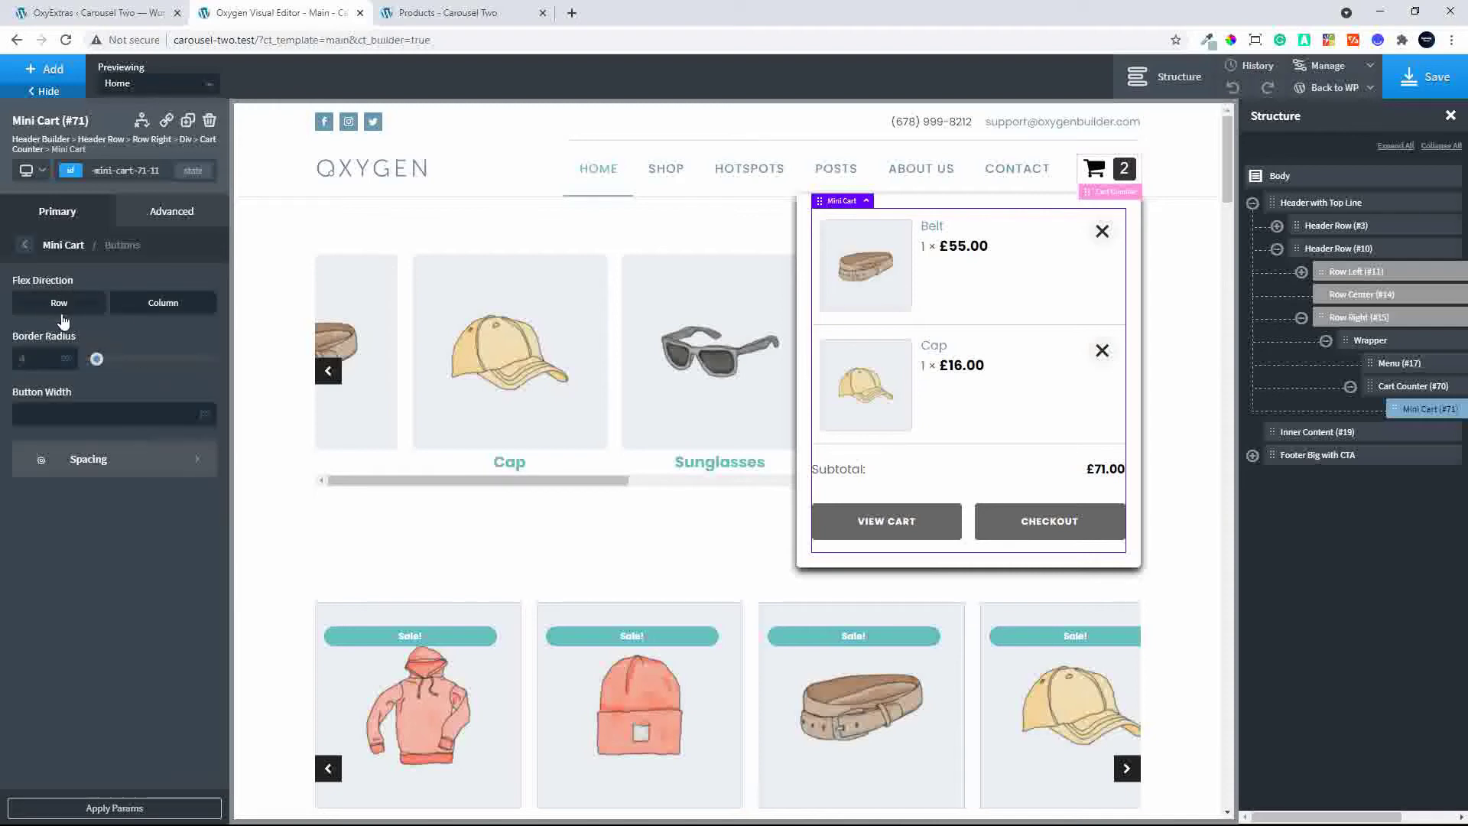
{"action": "left_click", "coordinate": [161, 306]}
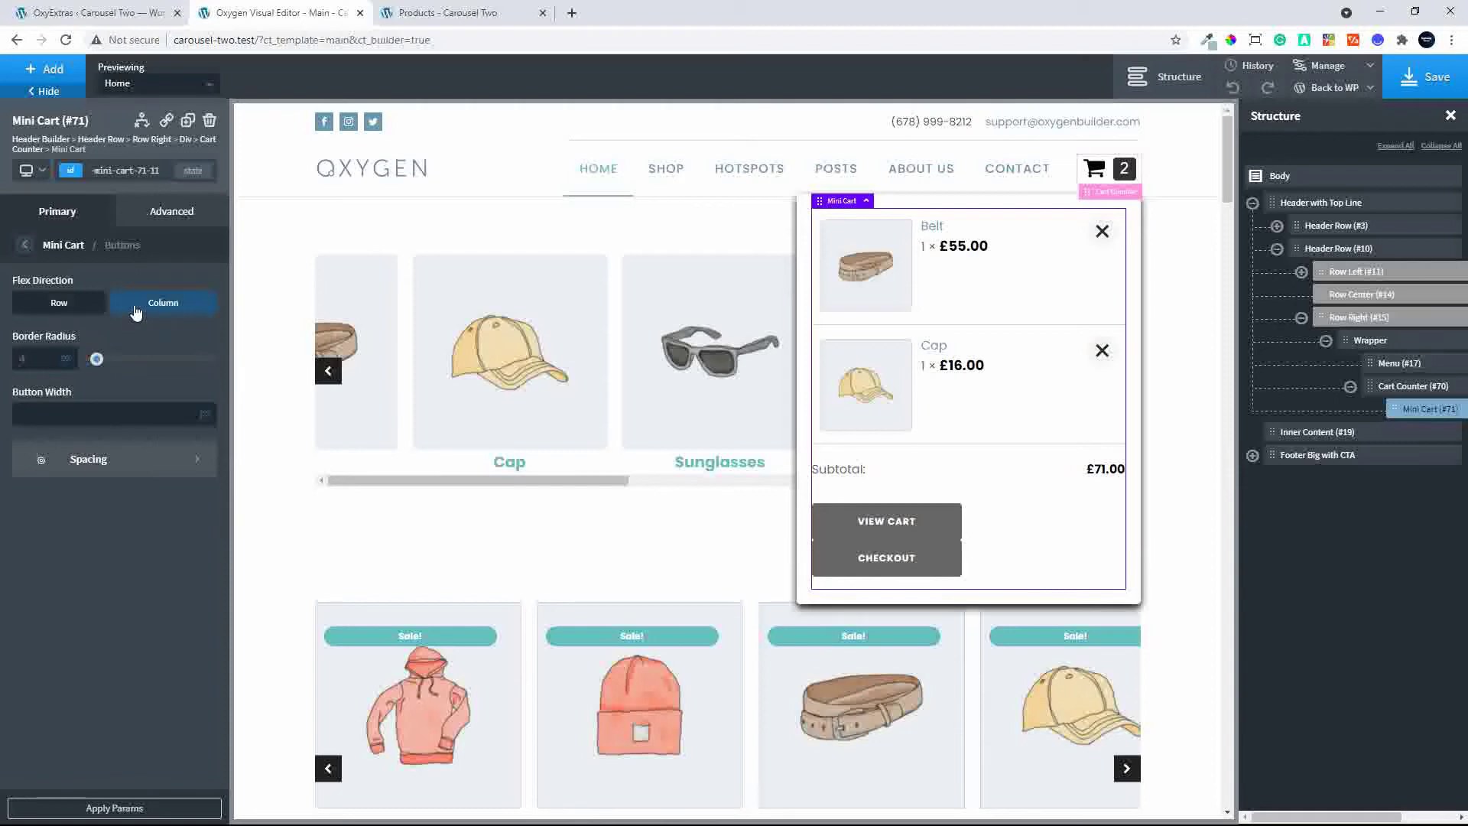
{"action": "left_click", "coordinate": [61, 306]}
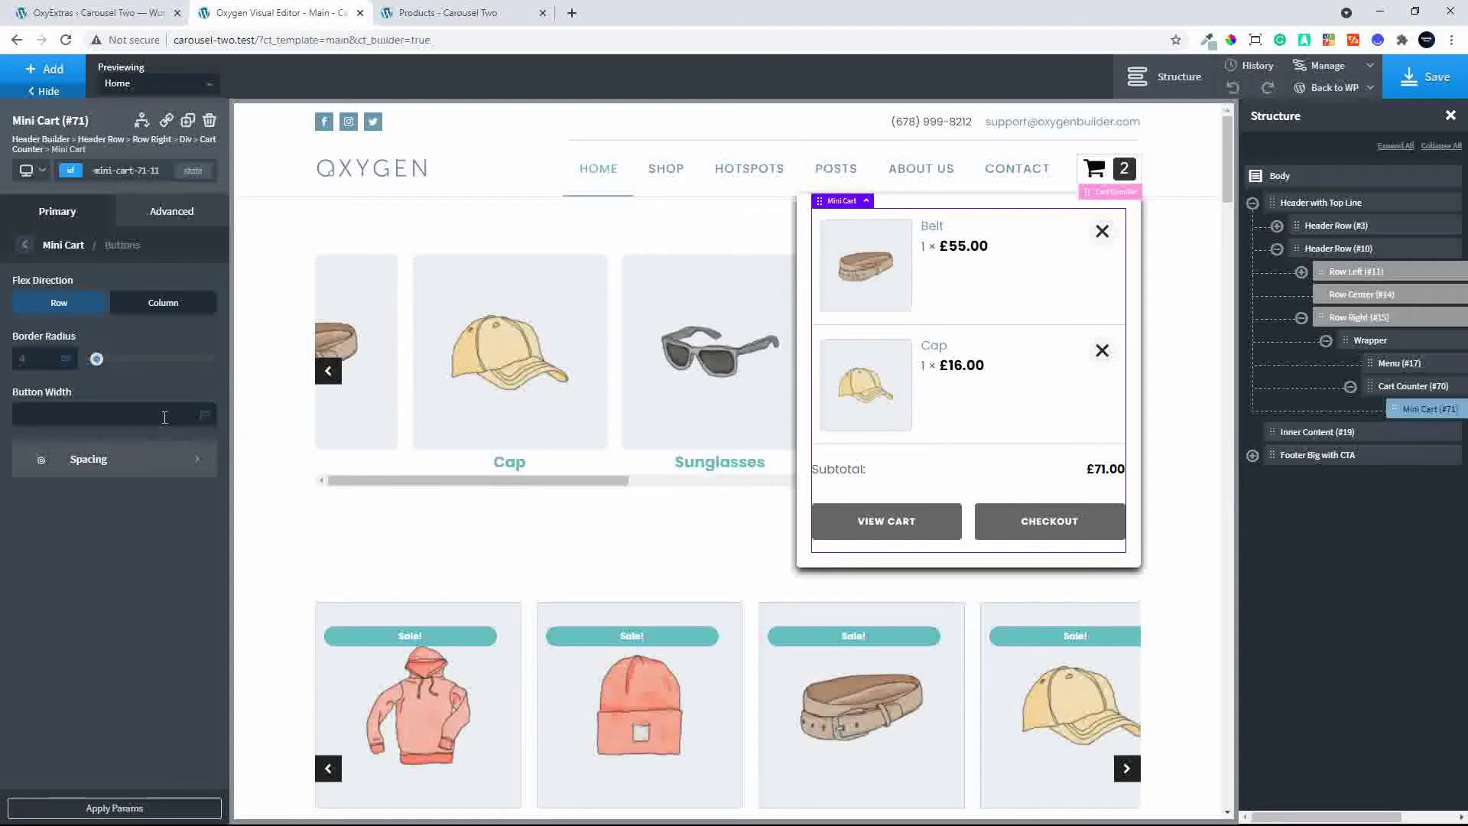
Try top padding of 20 and 40 on the mini cart buttons, and clear the padding value again.
{"action": "left_click", "coordinate": [176, 468]}
{"action": "left_click", "coordinate": [109, 302]}
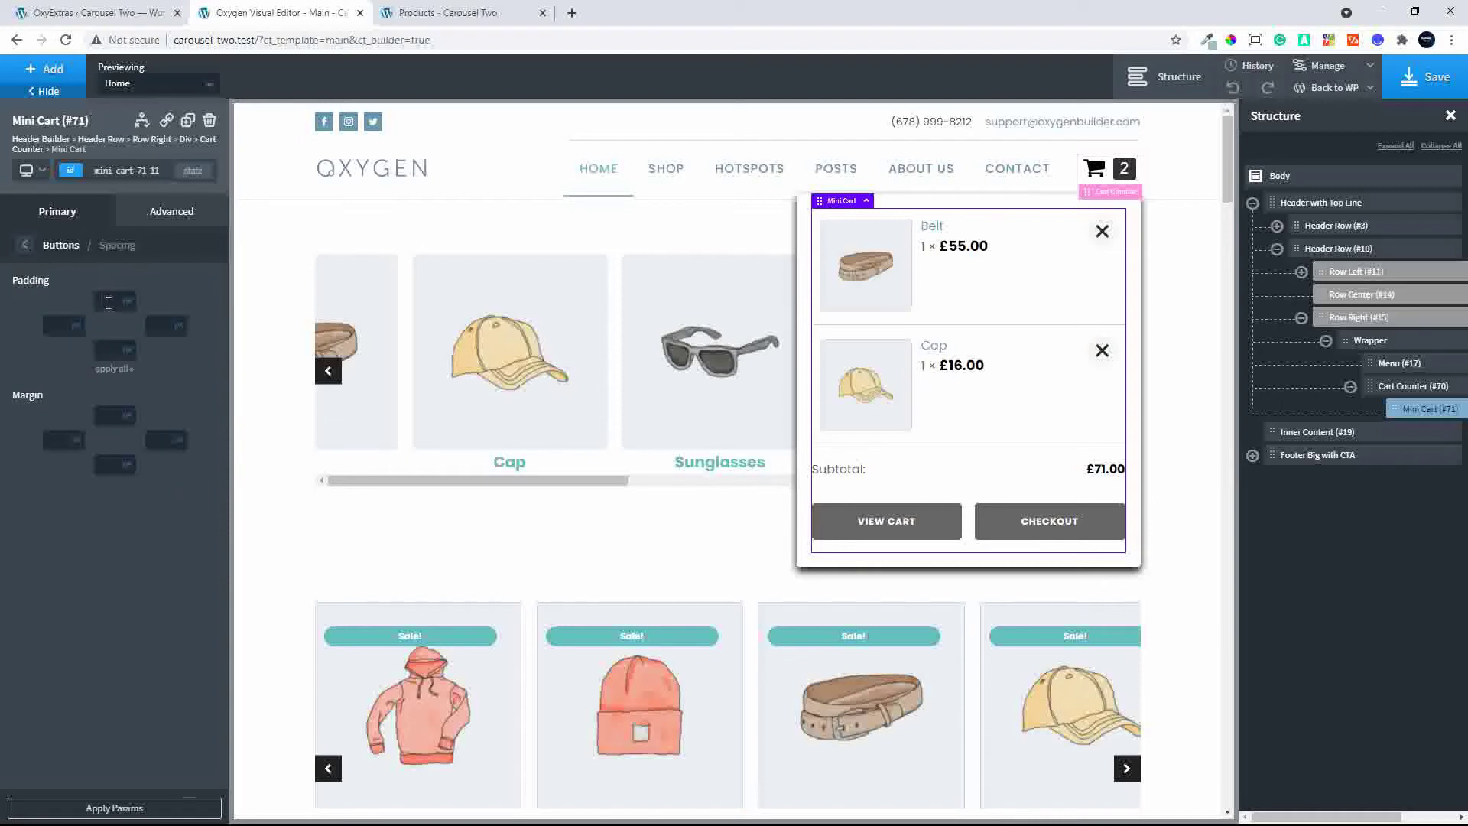
{"action": "type", "text": "20"}
{"action": "key", "text": "BackSpace"}
{"action": "key", "text": "BackSpace"}
{"action": "type", "text": "40"}
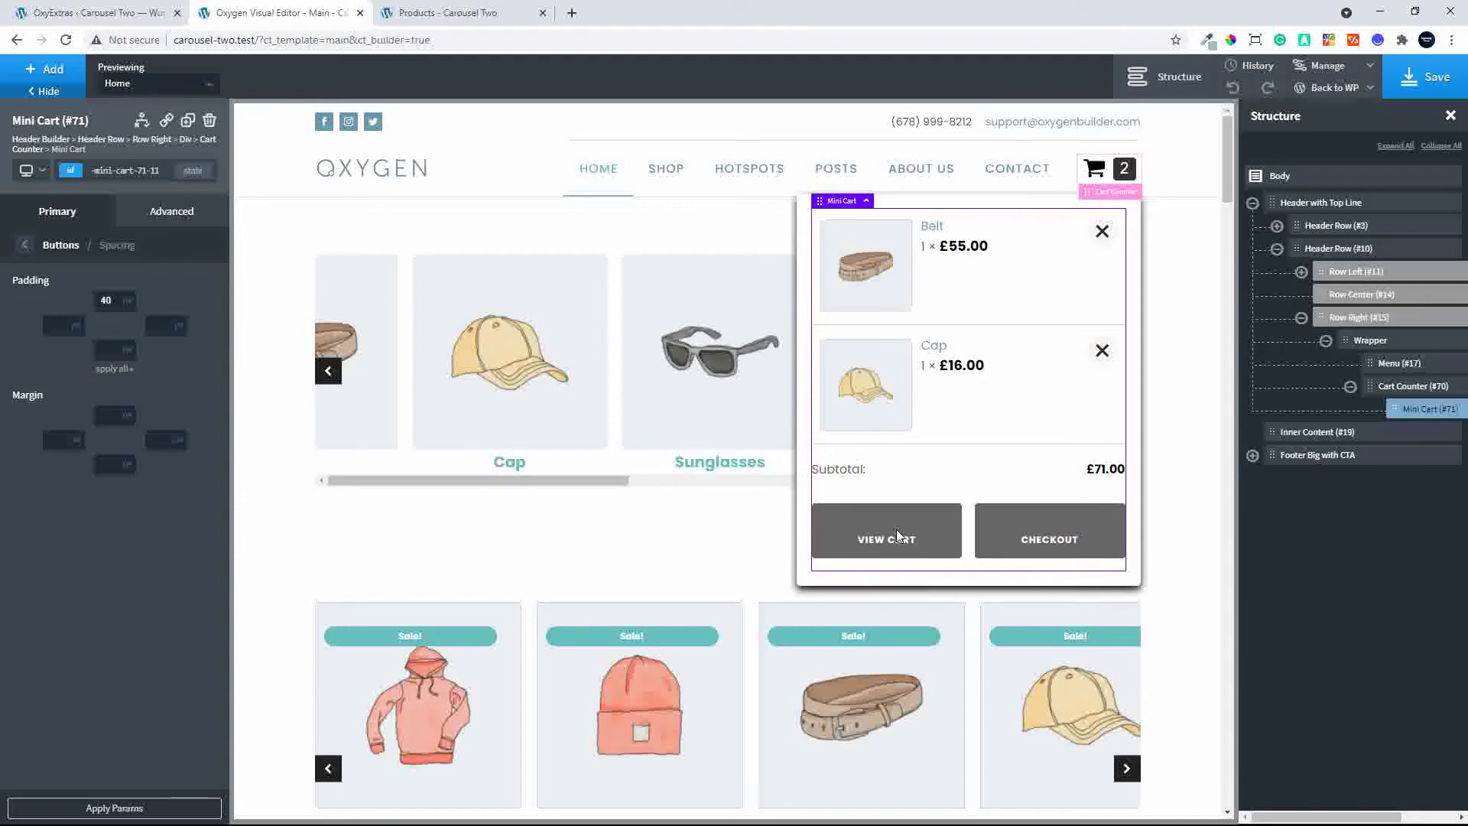
{"action": "double_click", "coordinate": [113, 300]}
{"action": "key", "text": "BackSpace"}
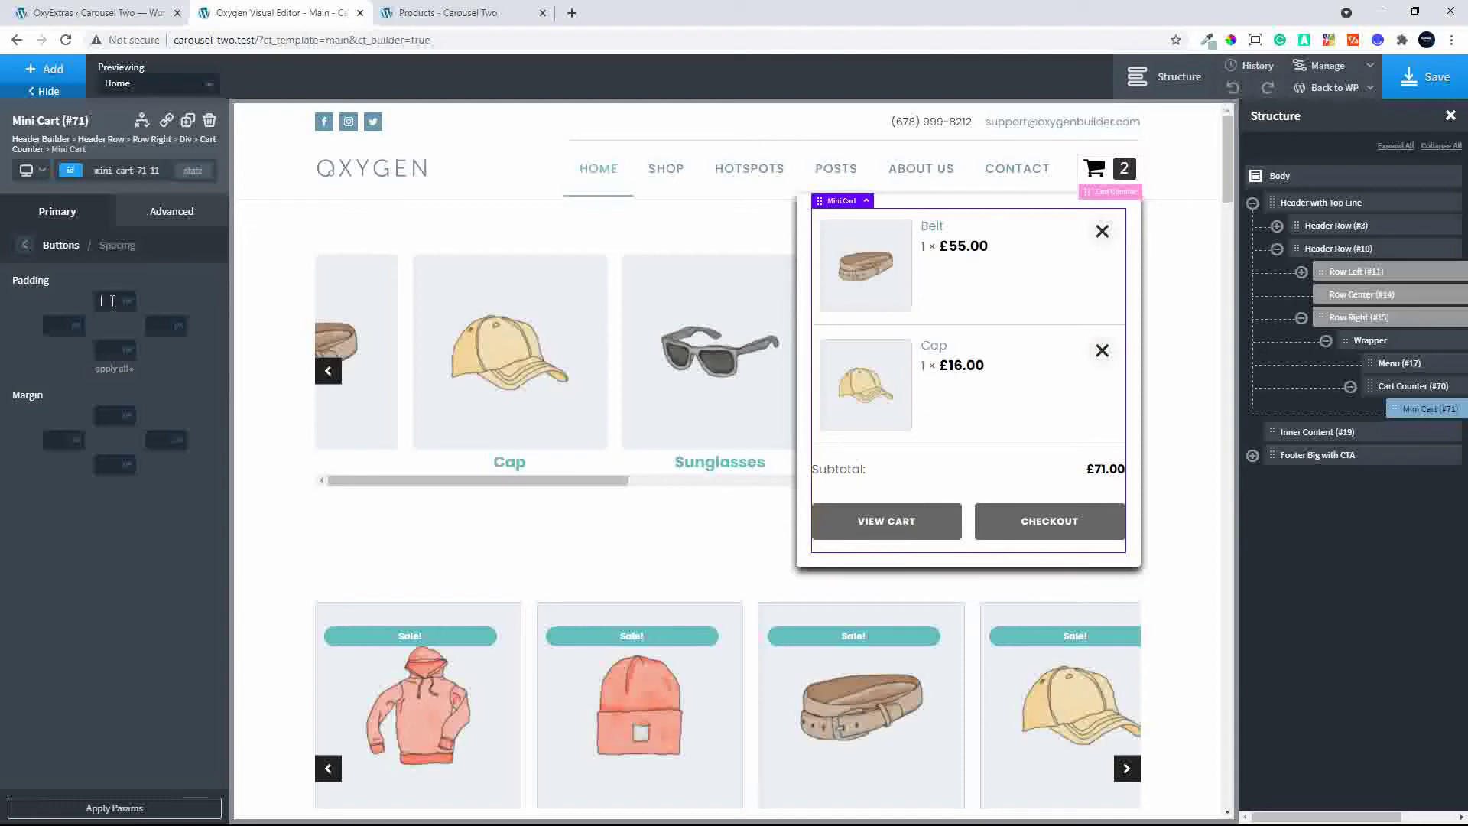
{"action": "left_click", "coordinate": [26, 245]}
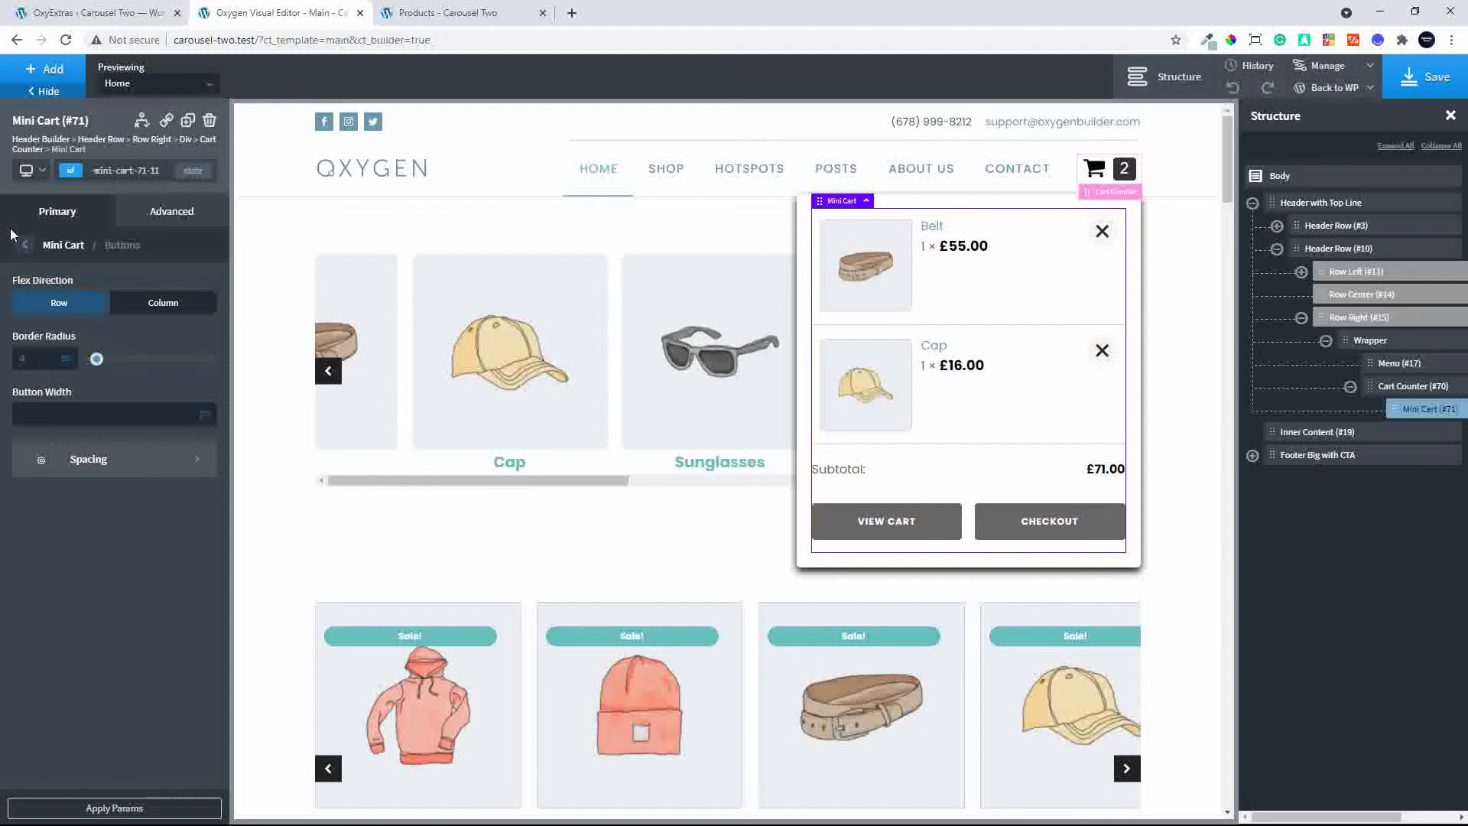
{"action": "left_click", "coordinate": [26, 247]}
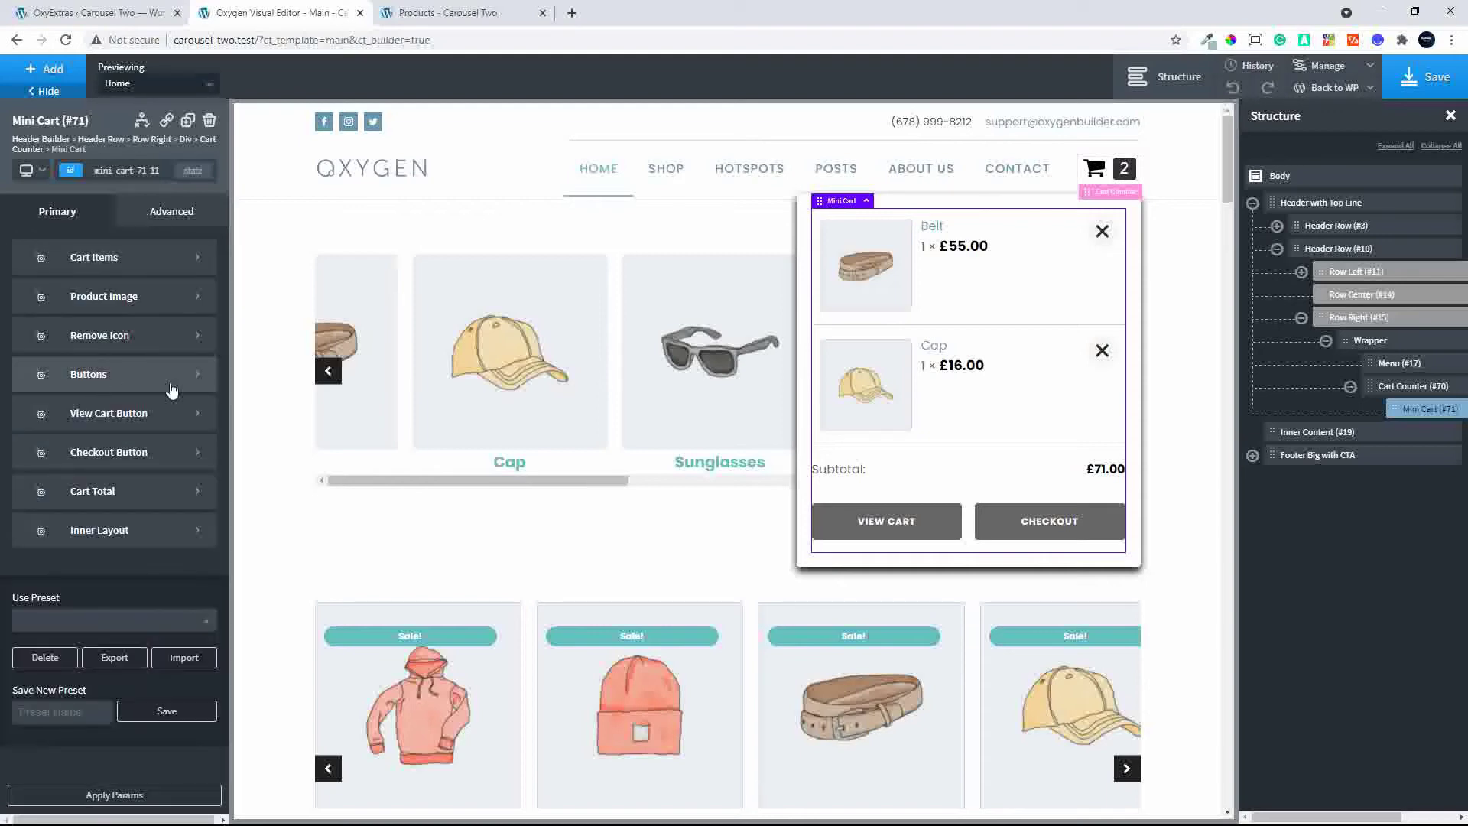
Set the View Cart button's background color to orange #ff7f00.
{"action": "left_click", "coordinate": [134, 411]}
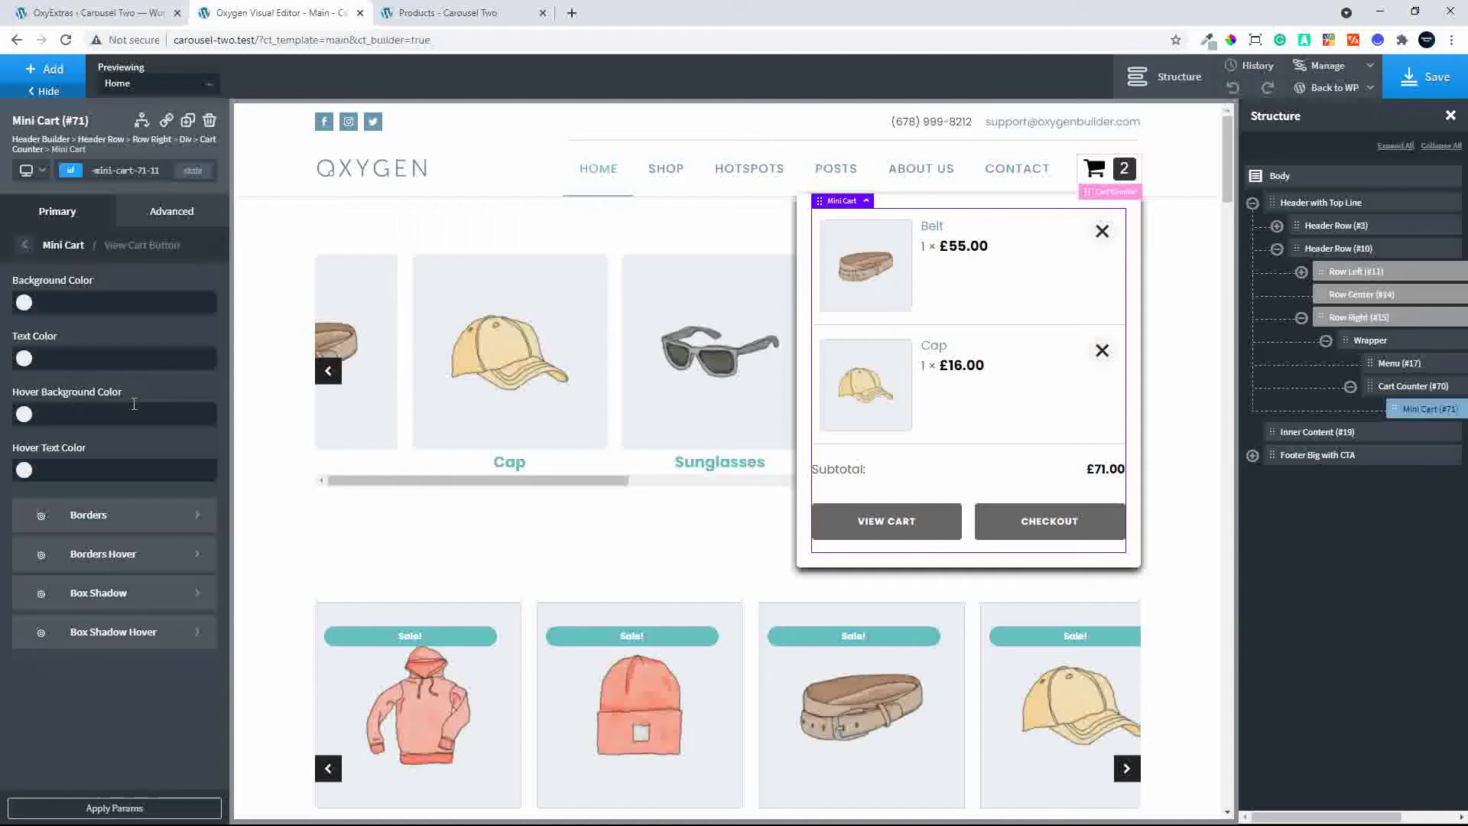
{"action": "left_click", "coordinate": [23, 303]}
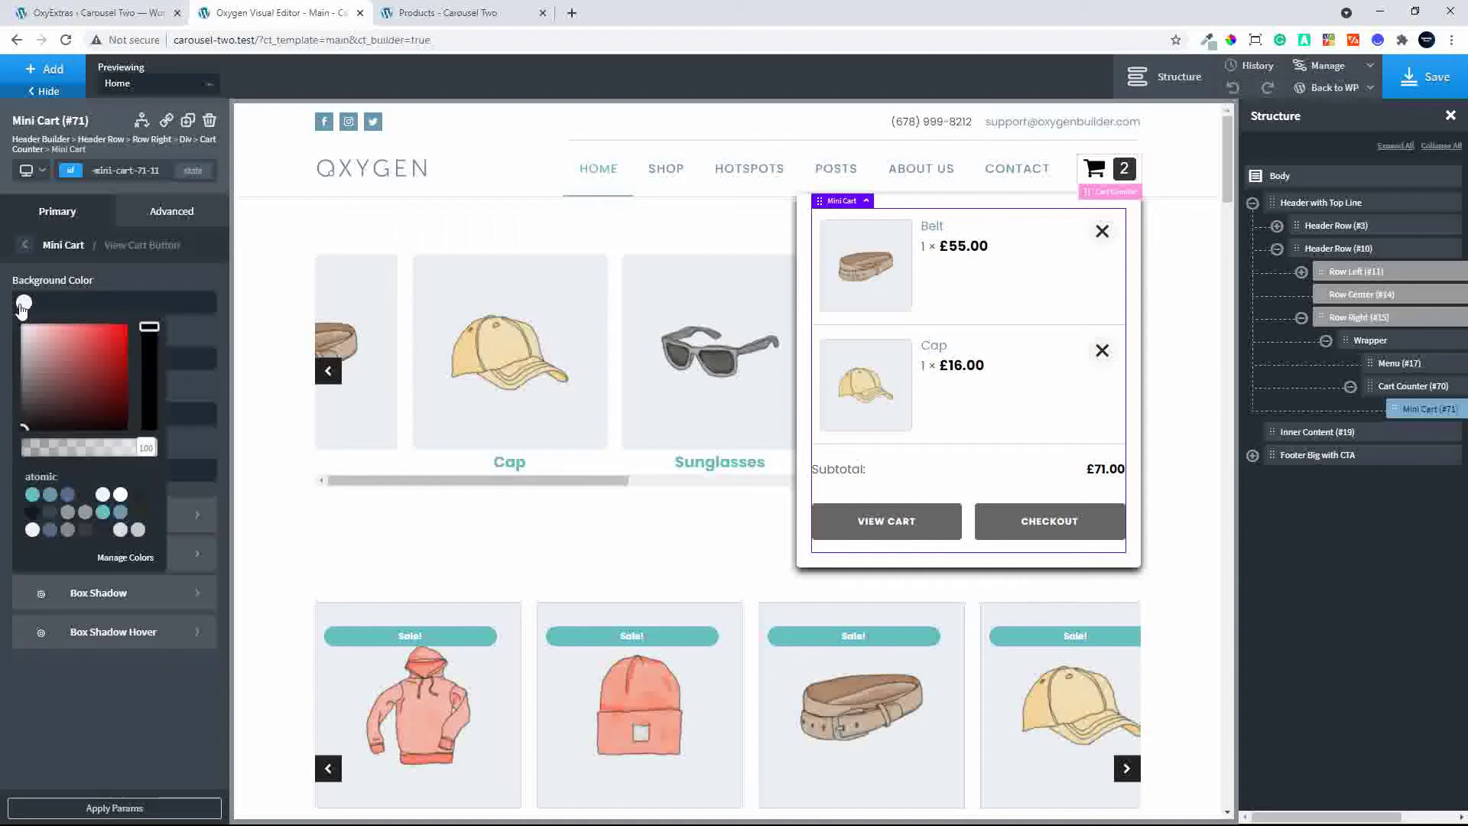
{"action": "left_click_drag", "start_coordinate": [49, 393], "coordinate": [136, 321]}
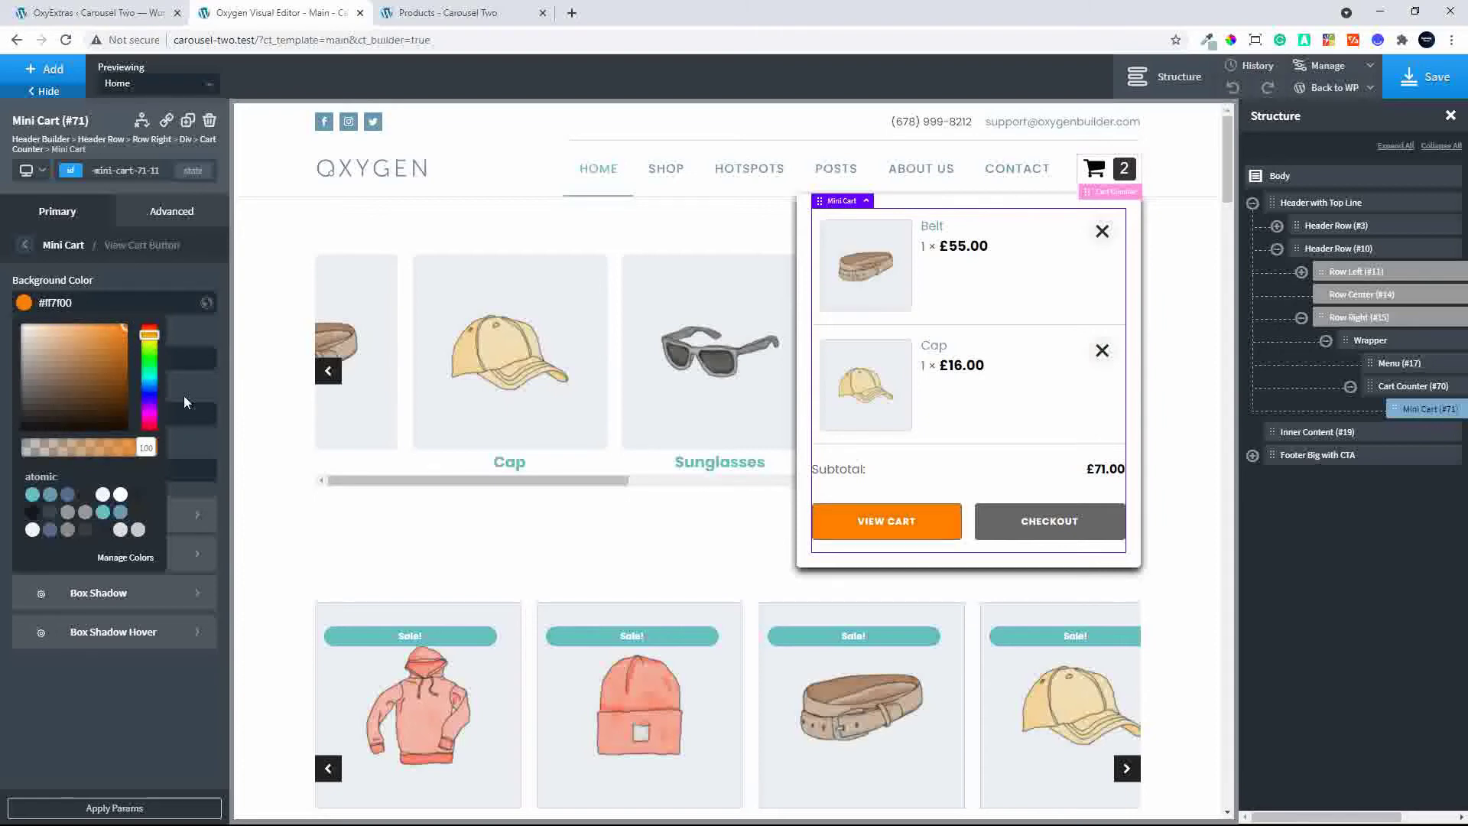
{"action": "left_click", "coordinate": [154, 283]}
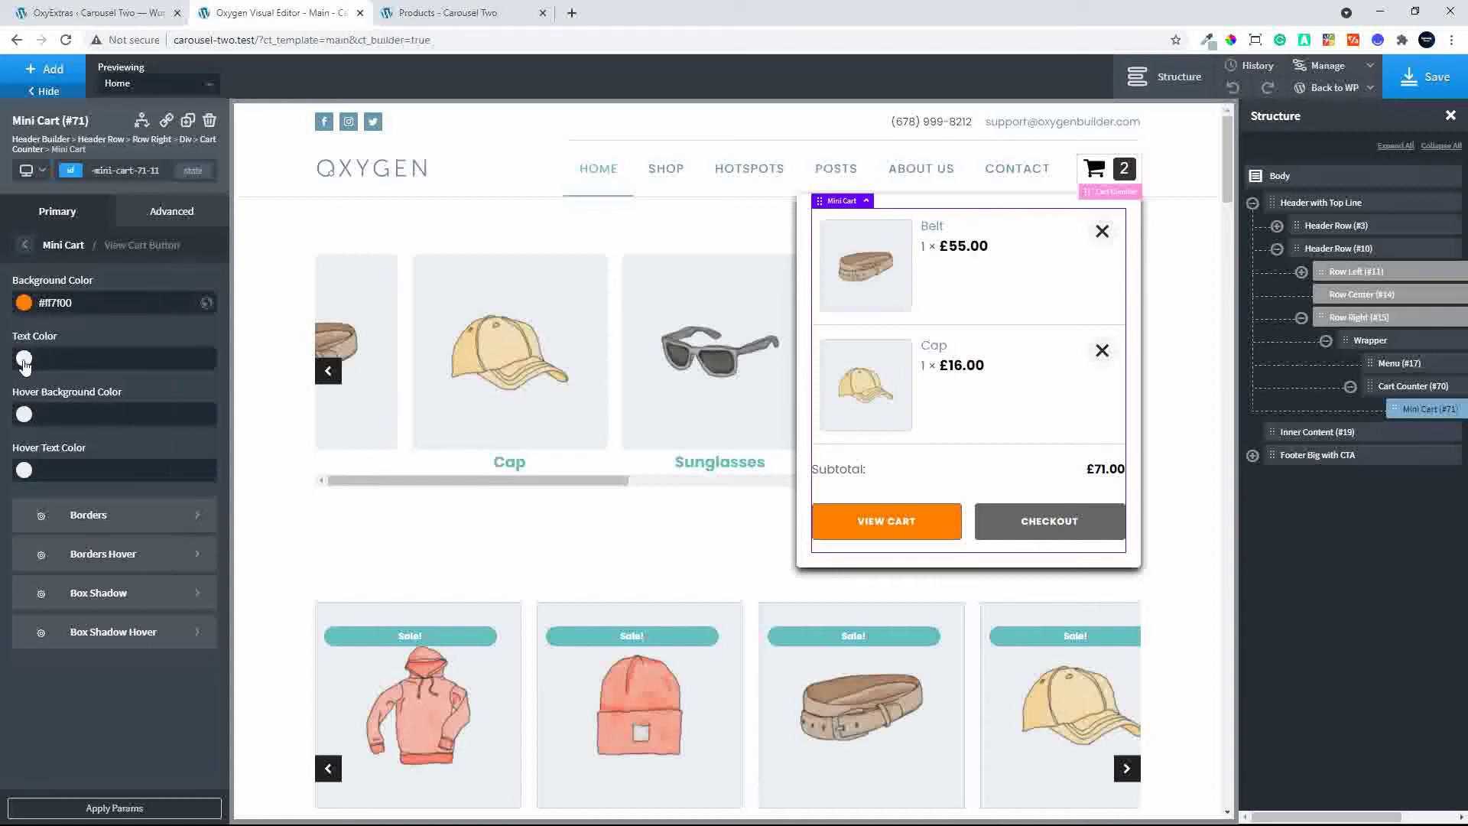
Set the View Cart button's hover background color to red #ff0000.
{"action": "left_click", "coordinate": [24, 414]}
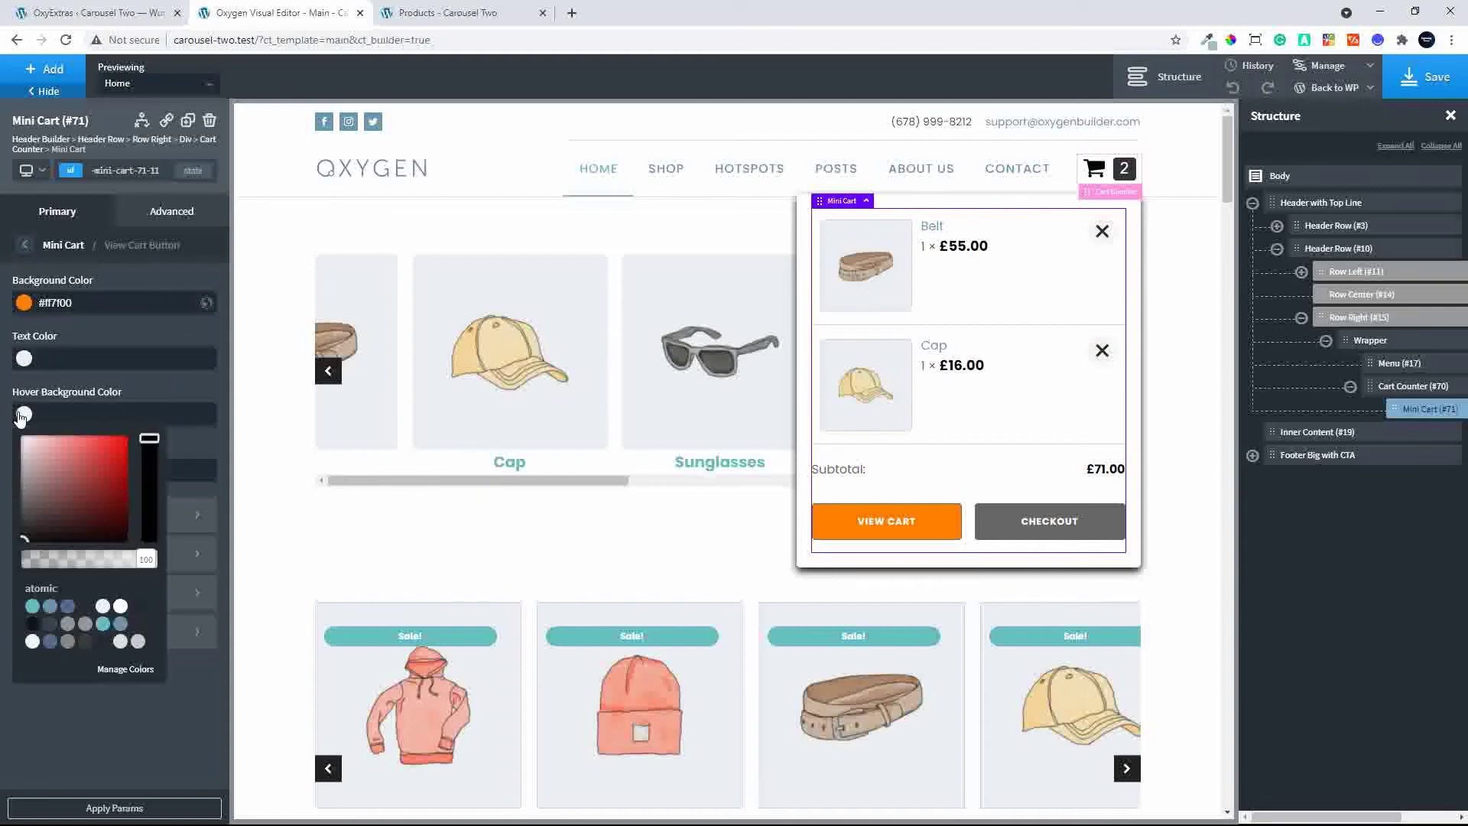
{"action": "left_click_drag", "start_coordinate": [95, 459], "coordinate": [143, 413]}
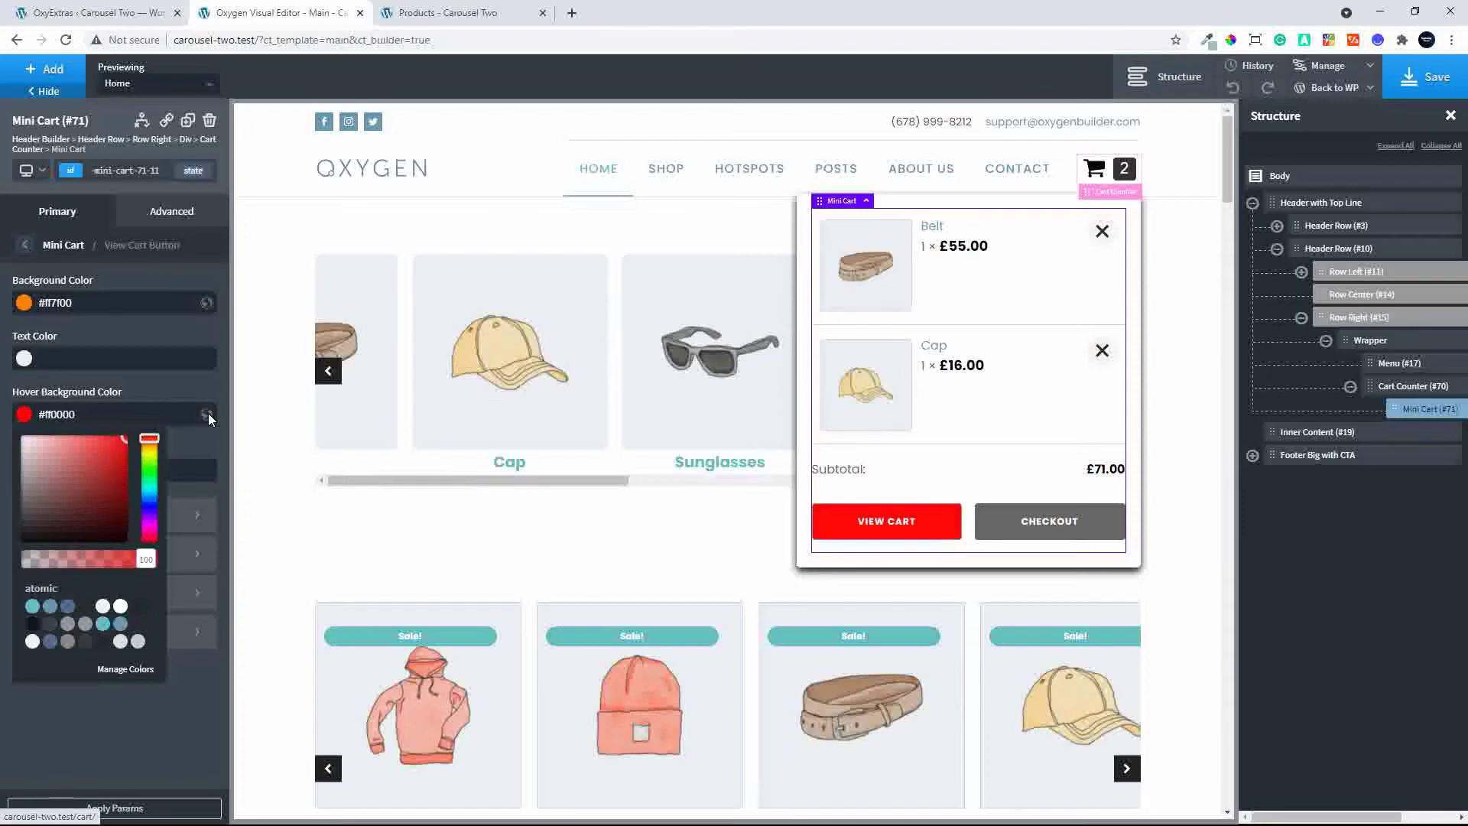
{"action": "left_click", "coordinate": [27, 252]}
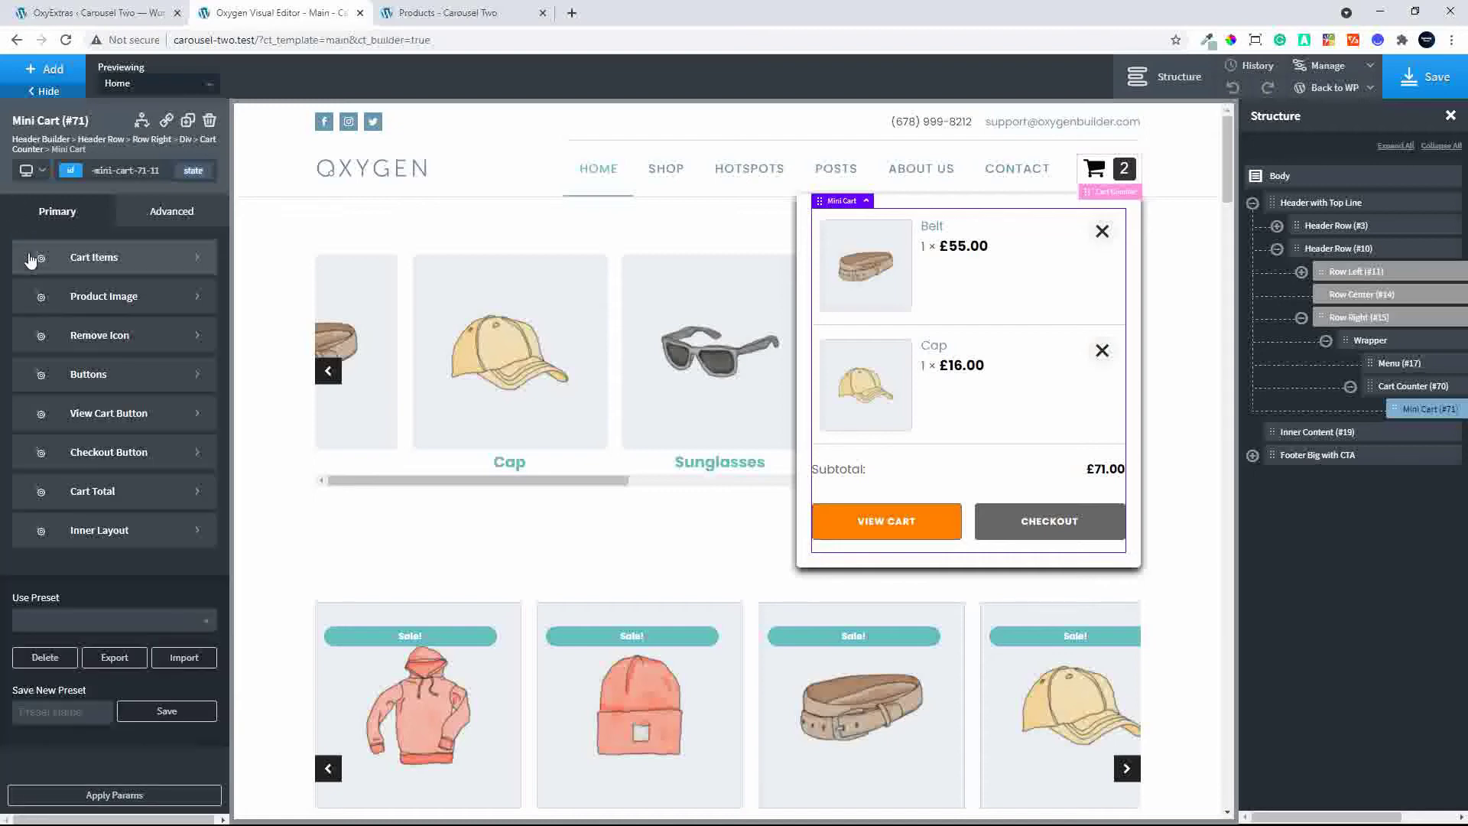
Set the Checkout button's background color to red #f40000.
{"action": "left_click", "coordinate": [134, 454]}
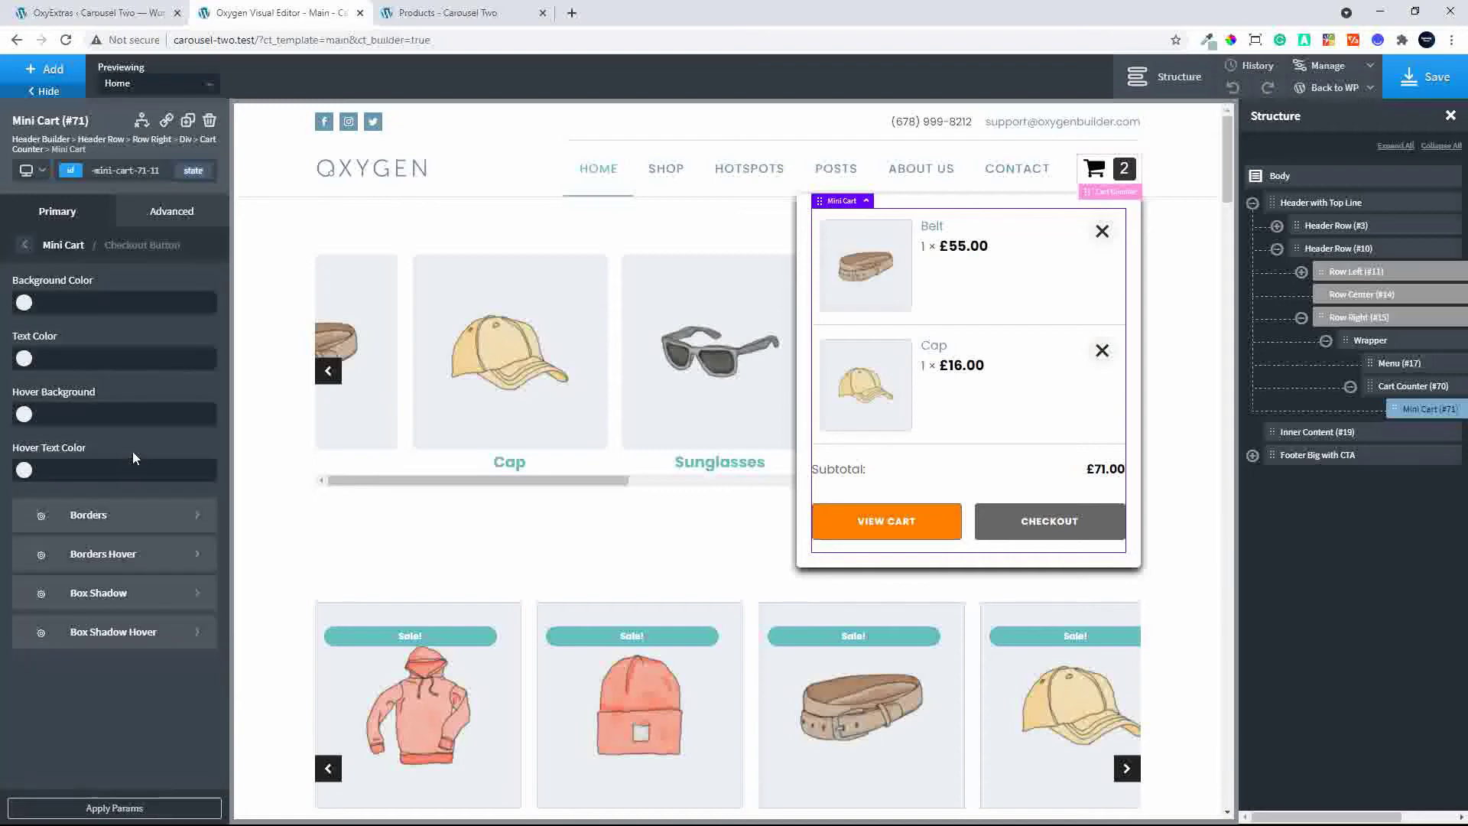
{"action": "left_click", "coordinate": [24, 306]}
{"action": "left_click_drag", "start_coordinate": [81, 364], "coordinate": [137, 327]}
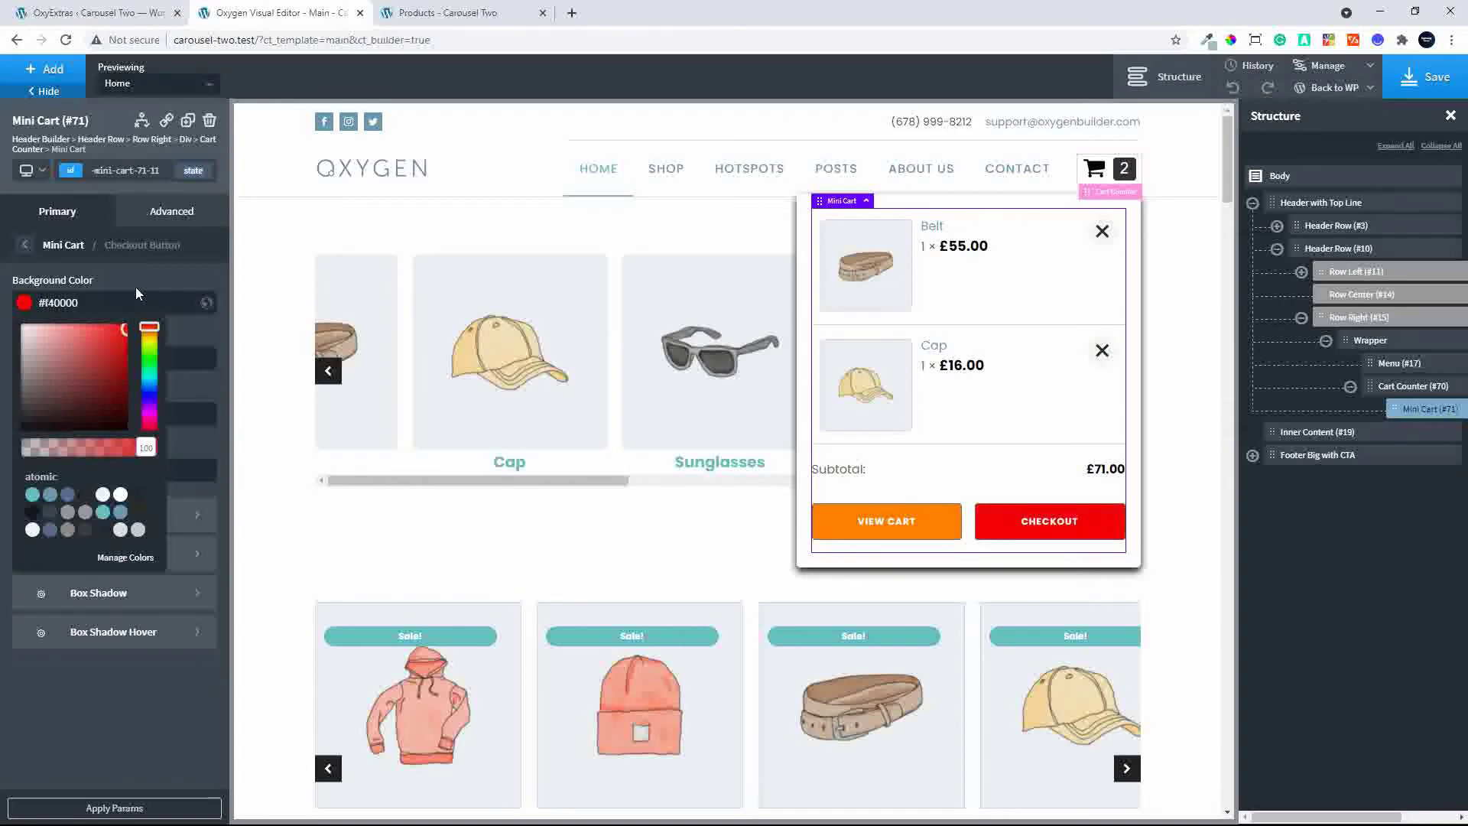
{"action": "left_click", "coordinate": [136, 294]}
Set the Checkout button's hover background to the darker red #c10000.
{"action": "left_click", "coordinate": [24, 414]}
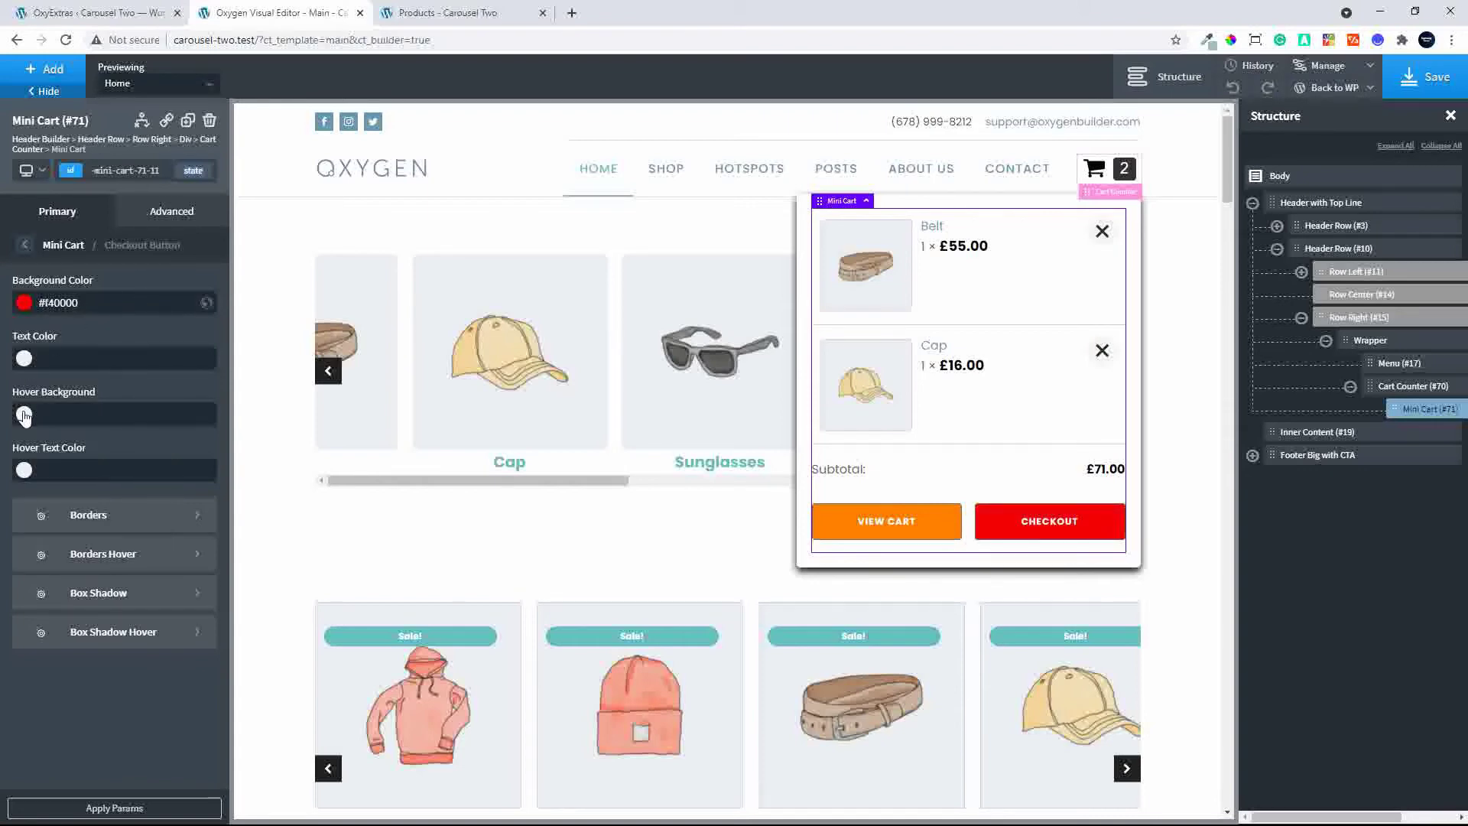
{"action": "left_click", "coordinate": [92, 448]}
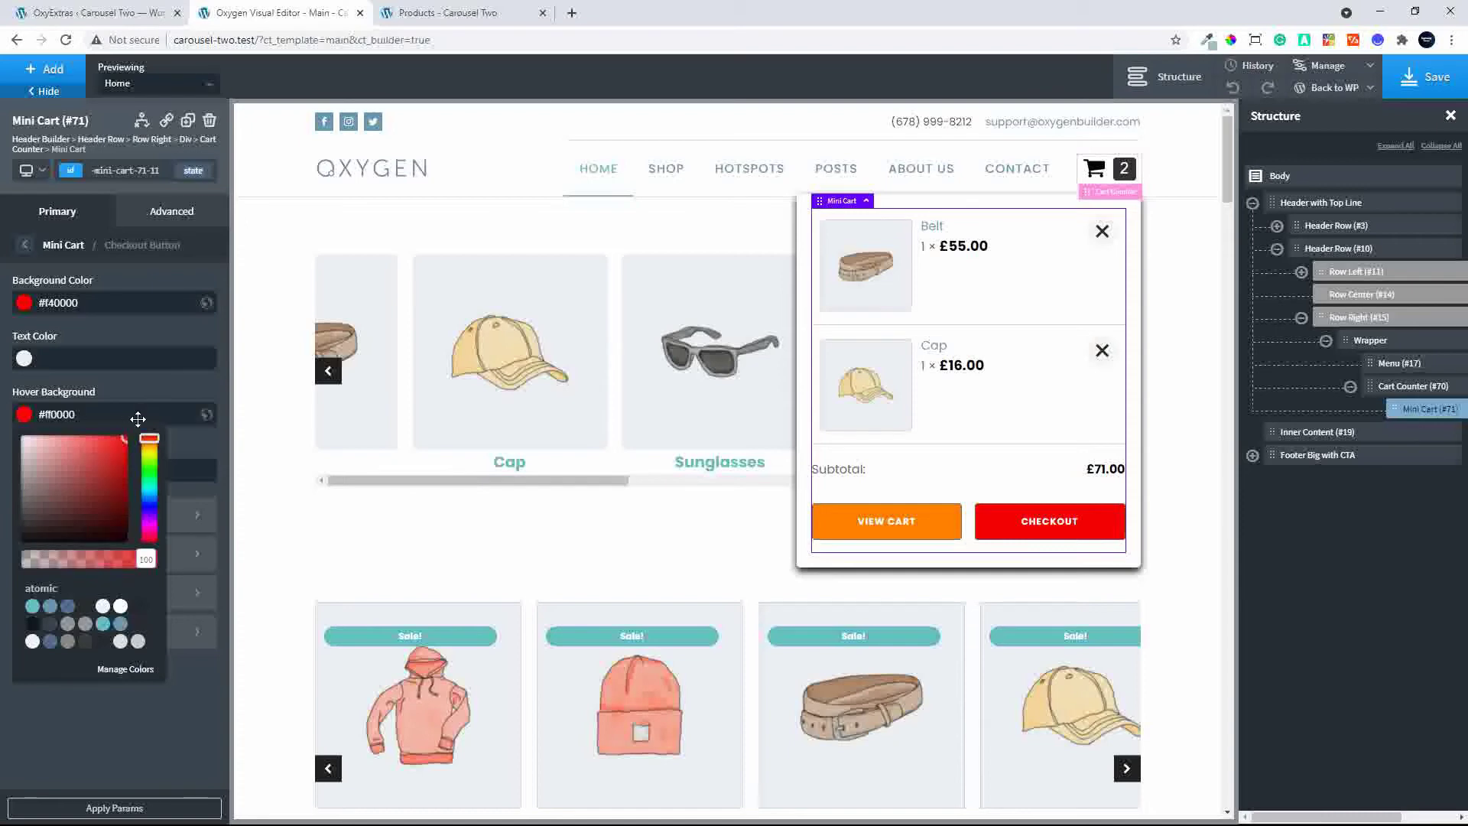
{"action": "left_click_drag", "start_coordinate": [126, 460], "coordinate": [145, 462]}
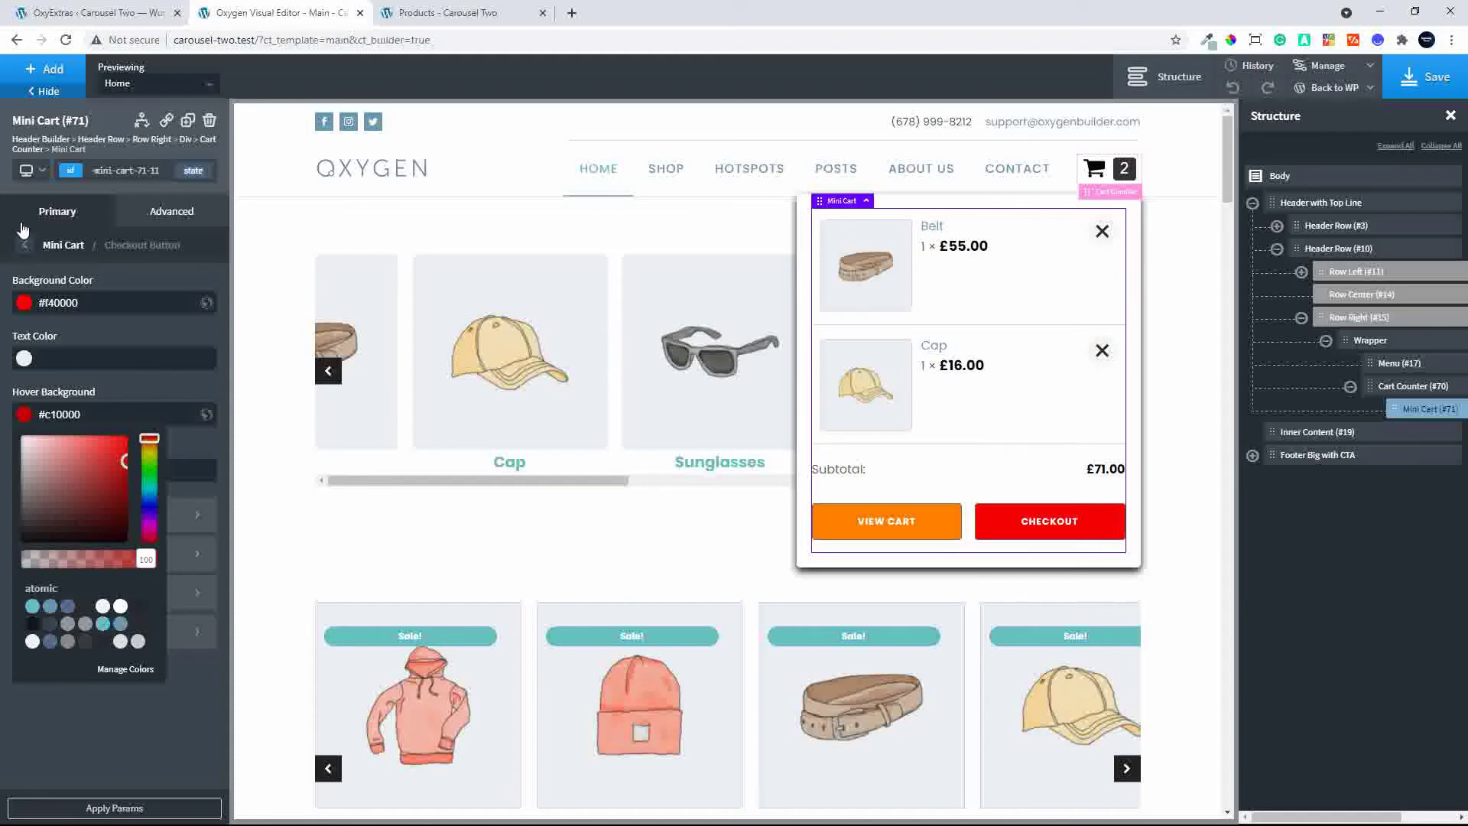
{"action": "left_click", "coordinate": [109, 327]}
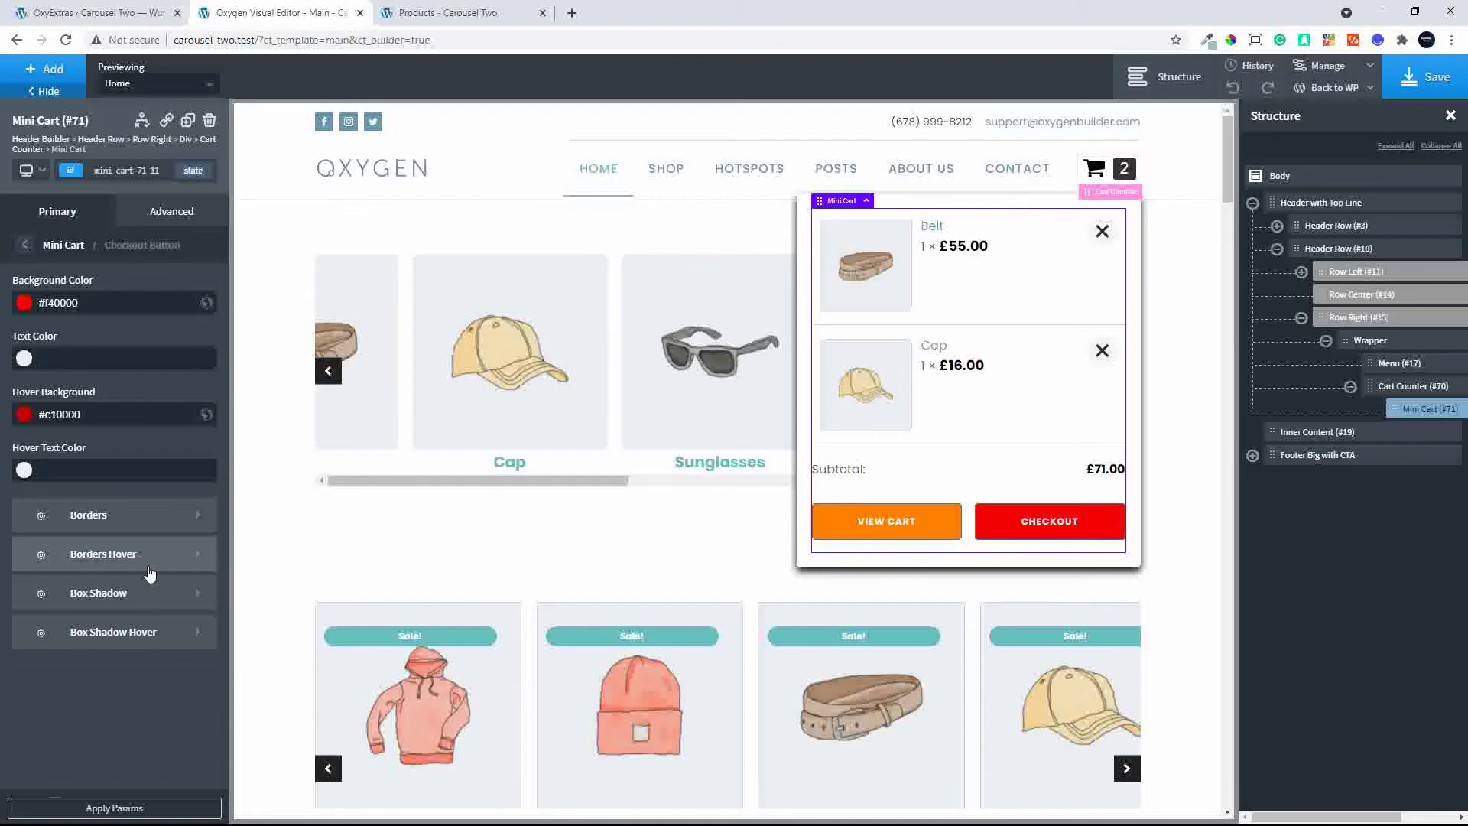
Give the Checkout button a black #000000 box shadow with horizontal offset 0, vertical offset 5 and blur 10.
{"action": "left_click", "coordinate": [112, 596]}
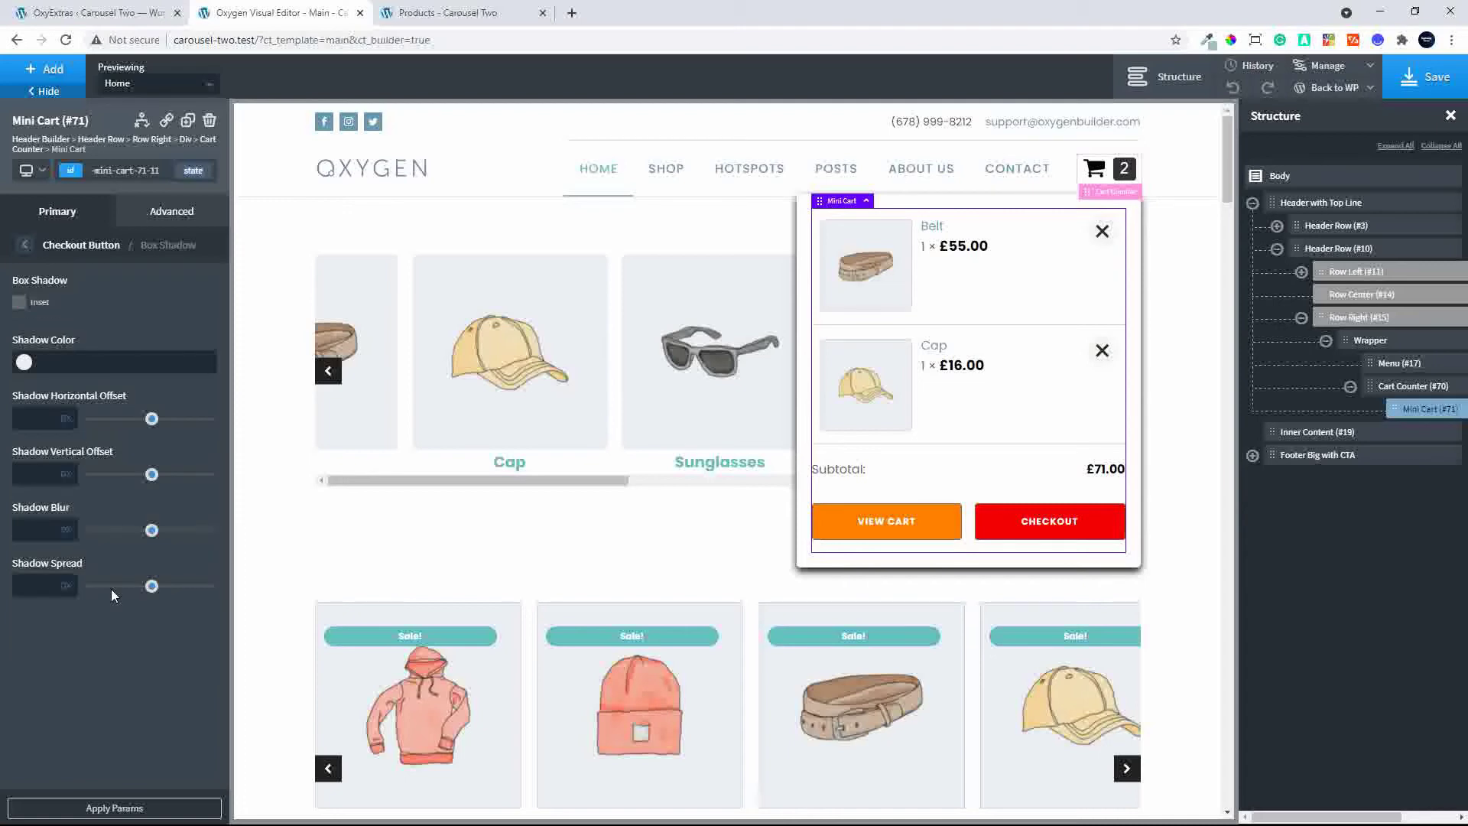
{"action": "left_click", "coordinate": [24, 363]}
{"action": "left_click_drag", "start_coordinate": [65, 448], "coordinate": [23, 489]}
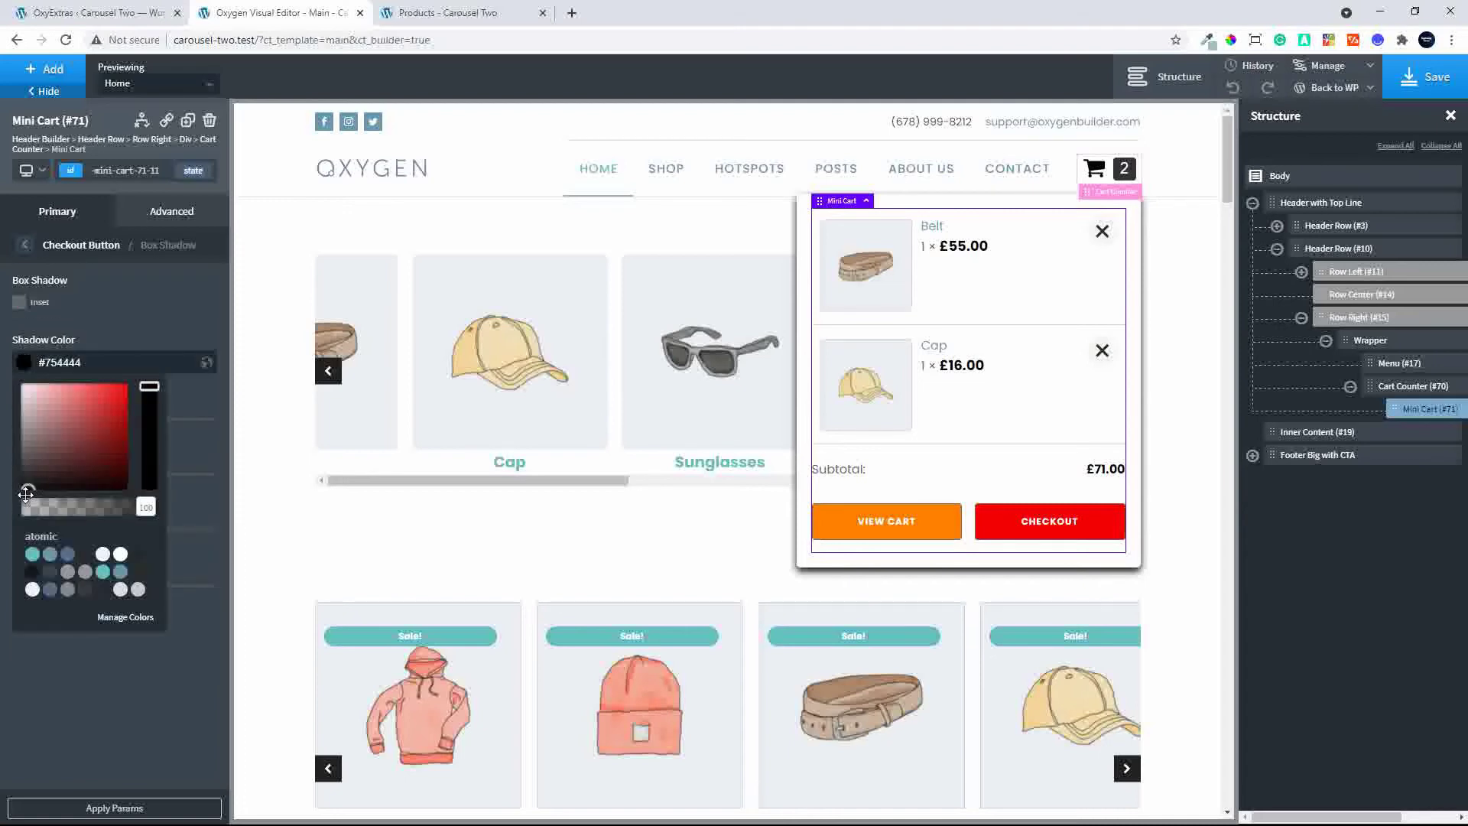
{"action": "left_click", "coordinate": [120, 360]}
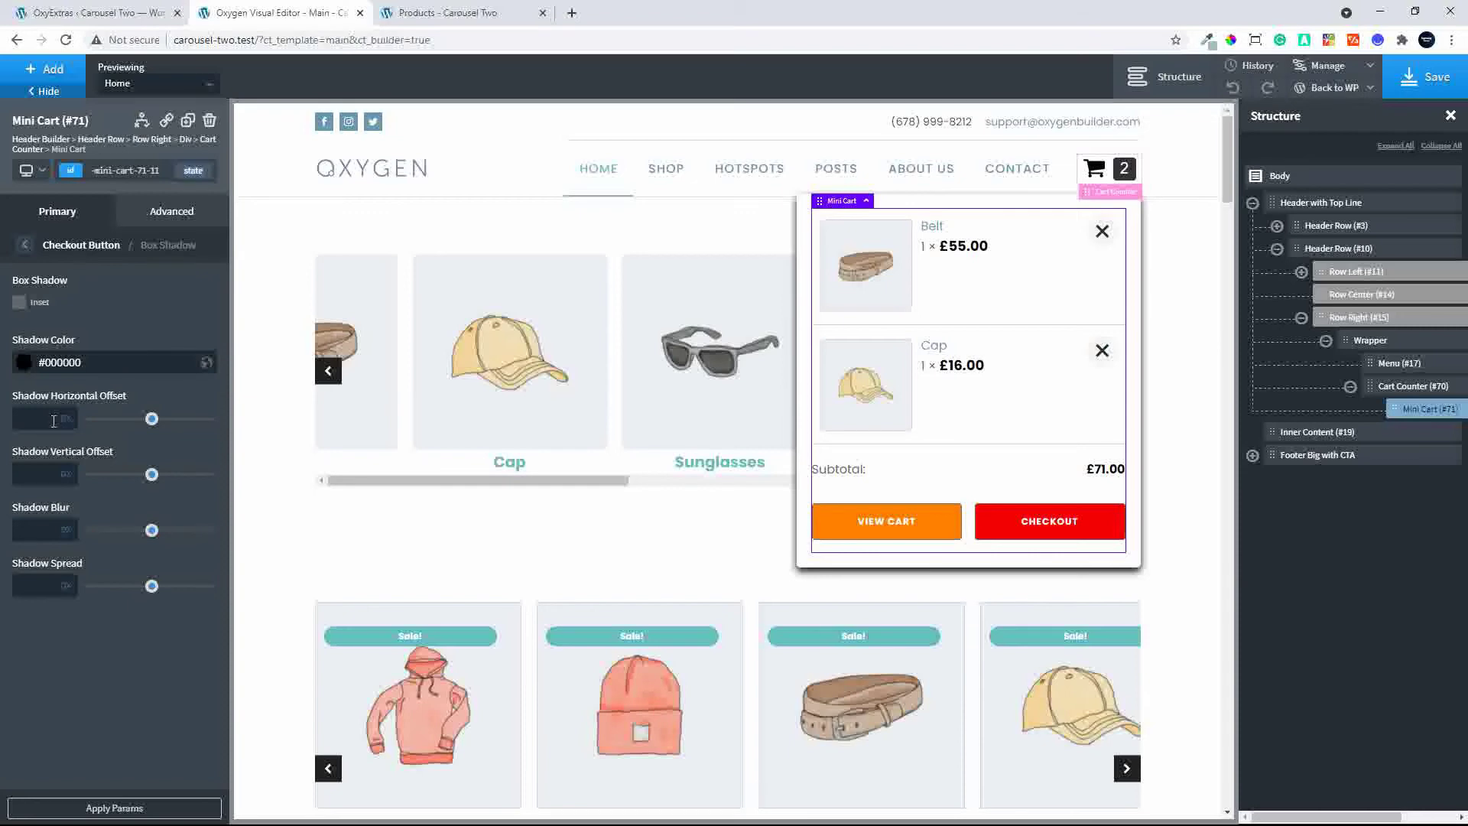
{"action": "type", "text": "0"}
{"action": "left_click", "coordinate": [38, 478]}
{"action": "type", "text": "510"}
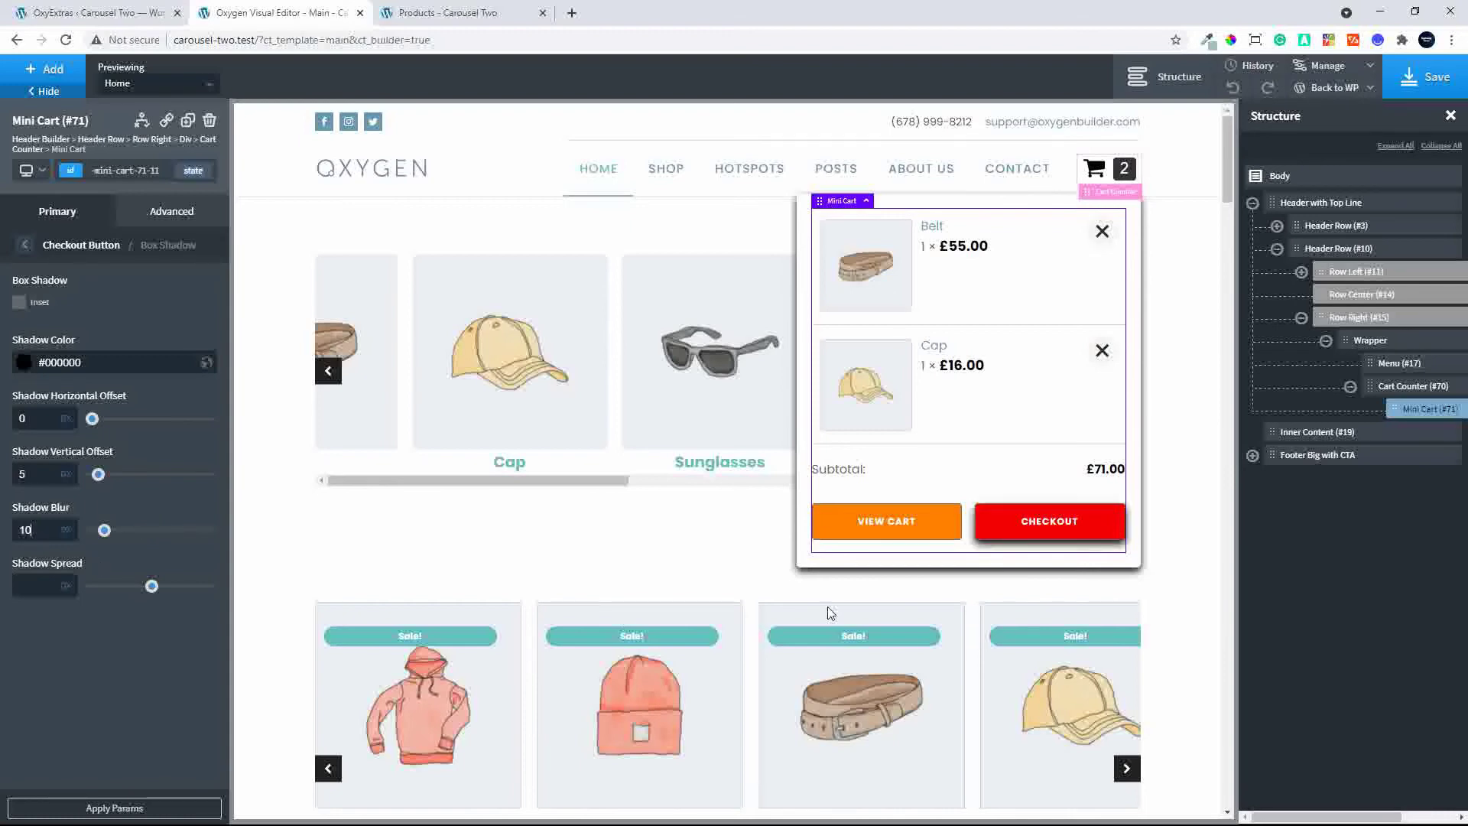
{"action": "left_click", "coordinate": [1138, 416]}
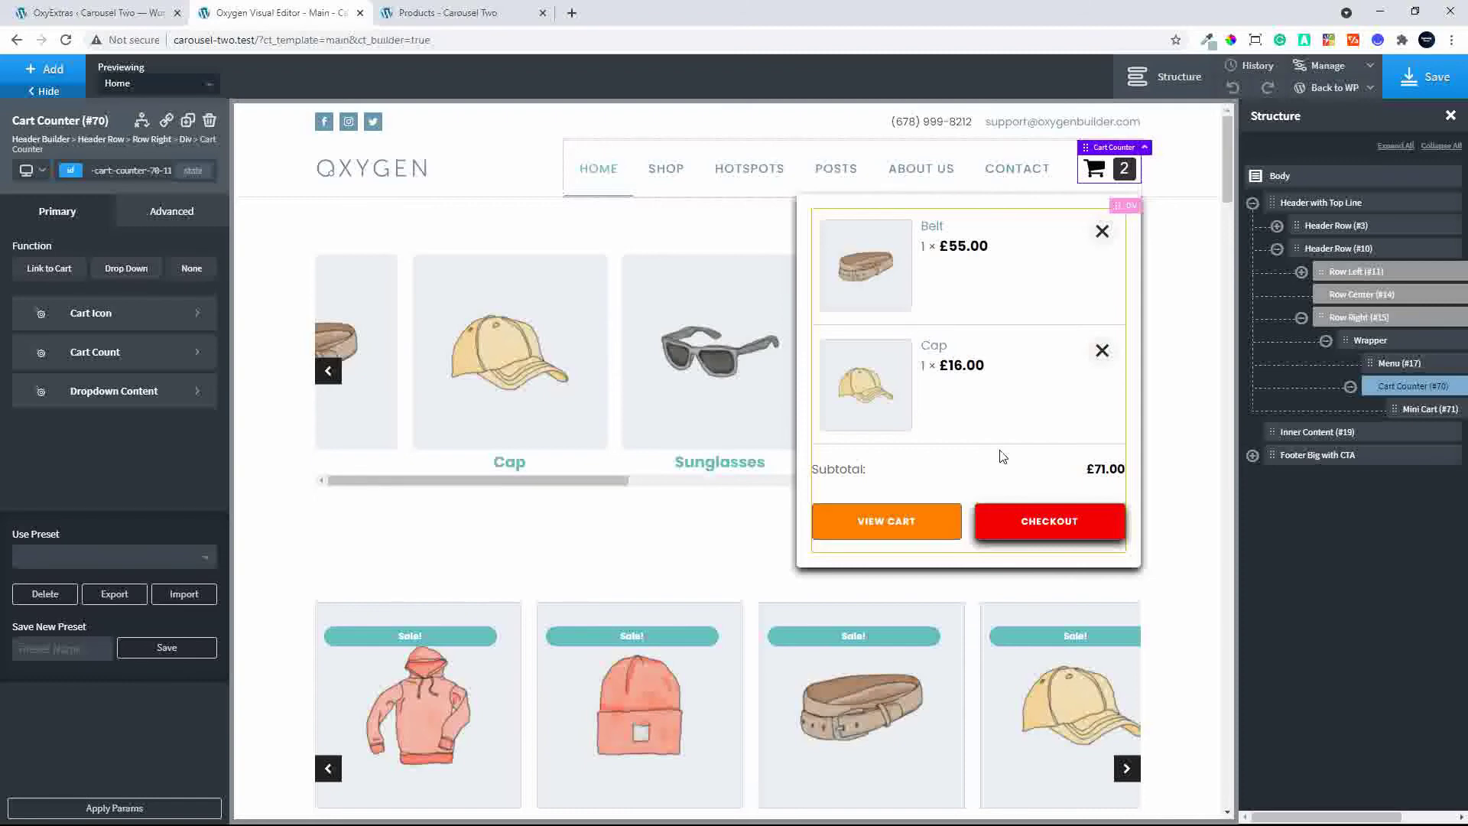
Set the mini cart's cart total amount to font size 20 and font weight 500.
{"action": "left_click", "coordinate": [1046, 531]}
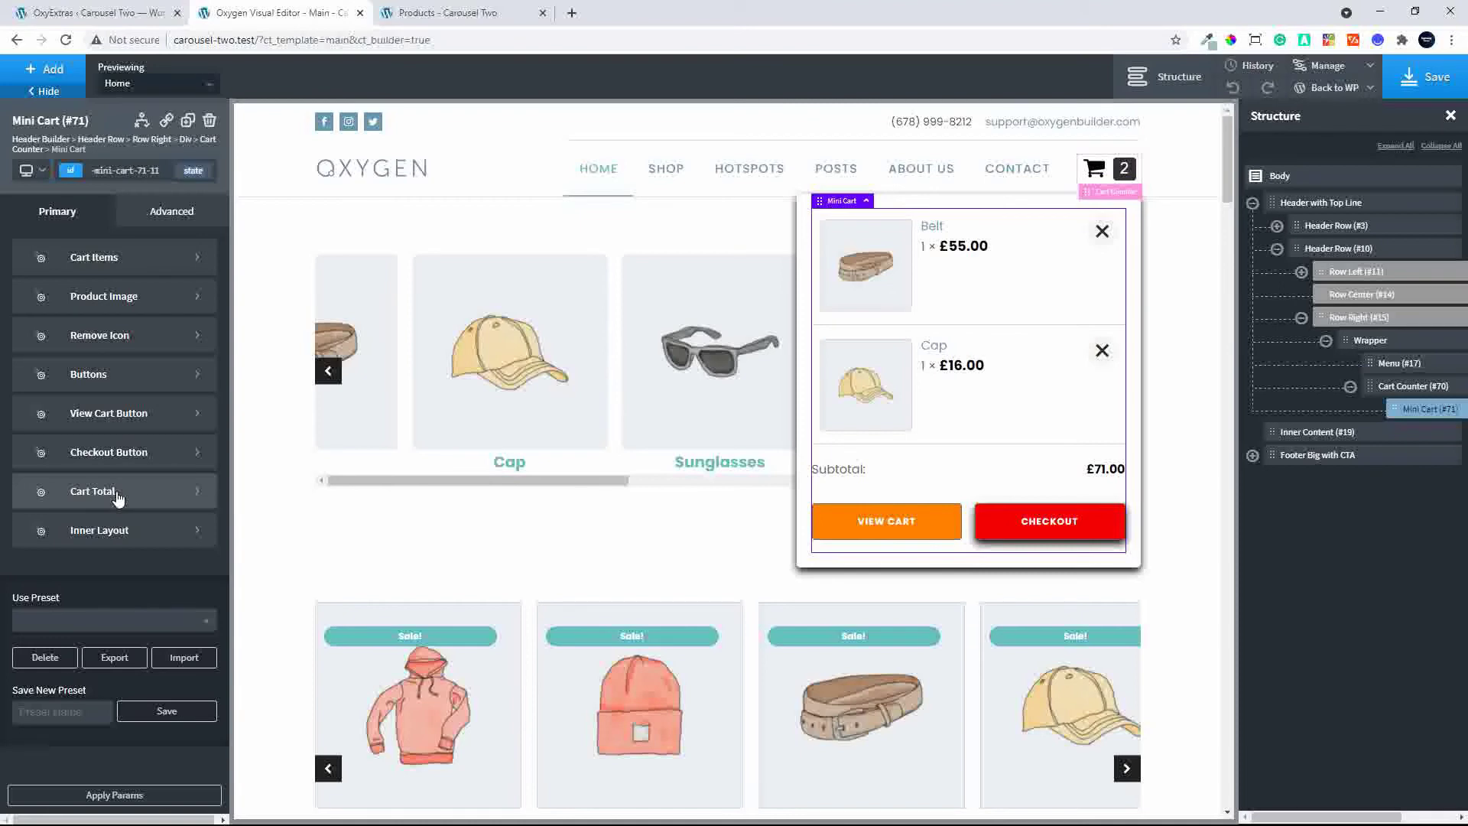
{"action": "left_click", "coordinate": [117, 494]}
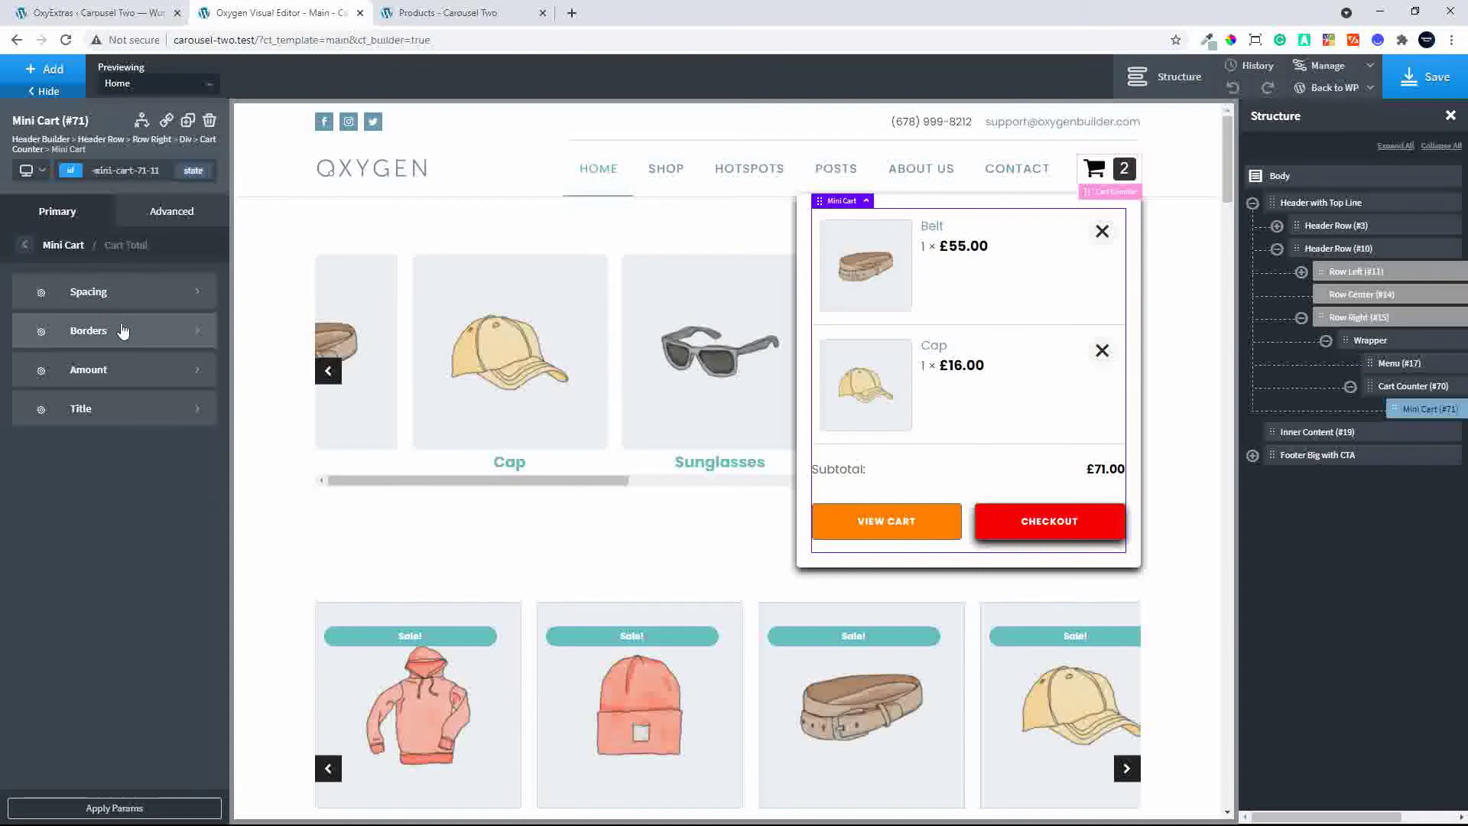
{"action": "left_click", "coordinate": [103, 372]}
{"action": "left_click", "coordinate": [46, 360]}
{"action": "type", "text": "20"}
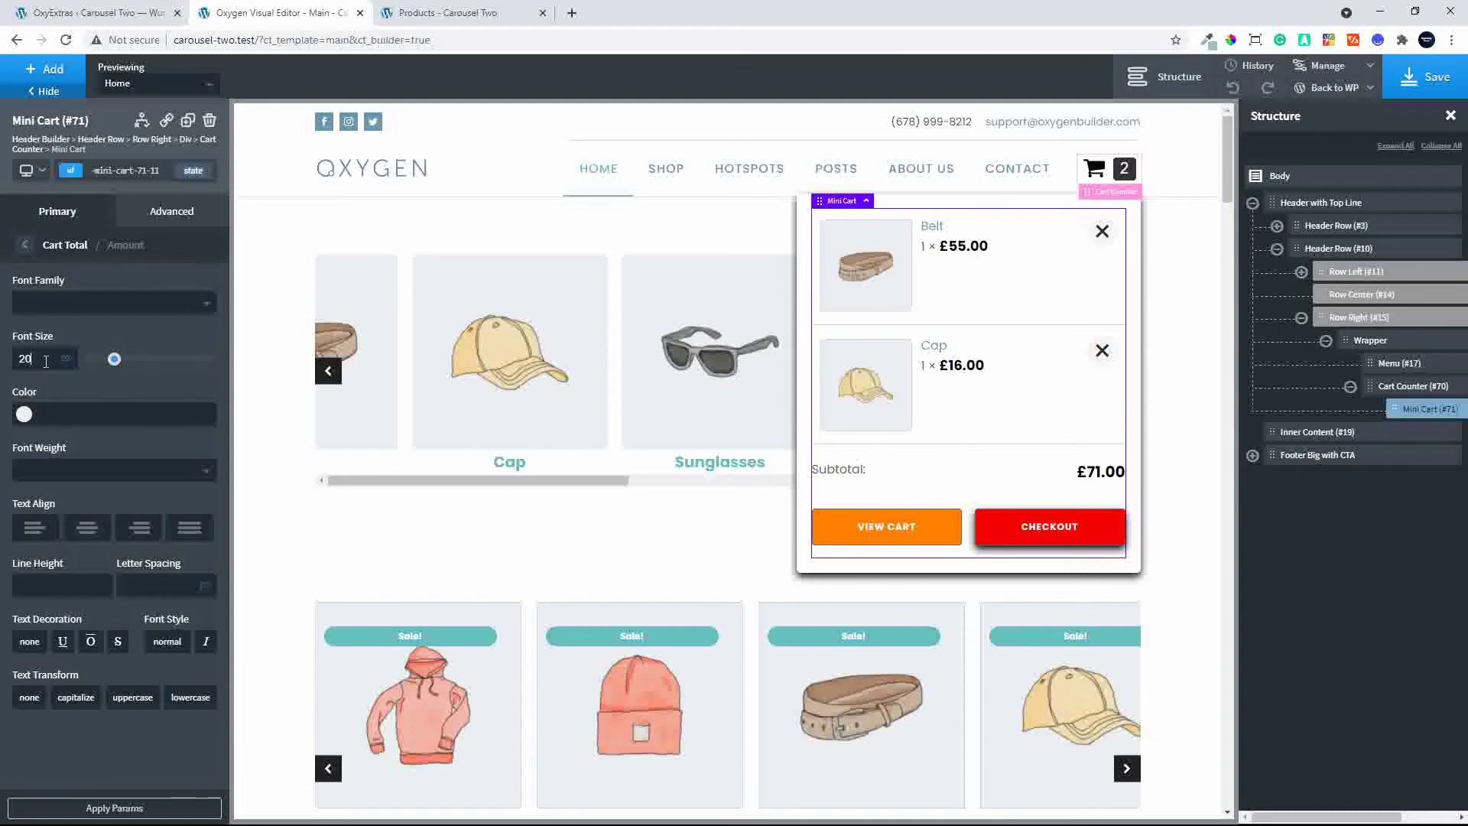
{"action": "left_click", "coordinate": [82, 474]}
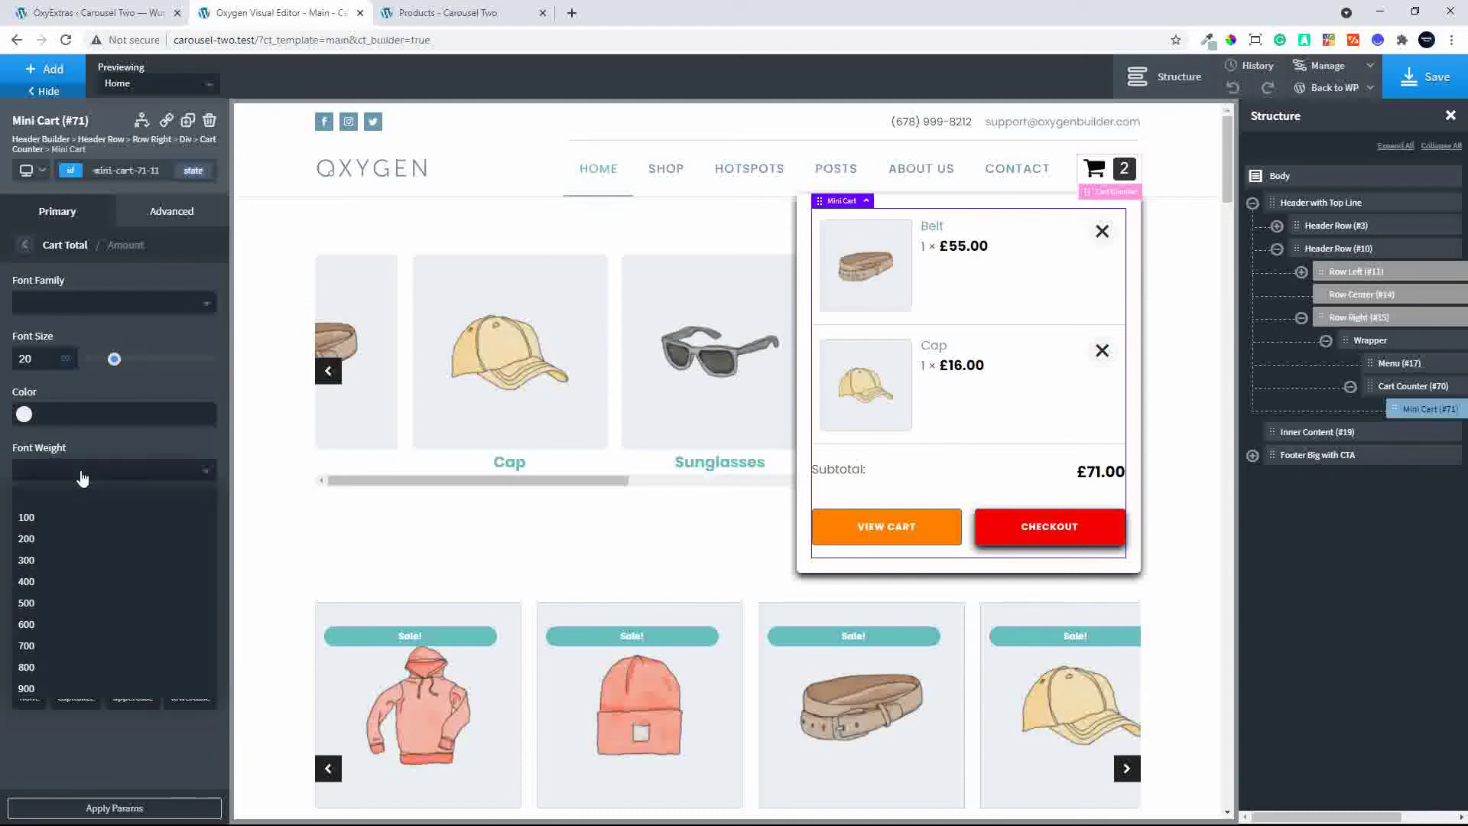
{"action": "left_click", "coordinate": [31, 604]}
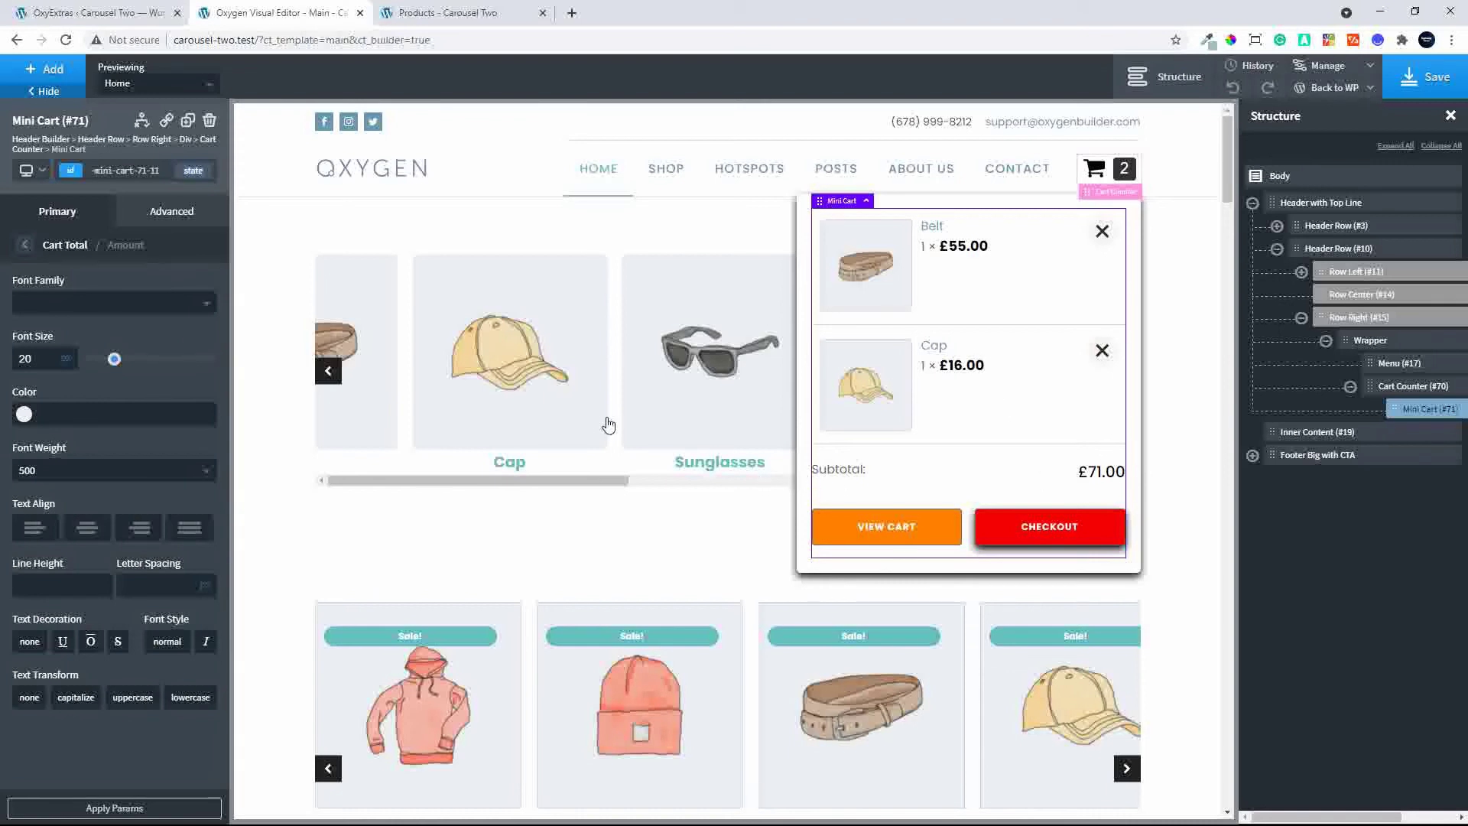
Set the cart total's title (Subtotal) font size to 20.
{"action": "left_click", "coordinate": [22, 254]}
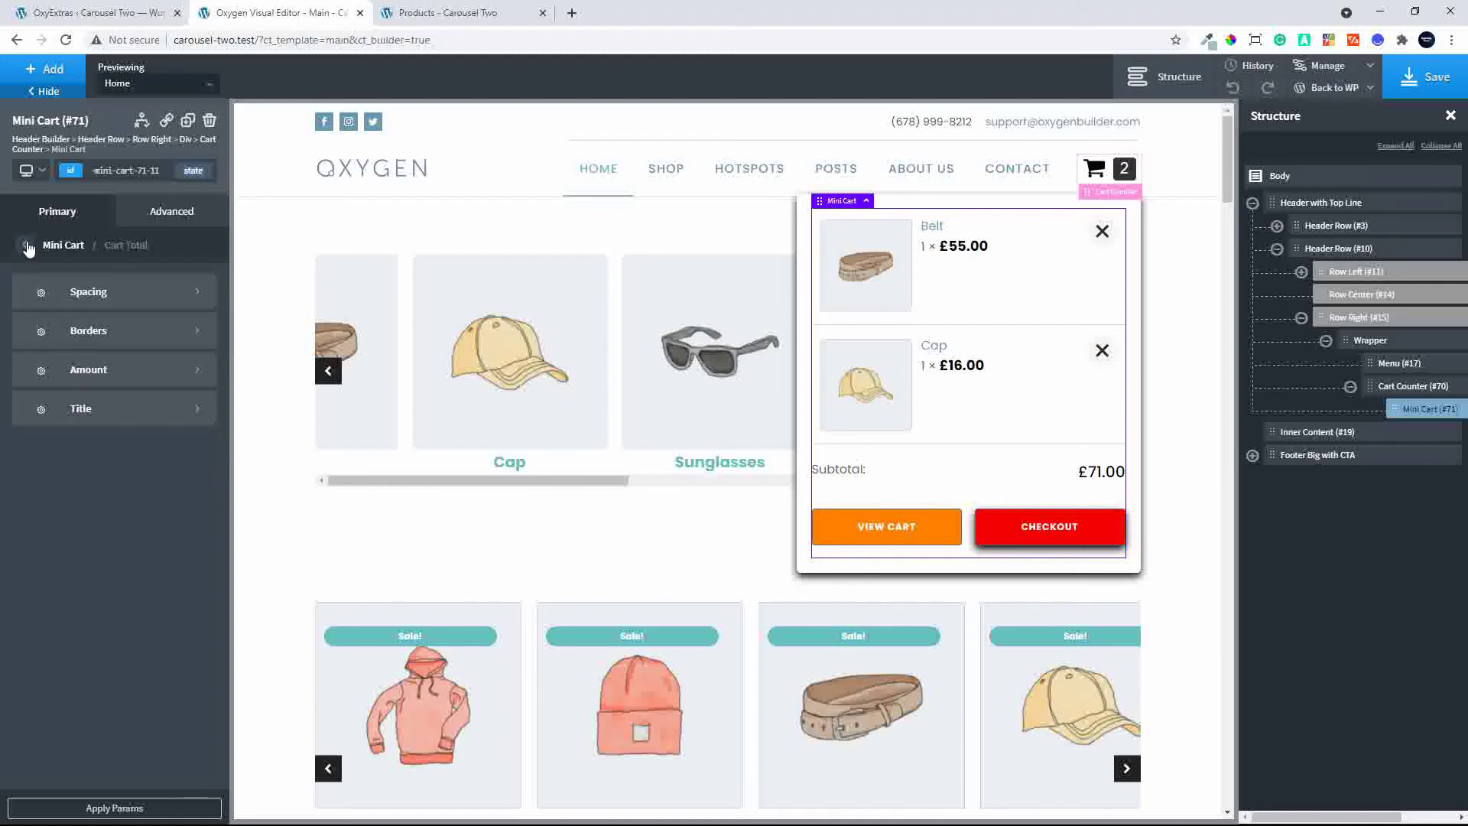
{"action": "left_click", "coordinate": [25, 244]}
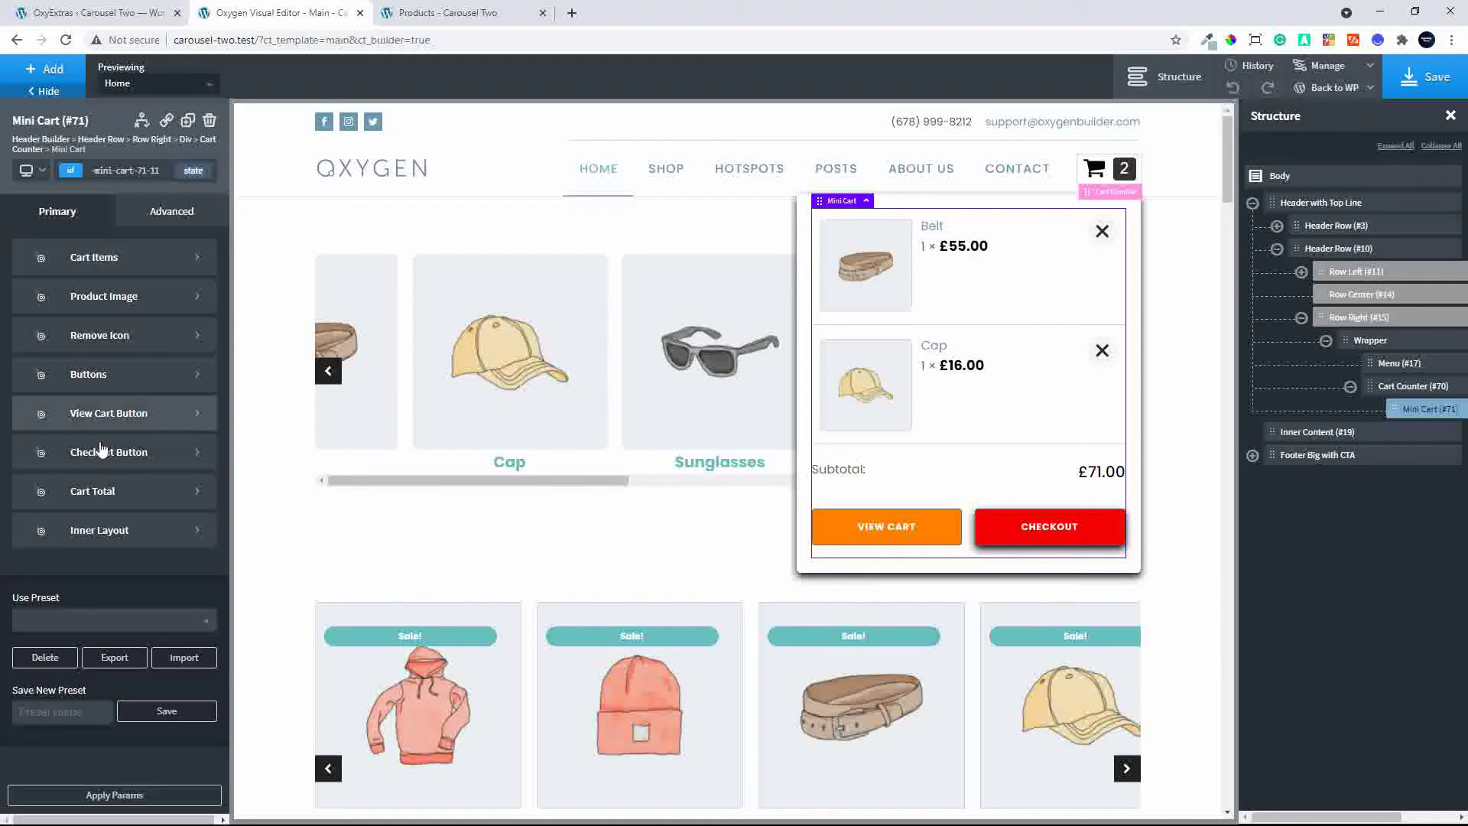
{"action": "left_click", "coordinate": [139, 491]}
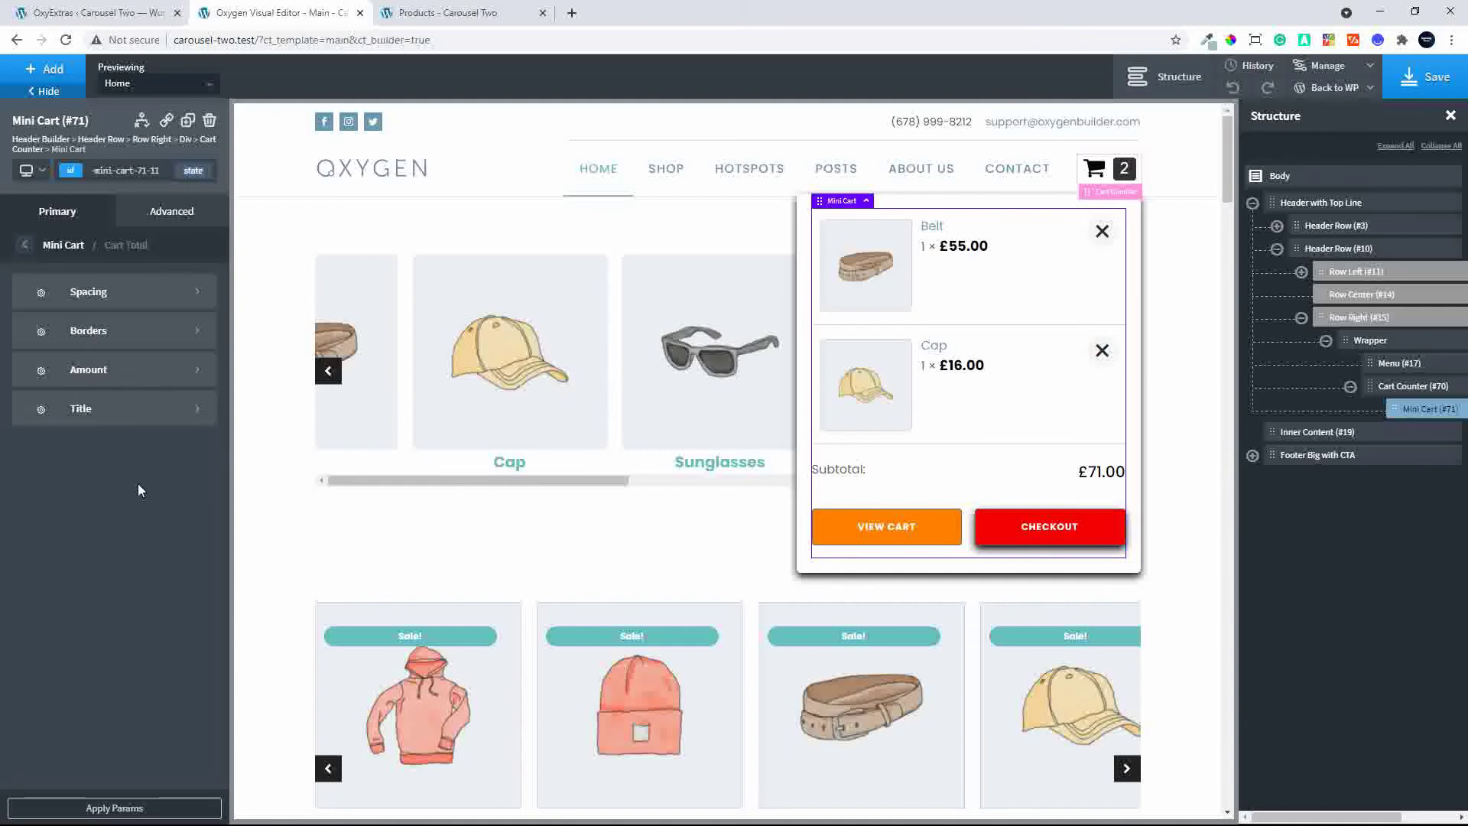
{"action": "left_click", "coordinate": [89, 406]}
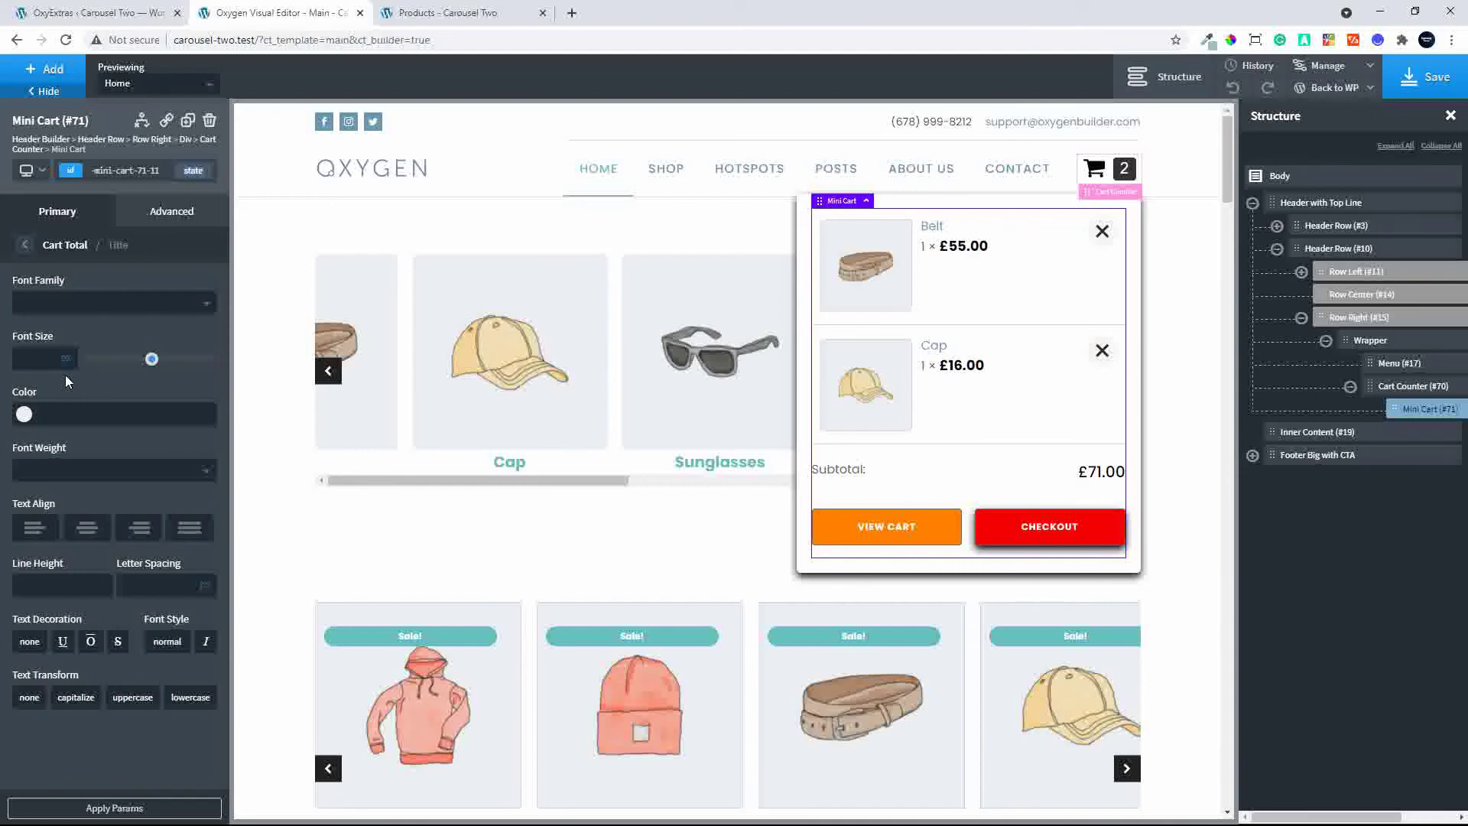
{"action": "left_click", "coordinate": [27, 359]}
{"action": "type", "text": "20"}
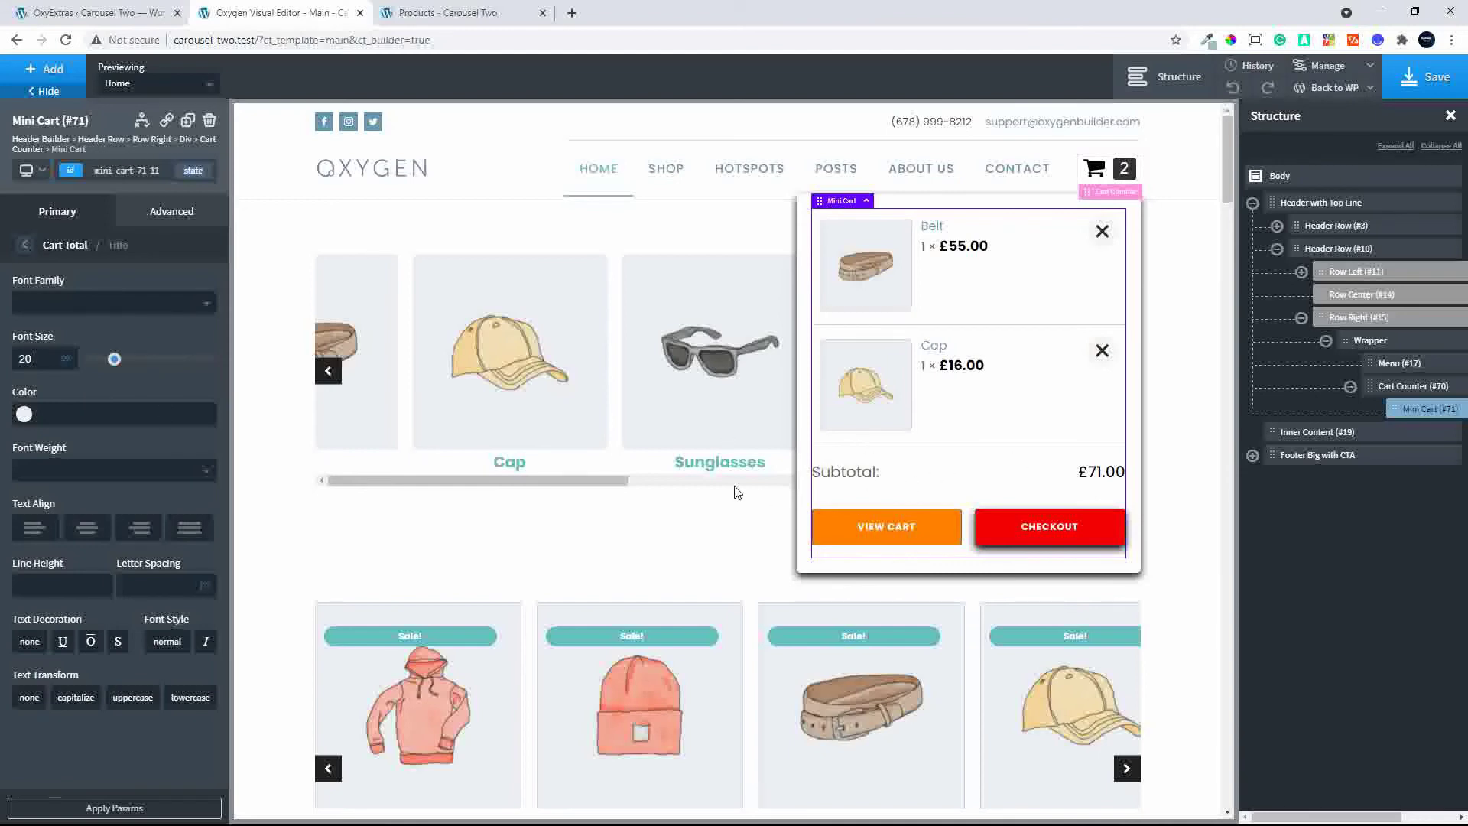
Apply a solid border style to all sides of the mini cart's cart total.
{"action": "left_click", "coordinate": [24, 246]}
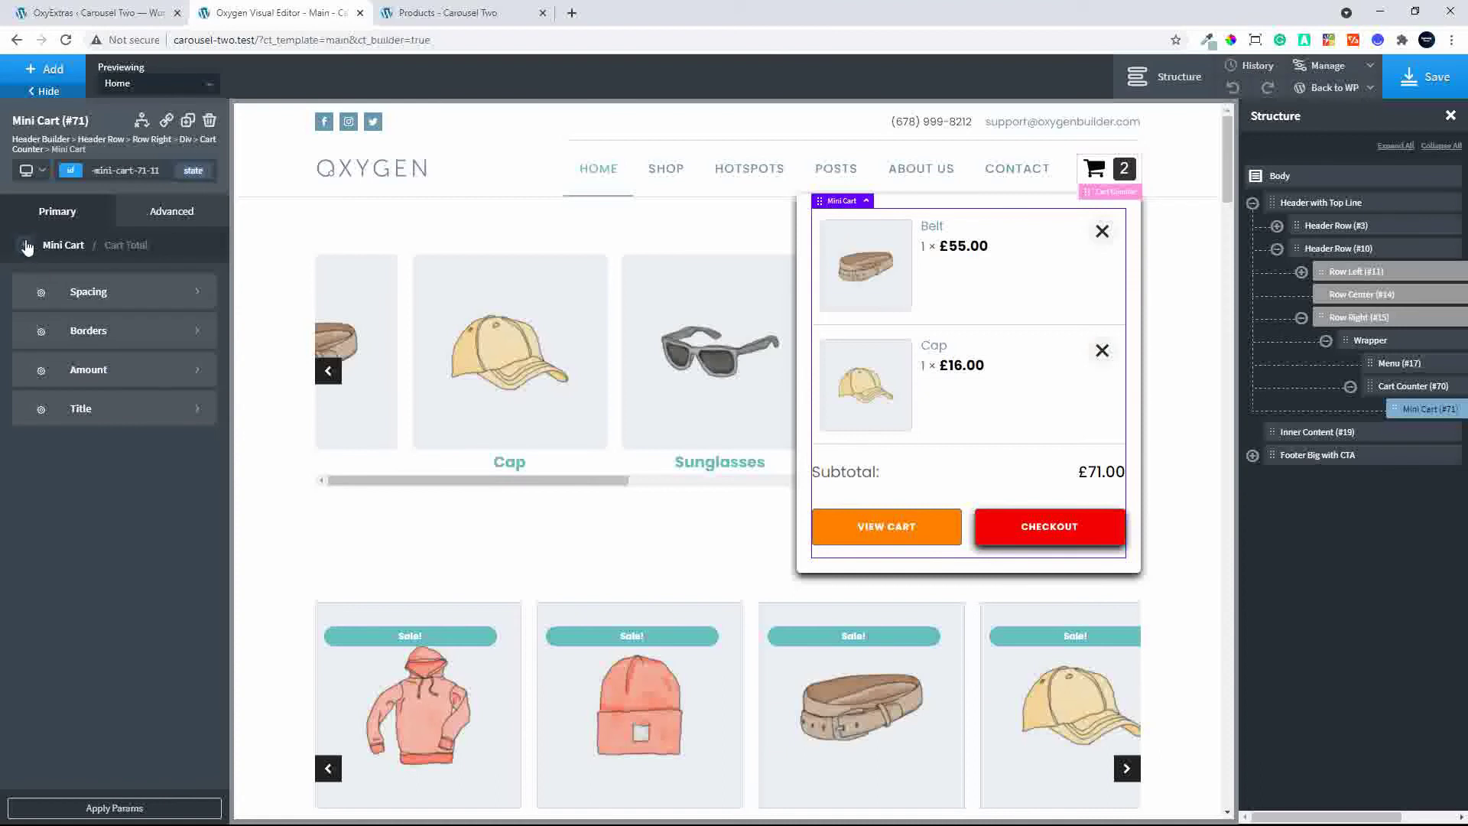
{"action": "left_click", "coordinate": [81, 332]}
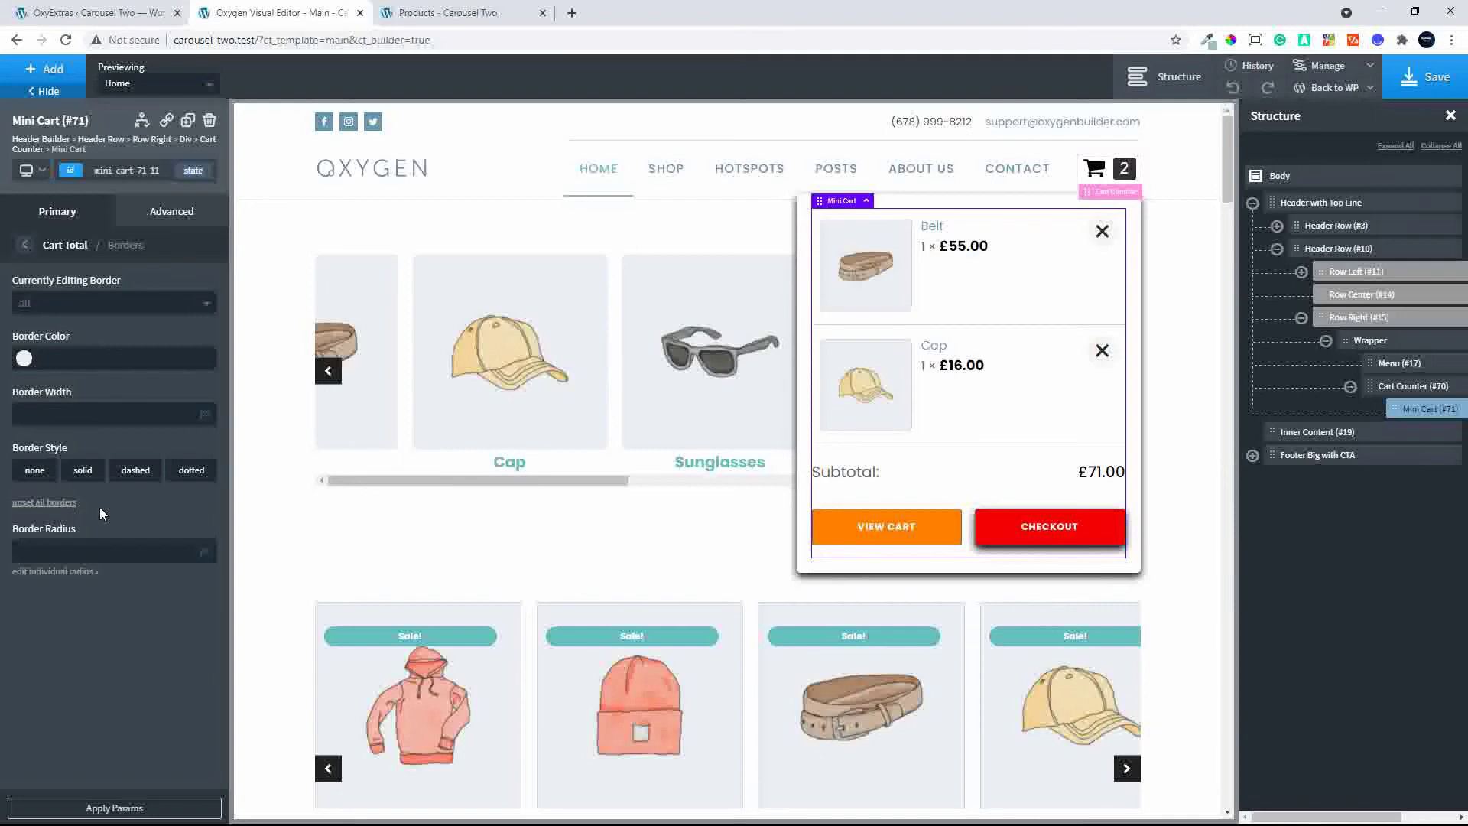
{"action": "left_click", "coordinate": [83, 472]}
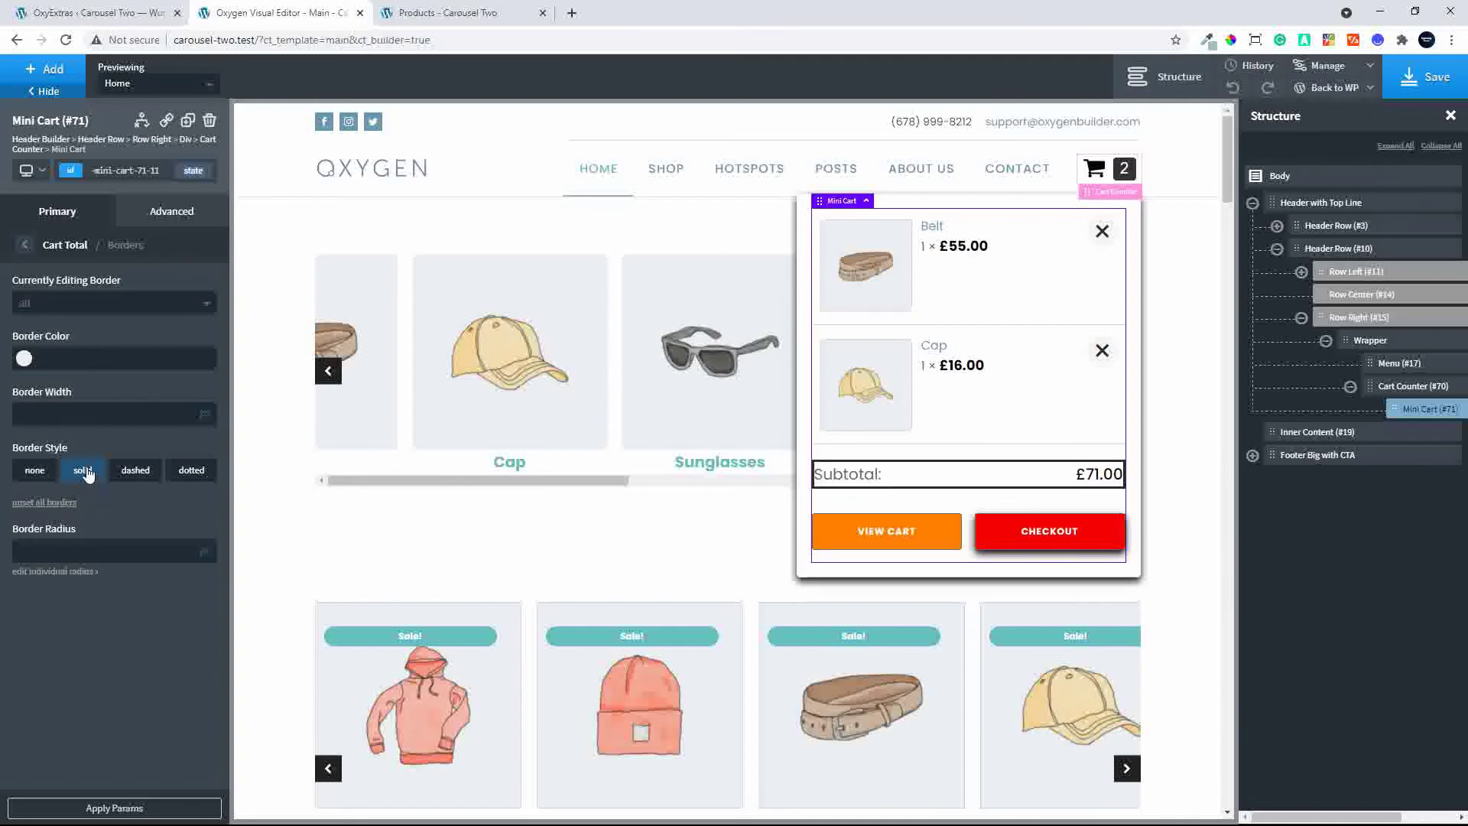
Set the cart total's padding to 10 on all four sides.
{"action": "left_click", "coordinate": [25, 246]}
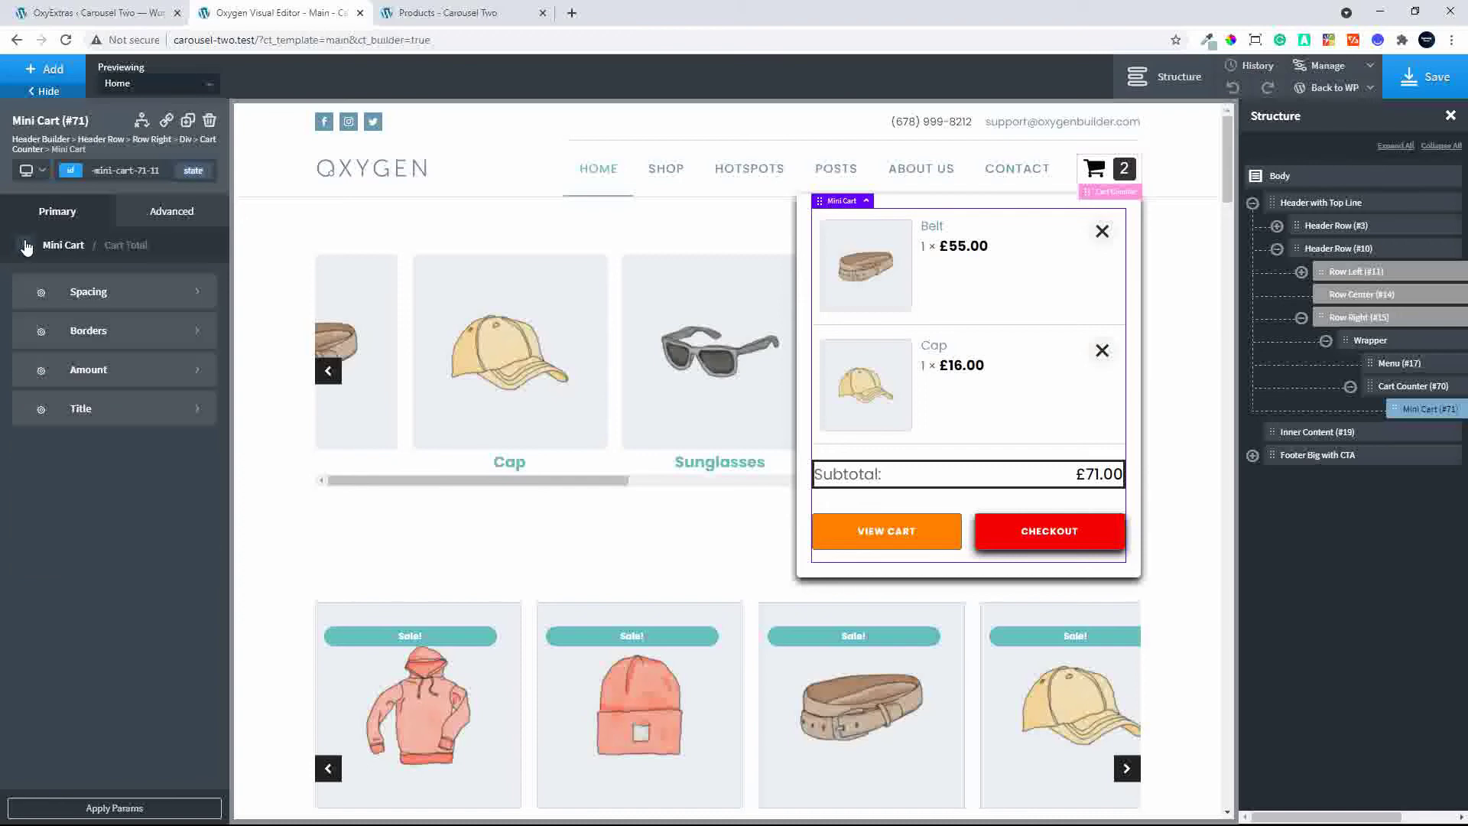
{"action": "left_click", "coordinate": [76, 293]}
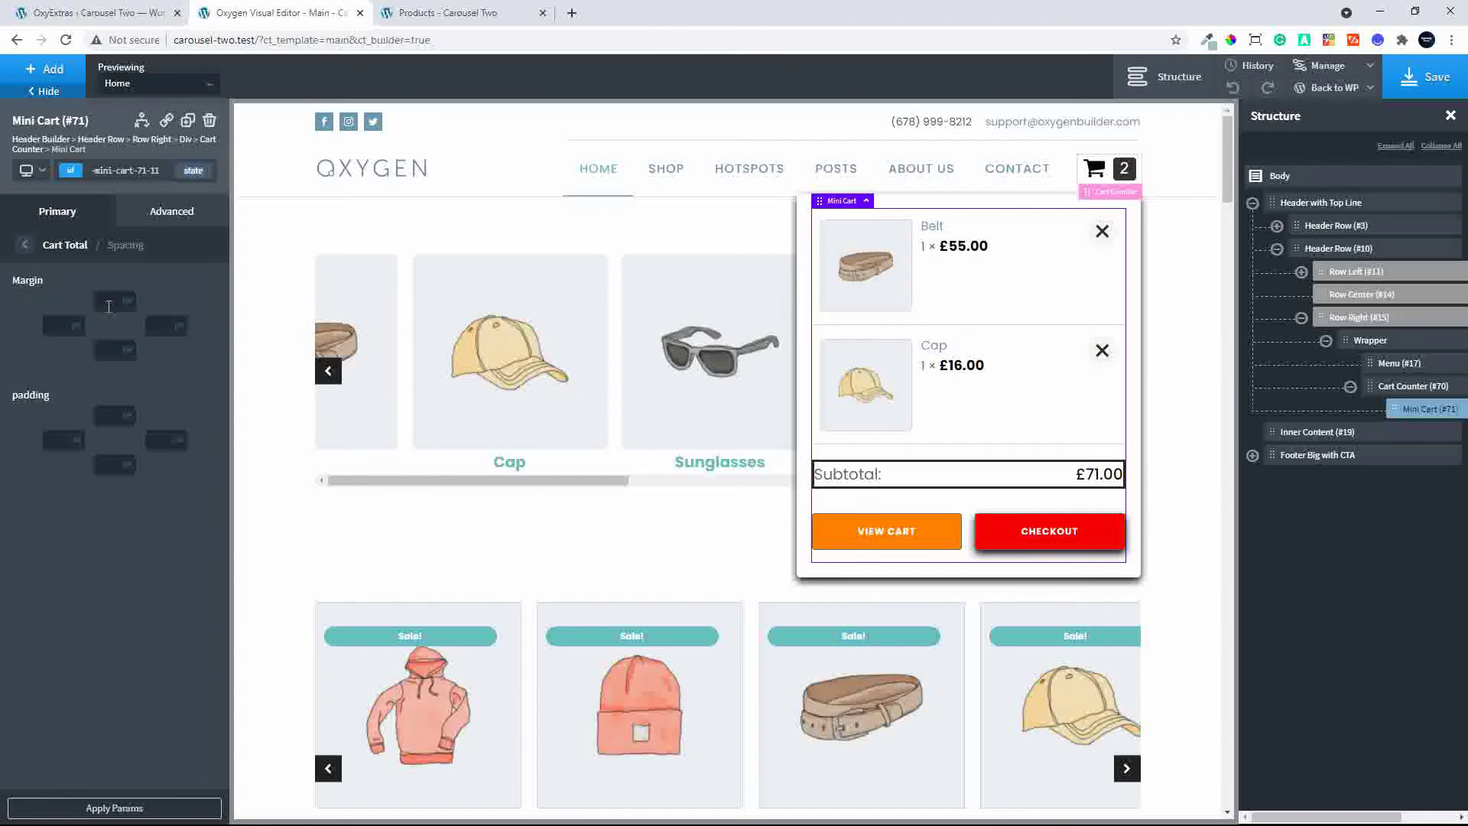
{"action": "left_click", "coordinate": [63, 438]}
{"action": "type", "text": "10"}
{"action": "left_click", "coordinate": [115, 484]}
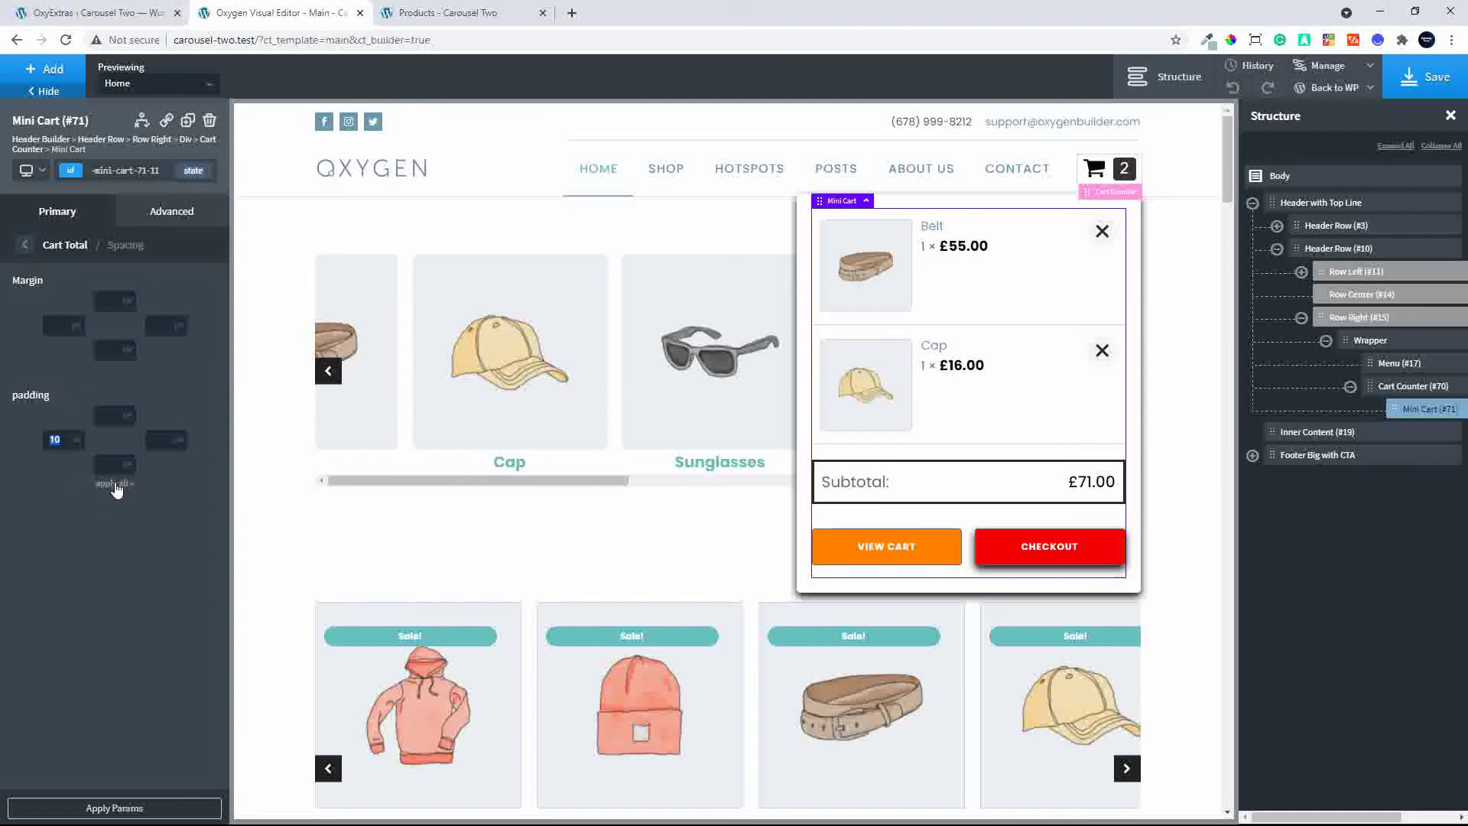
Set the cart total's border radius to 5, border width to 1 and border color to #ddd.
{"action": "left_click", "coordinate": [25, 245]}
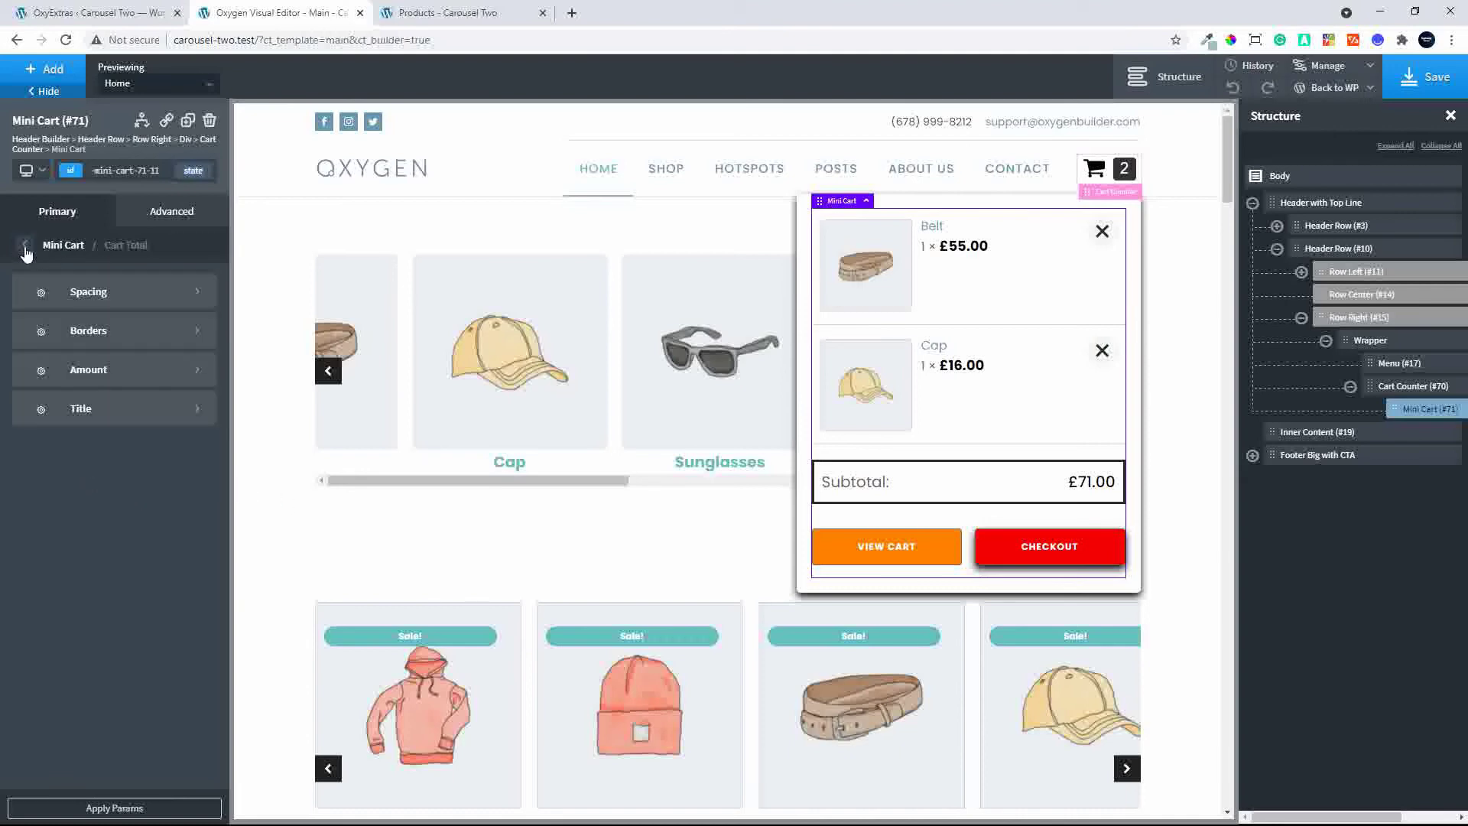
{"action": "left_click", "coordinate": [77, 344]}
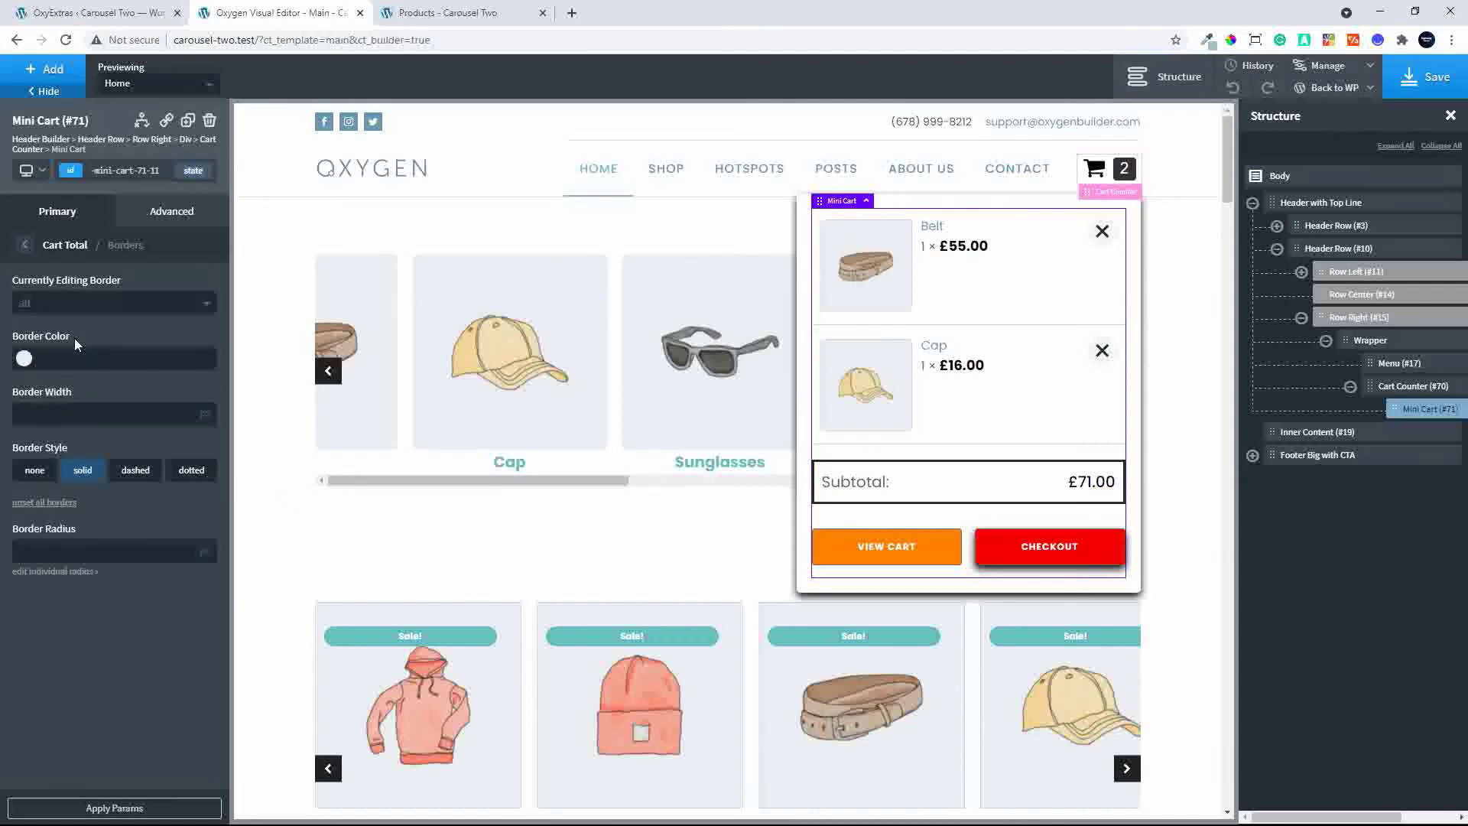
{"action": "left_click", "coordinate": [86, 551]}
{"action": "type", "text": "5"}
{"action": "left_click", "coordinate": [78, 412]}
{"action": "type", "text": "1"}
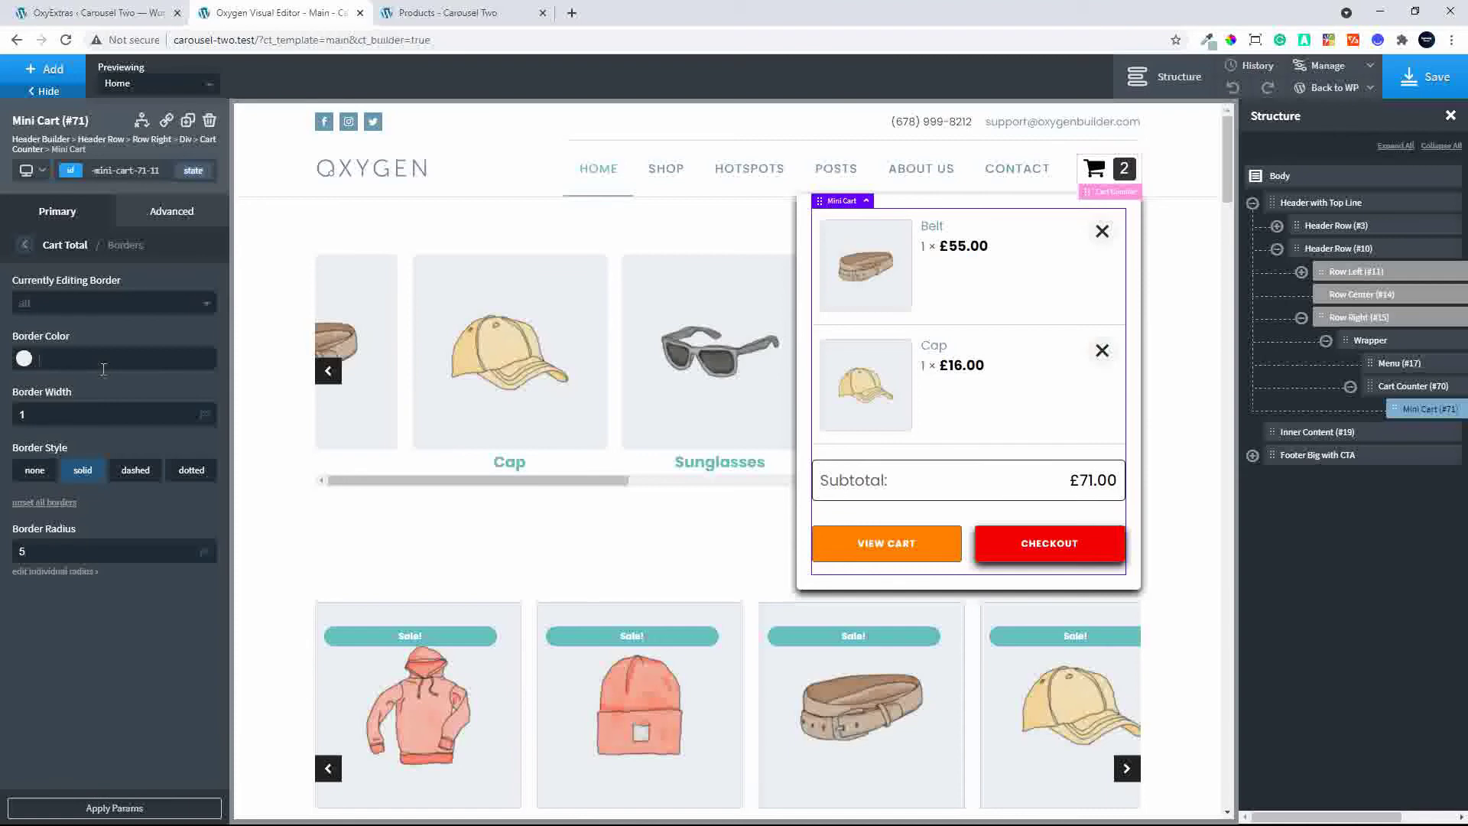
{"action": "type", "text": "#ddd"}
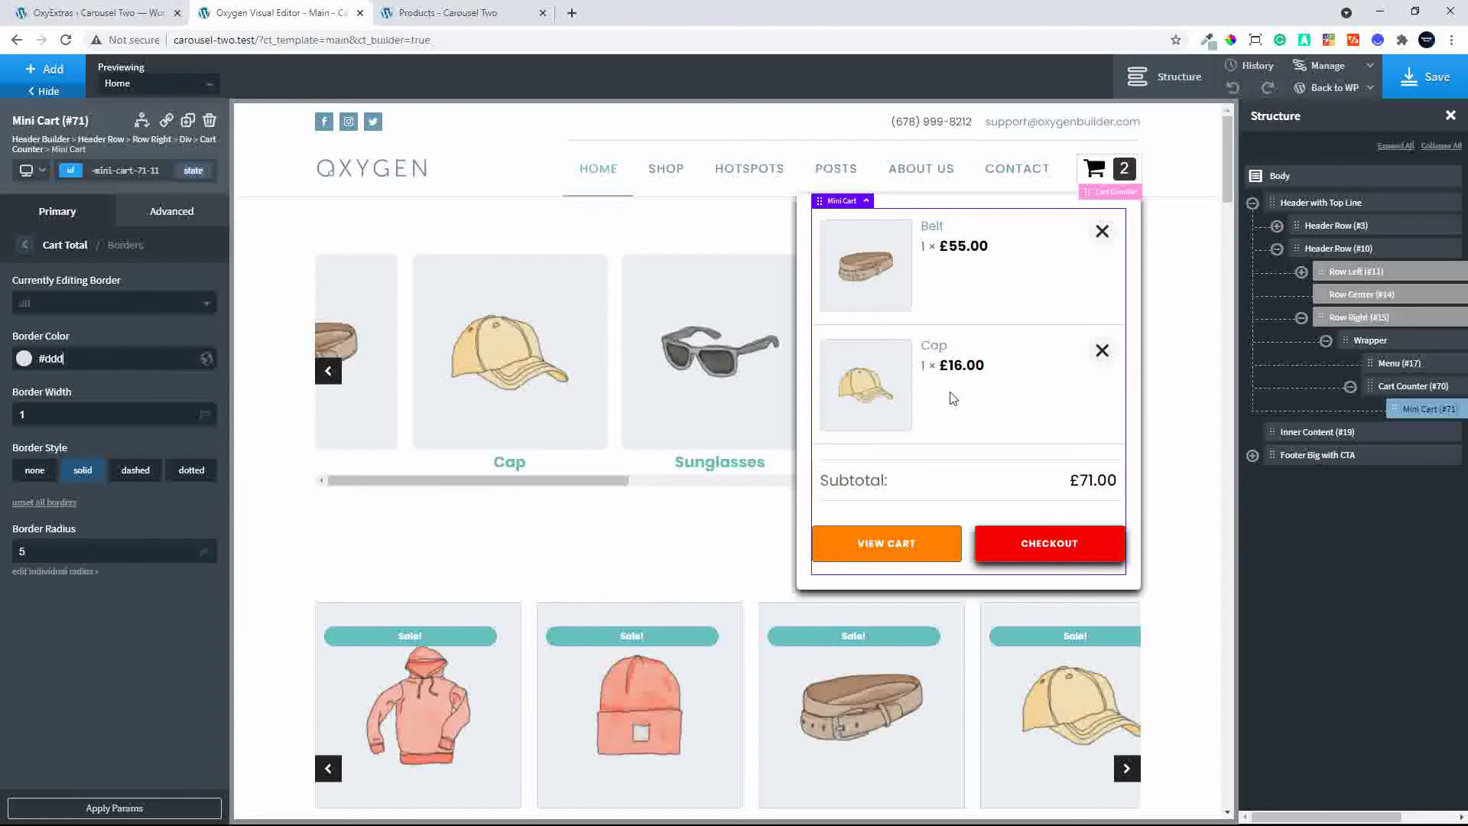
{"action": "left_click", "coordinate": [1181, 449]}
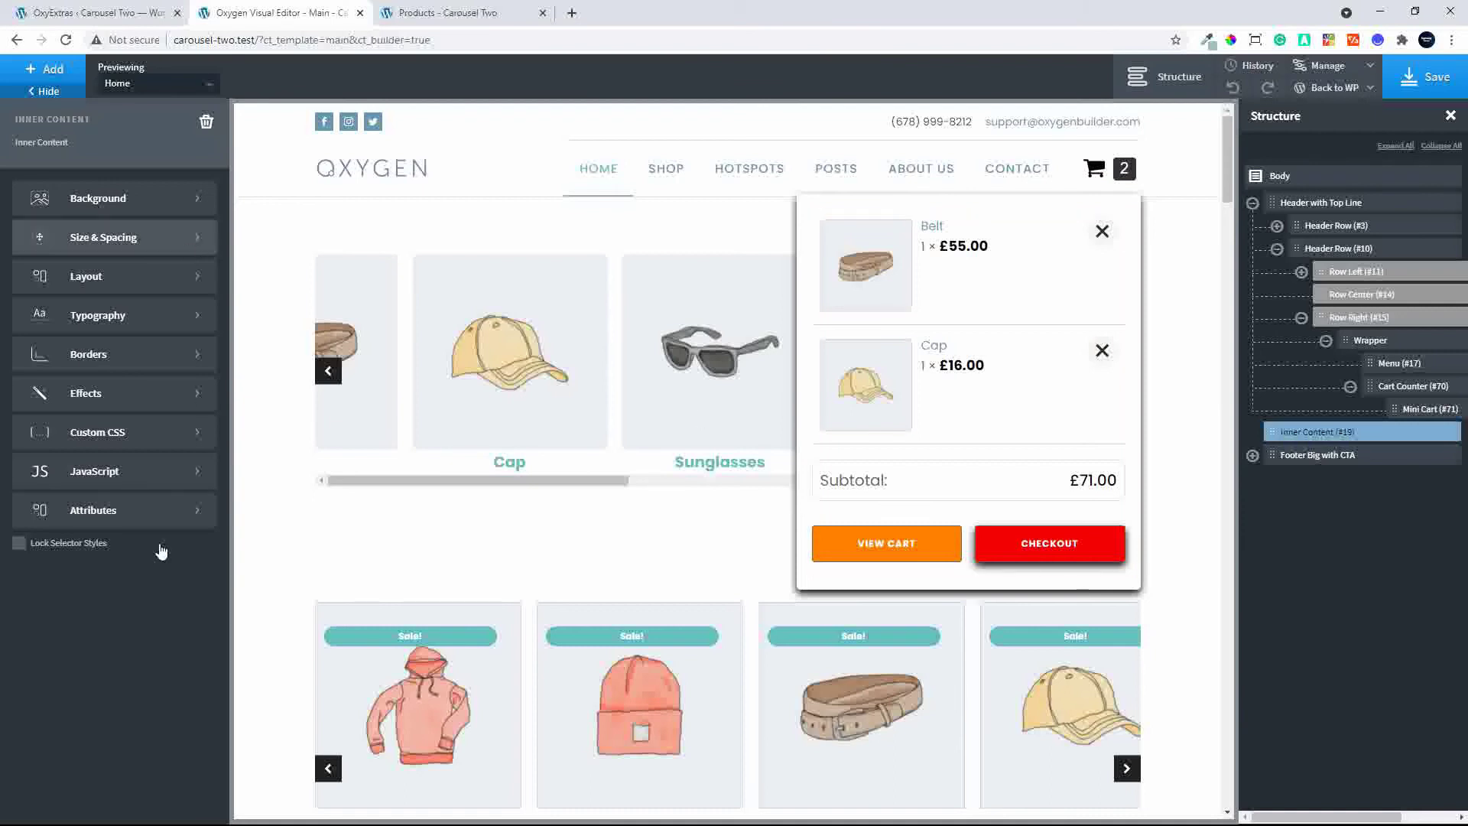
Try the horizontal child element layout for the mini cart's inner layout and return it to vertical.
{"action": "left_click", "coordinate": [1414, 413]}
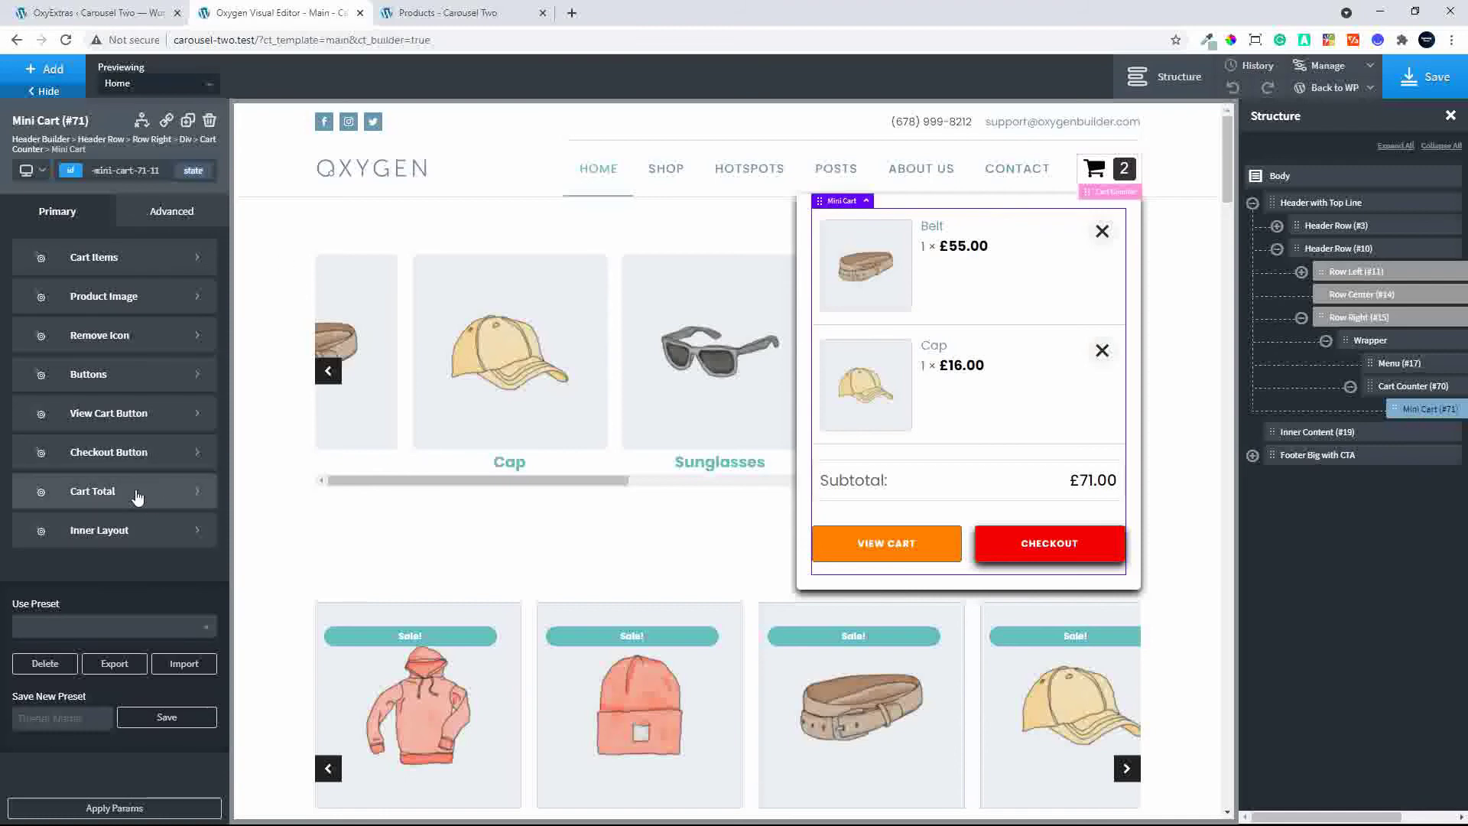
{"action": "left_click", "coordinate": [127, 540]}
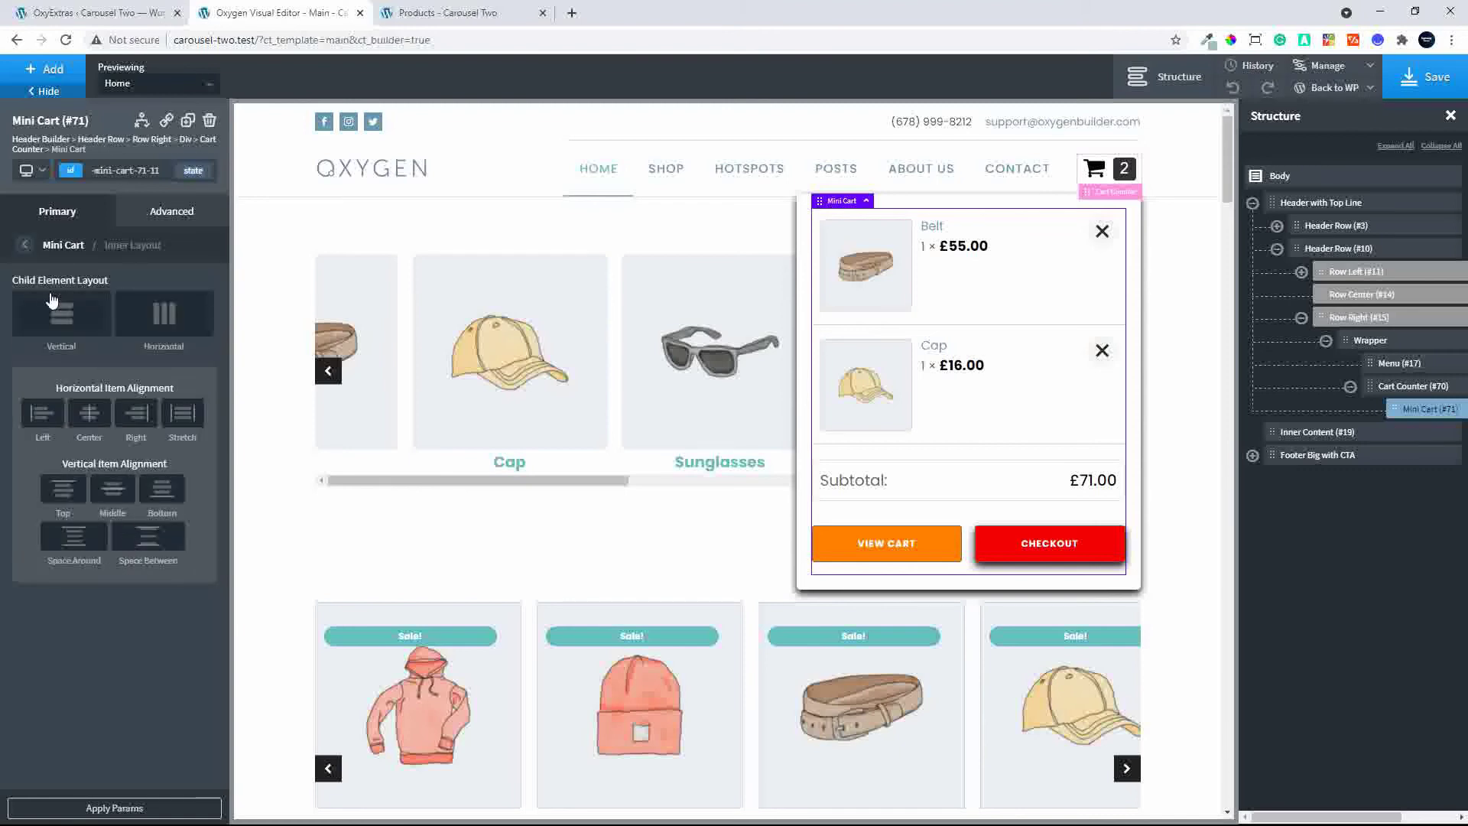
{"action": "left_click", "coordinate": [152, 310]}
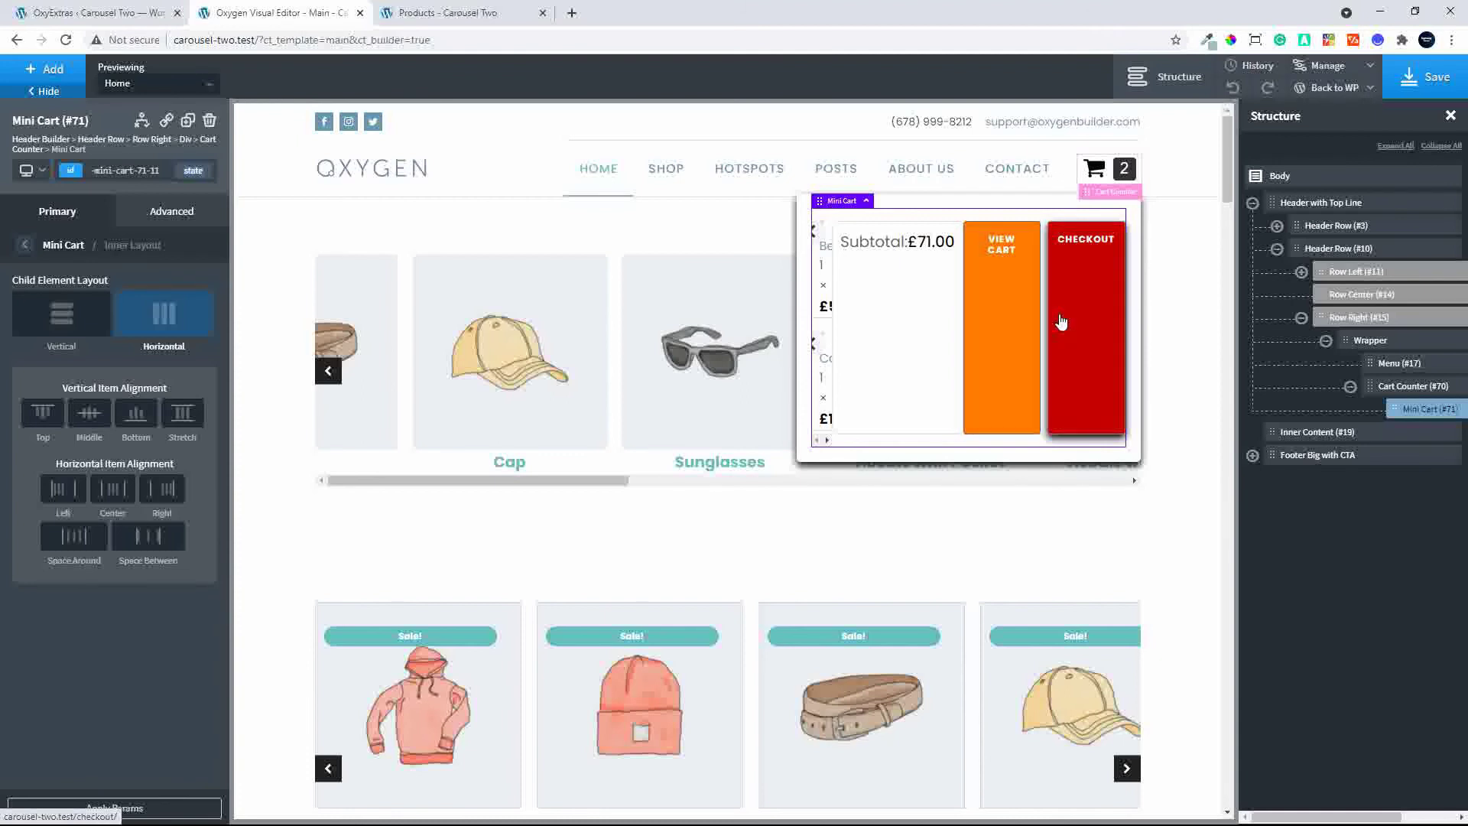
{"action": "left_click", "coordinate": [70, 321]}
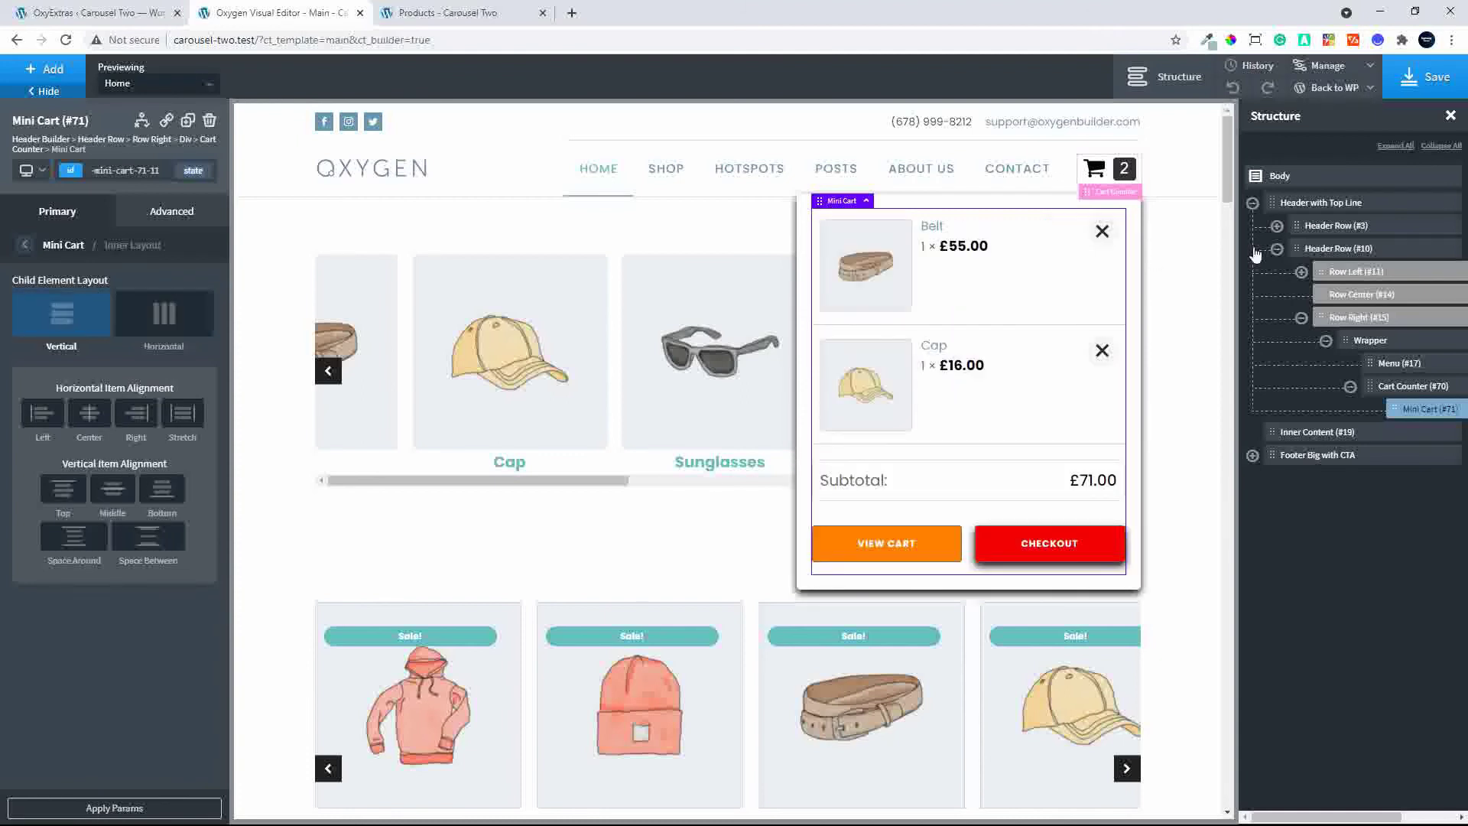
Save the template and reload the front-end shop page to check the styled dropdown mini cart.
{"action": "left_click", "coordinate": [1434, 78]}
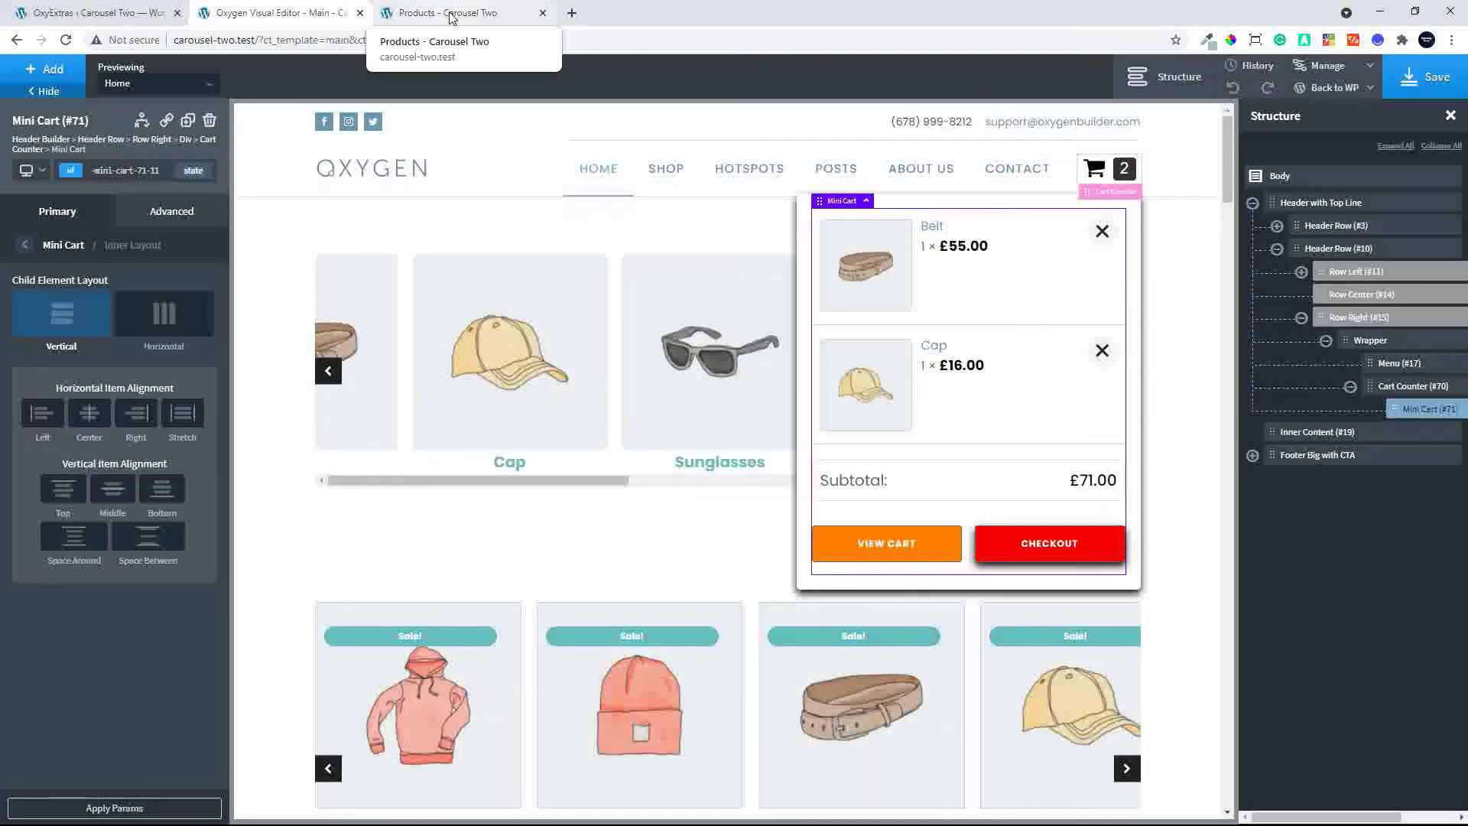
{"action": "left_click", "coordinate": [449, 17]}
{"action": "left_click", "coordinate": [71, 39]}
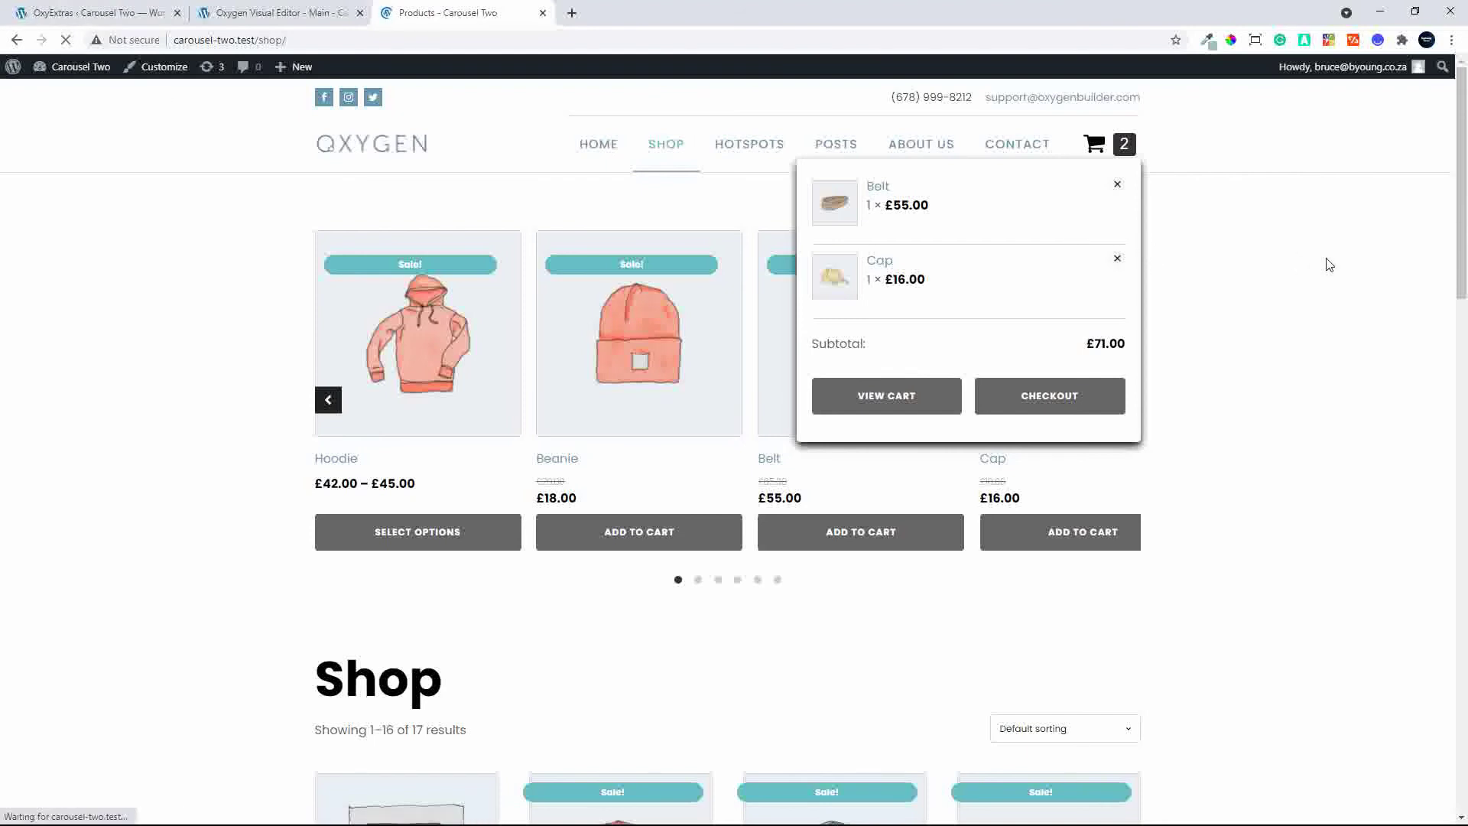
{"action": "left_click", "coordinate": [1122, 149]}
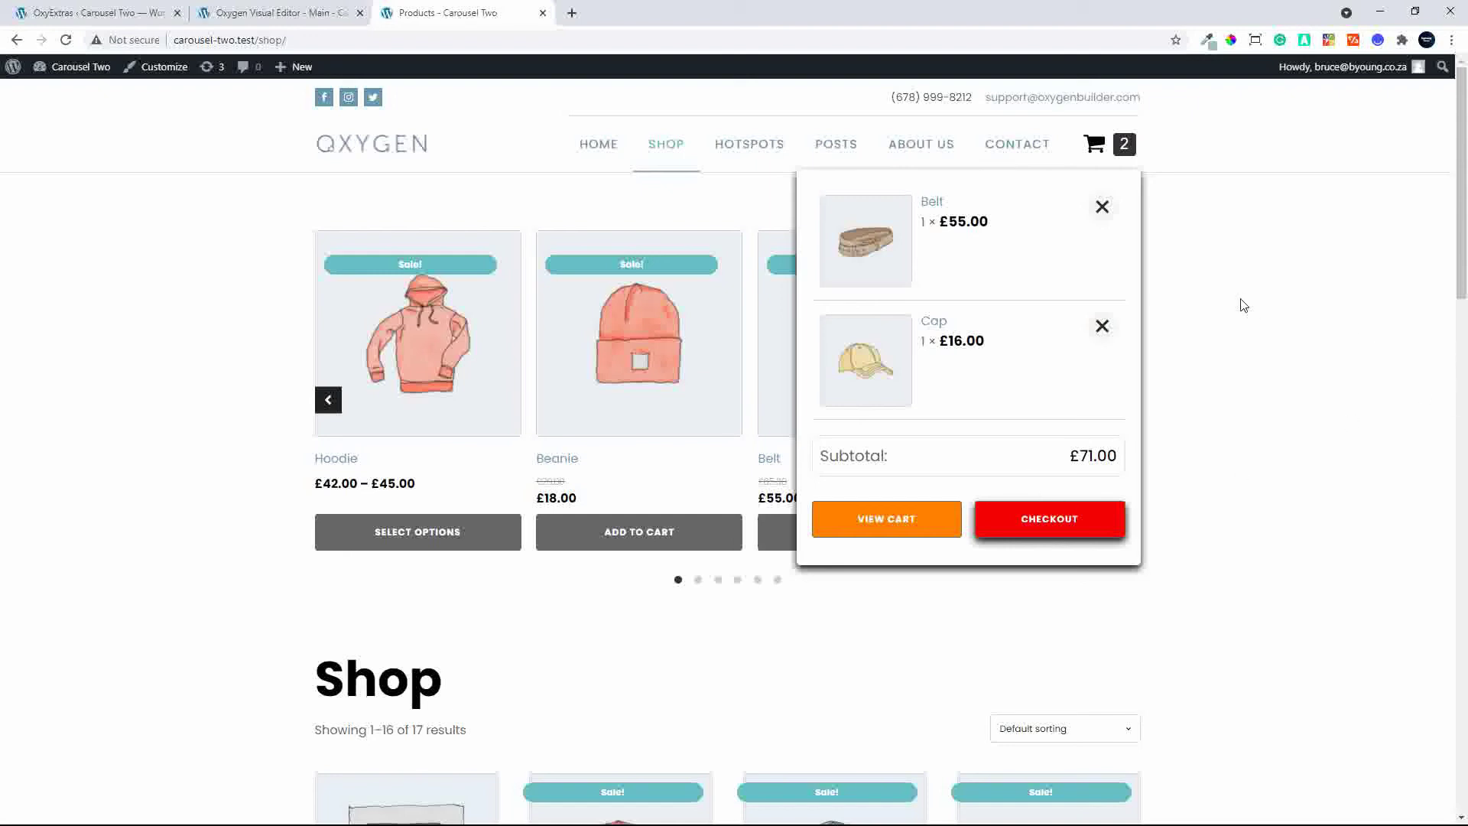
Switch to the Oxygen editor, choose the less than 768px breakpoint, and open the cart counter's dropdown content settings.
{"action": "left_click", "coordinate": [243, 11]}
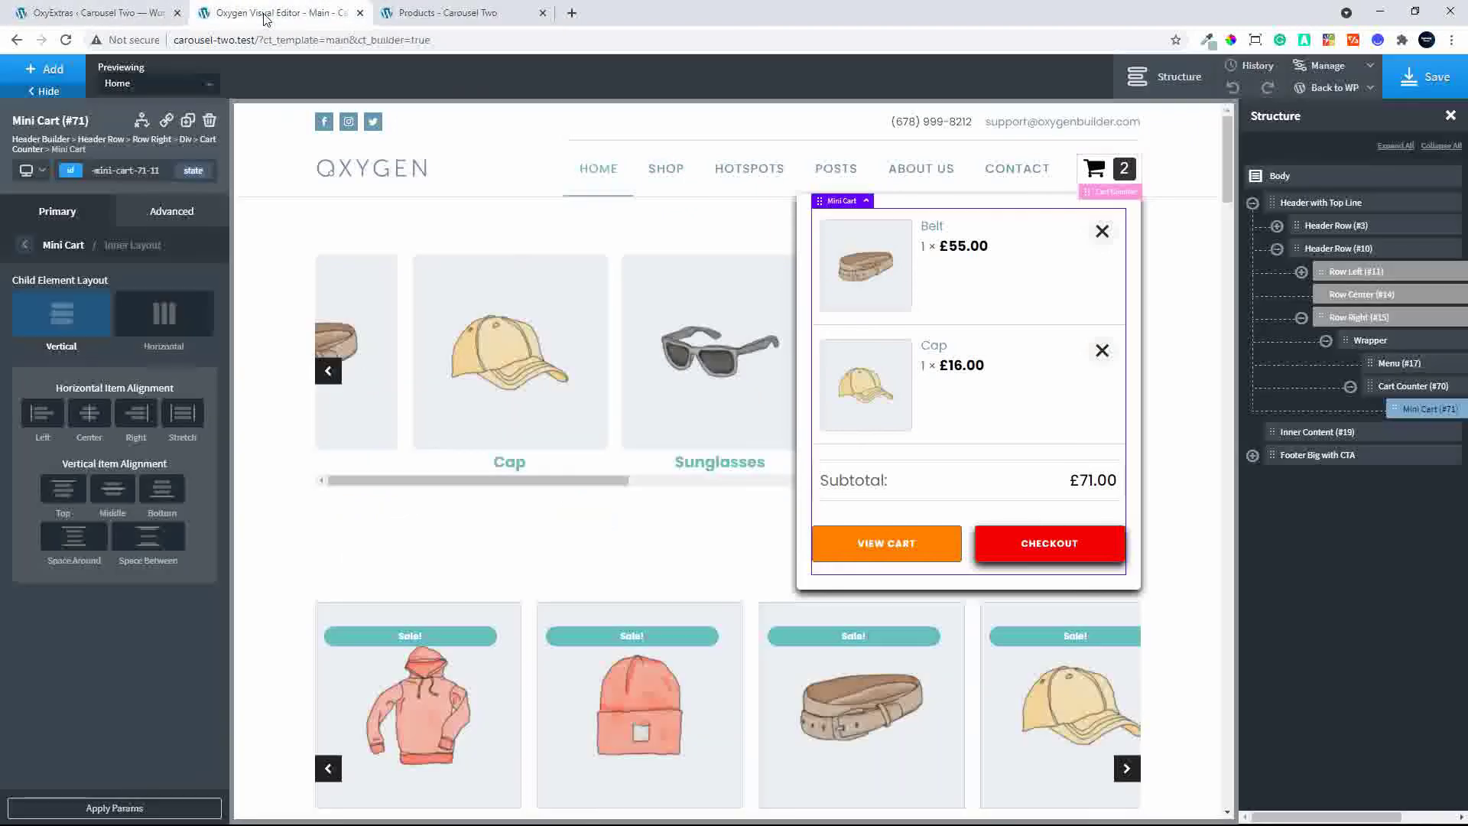
{"action": "left_click", "coordinate": [43, 172]}
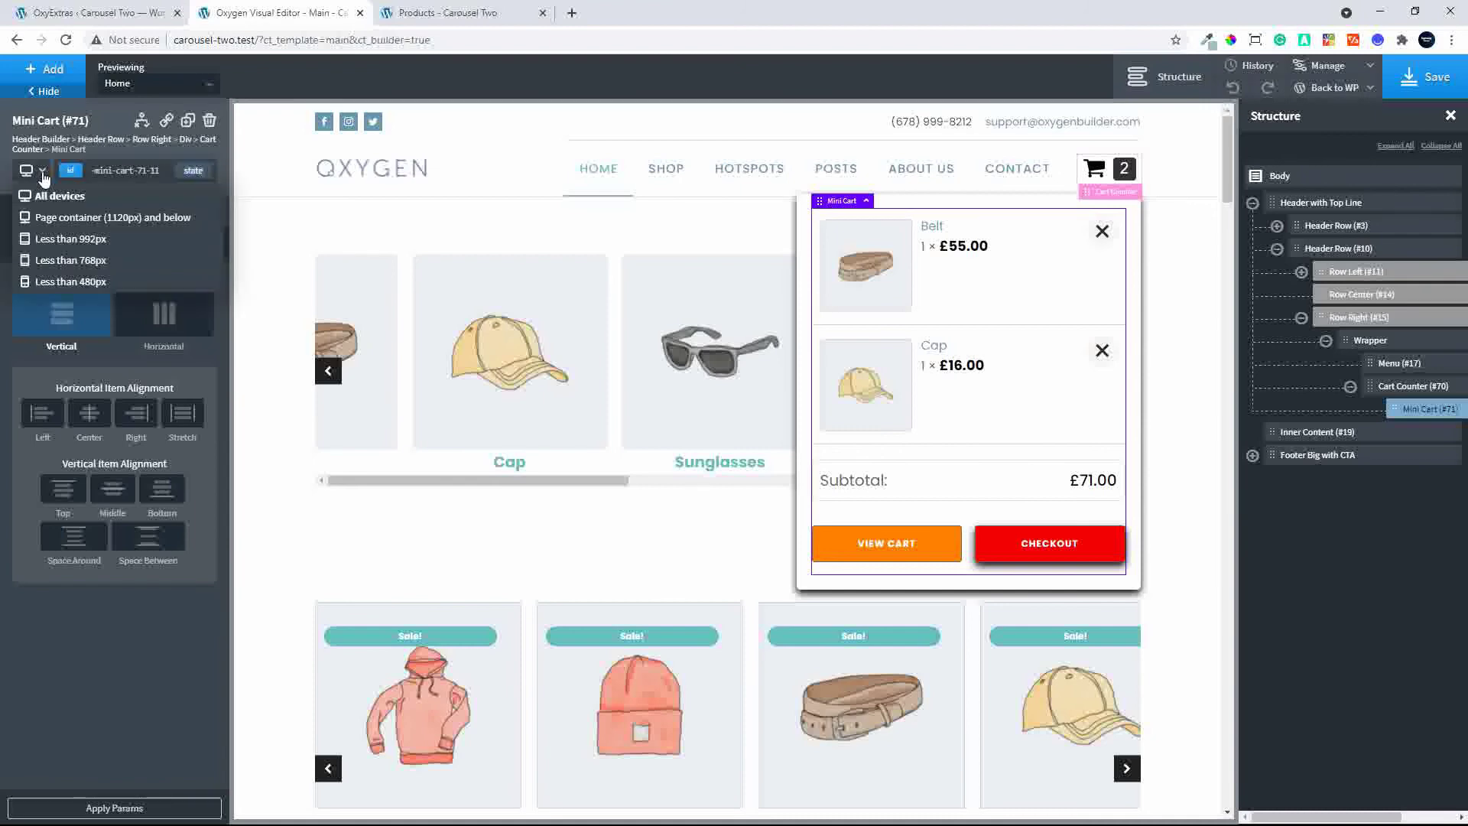
{"action": "left_click", "coordinate": [84, 282]}
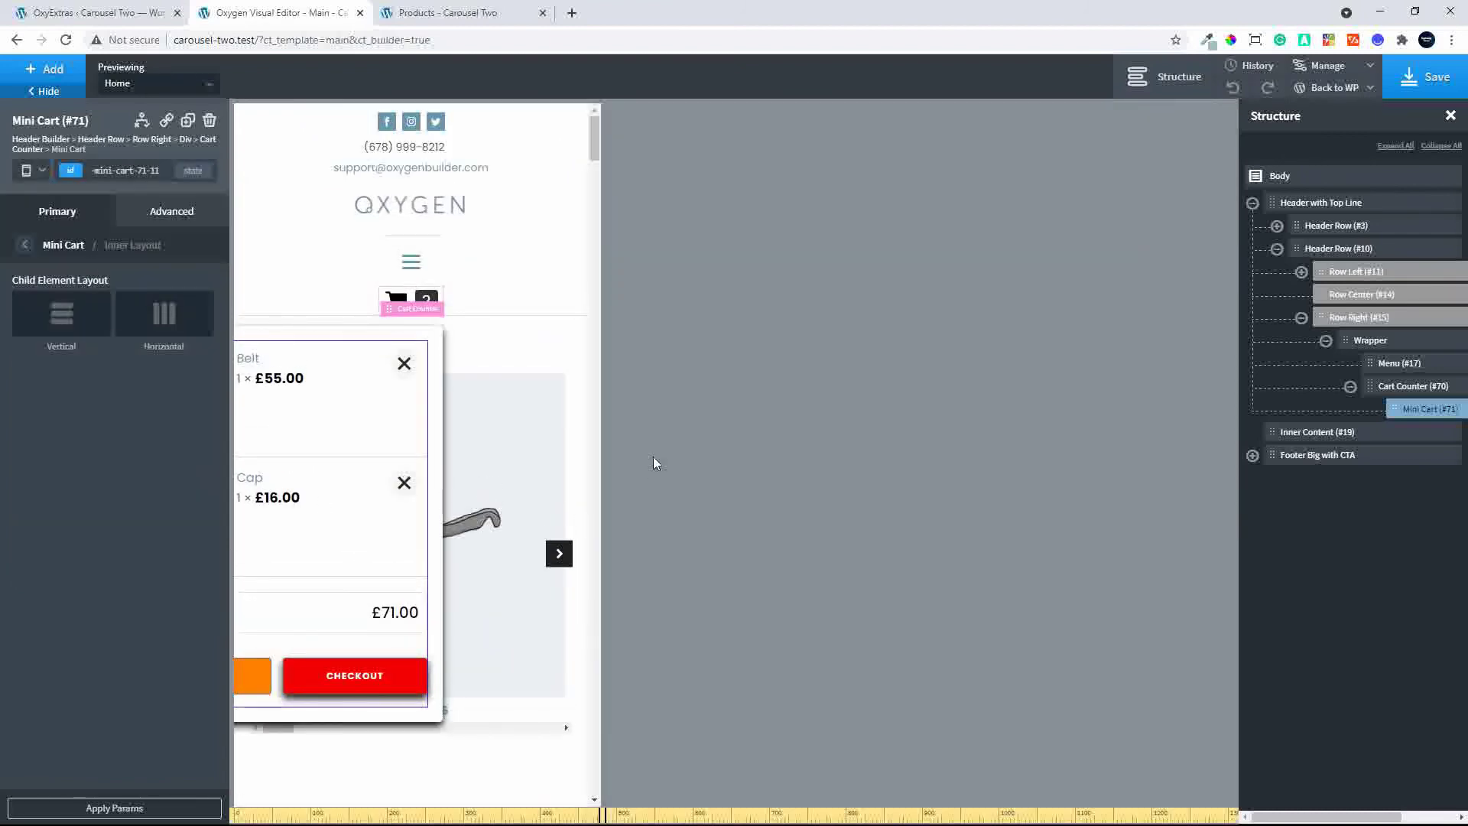
{"action": "left_click", "coordinate": [416, 303]}
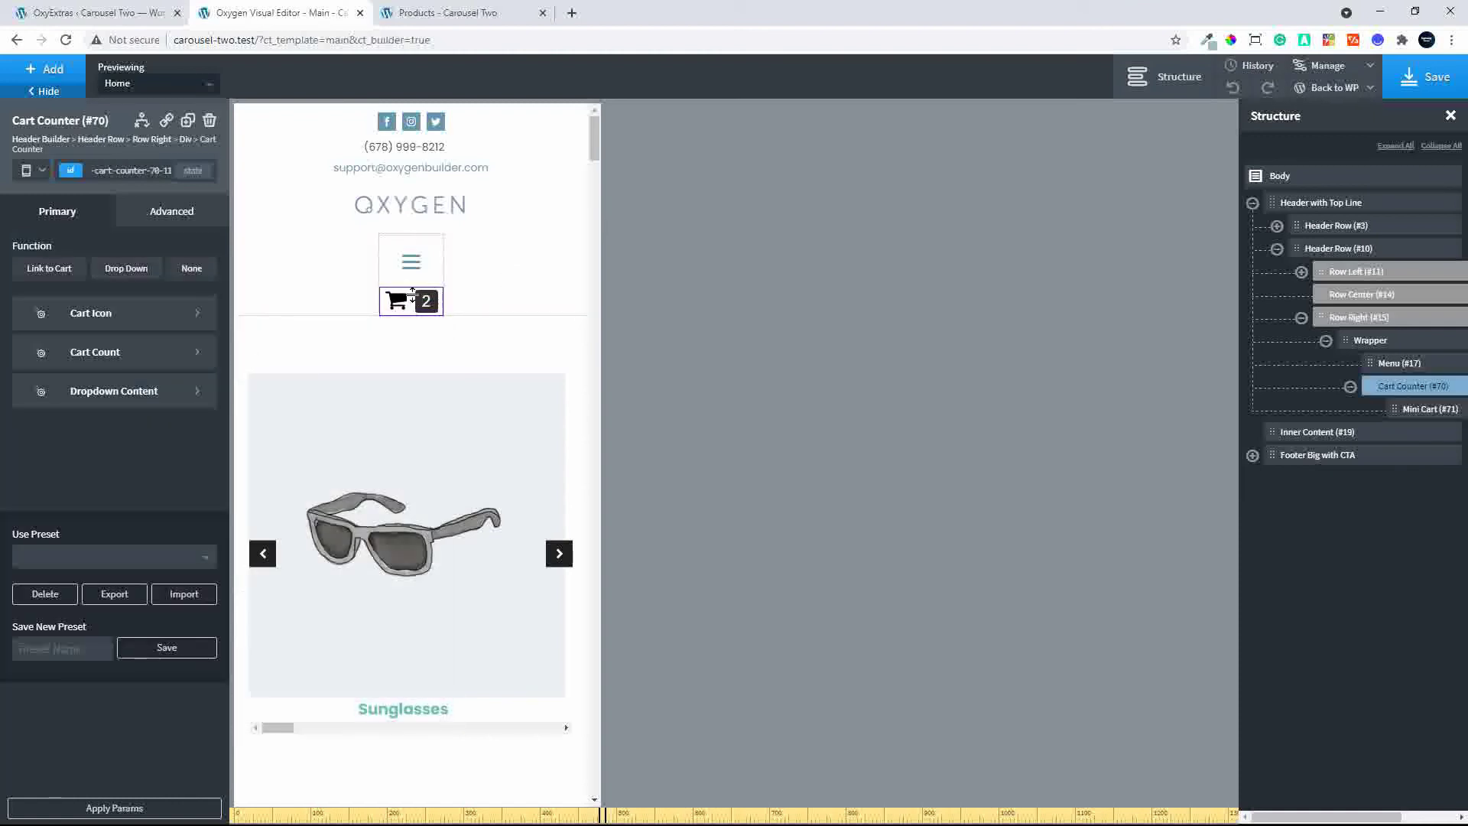
{"action": "mouse_move", "coordinate": [417, 302]}
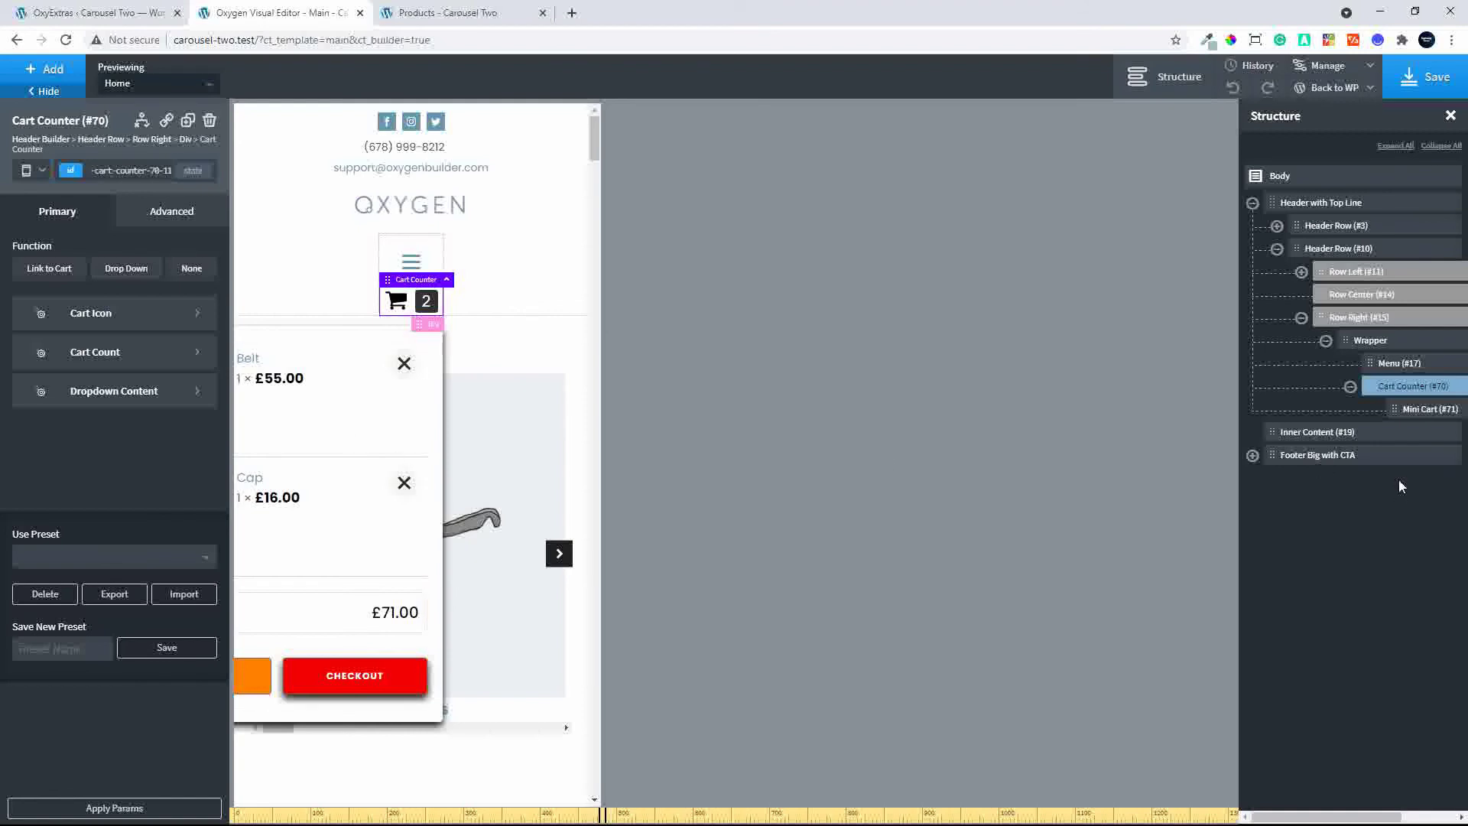
{"action": "left_click", "coordinate": [104, 393]}
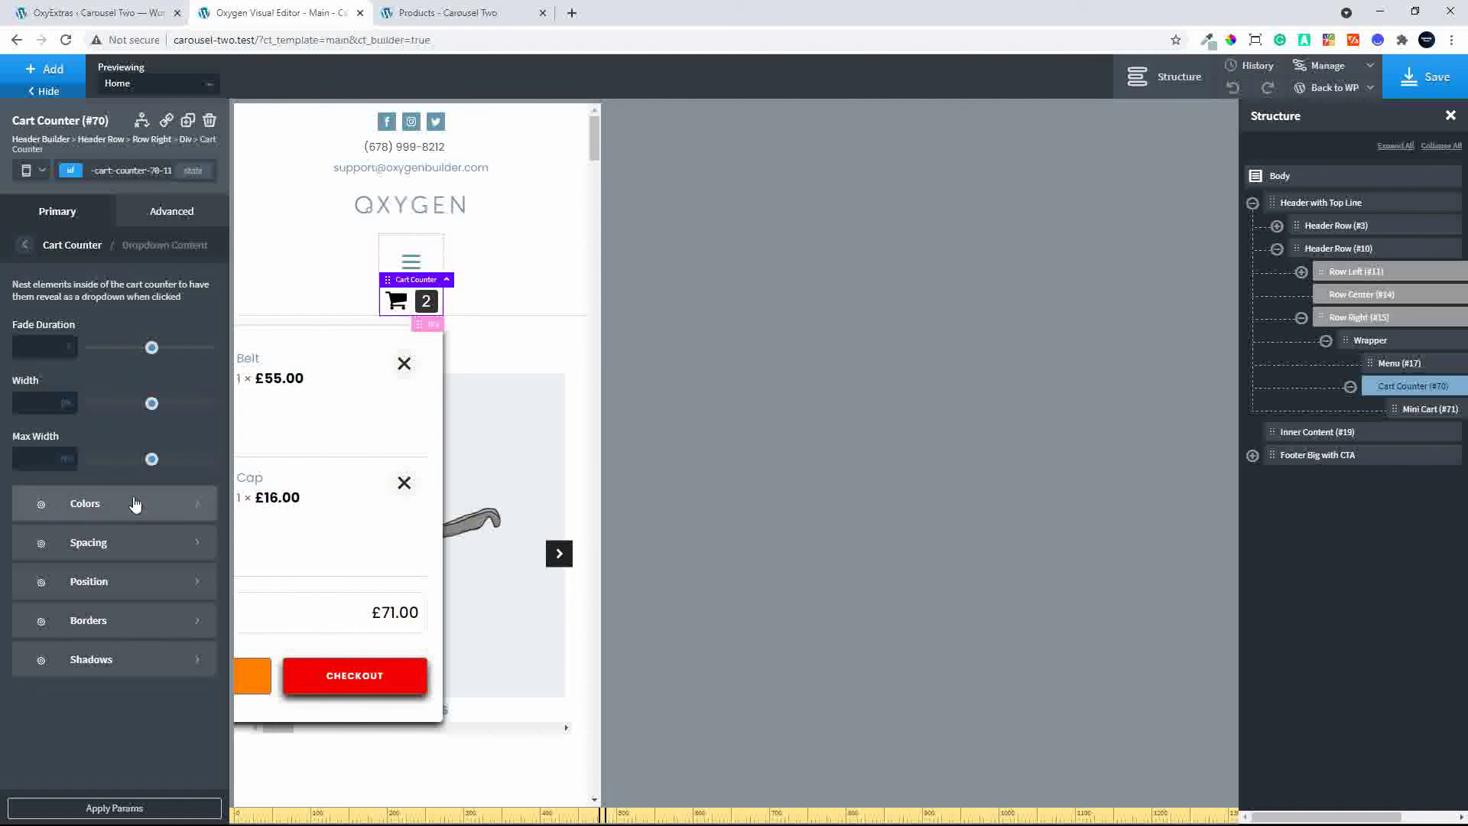
Try a right position of 50 px for the cart dropdown and clear it again.
{"action": "left_click", "coordinate": [108, 580]}
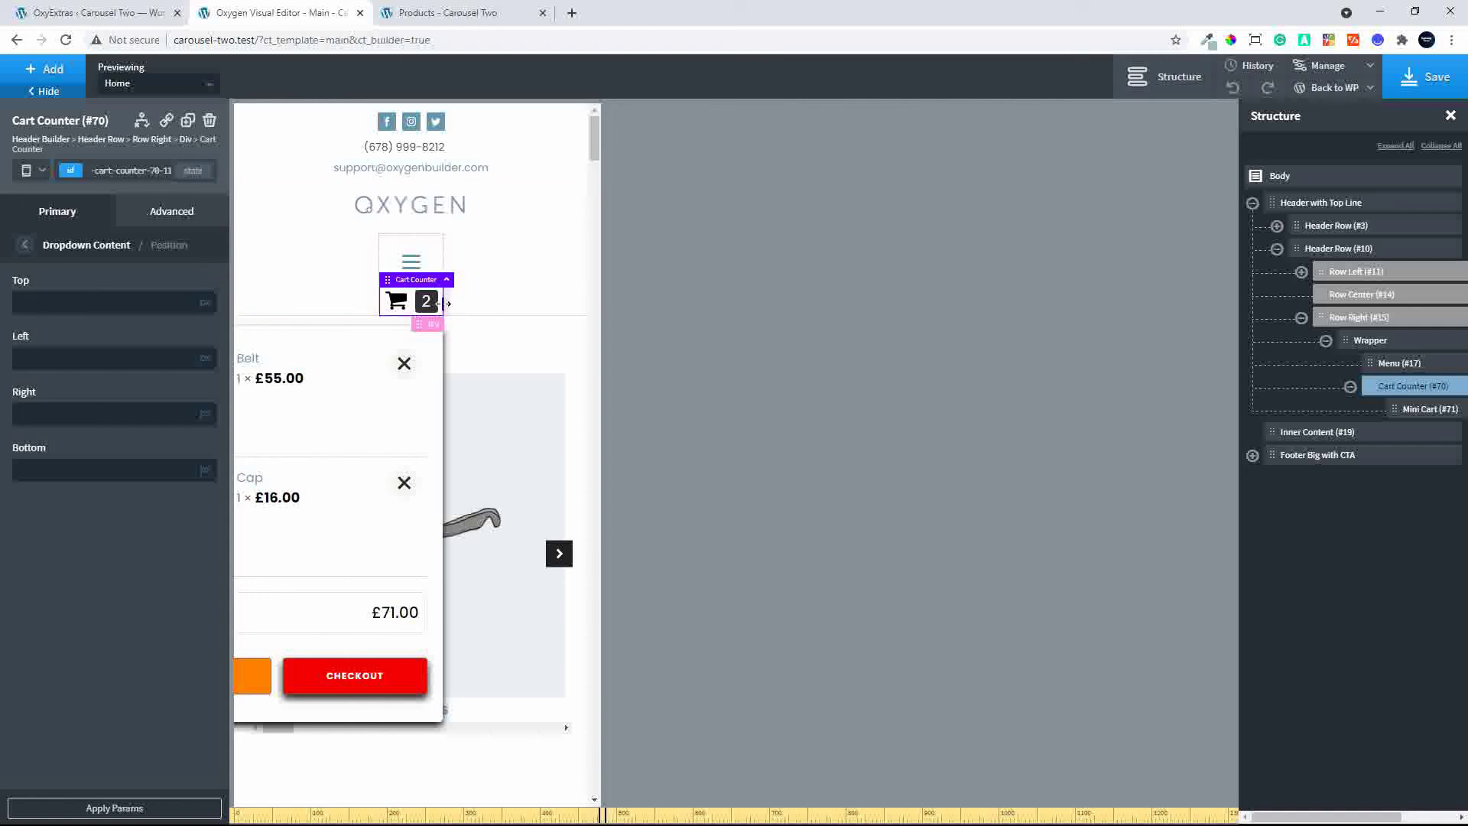
{"action": "type", "text": "0"}
{"action": "type", "text": "5"}
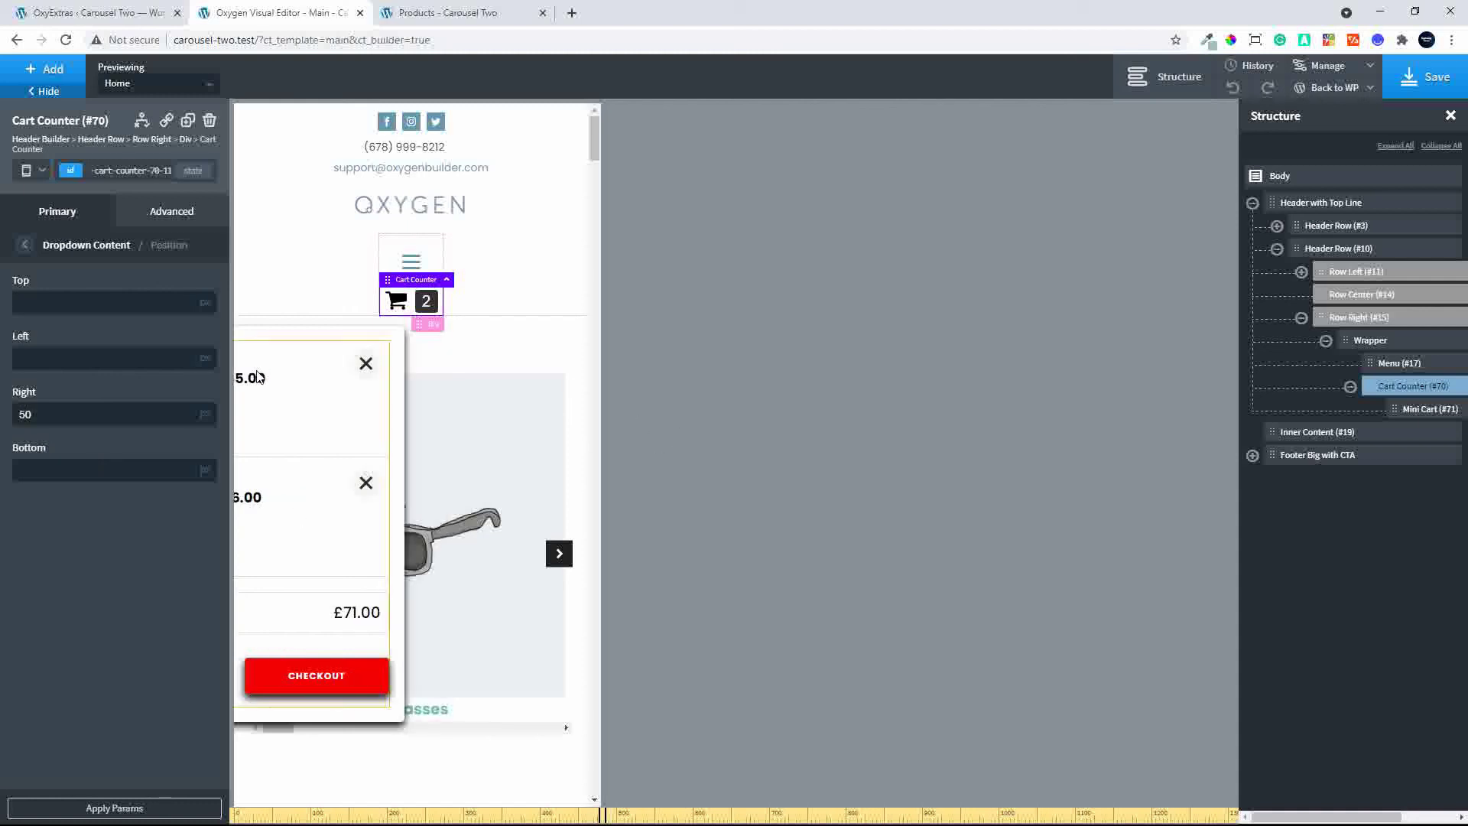
{"action": "double_click", "coordinate": [60, 412]}
{"action": "key", "text": "BackSpace"}
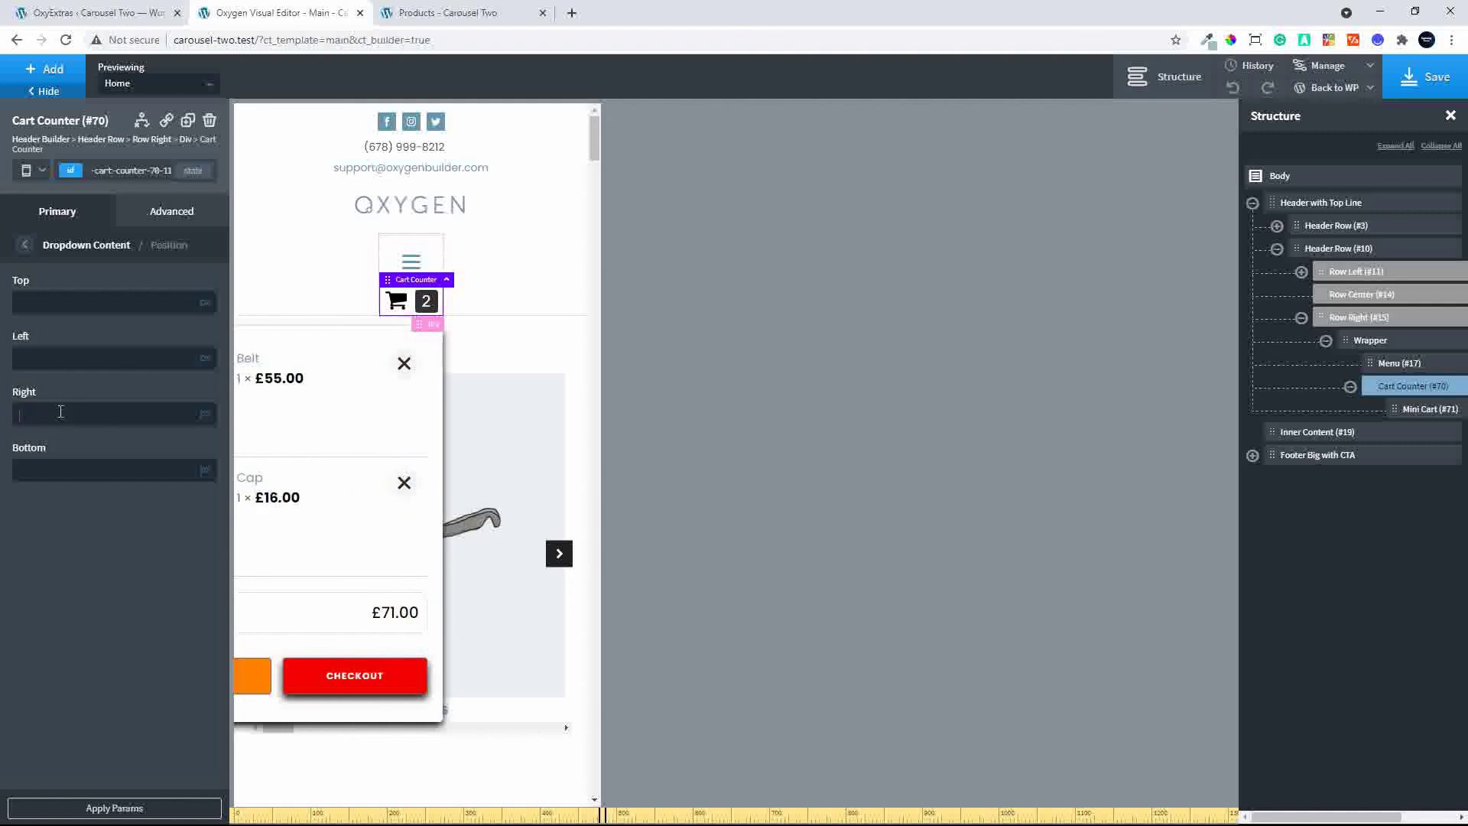
{"action": "left_click", "coordinate": [25, 246]}
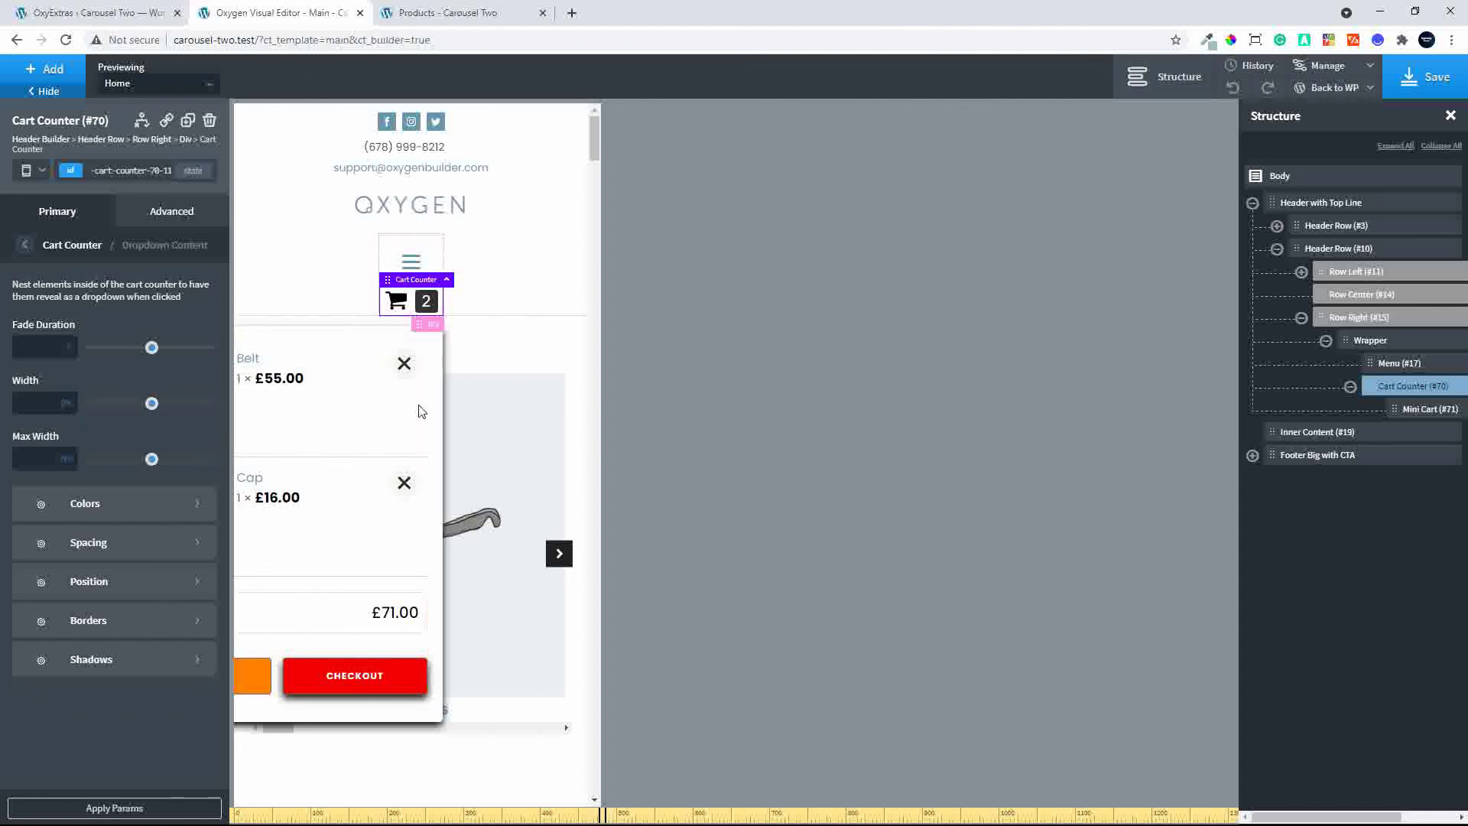
Set the cart dropdown's width to 350 px and its right position to -72 in percent.
{"action": "left_click", "coordinate": [40, 403]}
{"action": "type", "text": "350"}
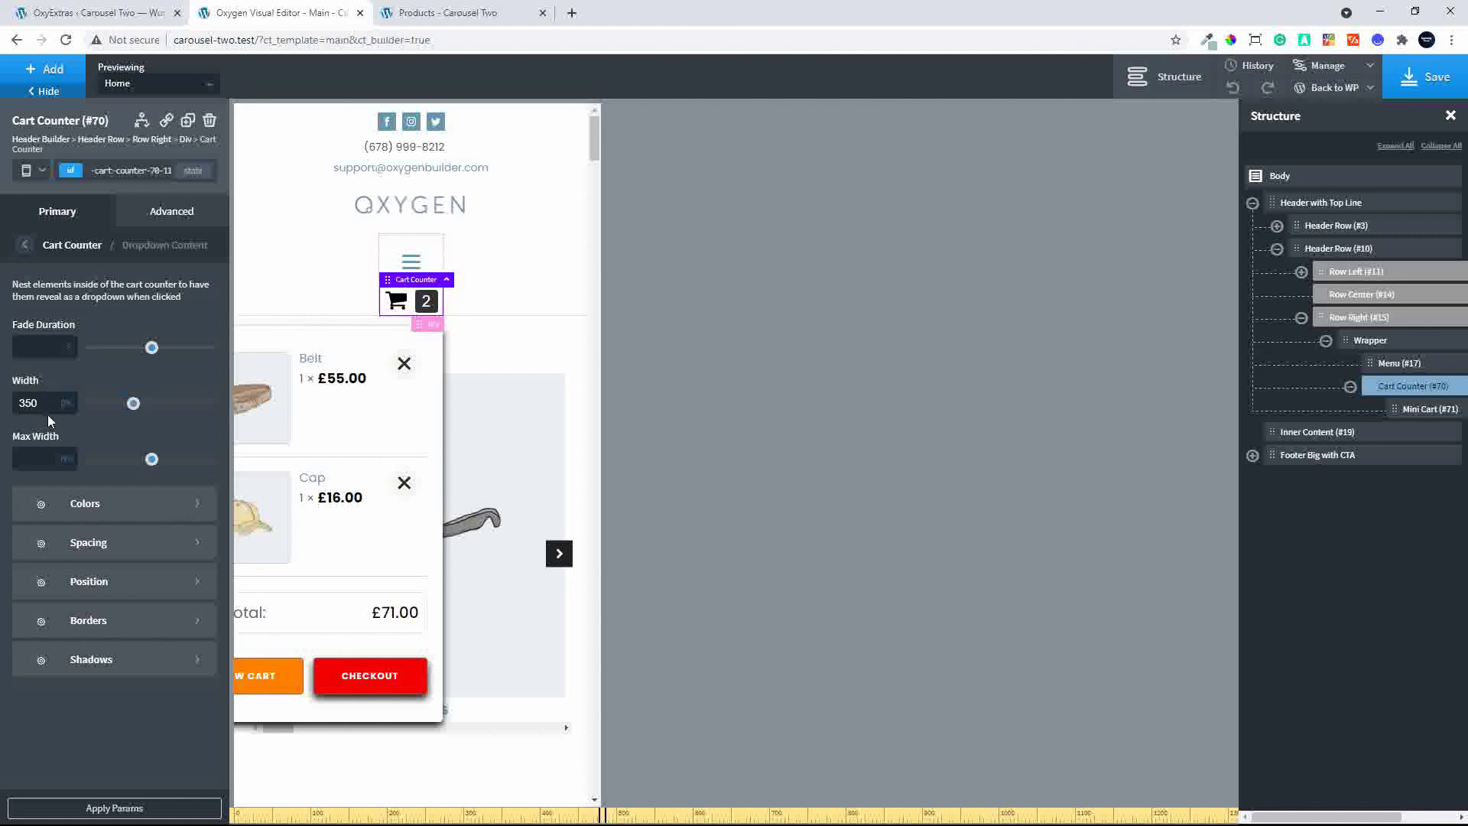
{"action": "left_click", "coordinate": [137, 583]}
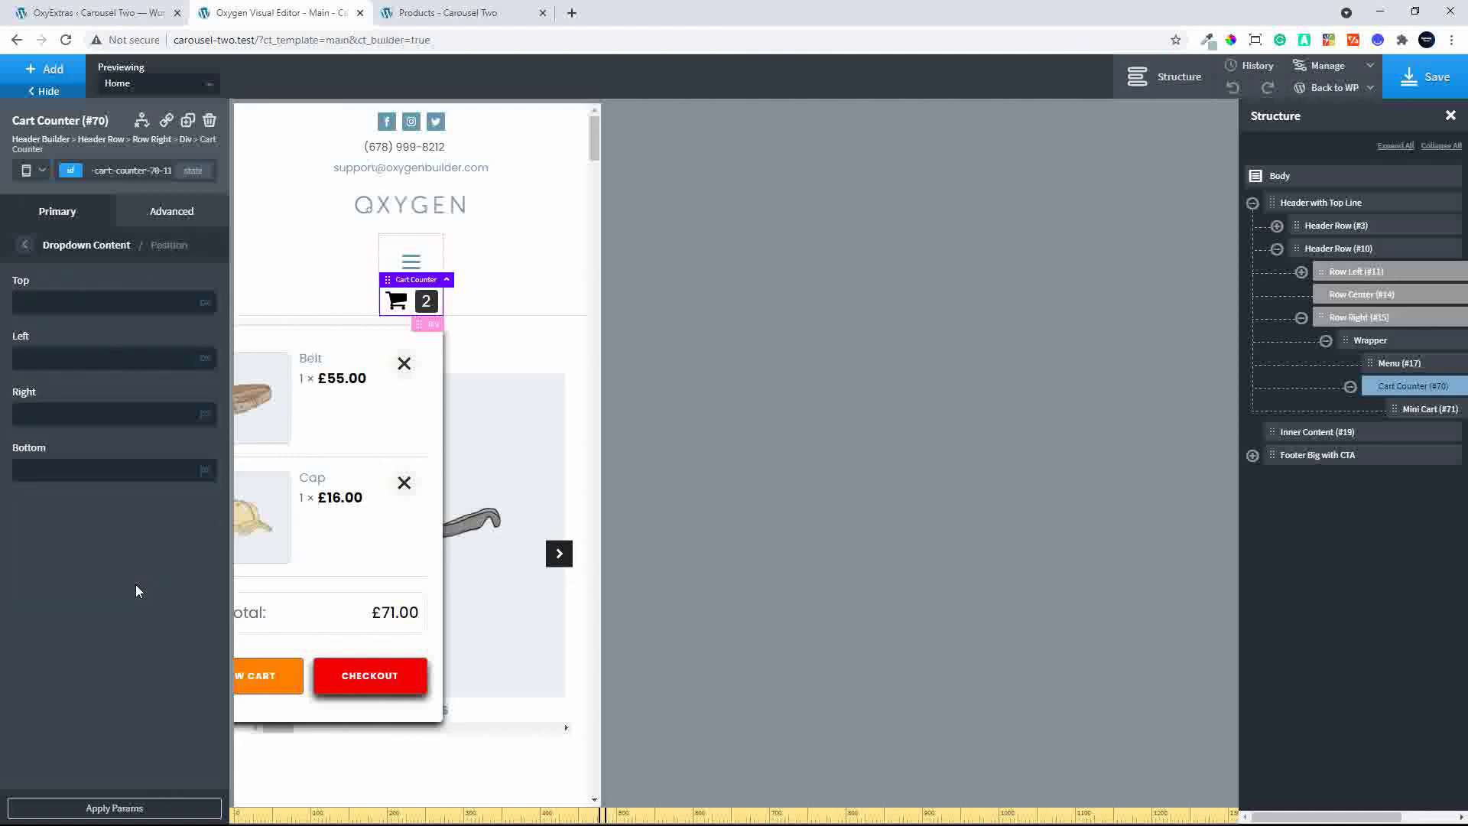
{"action": "left_click", "coordinate": [208, 420]}
{"action": "mouse_move", "coordinate": [207, 423]}
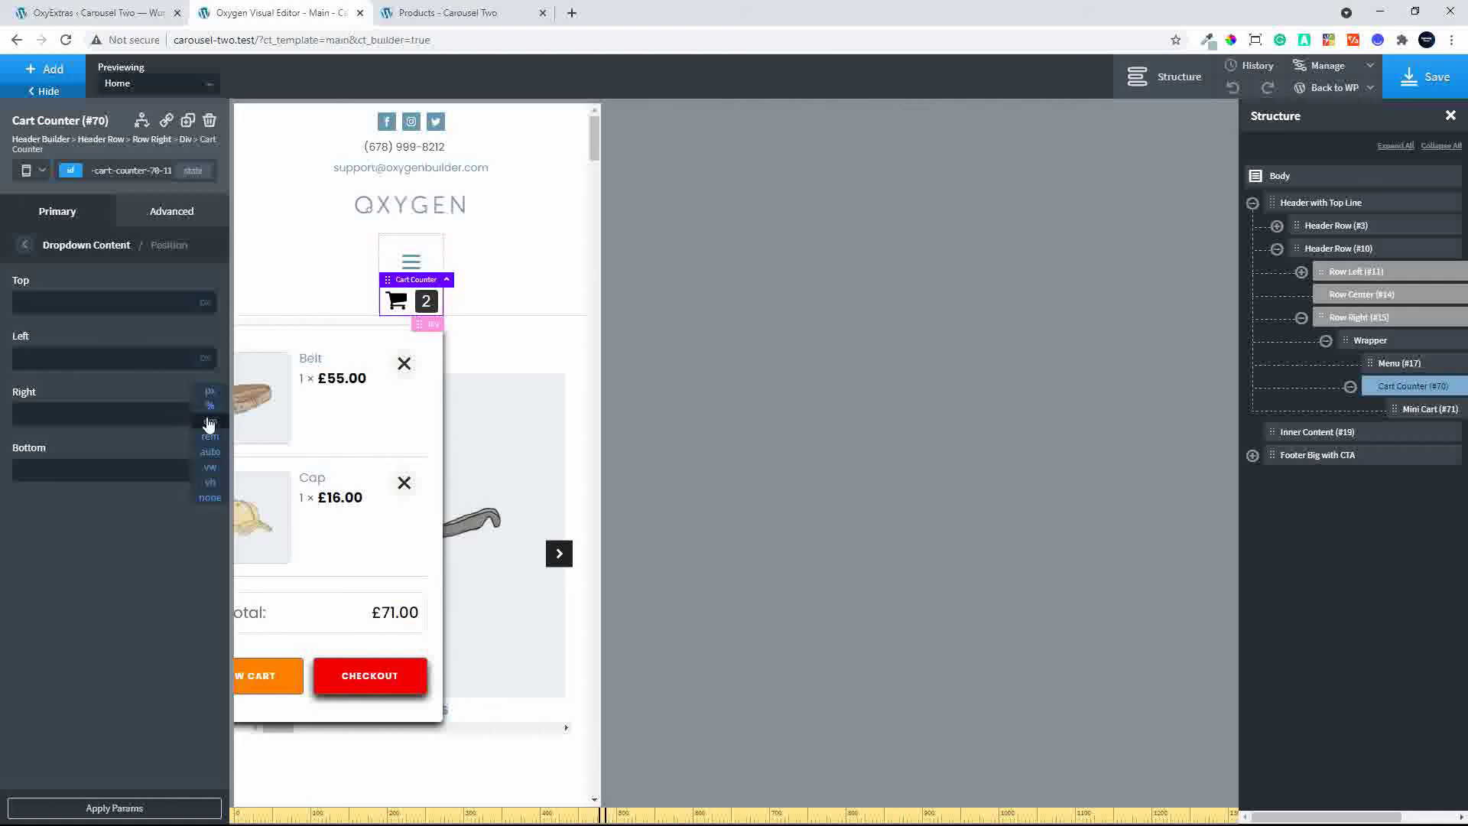
{"action": "left_click", "coordinate": [210, 468]}
{"action": "type", "text": "-72"}
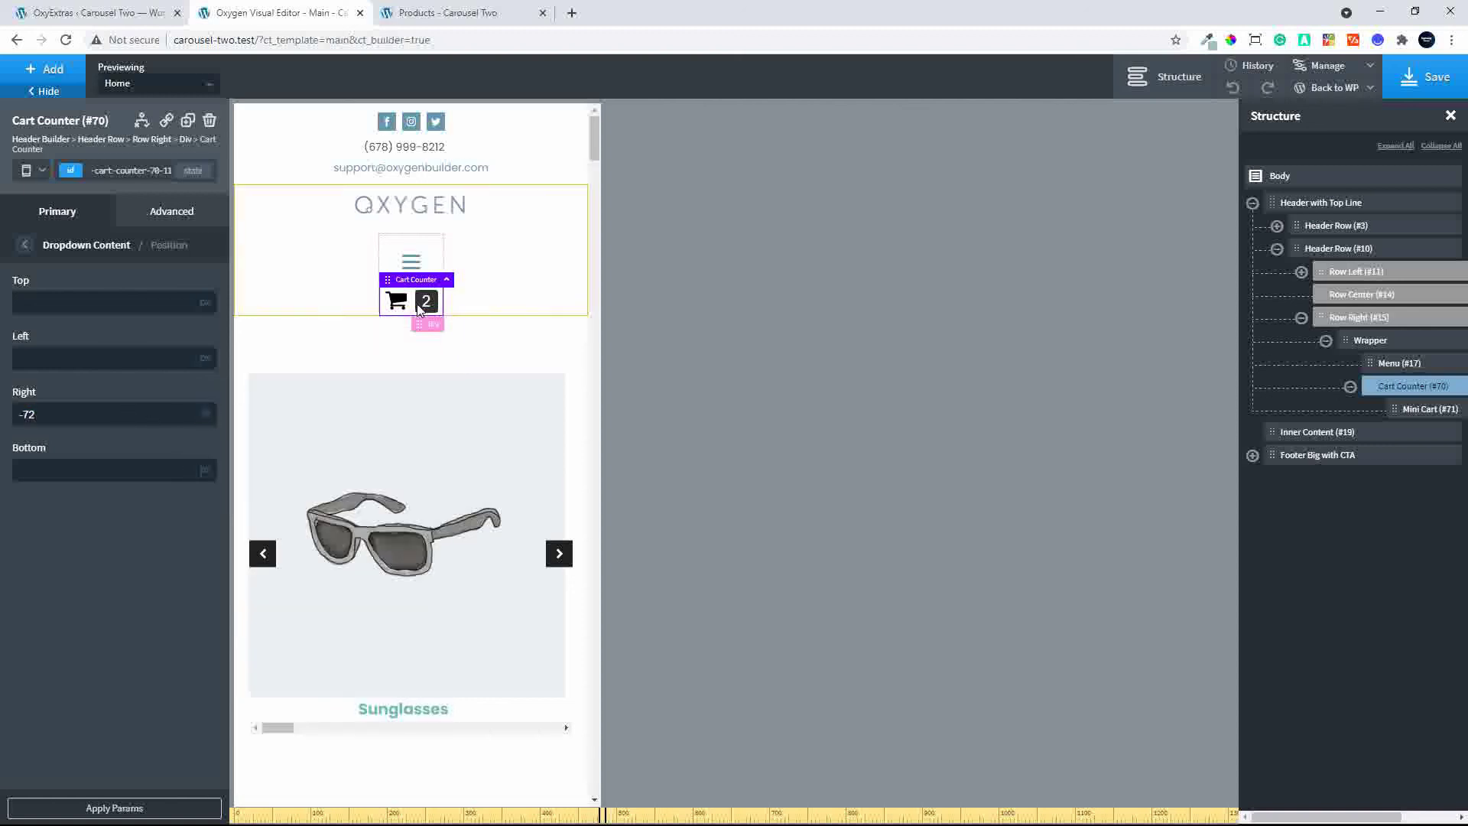
Adjust the cart dropdown's right position to -156 to centre it under the cart counter.
{"action": "mouse_move", "coordinate": [419, 309]}
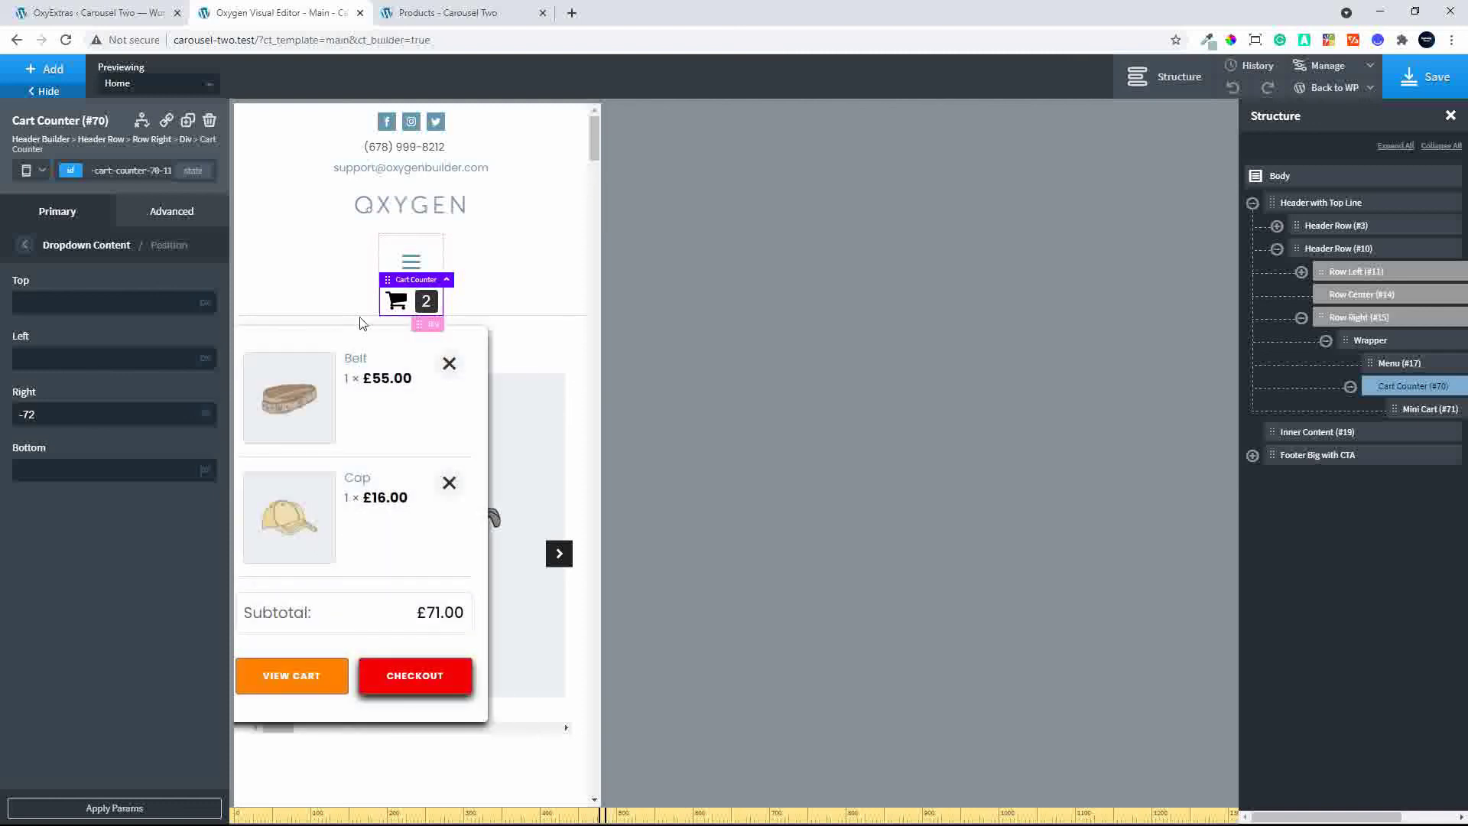
{"action": "left_click", "coordinate": [94, 414]}
{"action": "key", "text": "Up"}
{"action": "key", "text": "Up"}
{"action": "key", "text": "Up"}
{"action": "key", "text": "Up"}
{"action": "key", "text": "Up"}
{"action": "key", "text": "Up"}
{"action": "key", "text": "Down"}
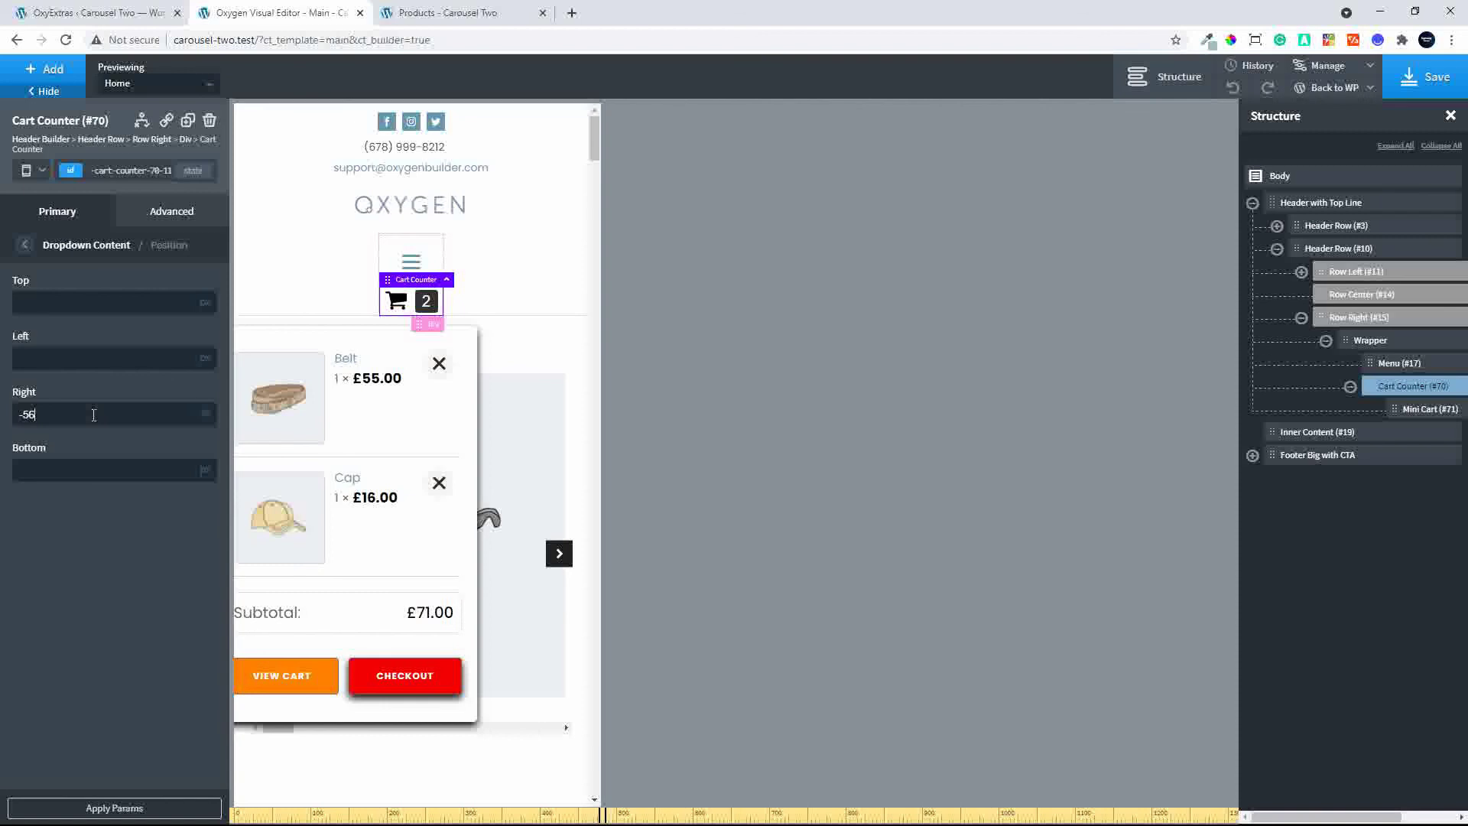
{"action": "key", "text": "Down"}
{"action": "key", "text": "Down"}
{"action": "key", "text": "Down"}
{"action": "key", "text": "Down"}
{"action": "key", "text": "Down"}
{"action": "key", "text": "Down"}
{"action": "key", "text": "Down"}
{"action": "key", "text": "Down"}
{"action": "key", "text": "Down"}
{"action": "key", "text": "Down"}
{"action": "key", "text": "Down"}
{"action": "key", "text": "Down"}
{"action": "key", "text": "Down"}
{"action": "key", "text": "Down"}
{"action": "key", "text": "Down"}
{"action": "key", "text": "Down"}
{"action": "key", "text": "Down"}
{"action": "key", "text": "Down"}
{"action": "key", "text": "Down"}
{"action": "key", "text": "Down"}
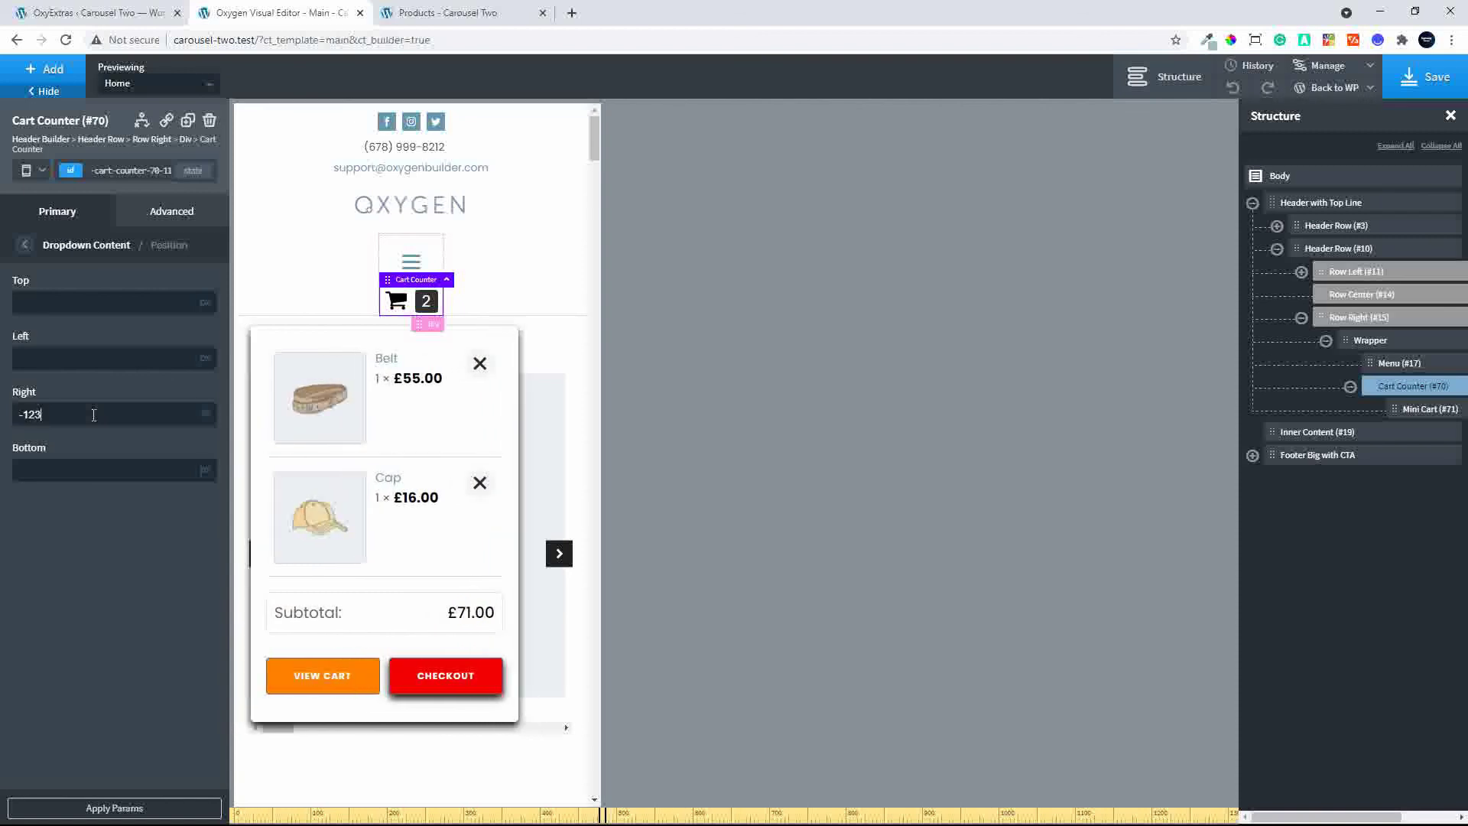
{"action": "key", "text": "Down"}
{"action": "key", "text": "Down"}
{"action": "key", "text": "Down"}
{"action": "key", "text": "Down"}
{"action": "key", "text": "Down"}
{"action": "key", "text": "Down"}
{"action": "key", "text": "Down"}
{"action": "key", "text": "Down"}
{"action": "key", "text": "Down"}
{"action": "key", "text": "Down"}
{"action": "key", "text": "Down"}
{"action": "key", "text": "Down"}
{"action": "key", "text": "Down"}
{"action": "key", "text": "Down"}
{"action": "key", "text": "Down"}
{"action": "key", "text": "Down"}
{"action": "key", "text": "Down"}
{"action": "key", "text": "Down"}
{"action": "key", "text": "Down"}
{"action": "key", "text": "Down"}
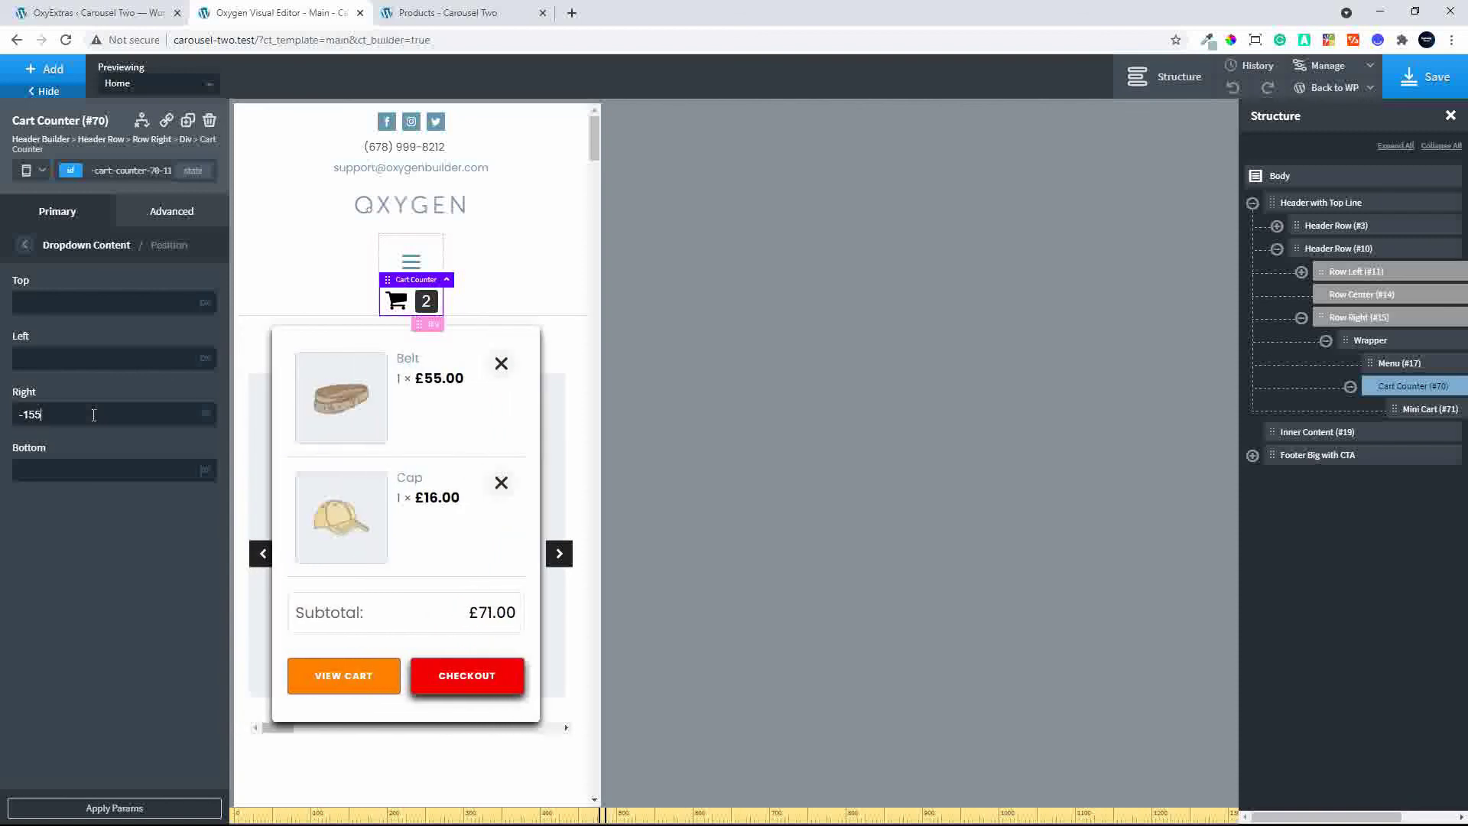
{"action": "key", "text": "Home"}
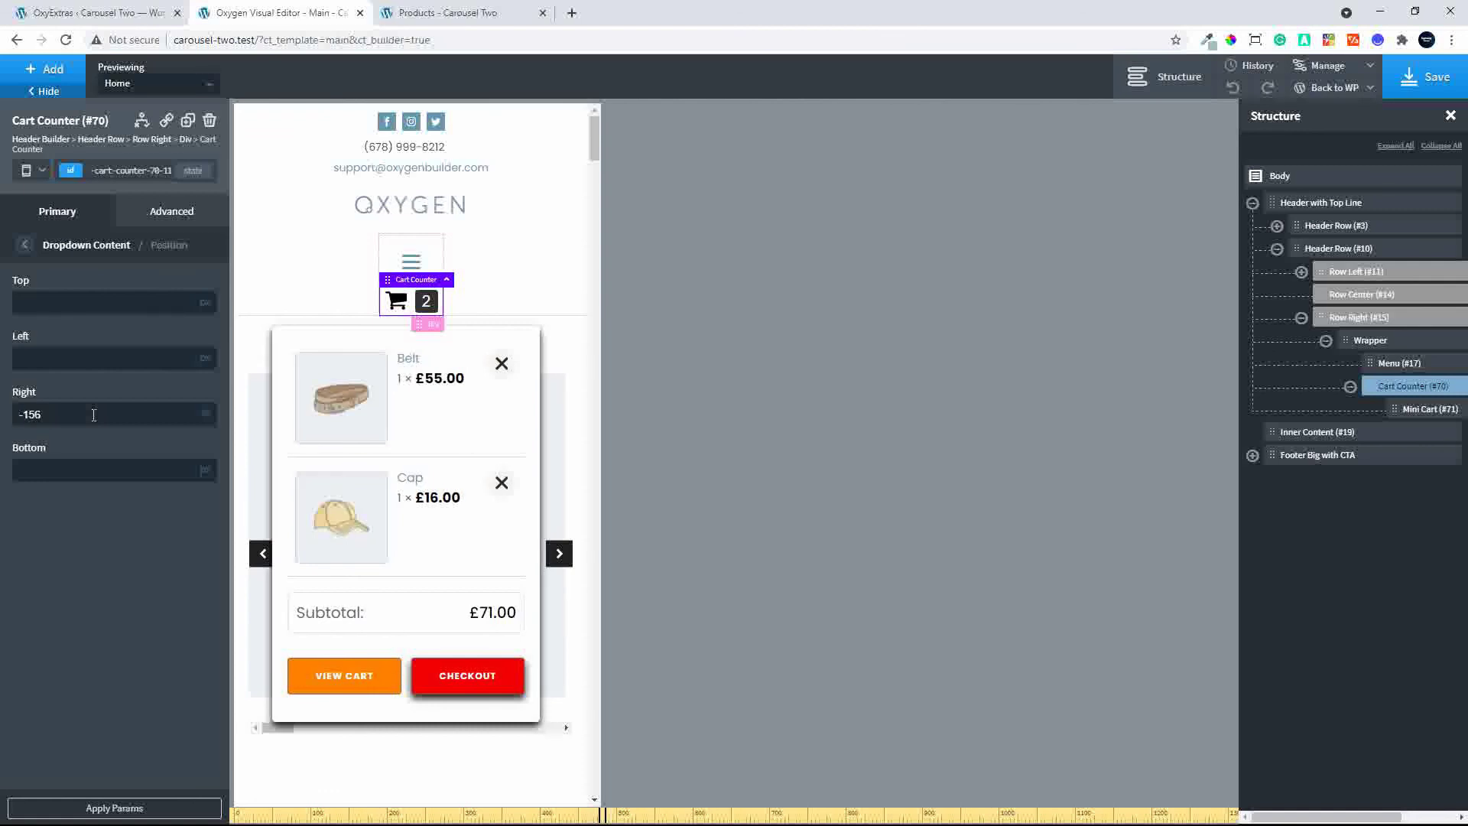
For the less than 480px breakpoint, set the cart dropdown's right position to -115 and save the template.
{"action": "left_click", "coordinate": [38, 174]}
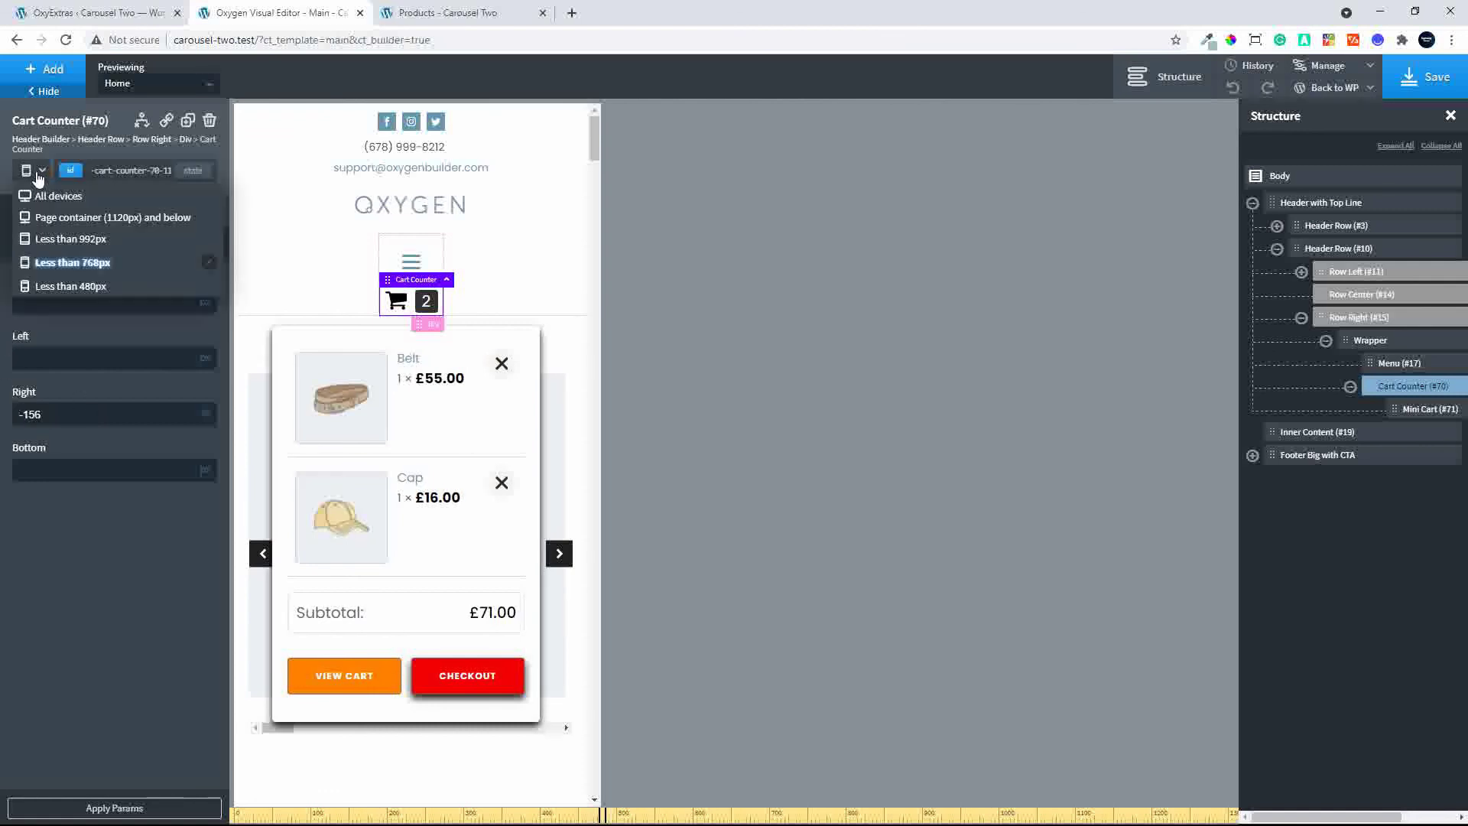
{"action": "left_click", "coordinate": [59, 286]}
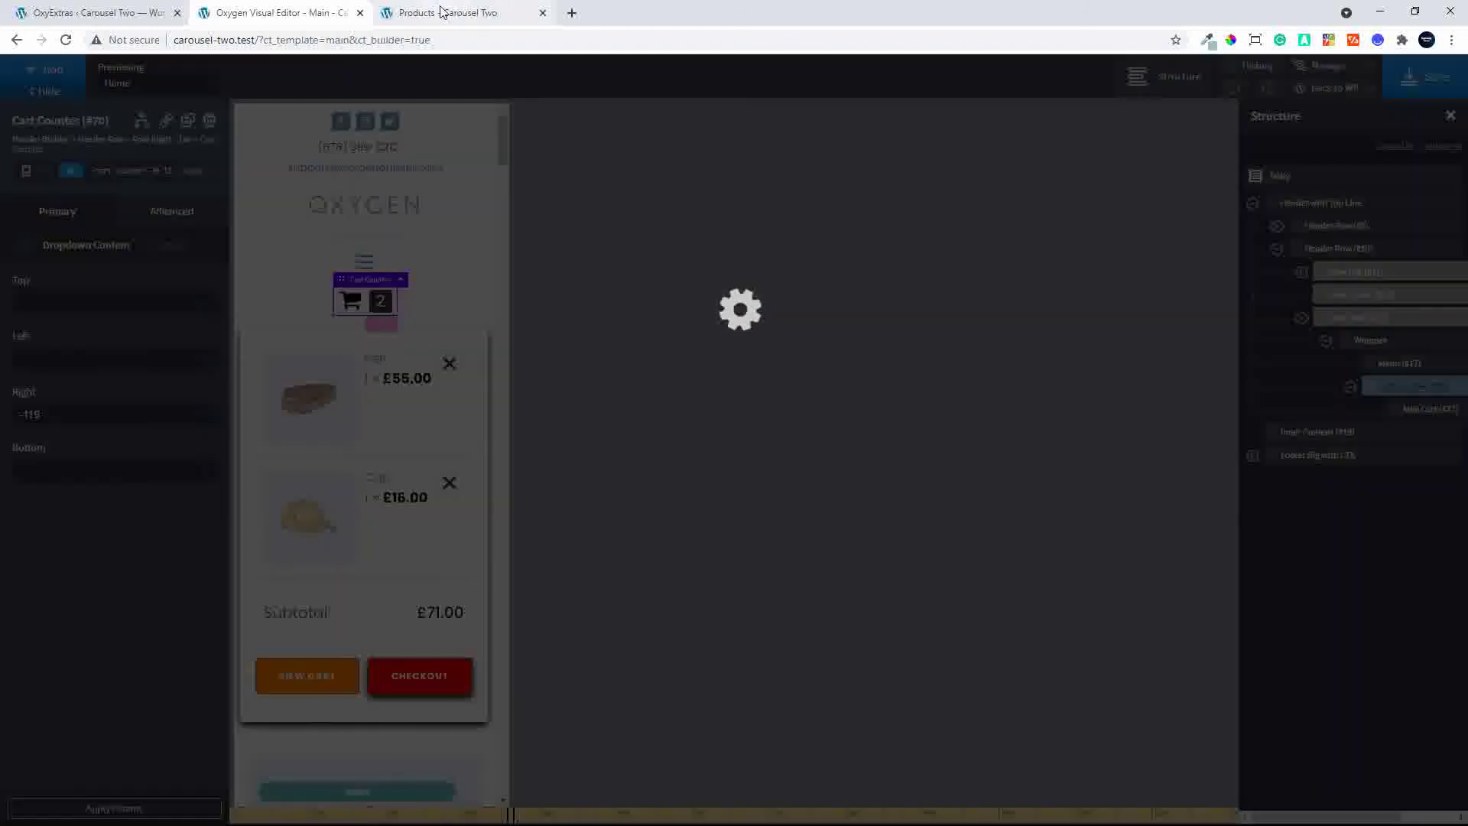
Switch to the front-end shop page and reload it in the developer tools' Moto G4 device preview.
{"action": "left_click", "coordinate": [441, 13]}
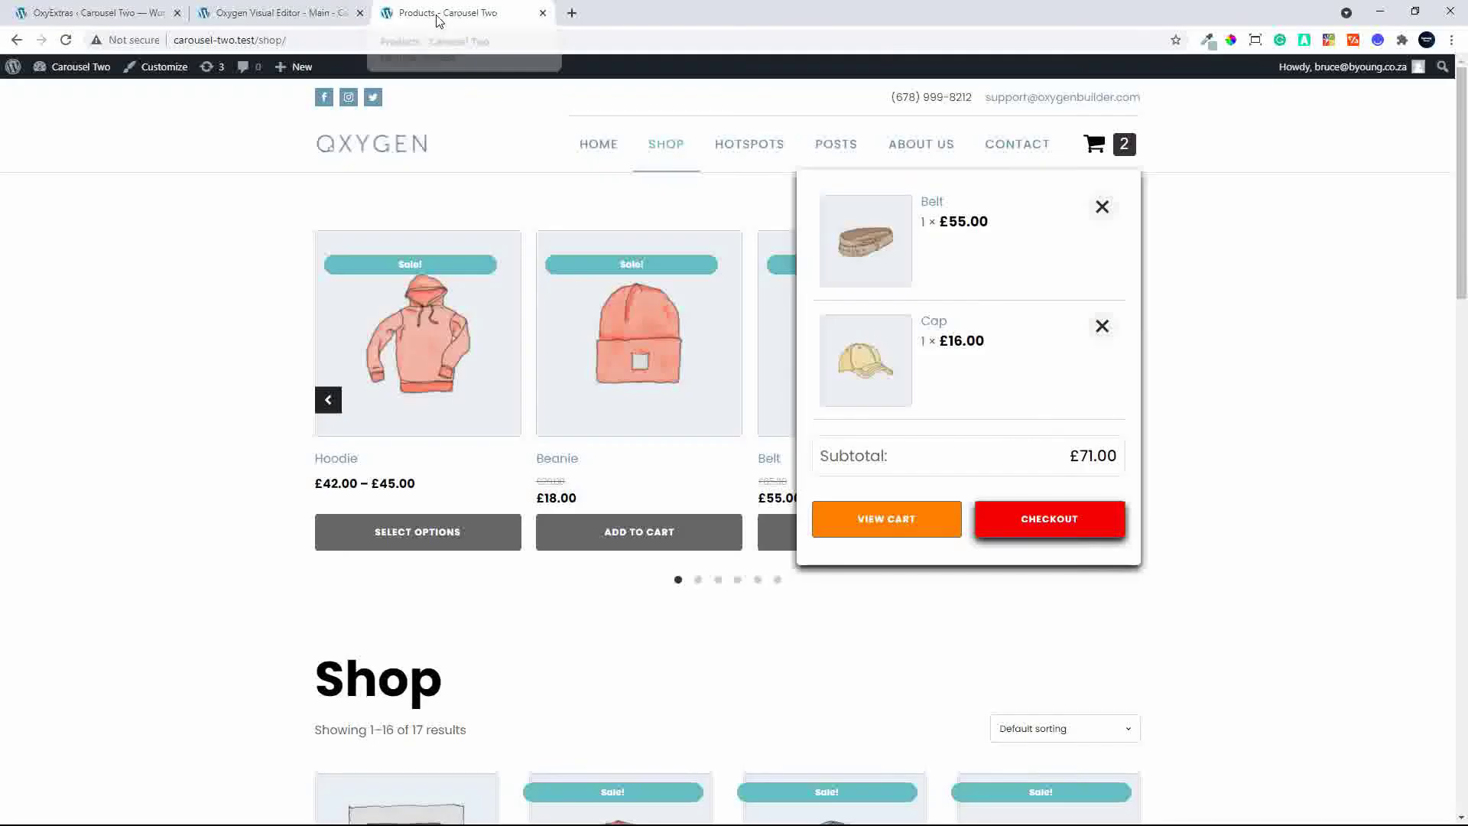
{"action": "right_click", "coordinate": [1246, 340]}
{"action": "left_click", "coordinate": [1249, 583]}
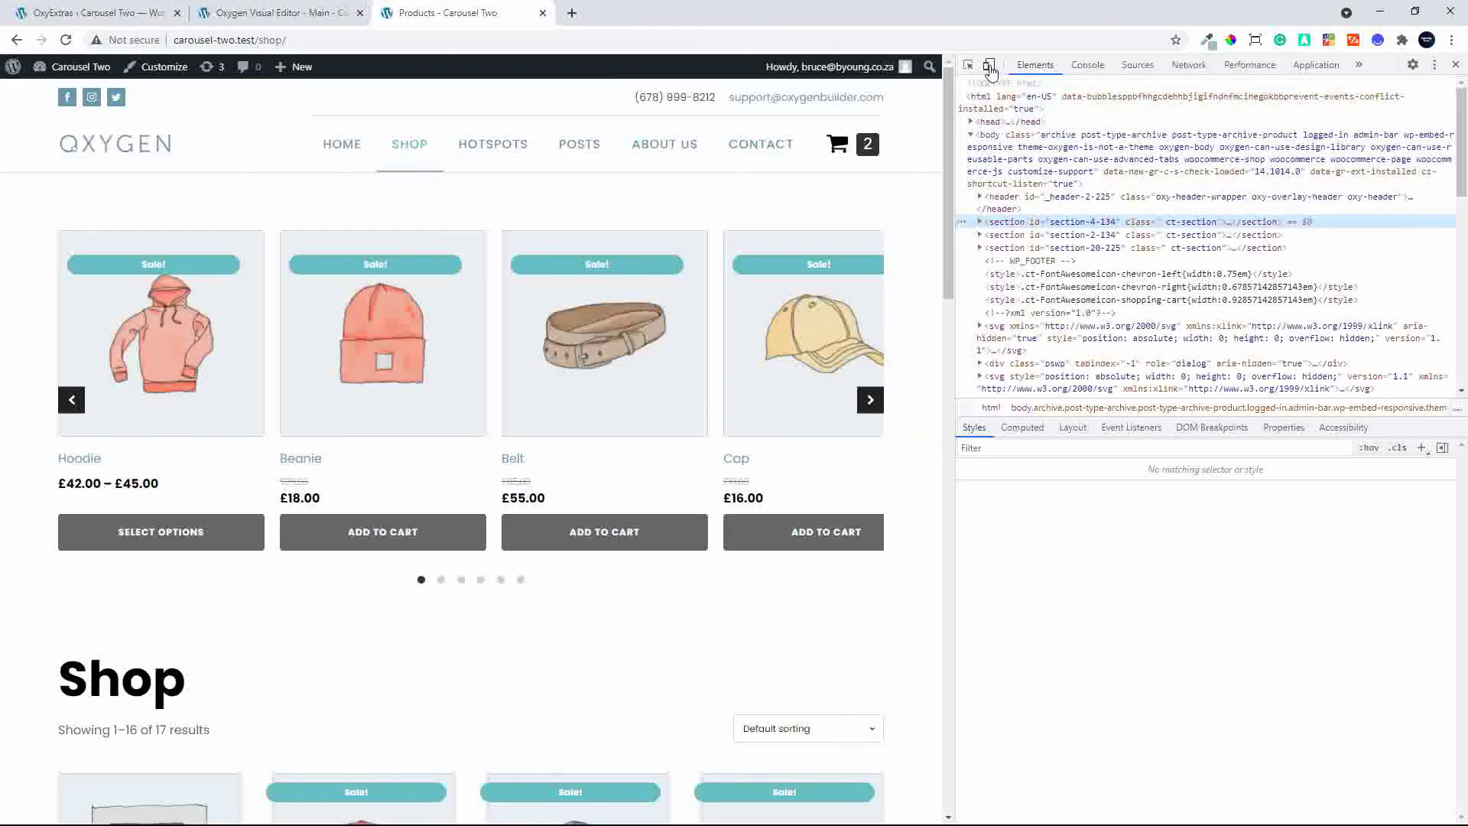
{"action": "left_click", "coordinate": [989, 66]}
{"action": "key", "text": "F5"}
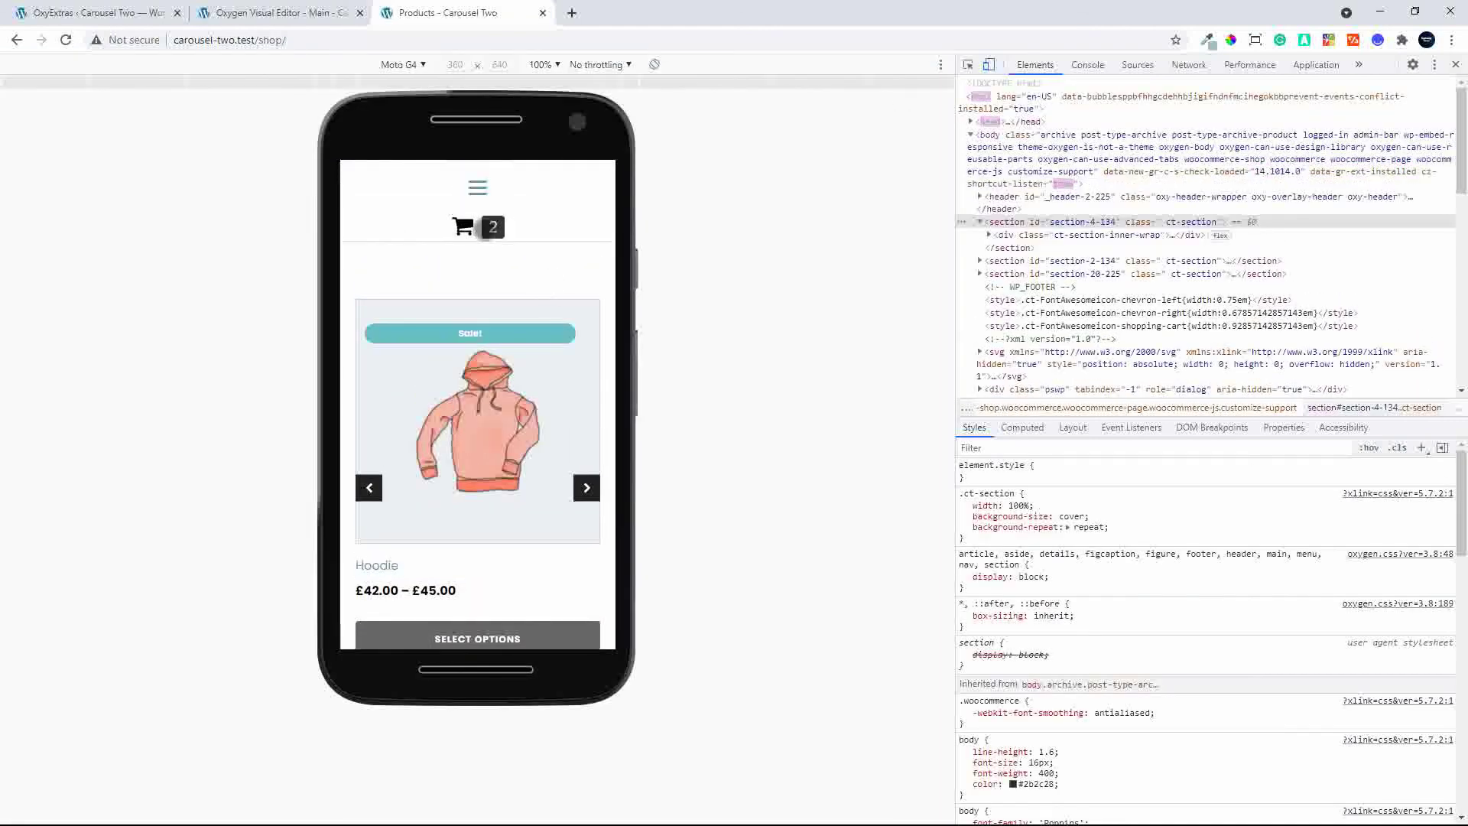
Open the mini cart in the mobile preview and remove the Cap and the Belt from it.
{"action": "left_click", "coordinate": [484, 228]}
{"action": "scroll", "coordinate": [494, 381], "scroll_direction": "down", "scroll_amount": 1}
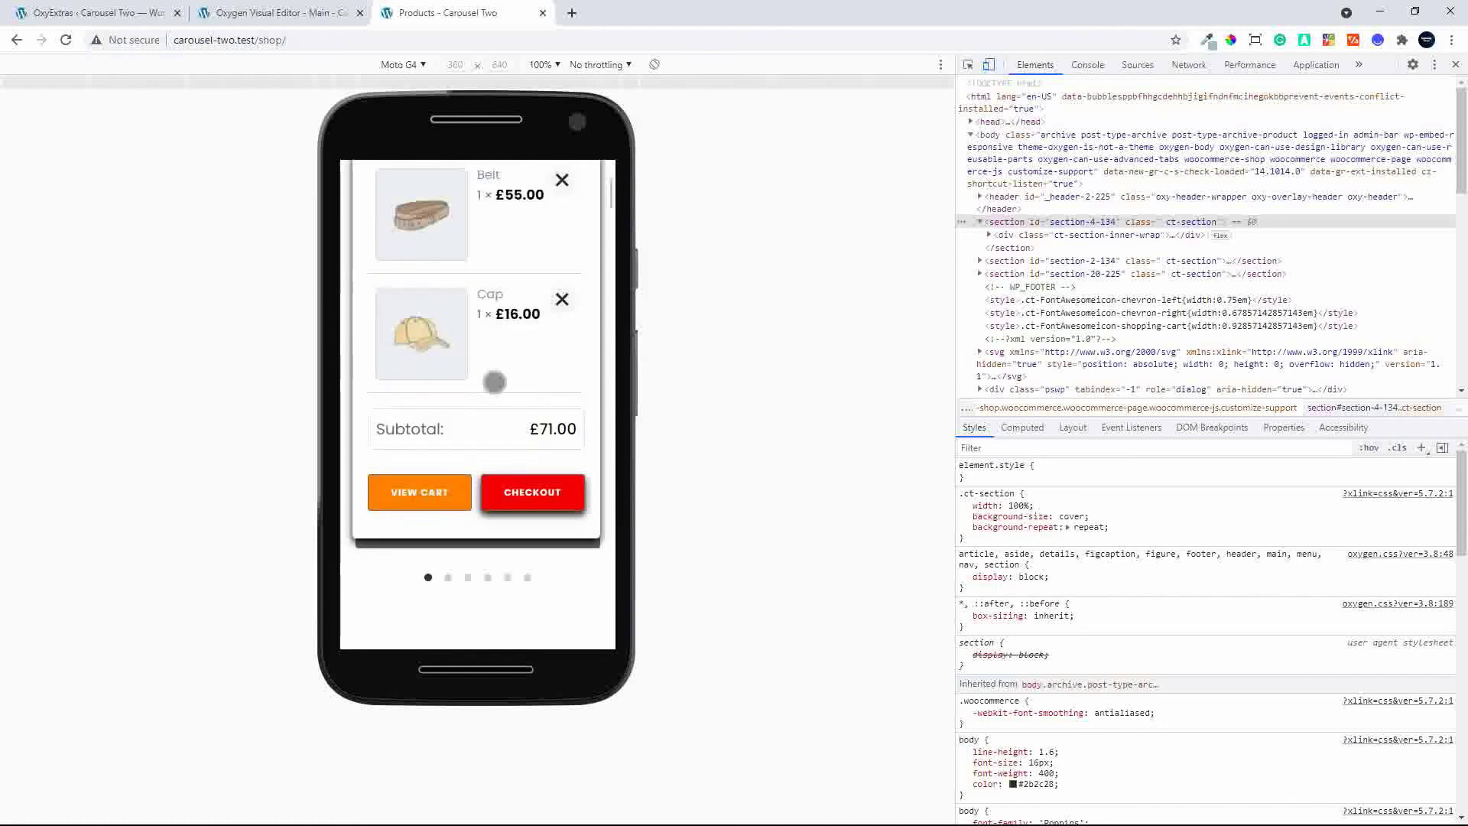
{"action": "scroll", "coordinate": [494, 382], "scroll_direction": "down", "scroll_amount": 1}
{"action": "scroll", "coordinate": [495, 382], "scroll_direction": "up", "scroll_amount": 3}
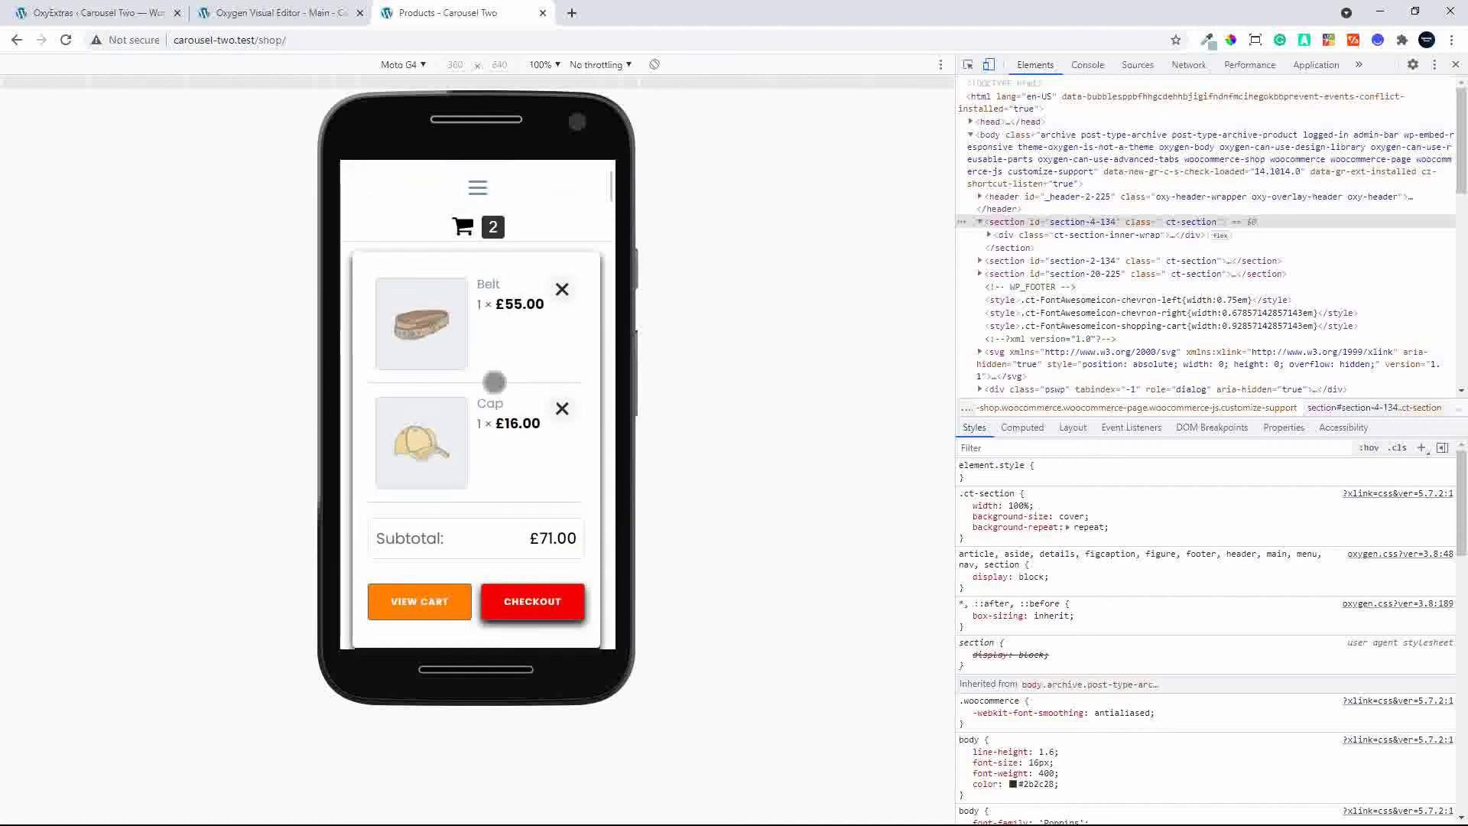
{"action": "left_click", "coordinate": [566, 418]}
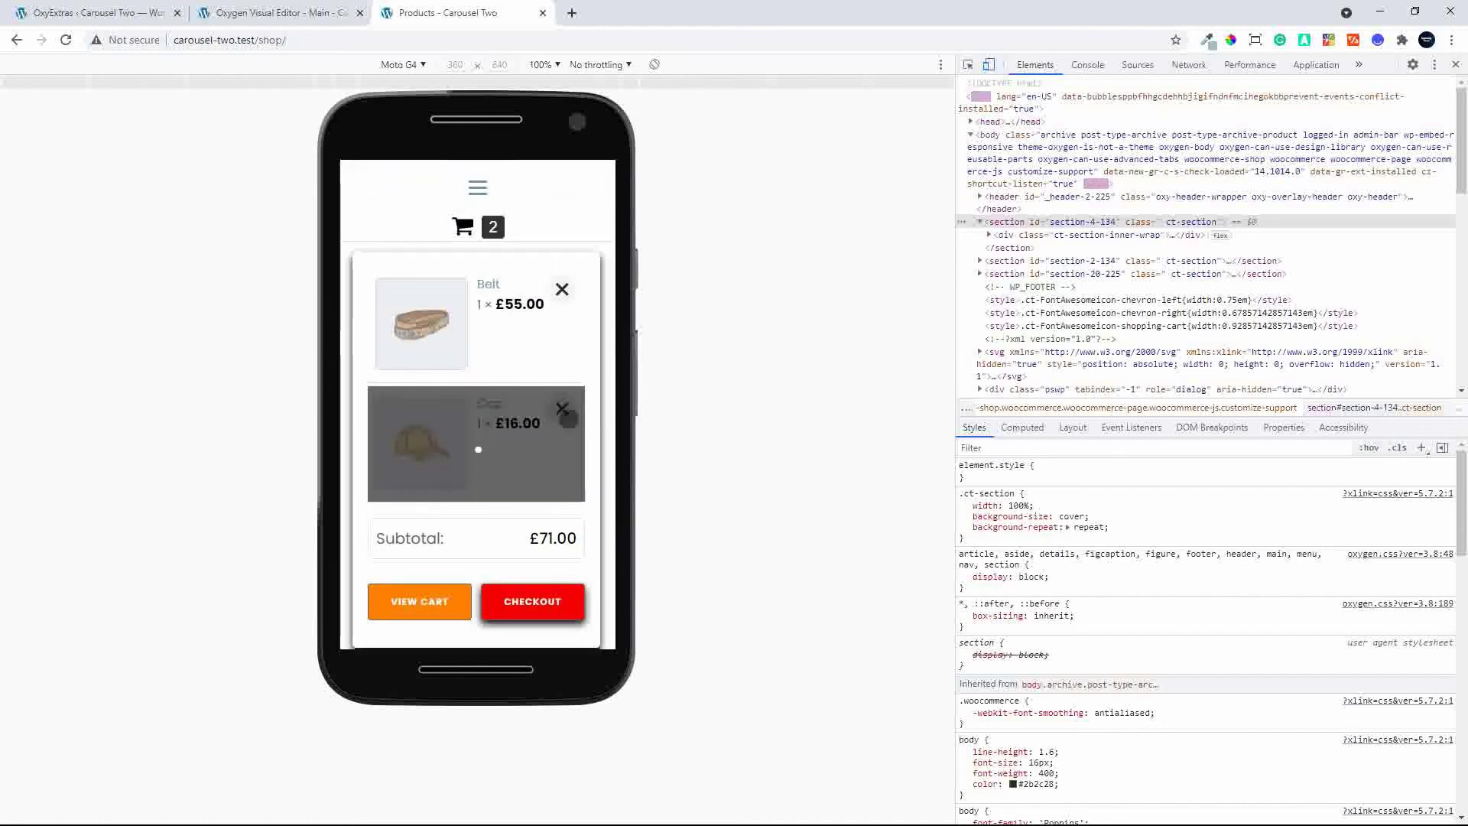
{"action": "left_click", "coordinate": [564, 292]}
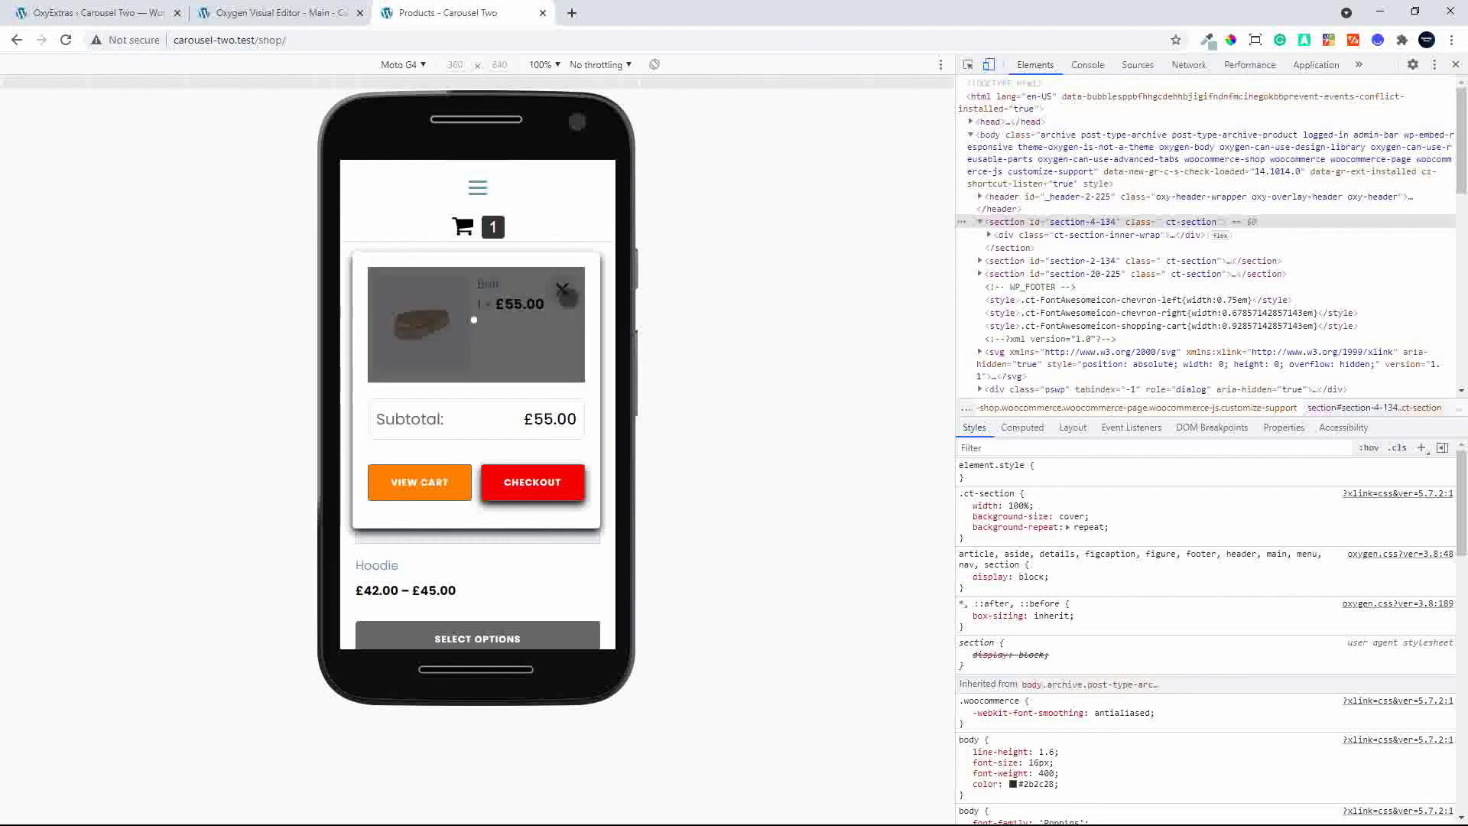
Add the Beanie from the product carousel to the cart and check the mini cart in mobile and desktop view.
{"action": "scroll", "coordinate": [519, 489], "scroll_direction": "down", "scroll_amount": 2}
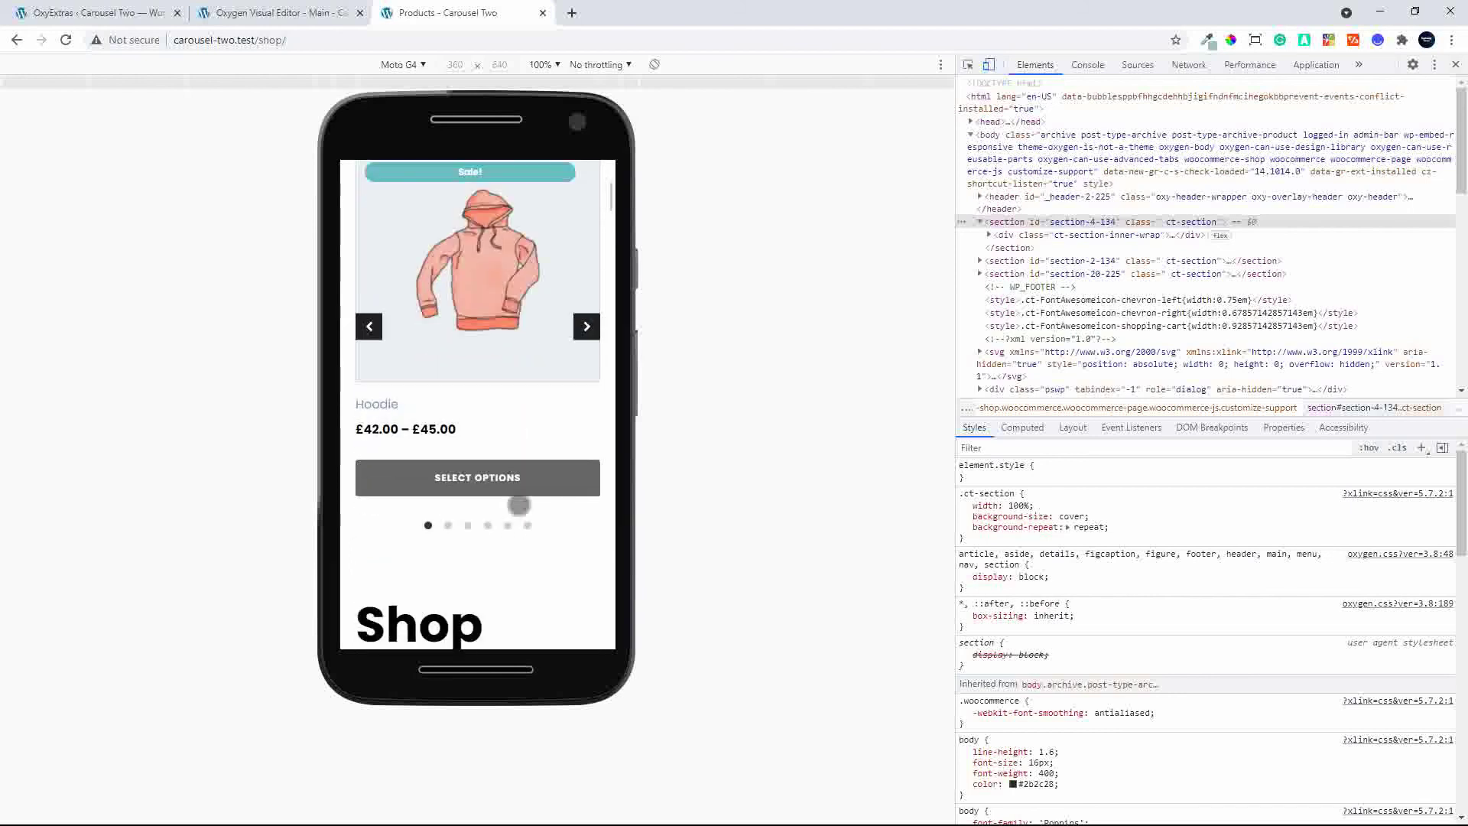
{"action": "left_click", "coordinate": [590, 327]}
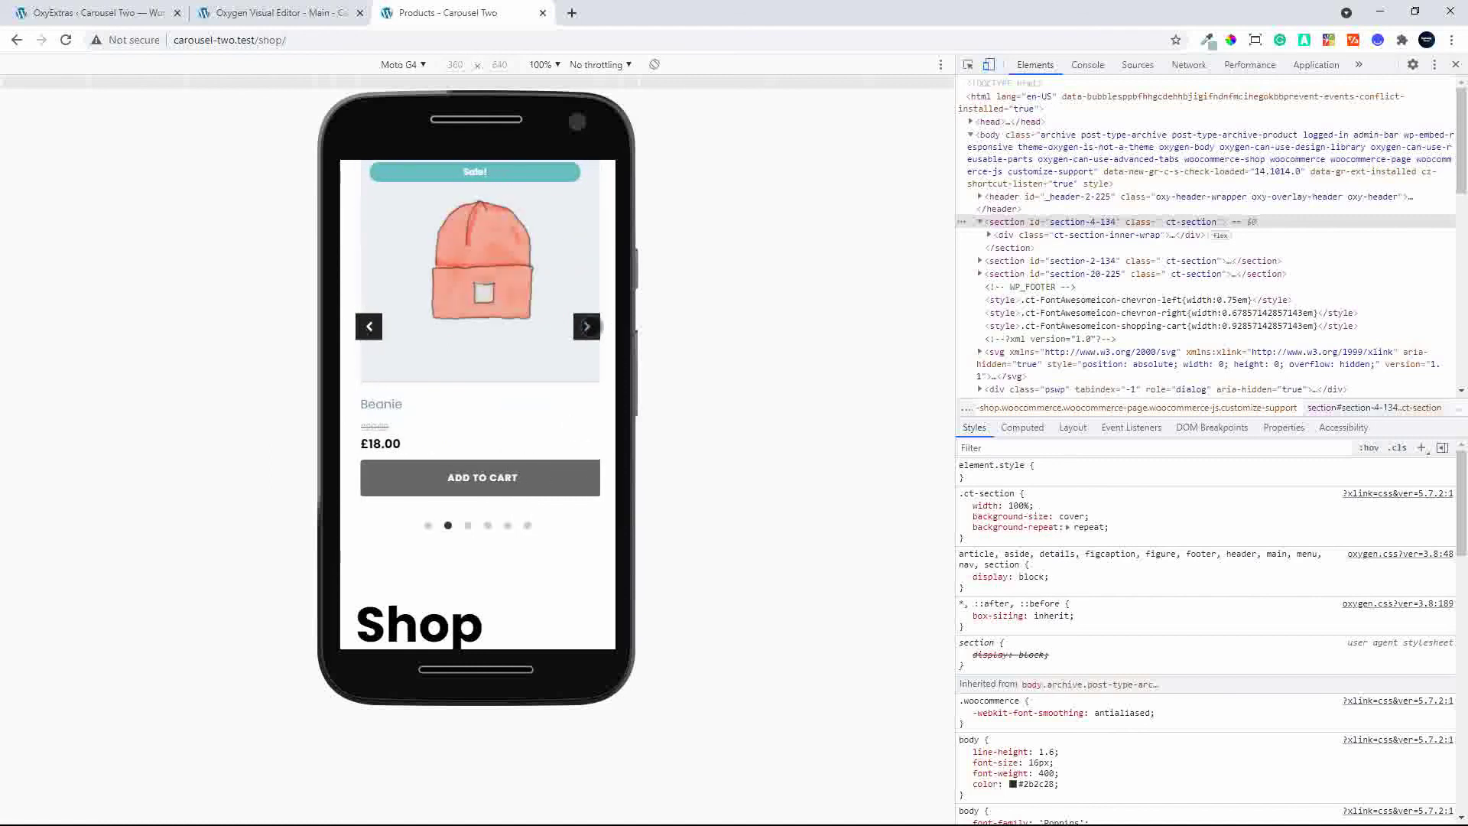
{"action": "left_click", "coordinate": [478, 487]}
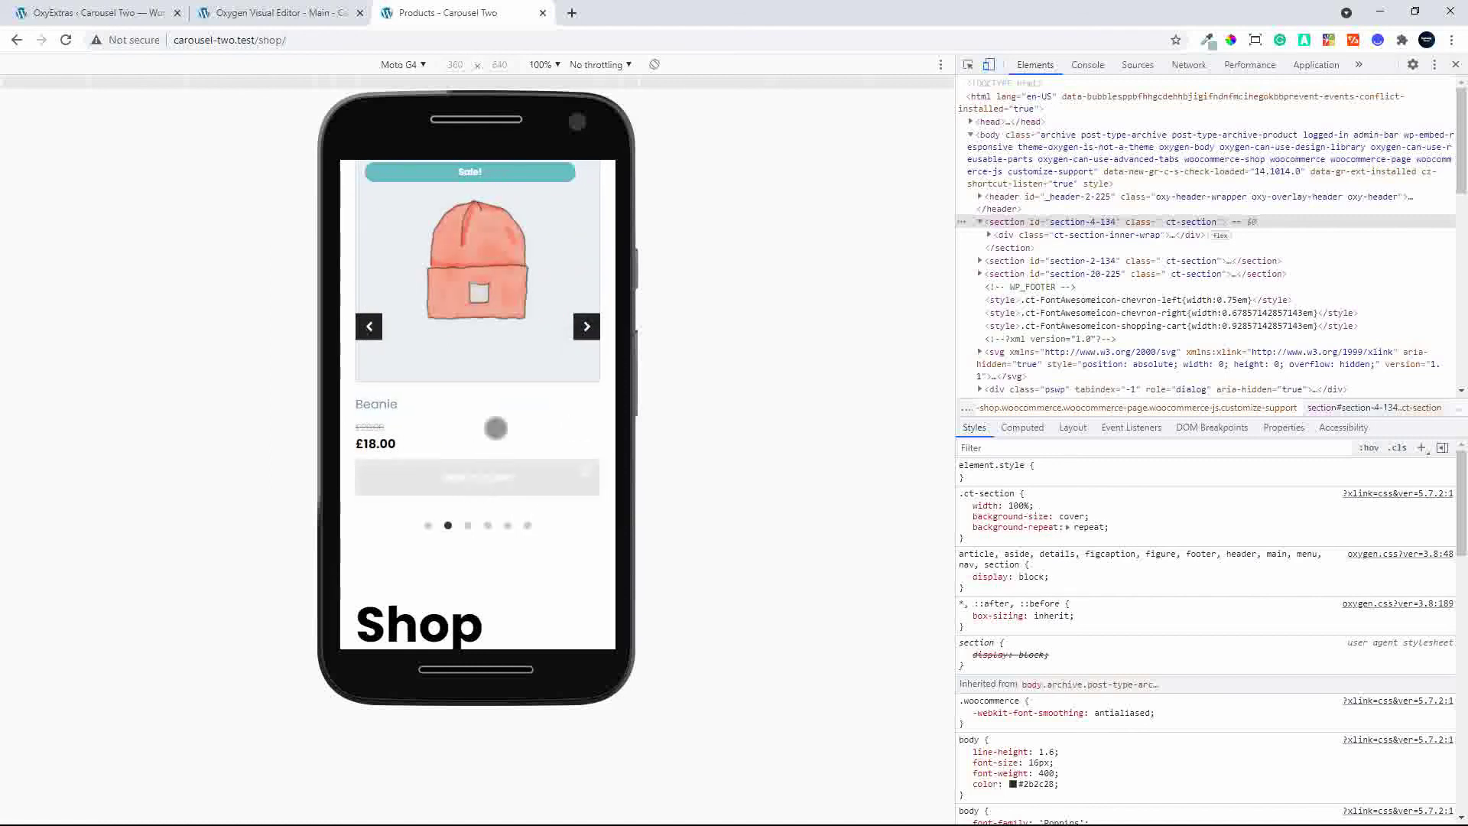
{"action": "scroll", "coordinate": [497, 397], "scroll_direction": "up", "scroll_amount": 3}
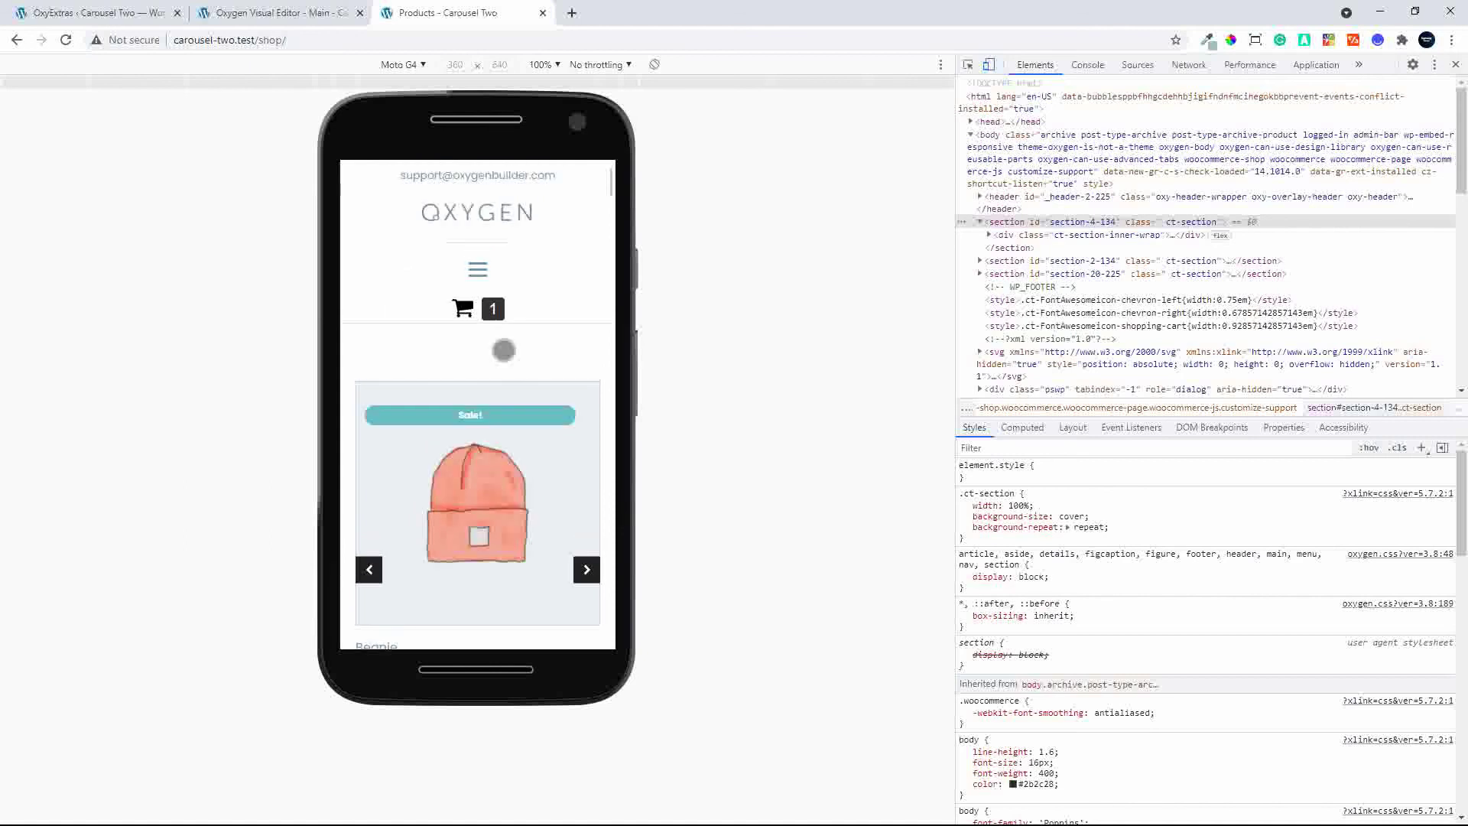
{"action": "left_click", "coordinate": [494, 309]}
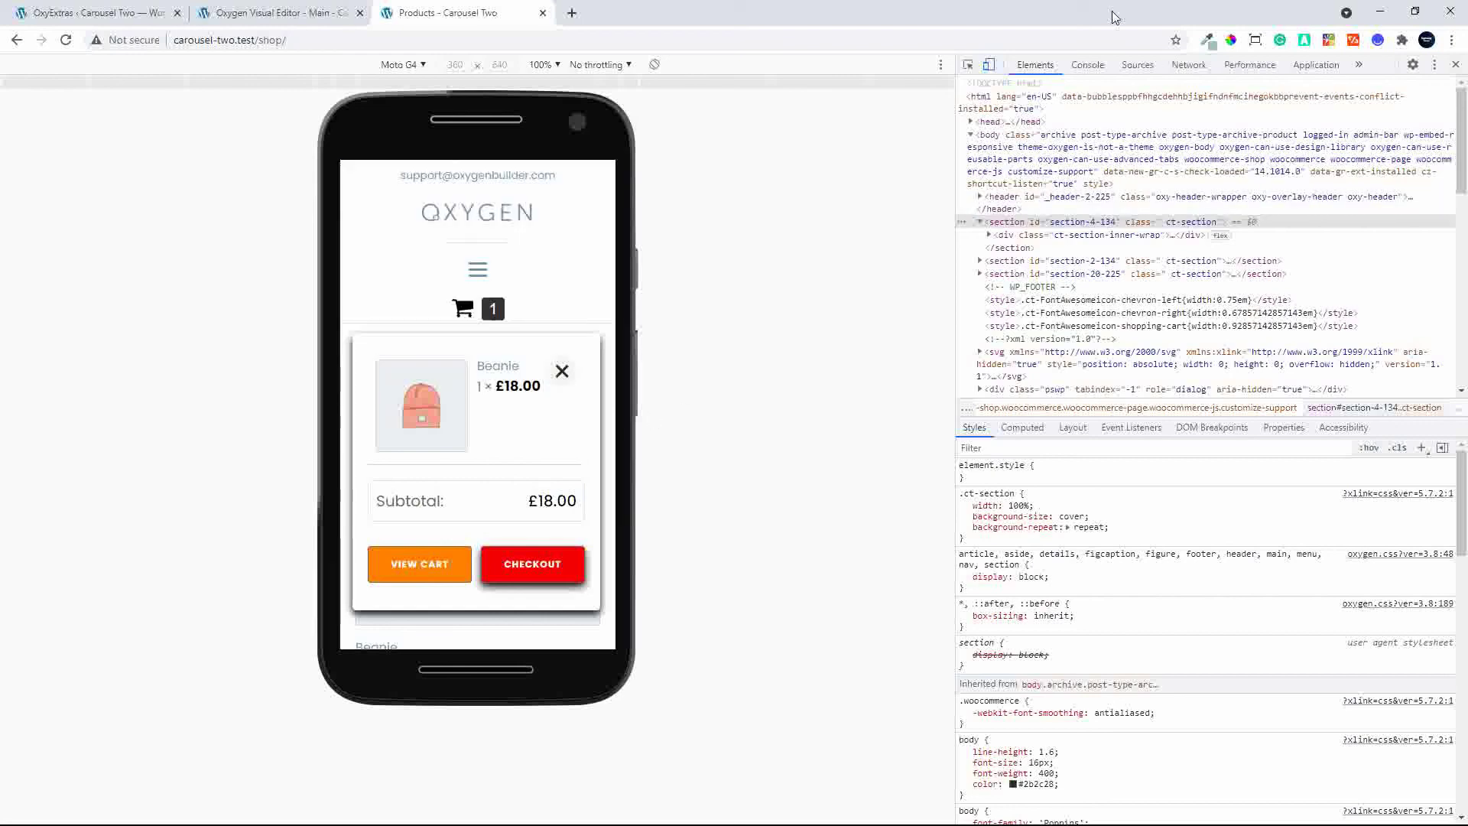
{"action": "left_click", "coordinate": [989, 65]}
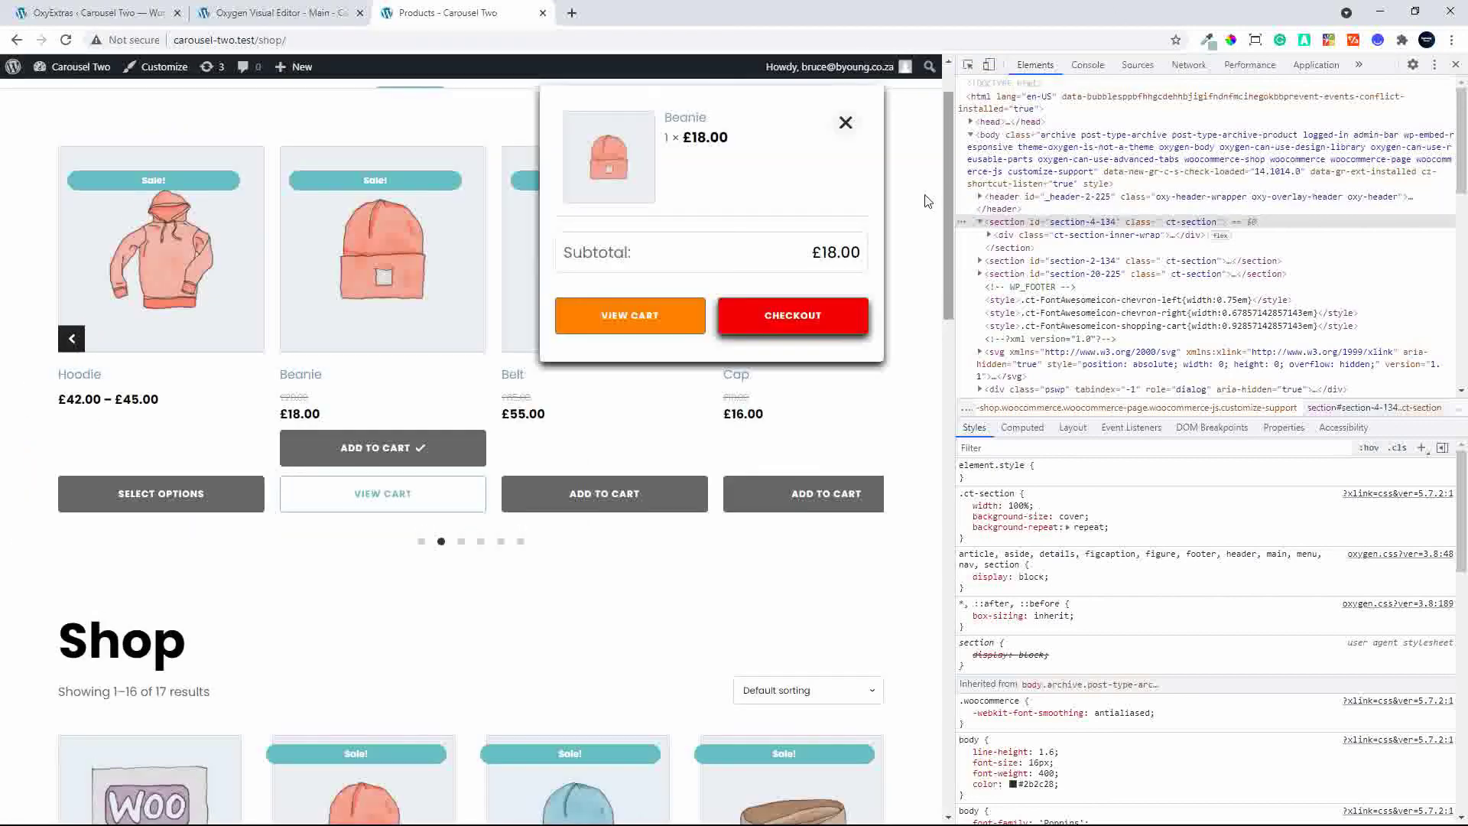
{"action": "scroll", "coordinate": [906, 191], "scroll_direction": "up", "scroll_amount": 1}
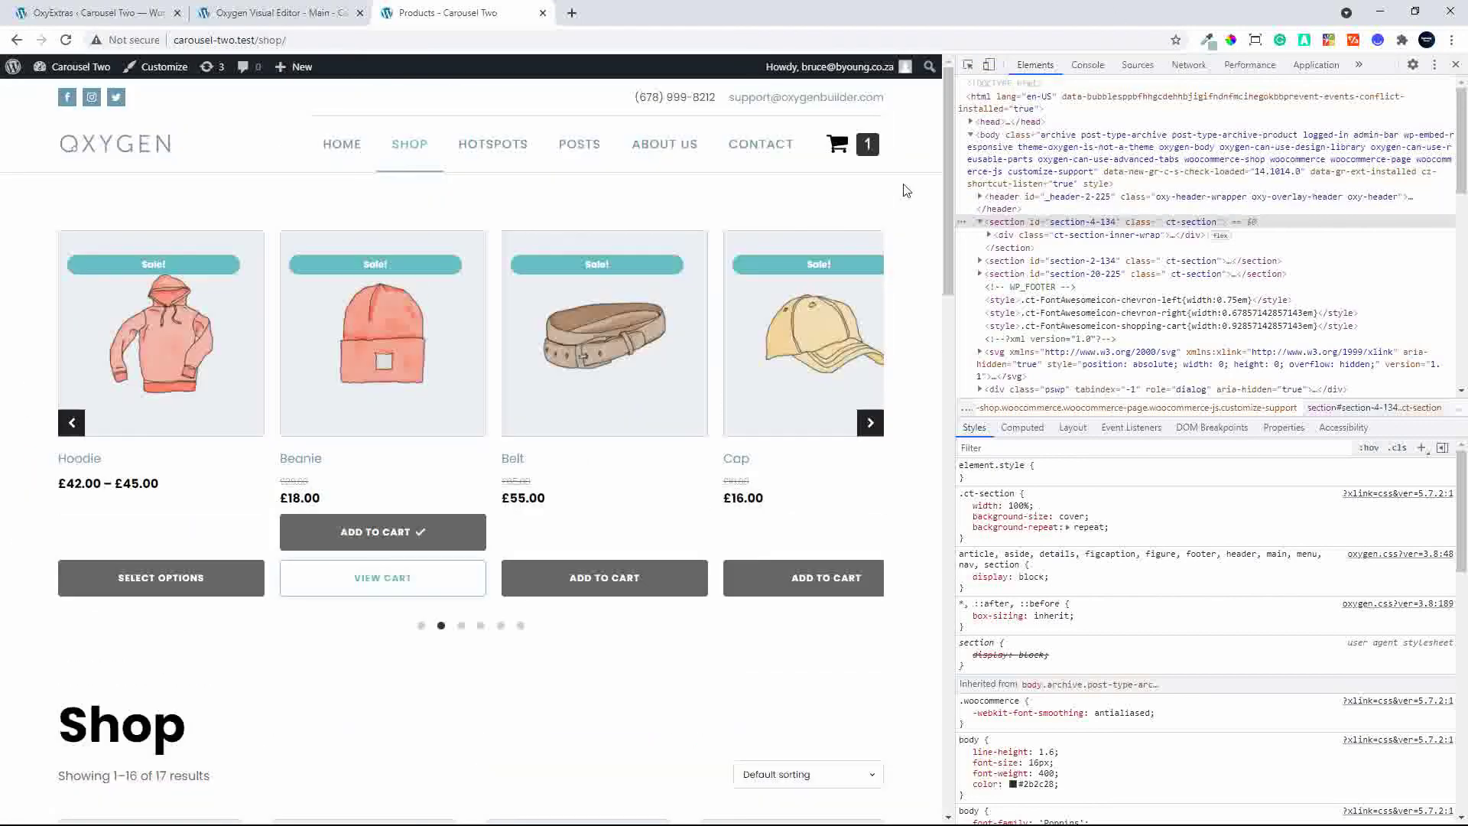